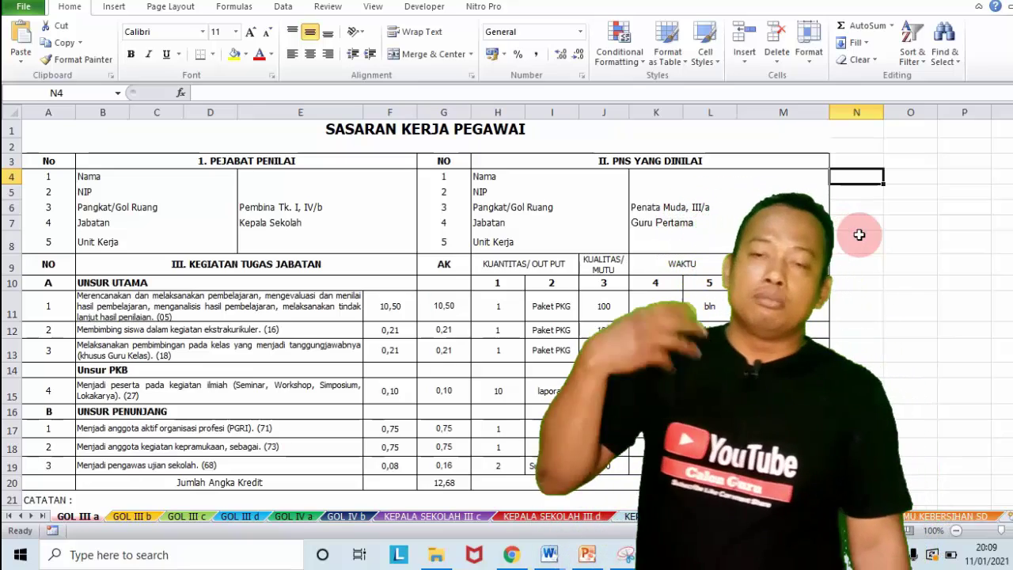
Step: Look through the GOL III b, GOL III c, GOL III d and KEPALA SEKOLAH sheets
{"action": "left_click_drag", "start_coordinate": [1009, 228], "coordinate": [1008, 227]}
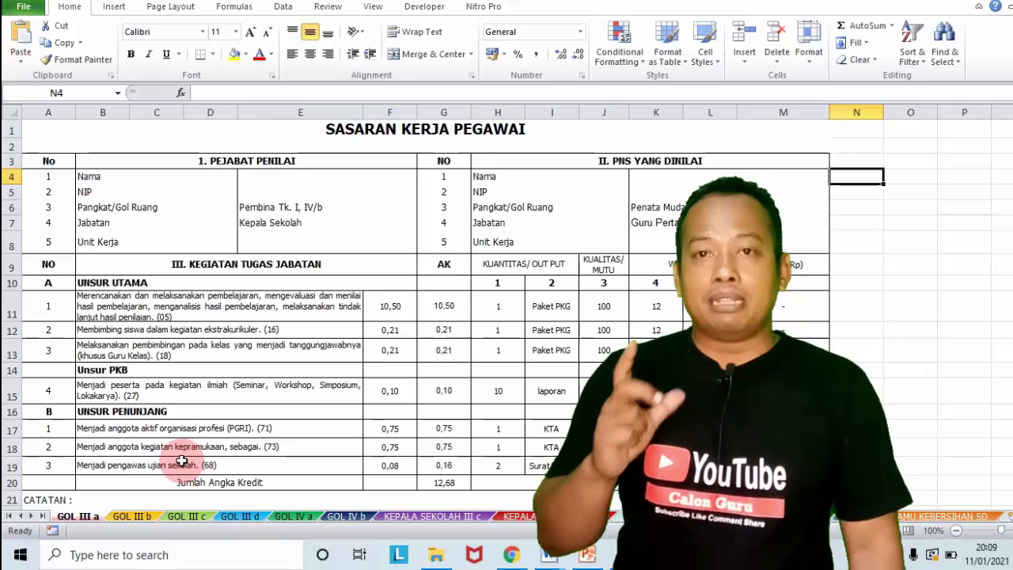
{"action": "left_click", "coordinate": [134, 517]}
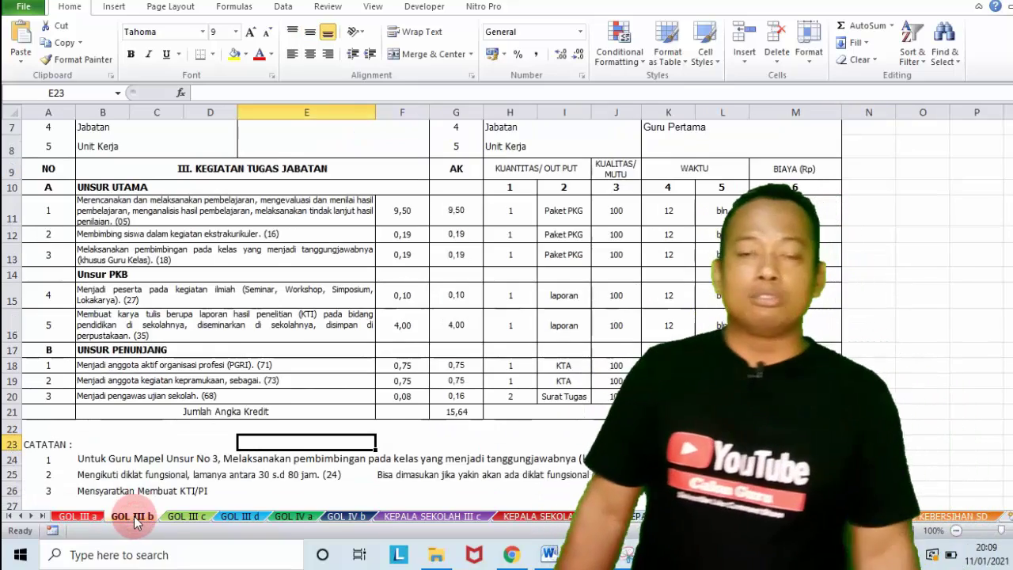
{"action": "left_click", "coordinate": [190, 518]}
{"action": "left_click", "coordinate": [237, 517]}
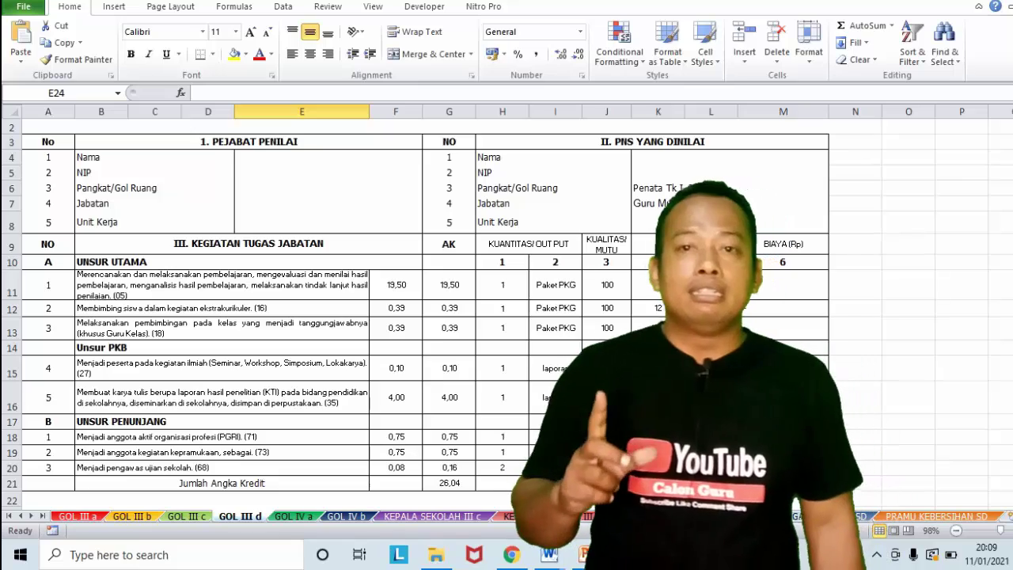
{"action": "left_click", "coordinate": [522, 516]}
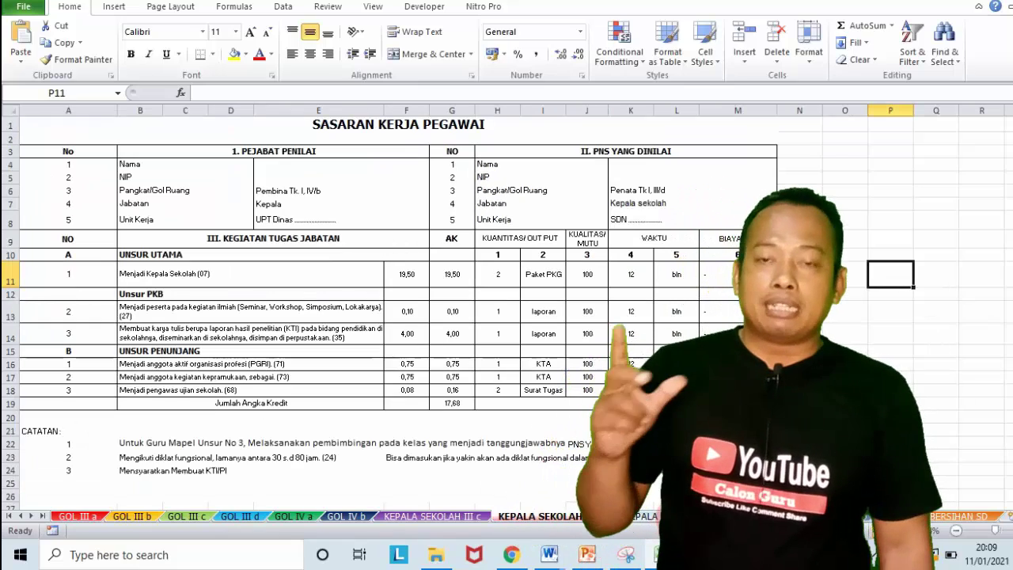
Step: Cycle through the following sheets, including FORMULIR SASARAN KERJA, with Ctrl+PgDn, then return to GOL III b
{"action": "key", "text": "ctrl+Page_Down"}
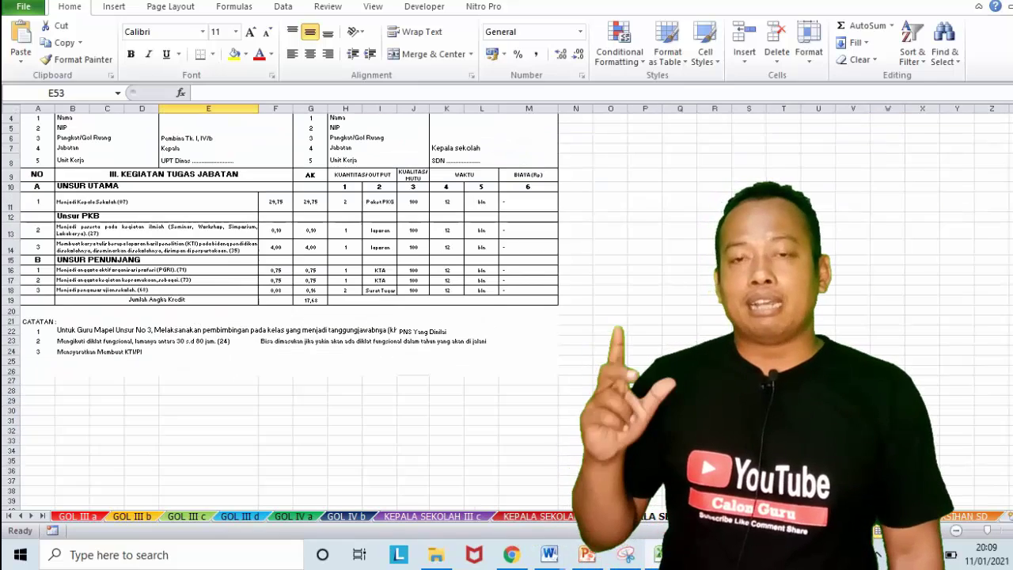
{"action": "key", "text": "ctrl+Page_Down"}
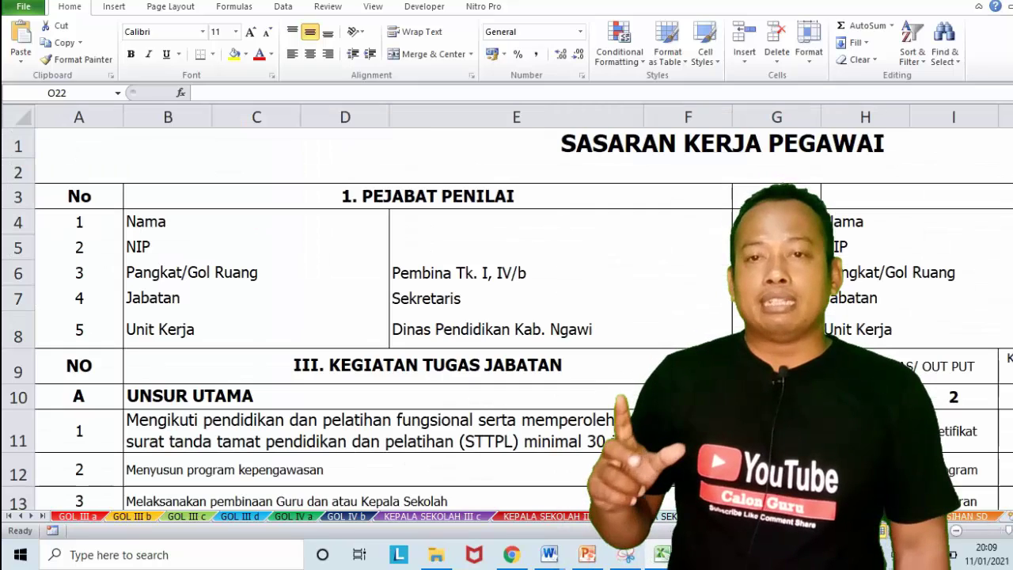
{"action": "key", "text": "ctrl+Page_Down"}
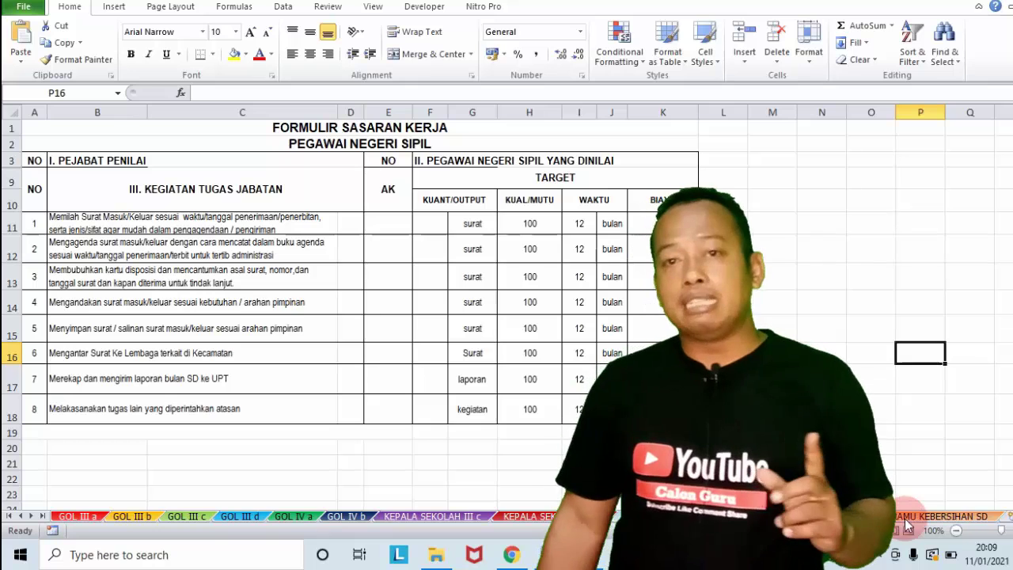
{"action": "key", "text": "ctrl+Page_Down"}
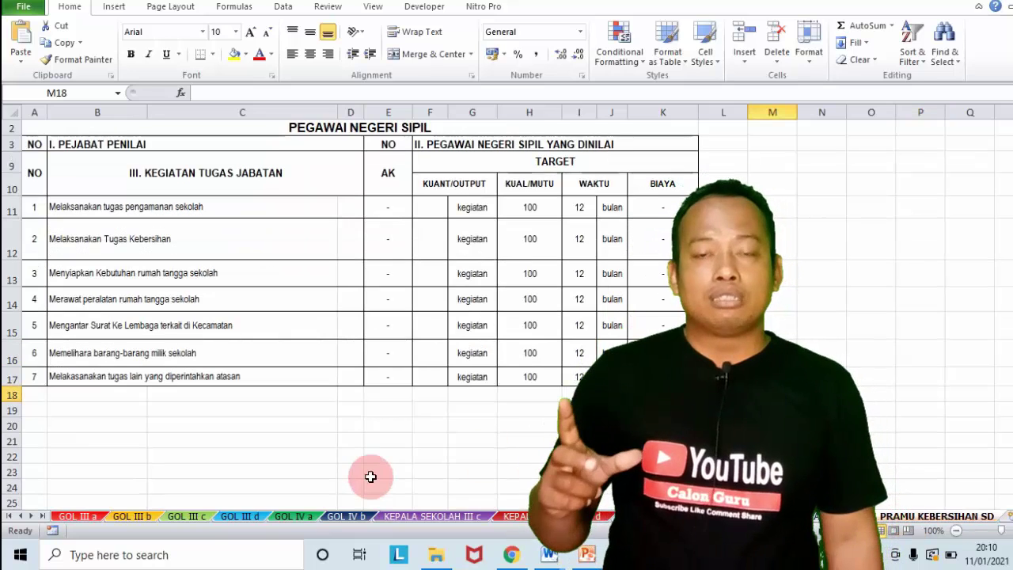
{"action": "left_click", "coordinate": [131, 516]}
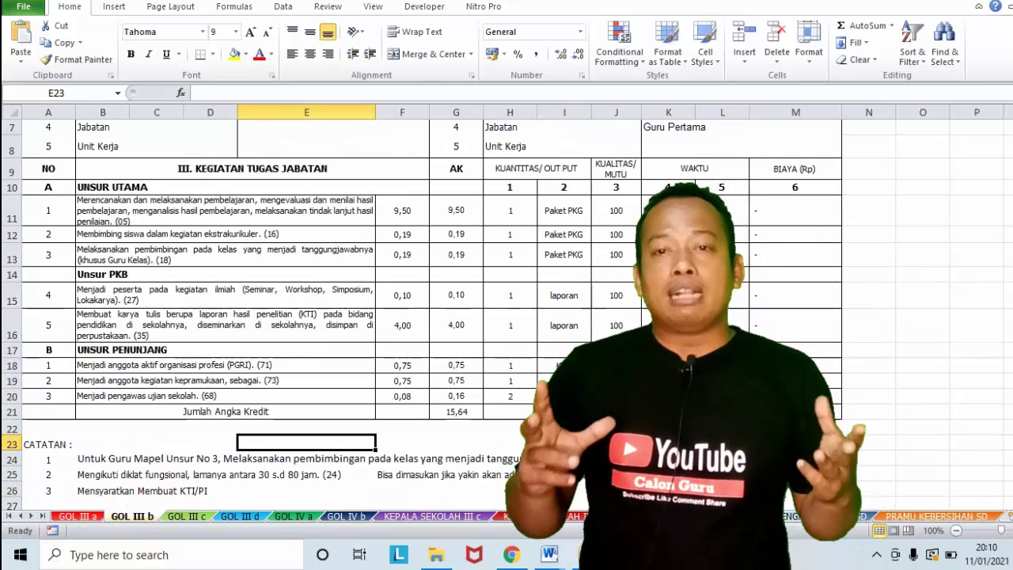
{"action": "left_click_drag", "start_coordinate": [1010, 380], "coordinate": [1009, 369]}
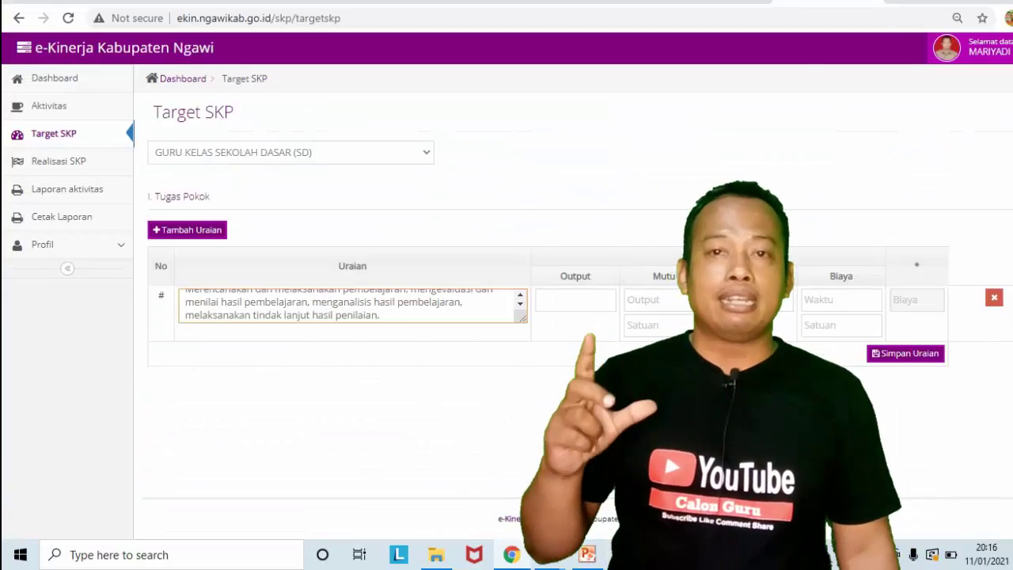
Step: Commit the B11 description edit in Excel and return to the e-Kinerja Target SKP form fields
{"action": "key", "text": "alt+Tab"}
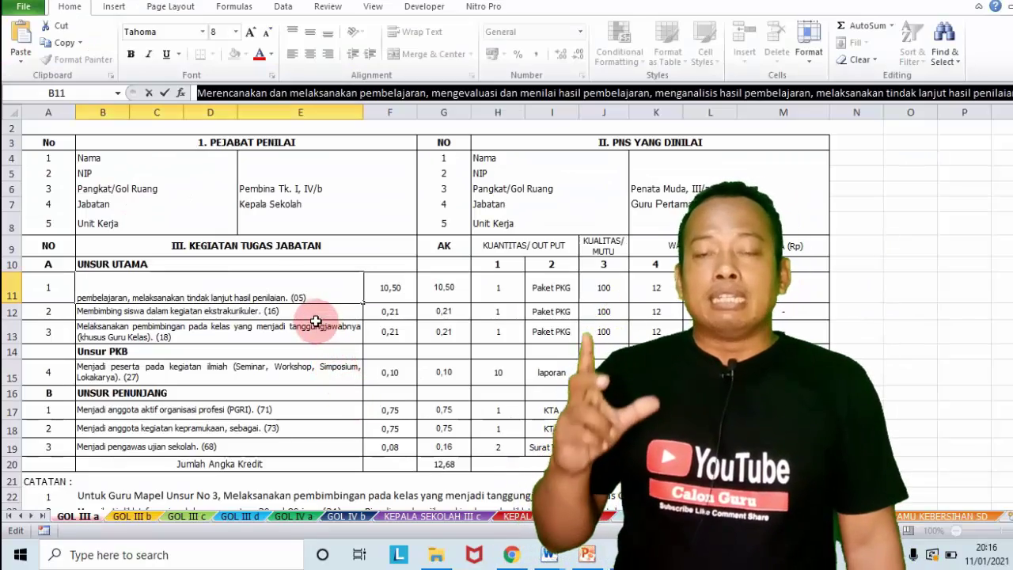
{"action": "left_click", "coordinate": [315, 310]}
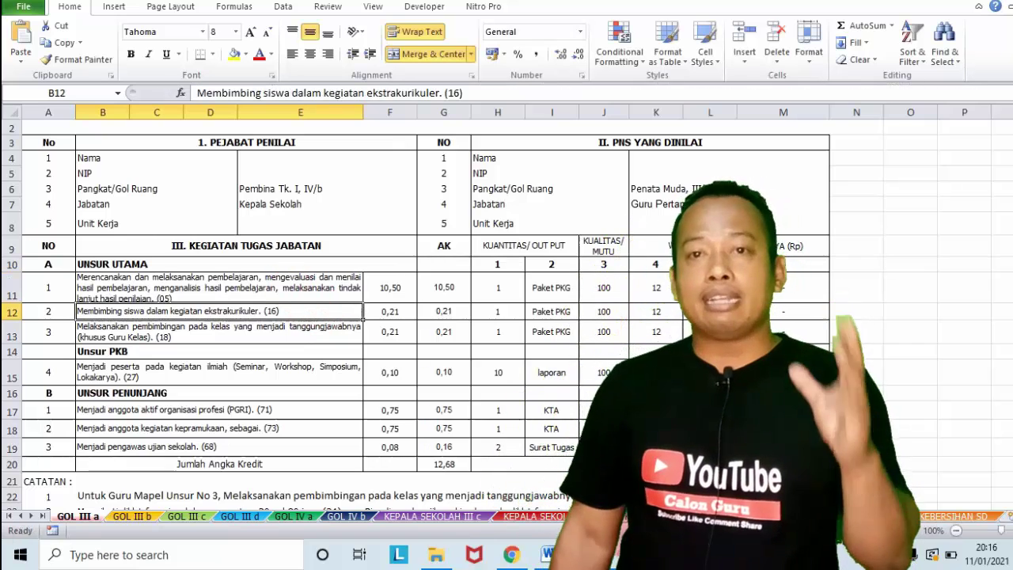
{"action": "left_click", "coordinate": [520, 560]}
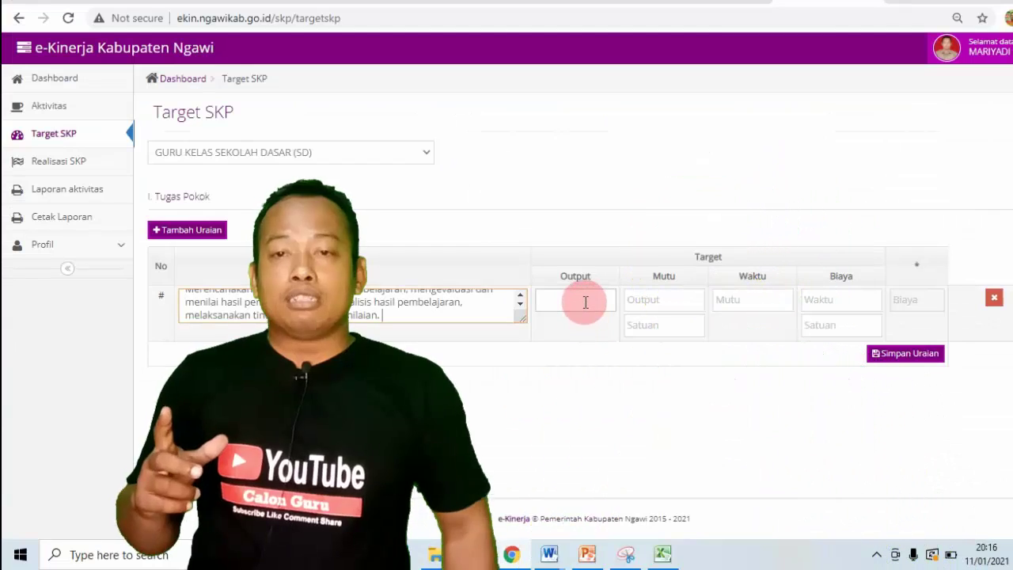
{"action": "left_click", "coordinate": [585, 301]}
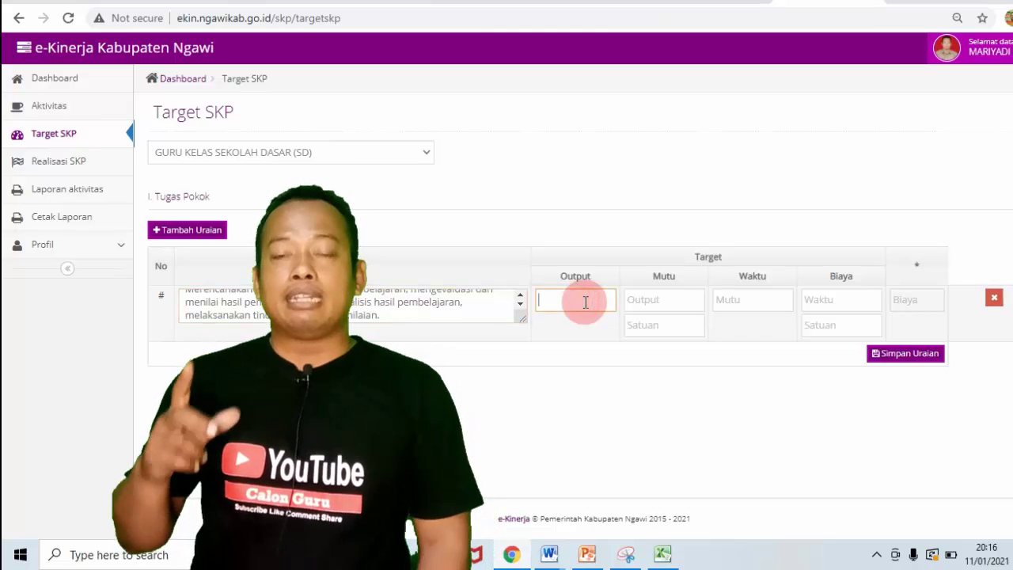
{"action": "left_click", "coordinate": [662, 299]}
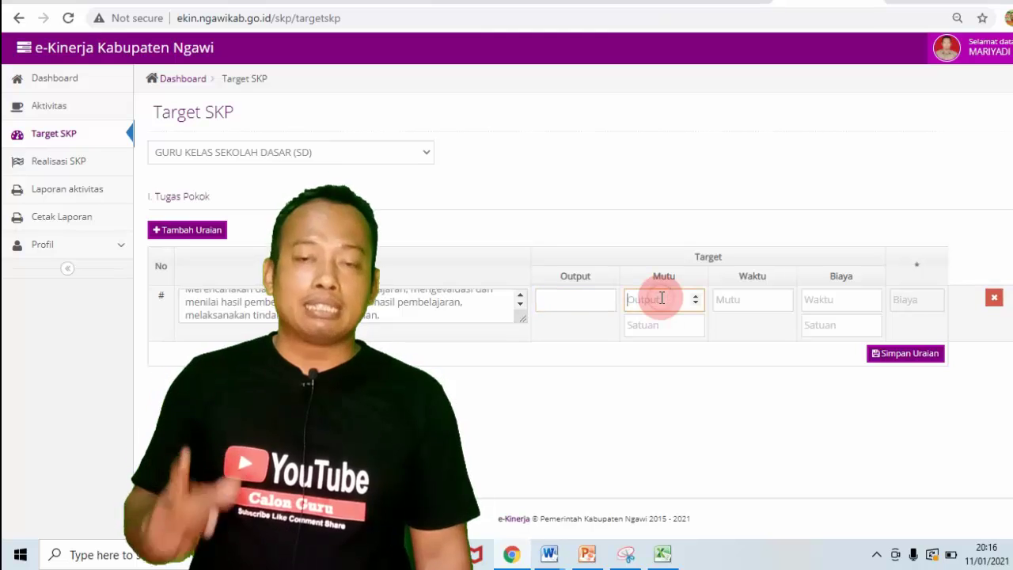
{"action": "left_click", "coordinate": [728, 302]}
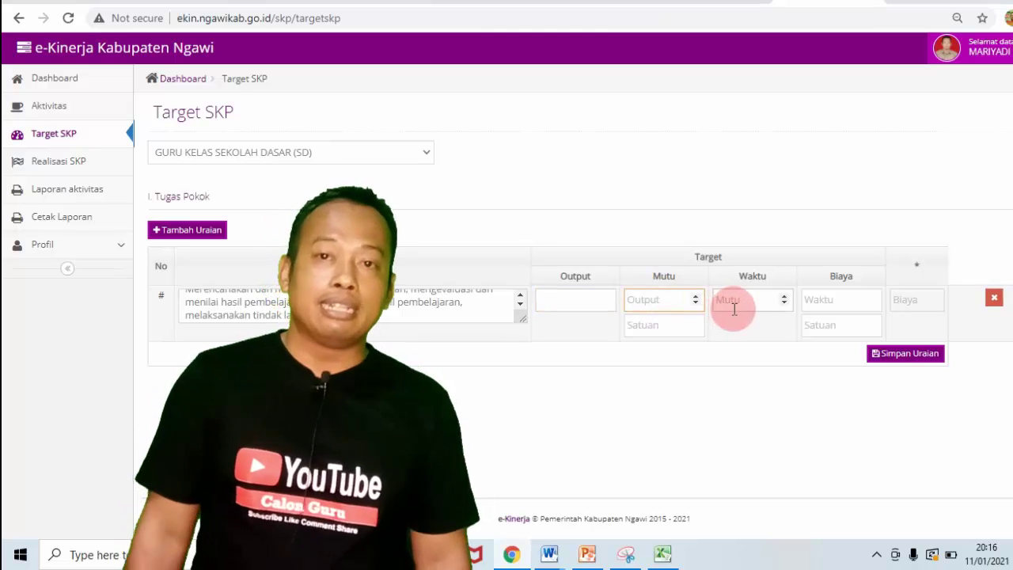
{"action": "left_click", "coordinate": [830, 299]}
{"action": "left_click", "coordinate": [643, 325]}
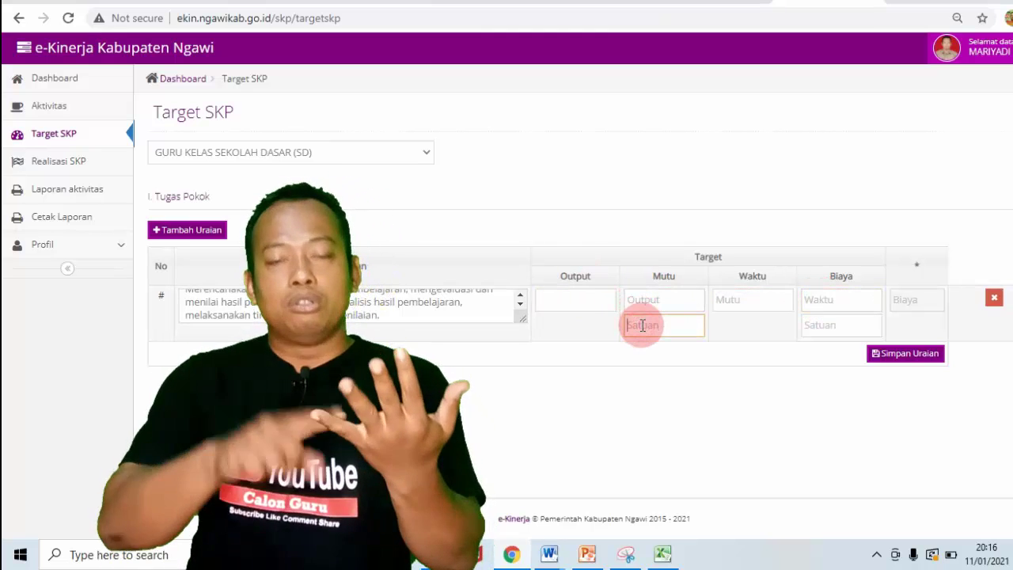
{"action": "left_click", "coordinate": [572, 300]}
Step: Enter 1 for the Output, Mutu, Waktu and Biaya targets and their units, then save the duty
{"action": "type", "text": "1"}
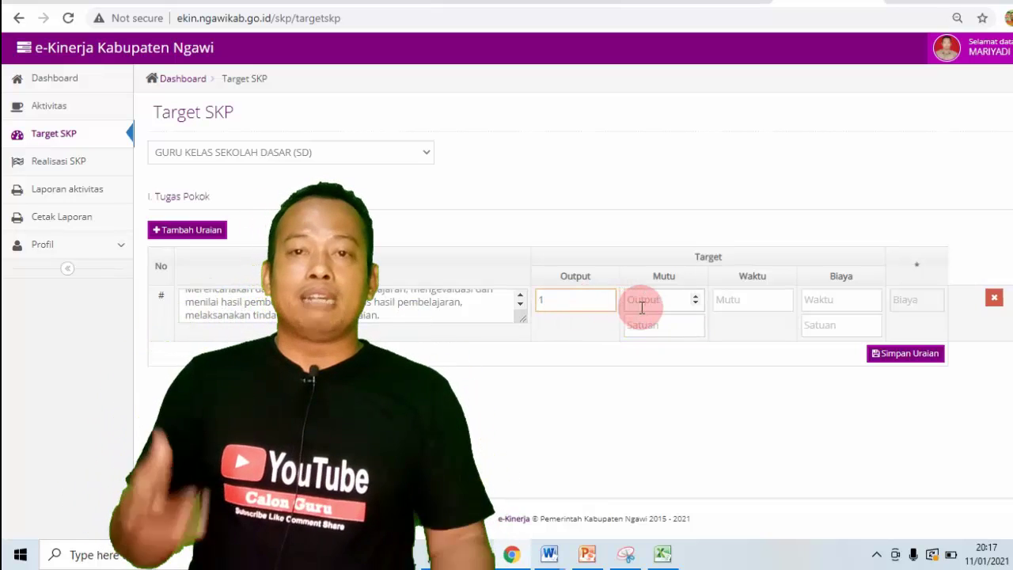
{"action": "left_click", "coordinate": [642, 304]}
{"action": "type", "text": "1"}
{"action": "left_click", "coordinate": [654, 324]}
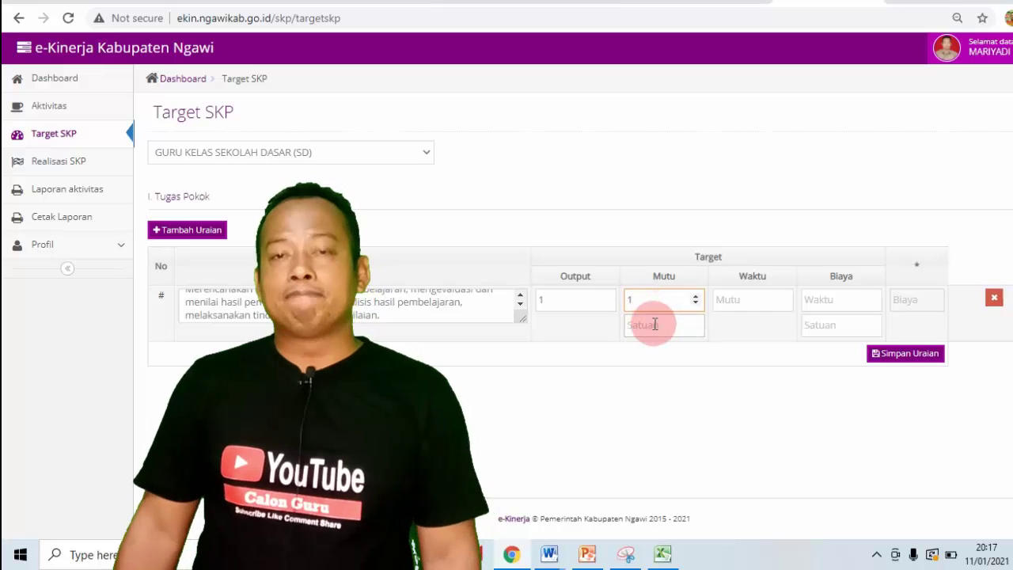
{"action": "type", "text": "1"}
{"action": "left_click", "coordinate": [725, 301]}
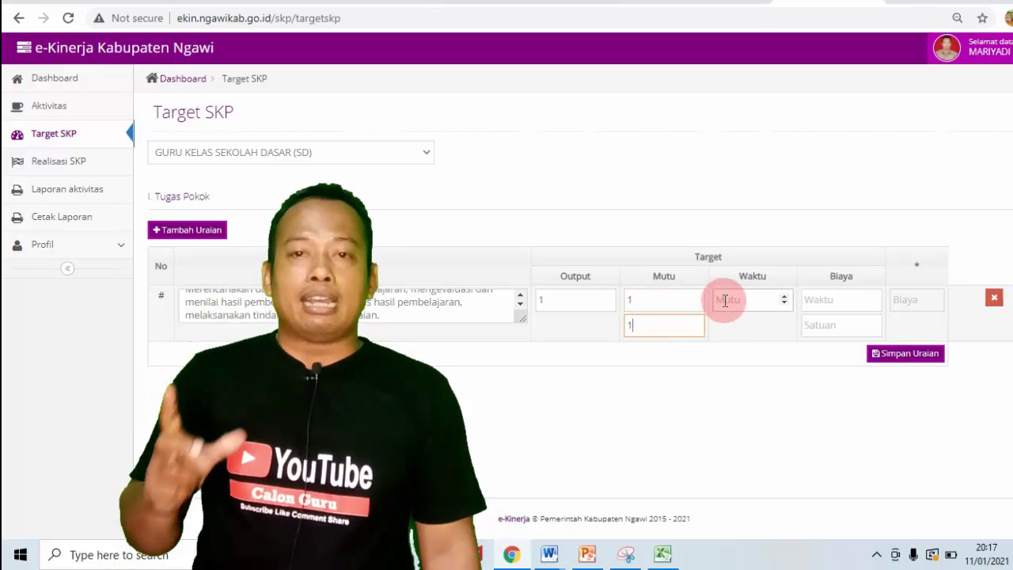
{"action": "type", "text": "1"}
{"action": "left_click", "coordinate": [831, 299]}
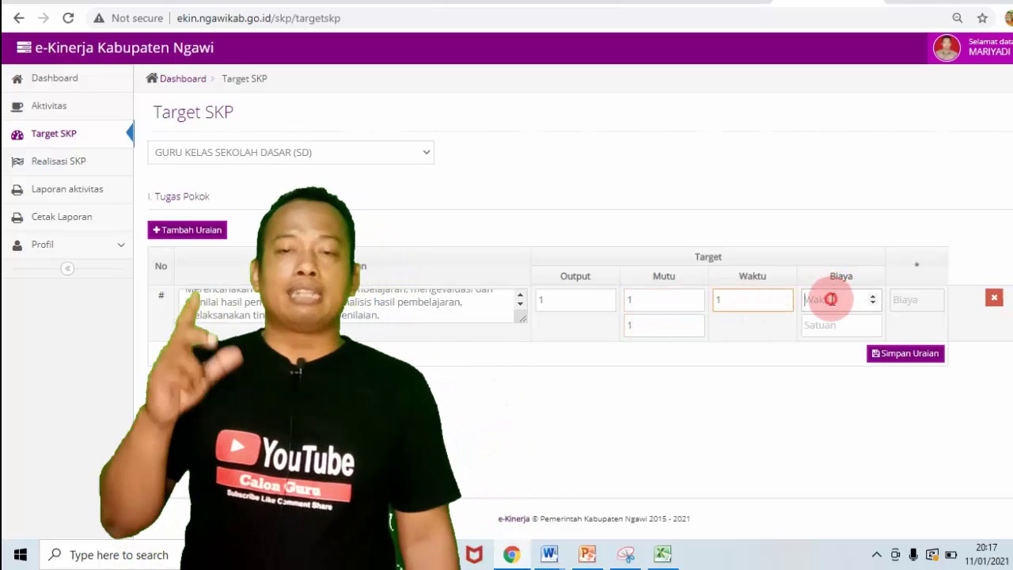
{"action": "type", "text": "1"}
{"action": "left_click", "coordinate": [827, 323]}
{"action": "type", "text": "1"}
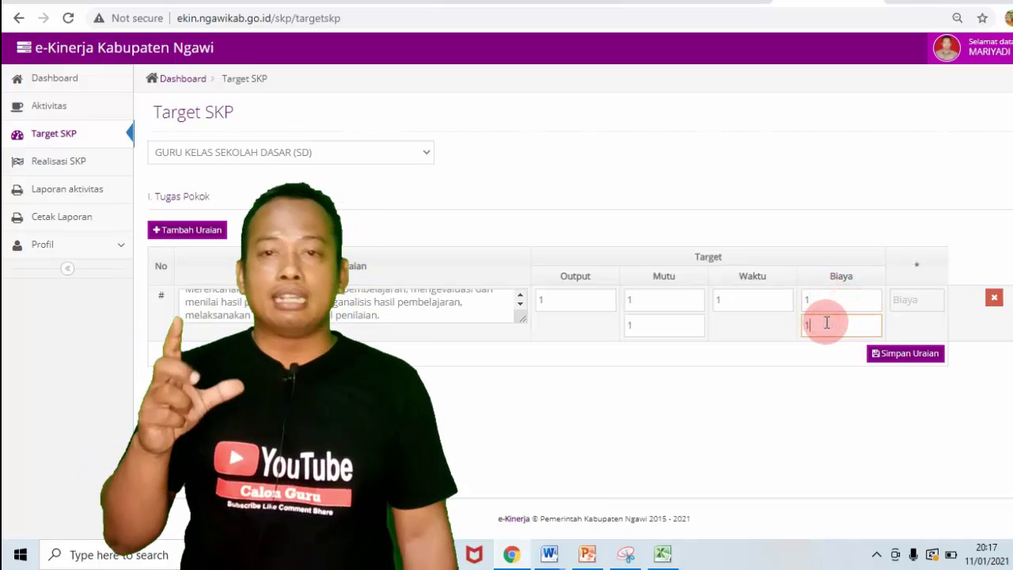
{"action": "left_click", "coordinate": [882, 356]}
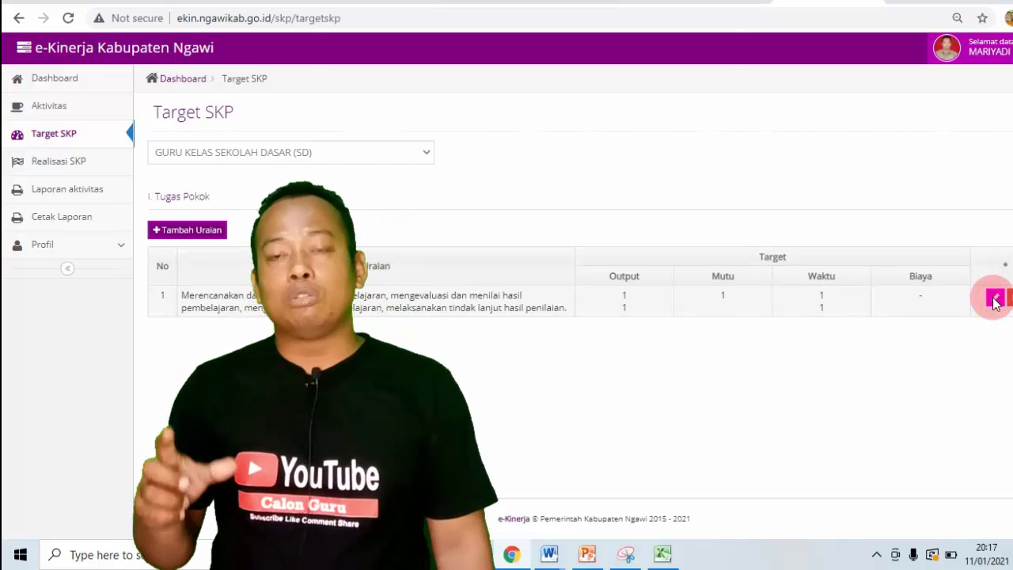
Step: Set the first duty's Angka Kredit to 10.5 in Form Edit Target, then bring Excel forward
{"action": "left_click", "coordinate": [994, 299]}
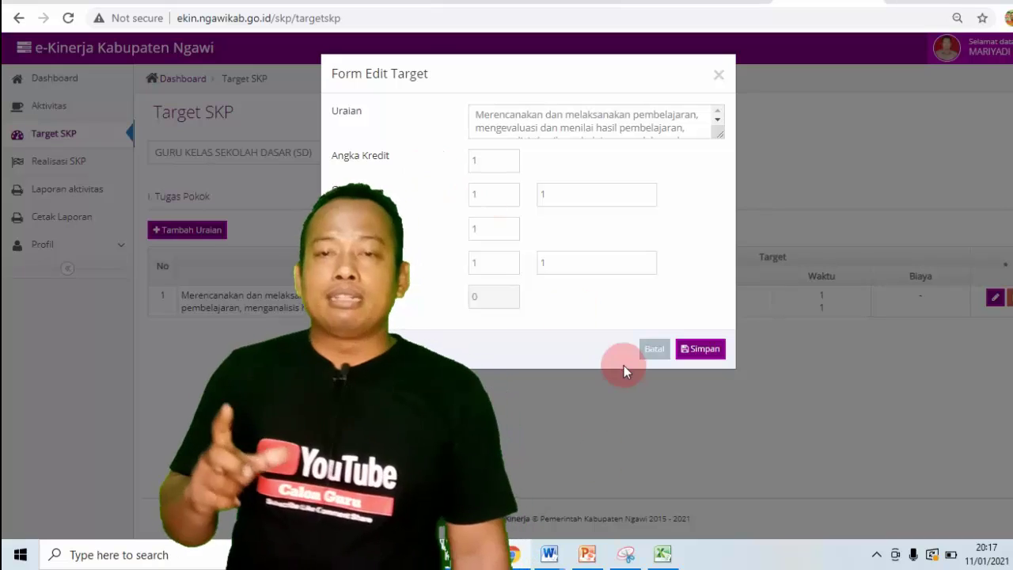
{"action": "mouse_move", "coordinate": [662, 553]}
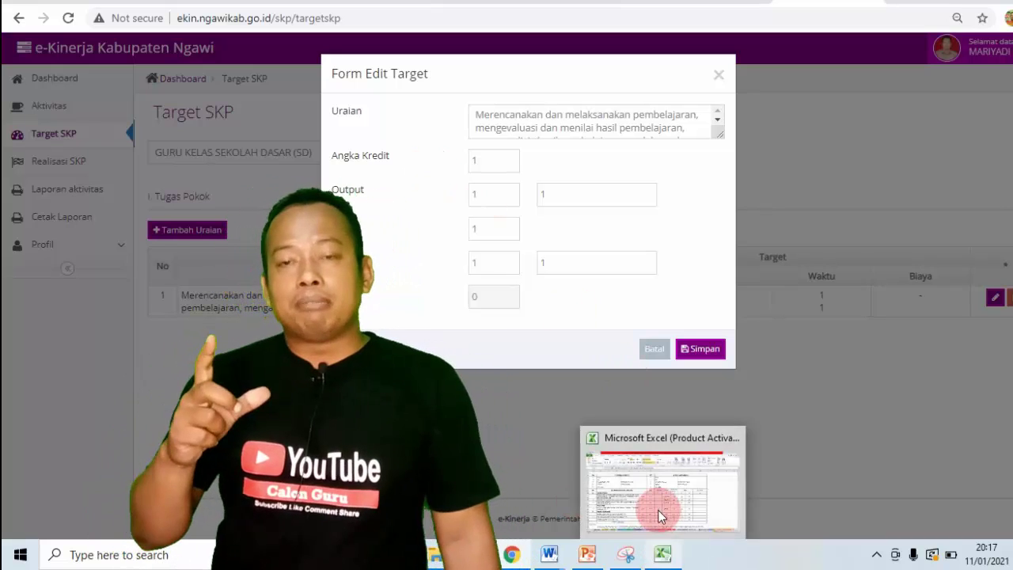
{"action": "mouse_move", "coordinate": [658, 507]}
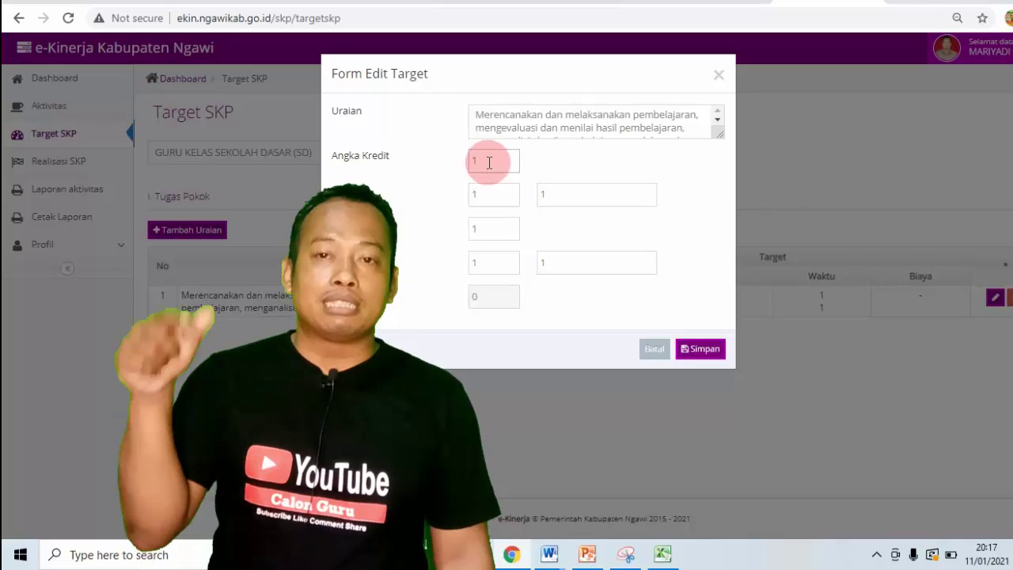
{"action": "left_click", "coordinate": [489, 163]}
{"action": "type", "text": "0"}
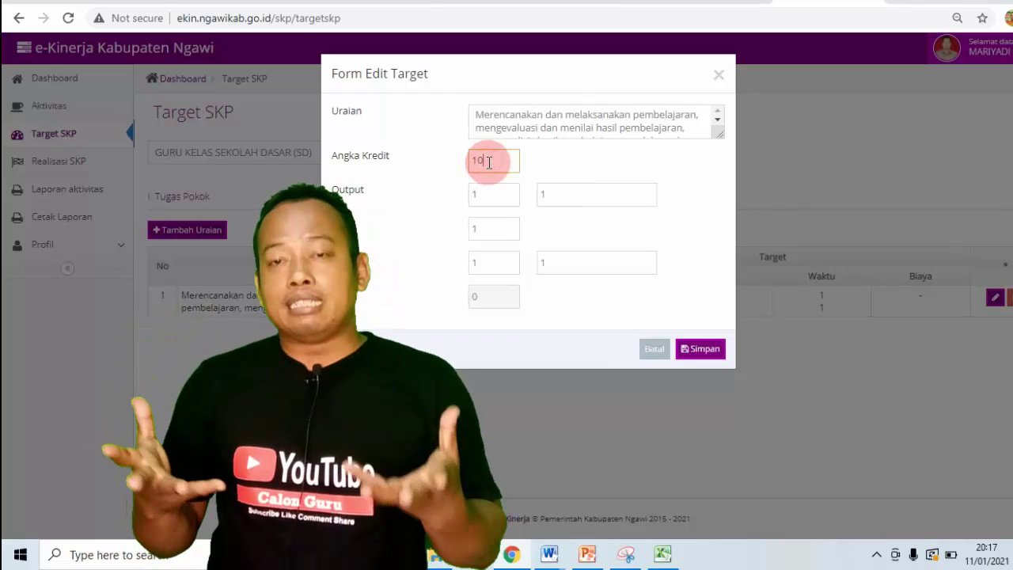
{"action": "type", "text": ",5"}
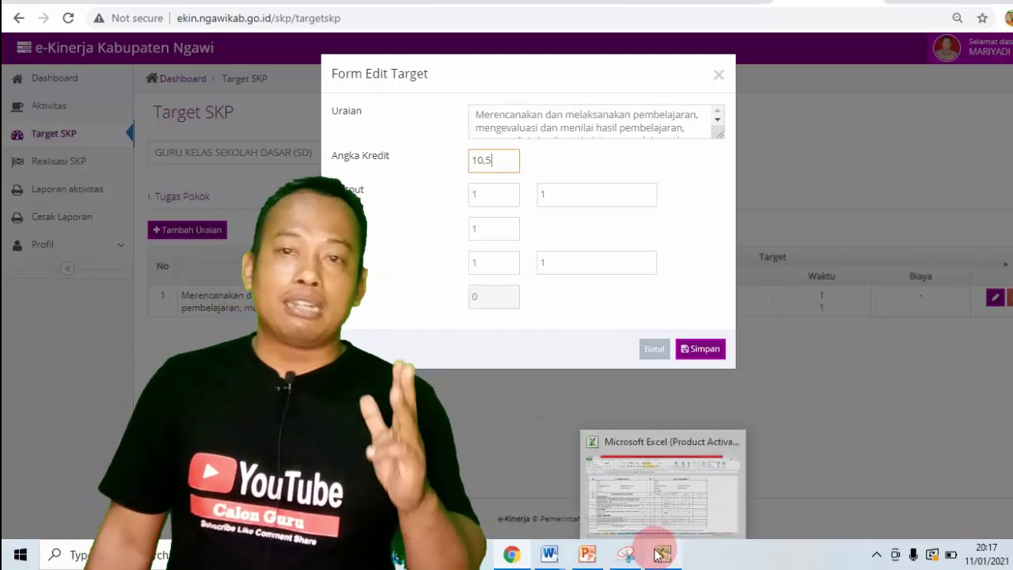
{"action": "left_click", "coordinate": [675, 482]}
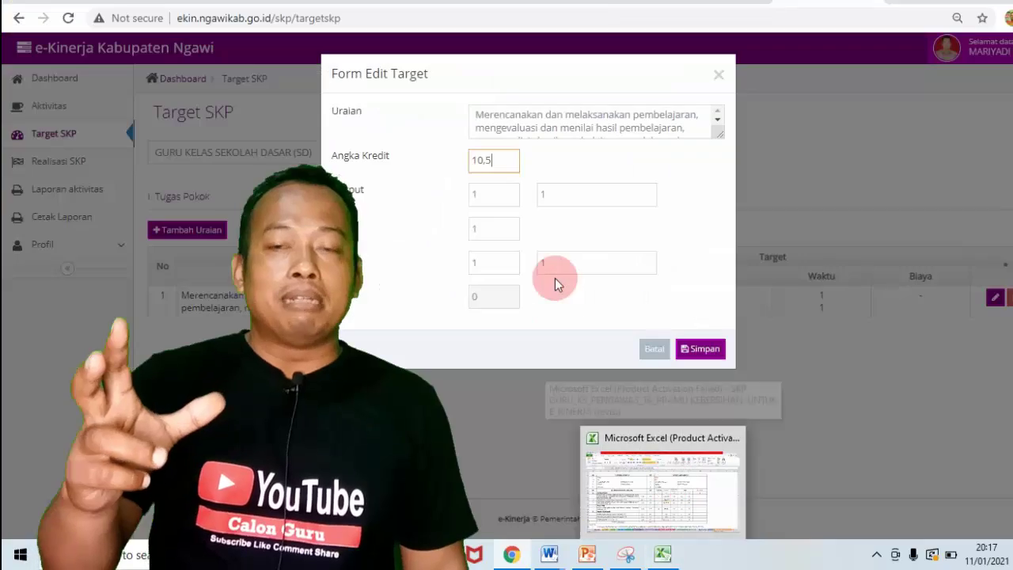
{"action": "left_click", "coordinate": [484, 193]}
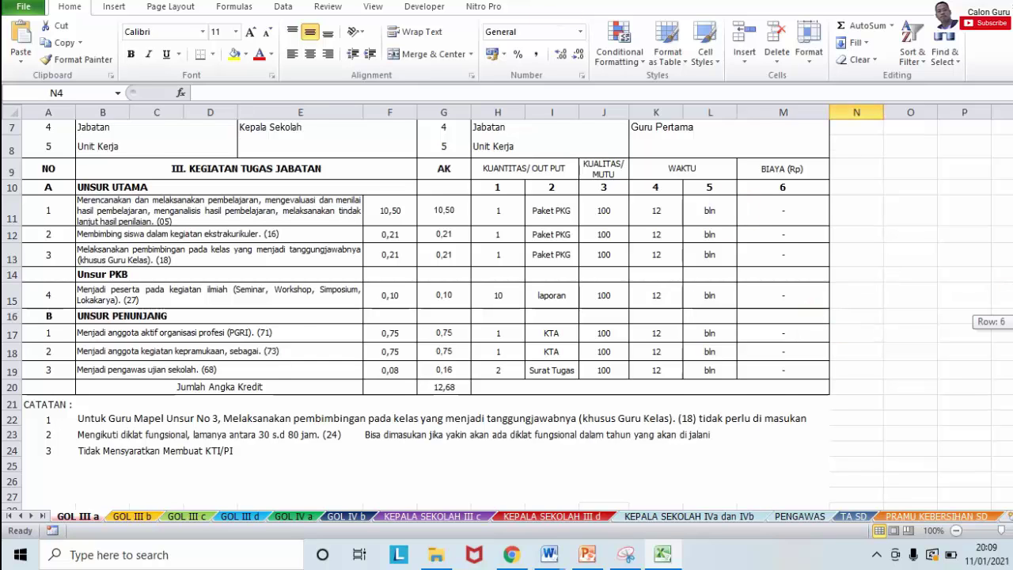
Step: Step through the GOL III, KEPALA SEKOLAH, PENGAWAS and TA SD sheets to PRAMU KEBERSIHAN SD
{"action": "scroll", "coordinate": [507, 317], "scroll_direction": "up", "scroll_amount": 2}
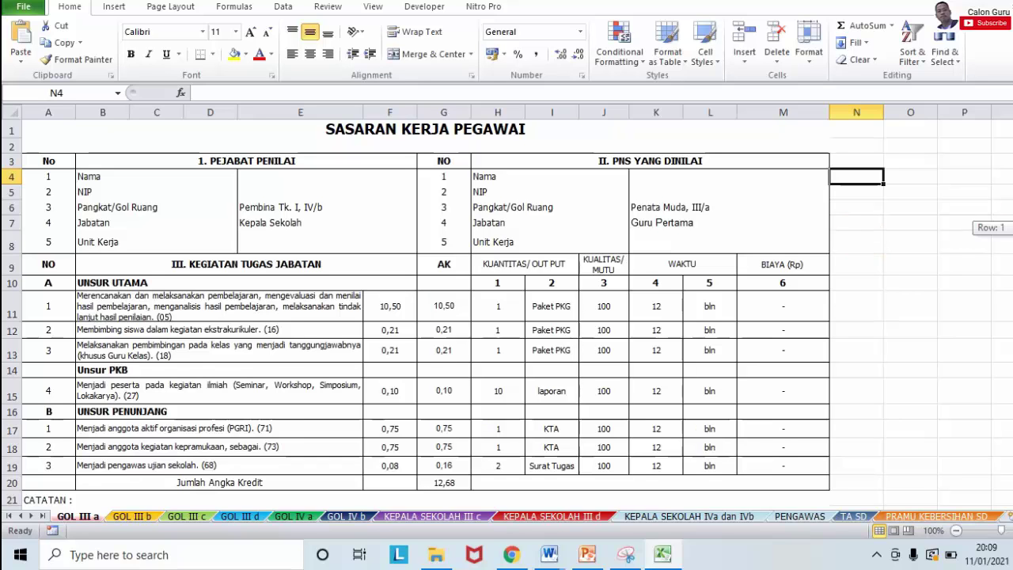
{"action": "scroll", "coordinate": [507, 317], "scroll_direction": "down", "scroll_amount": 1}
{"action": "scroll", "coordinate": [507, 317], "scroll_direction": "up", "scroll_amount": 1}
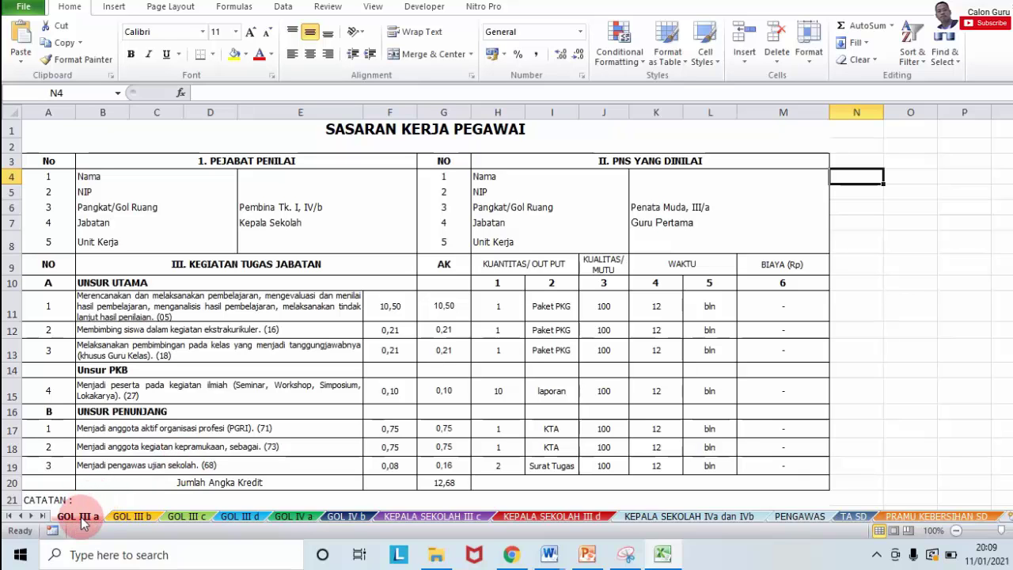
{"action": "left_click", "coordinate": [133, 516]}
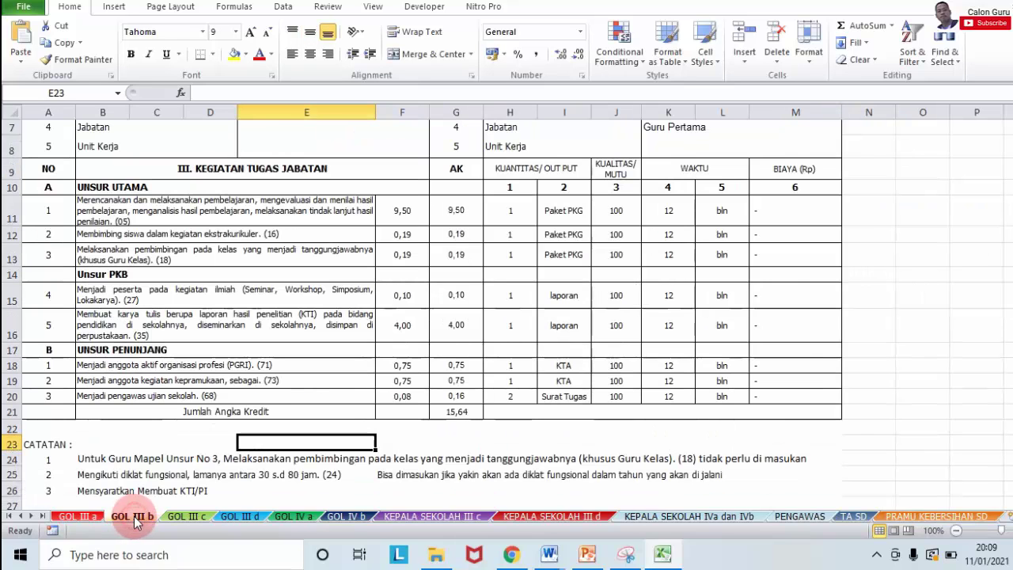
{"action": "left_click", "coordinate": [202, 516]}
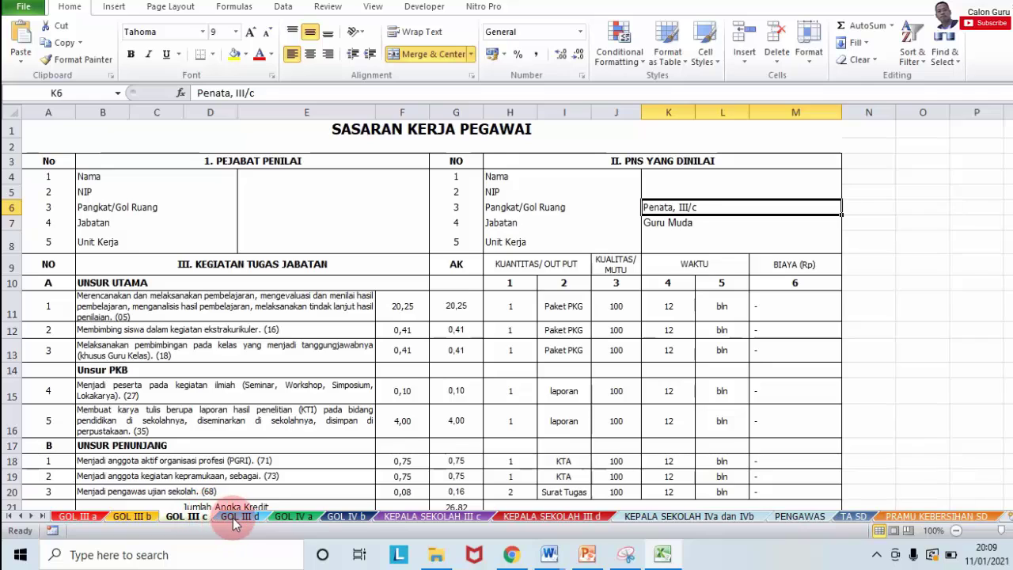
{"action": "left_click", "coordinate": [236, 516]}
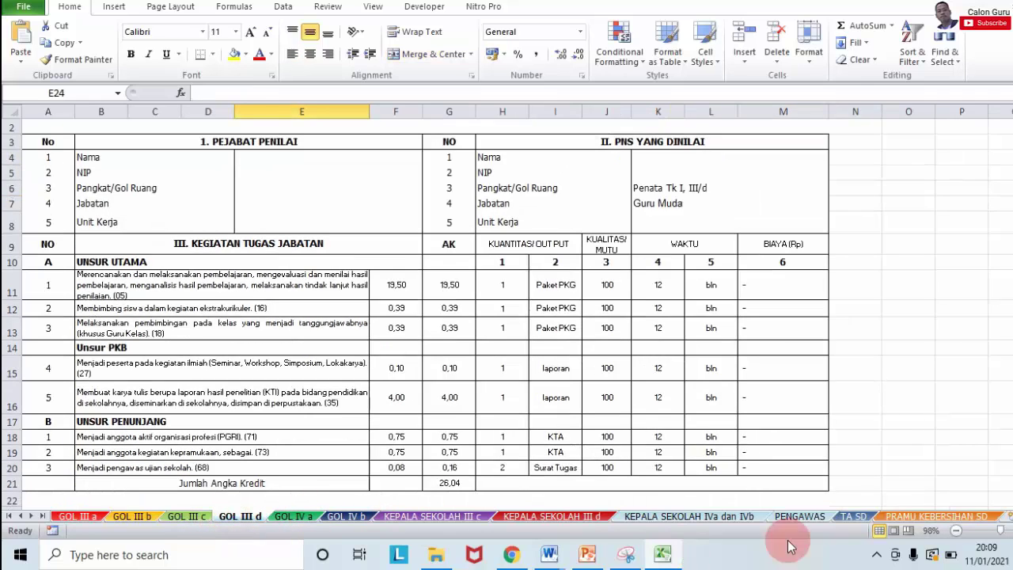
{"action": "left_click", "coordinate": [546, 516]}
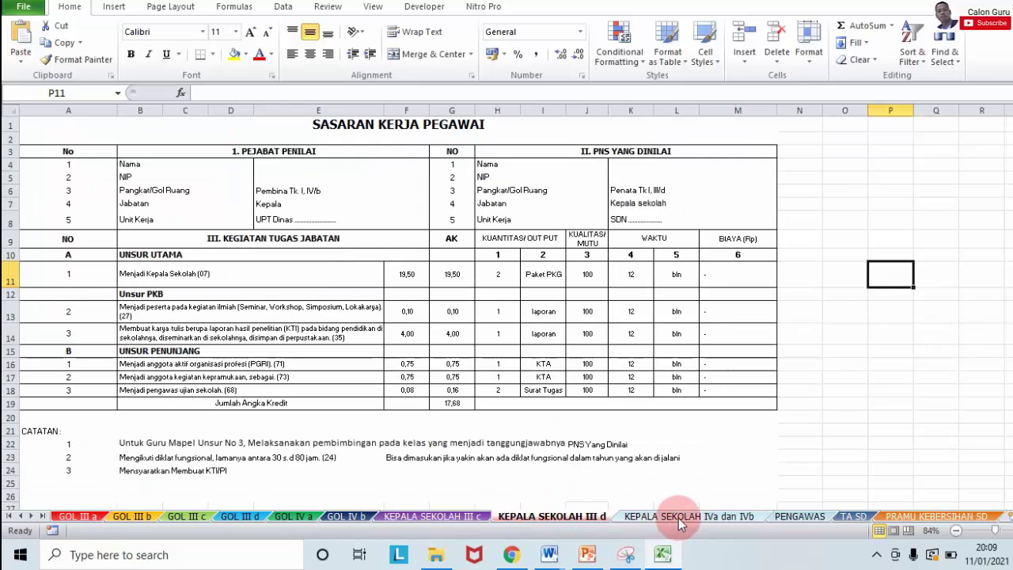
{"action": "left_click", "coordinate": [679, 523]}
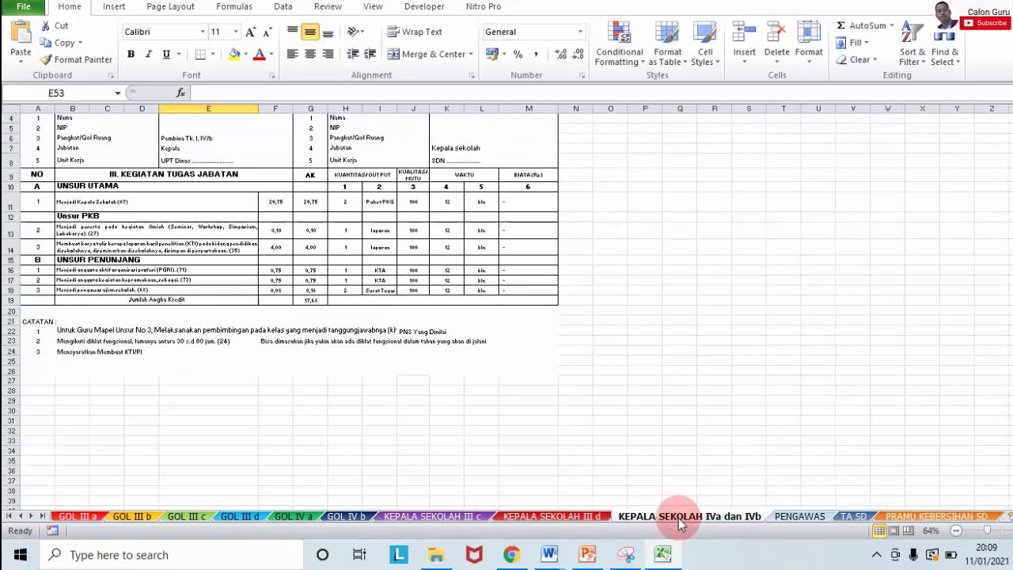
{"action": "left_click", "coordinate": [800, 518]}
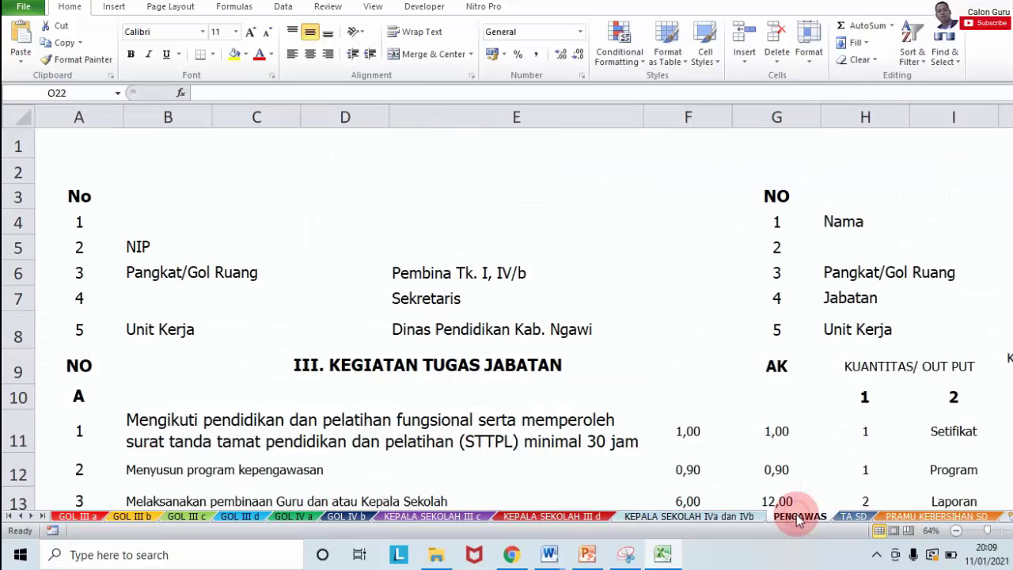
{"action": "left_click", "coordinate": [853, 516]}
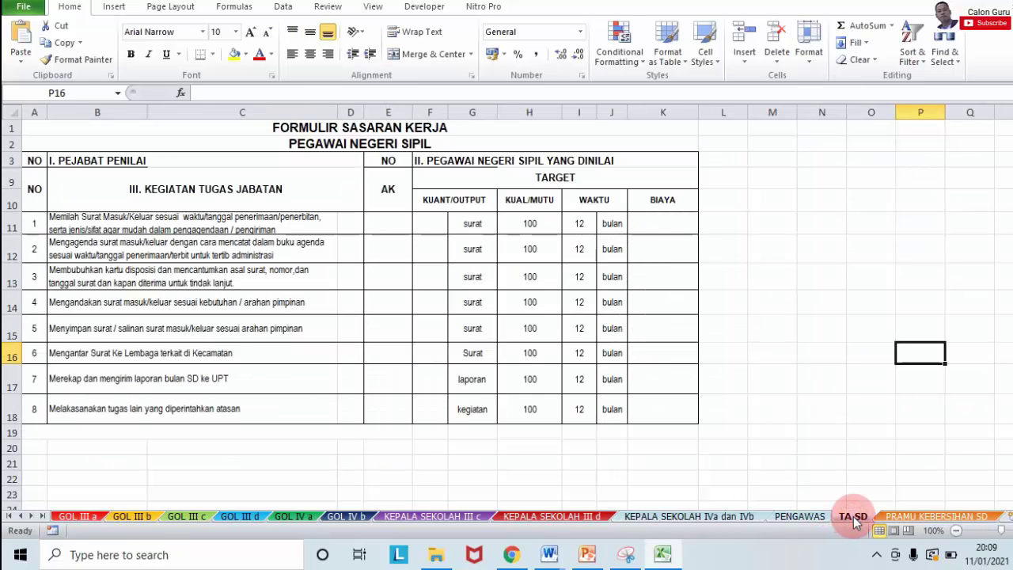
{"action": "left_click", "coordinate": [917, 518]}
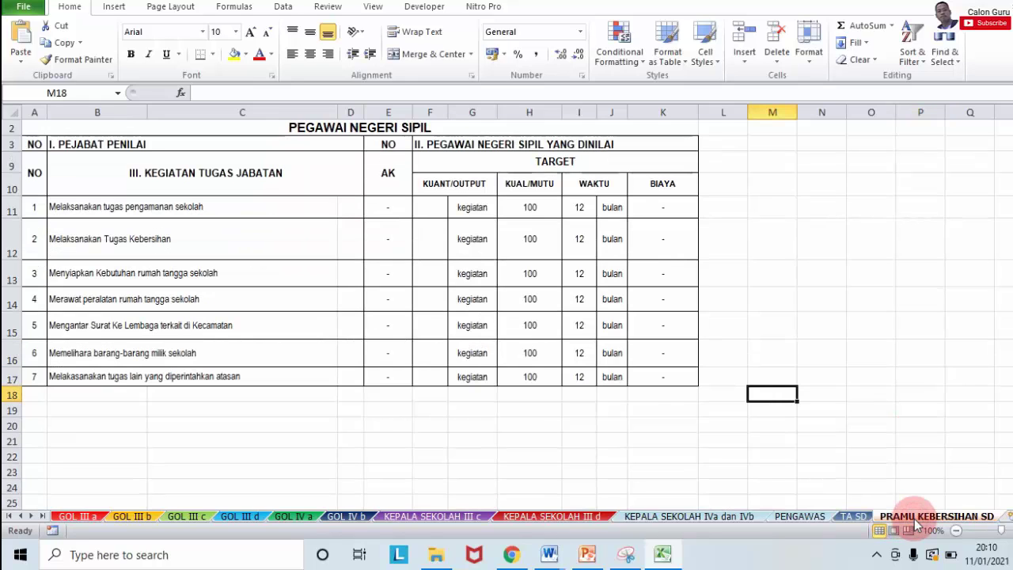
Step: Revisit GOL III b, KEPALA SEKOLAH III d and PRAMU KEBERSIHAN SD, leave Excel on GOL III a, then switch to Chrome
{"action": "left_click", "coordinate": [131, 517]}
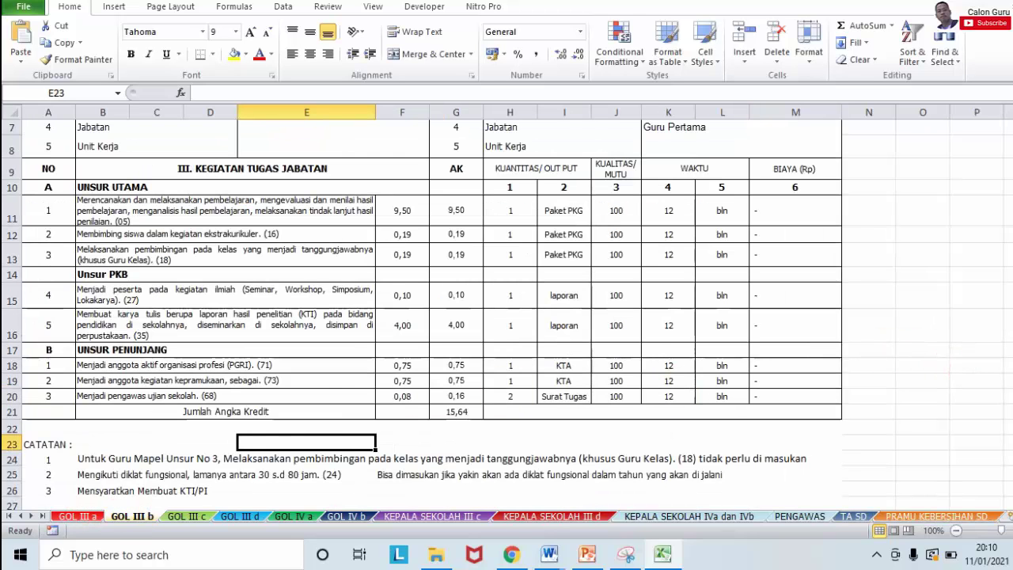
{"action": "scroll", "coordinate": [506, 317], "scroll_direction": "up", "scroll_amount": 2}
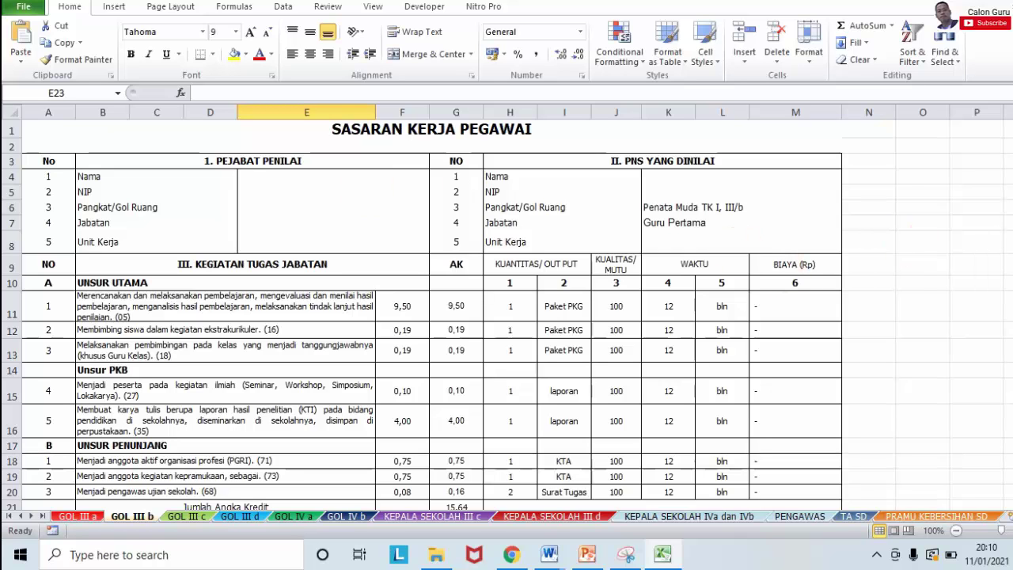
{"action": "scroll", "coordinate": [507, 317], "scroll_direction": "down", "scroll_amount": 2}
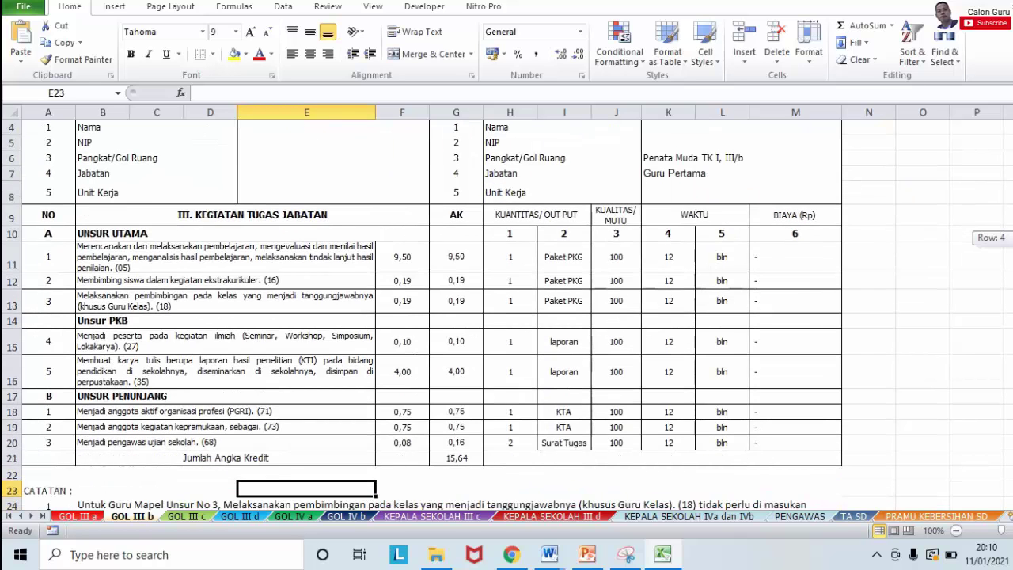
{"action": "scroll", "coordinate": [507, 317], "scroll_direction": "up", "scroll_amount": 2}
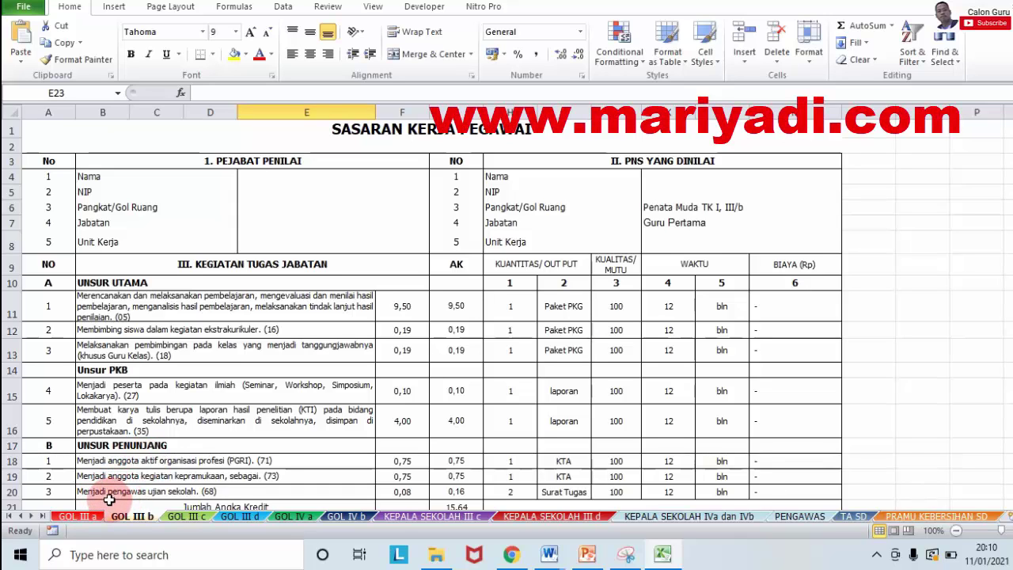
{"action": "left_click", "coordinate": [79, 517]}
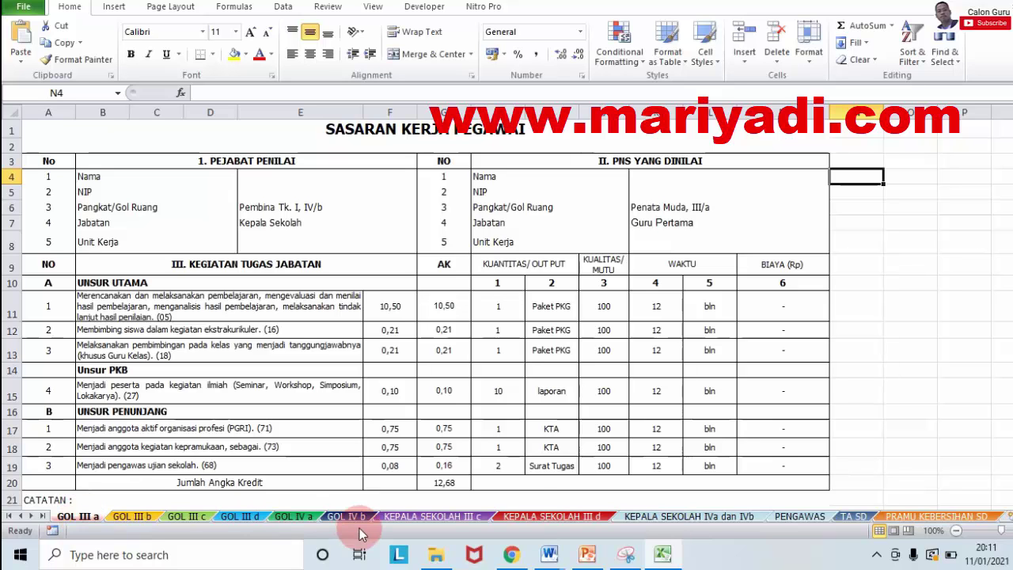
{"action": "left_click", "coordinate": [546, 516]}
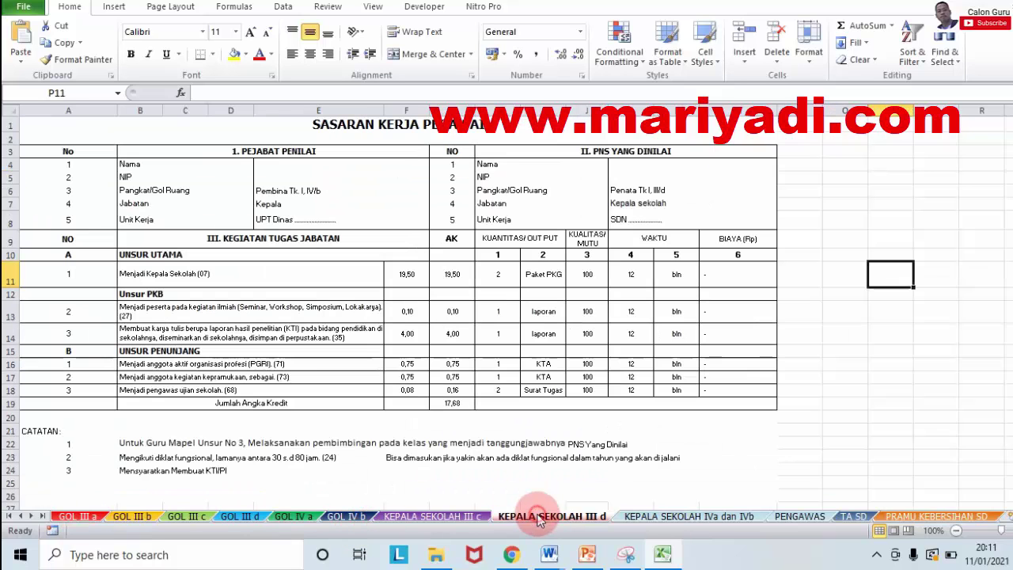
{"action": "left_click", "coordinate": [920, 519]}
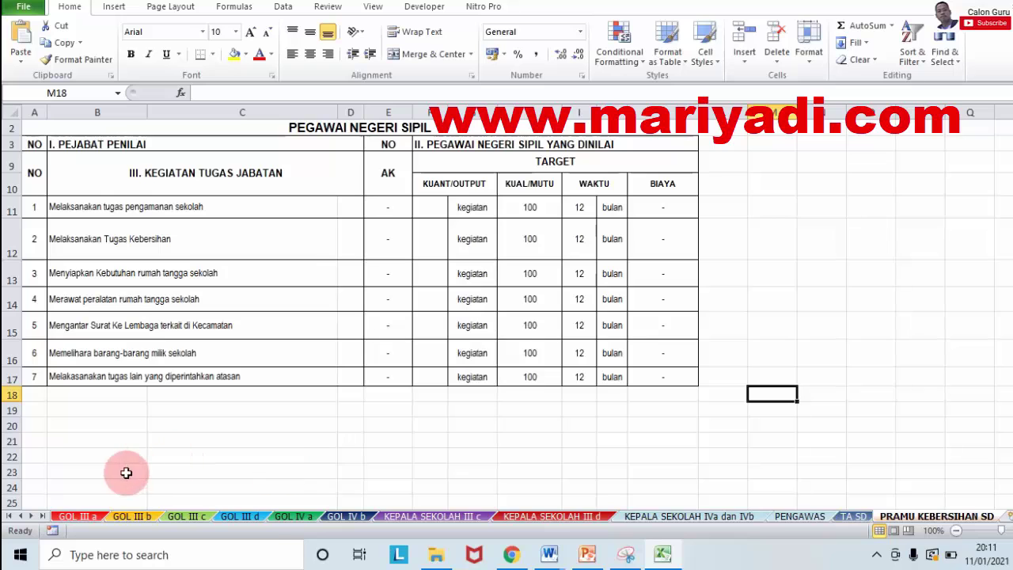
{"action": "left_click", "coordinate": [78, 516]}
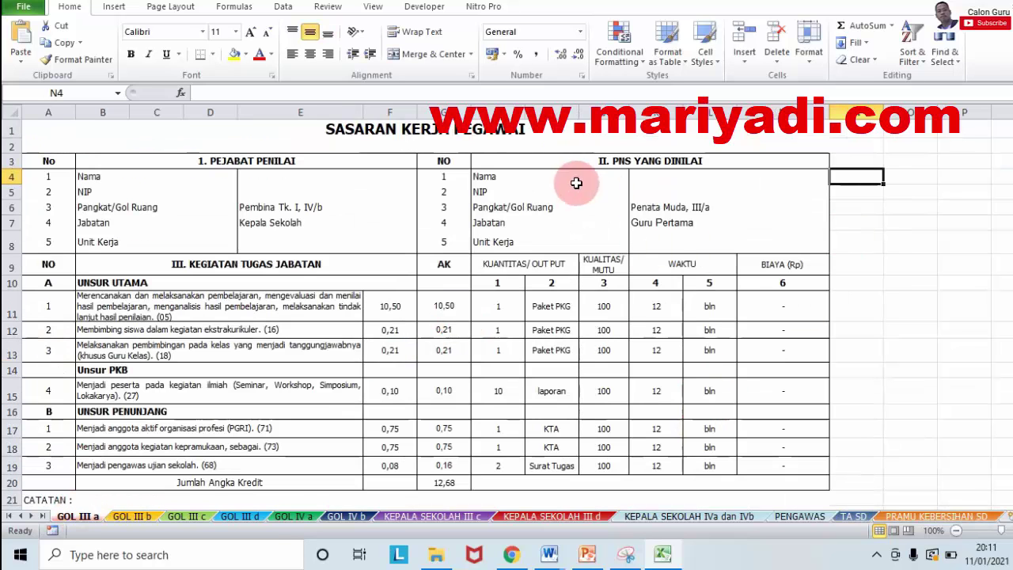
{"action": "left_click", "coordinate": [511, 556]}
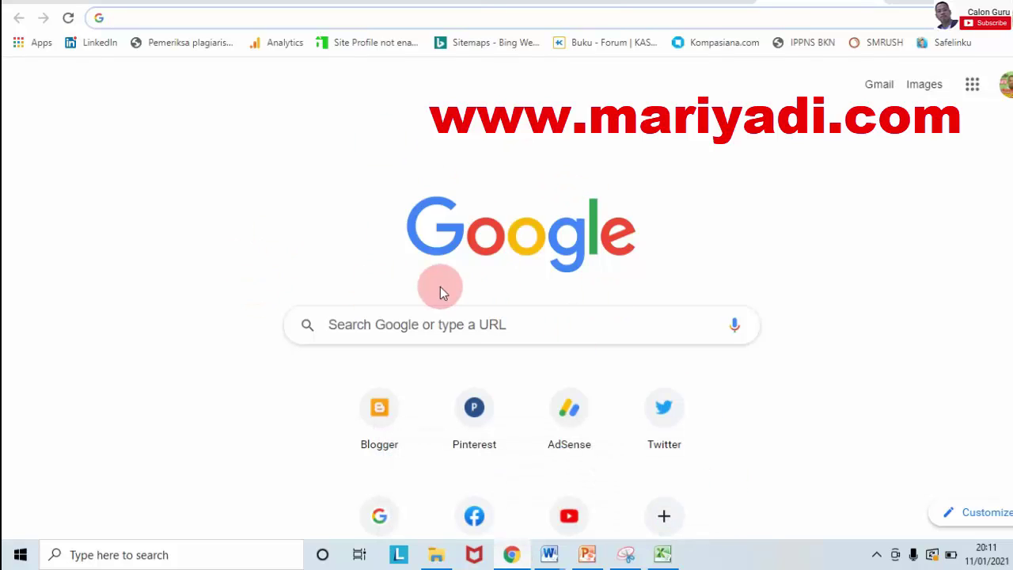
Step: Reveal the hidden tray icons, then bring the Excel workbook on GOL III a forward
{"action": "left_click", "coordinate": [876, 553]}
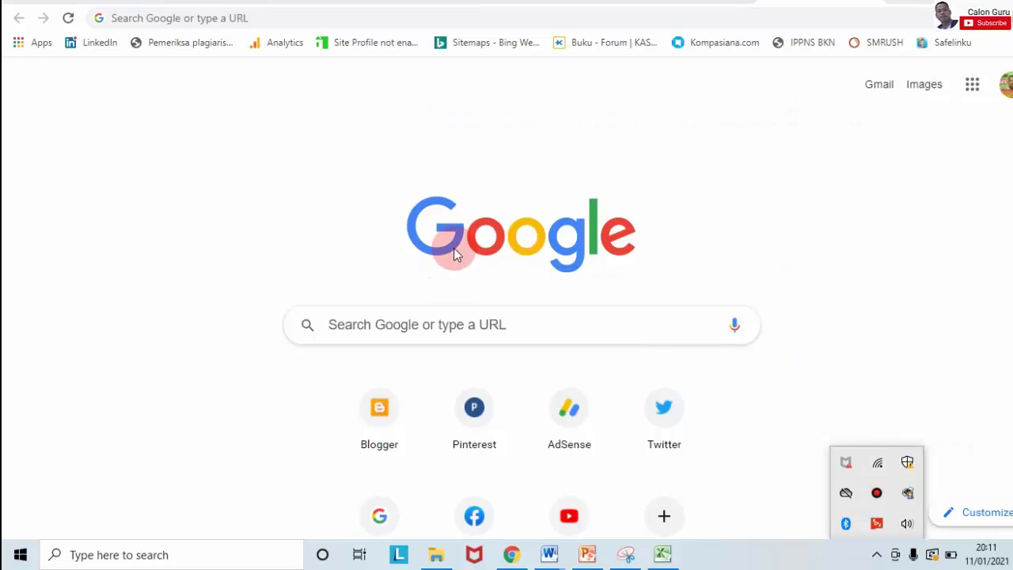
{"action": "left_click", "coordinate": [660, 553]}
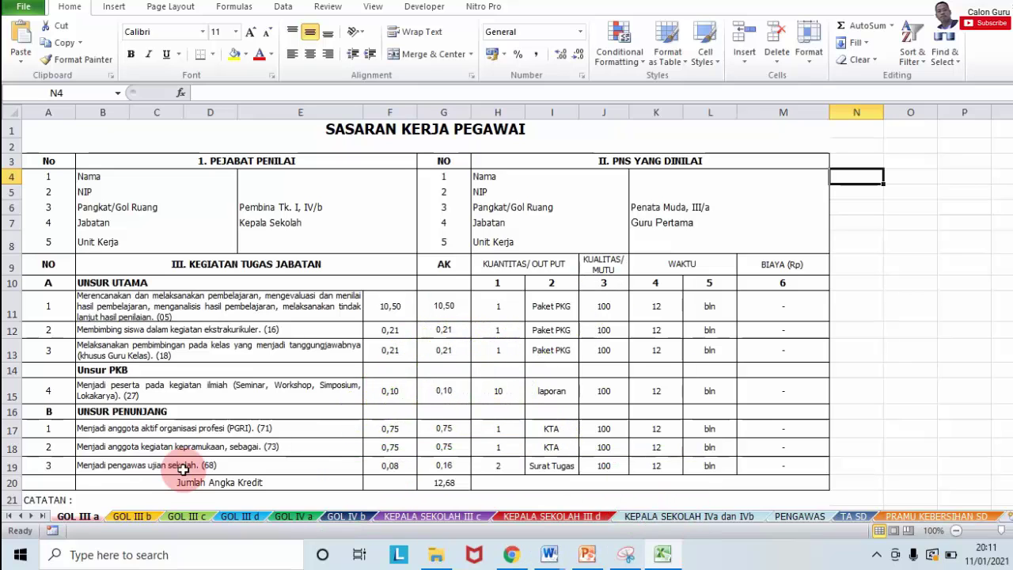
{"action": "left_click", "coordinate": [132, 517]}
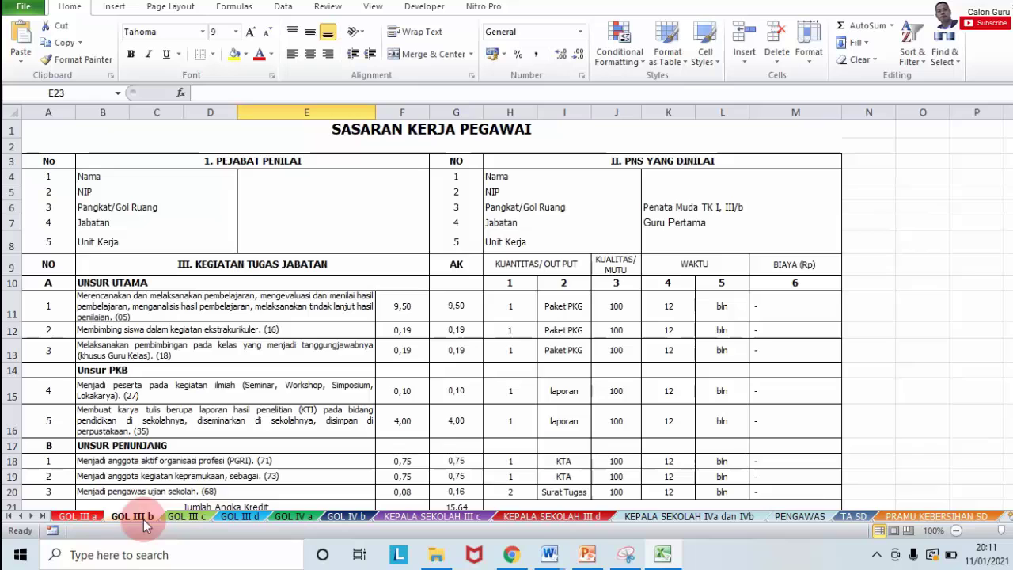
{"action": "left_click", "coordinate": [187, 517]}
{"action": "left_click", "coordinate": [235, 517]}
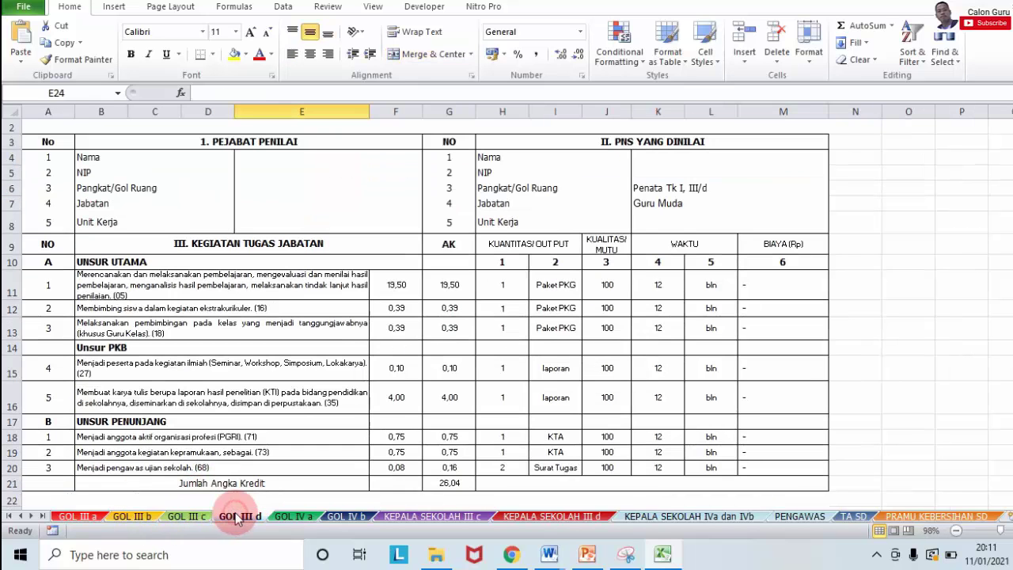
{"action": "left_click", "coordinate": [290, 517]}
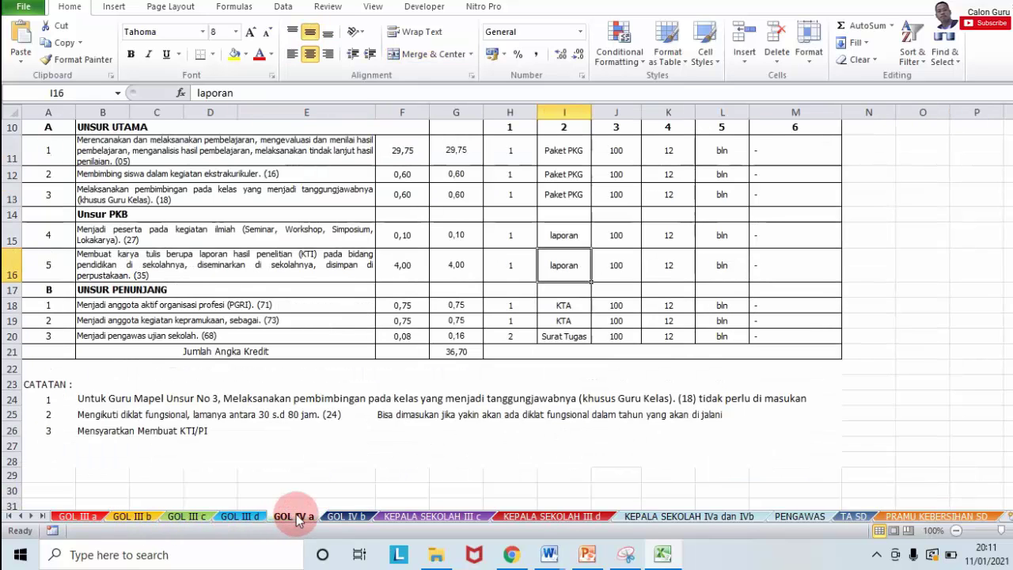
{"action": "left_click", "coordinate": [348, 517]}
{"action": "left_click", "coordinate": [393, 518]}
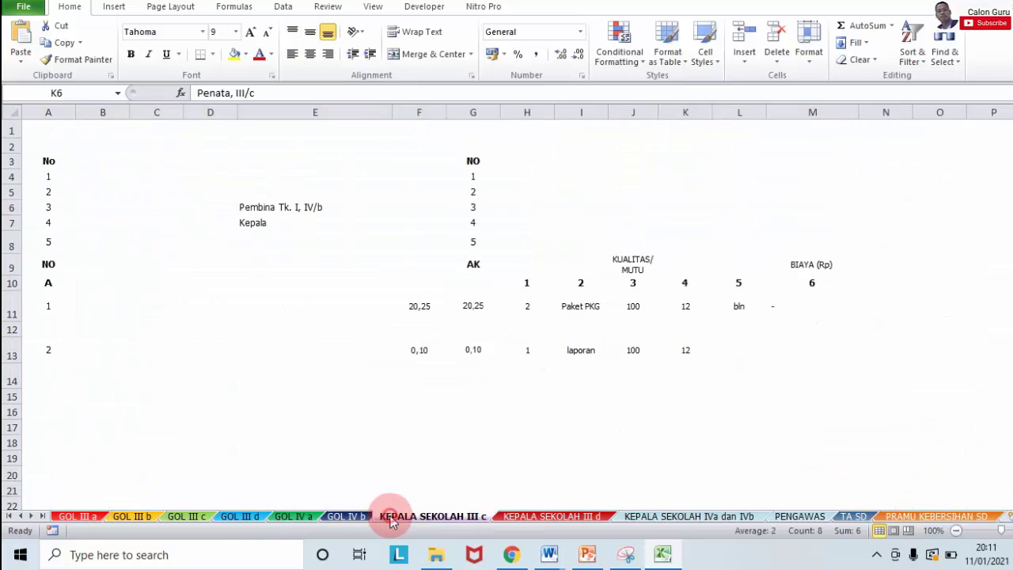
{"action": "left_click", "coordinate": [95, 518]}
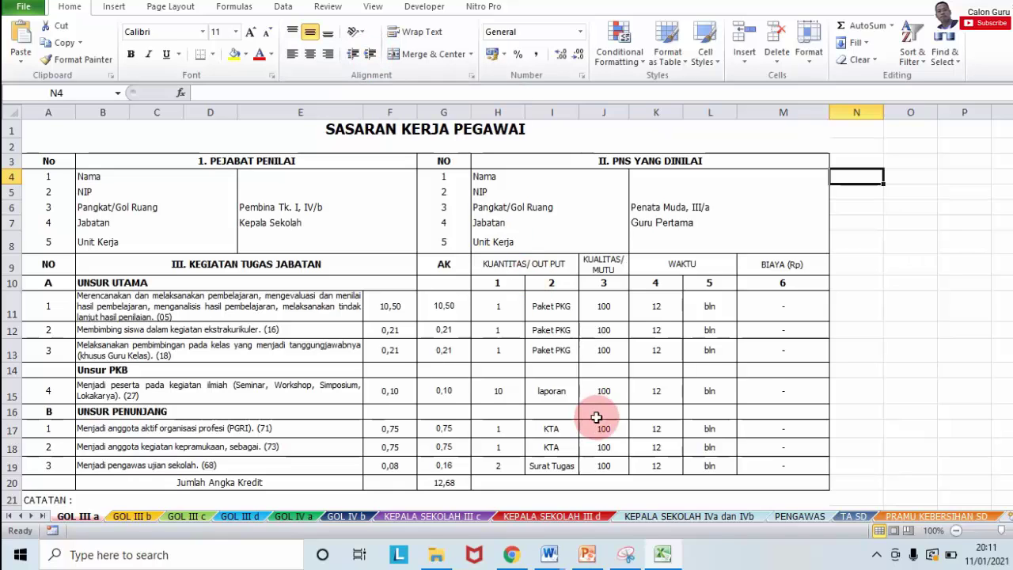
Step: Search Google for 'ekinerja kabupaten ngawi' from the Chrome new tab page
{"action": "left_click", "coordinate": [511, 555]}
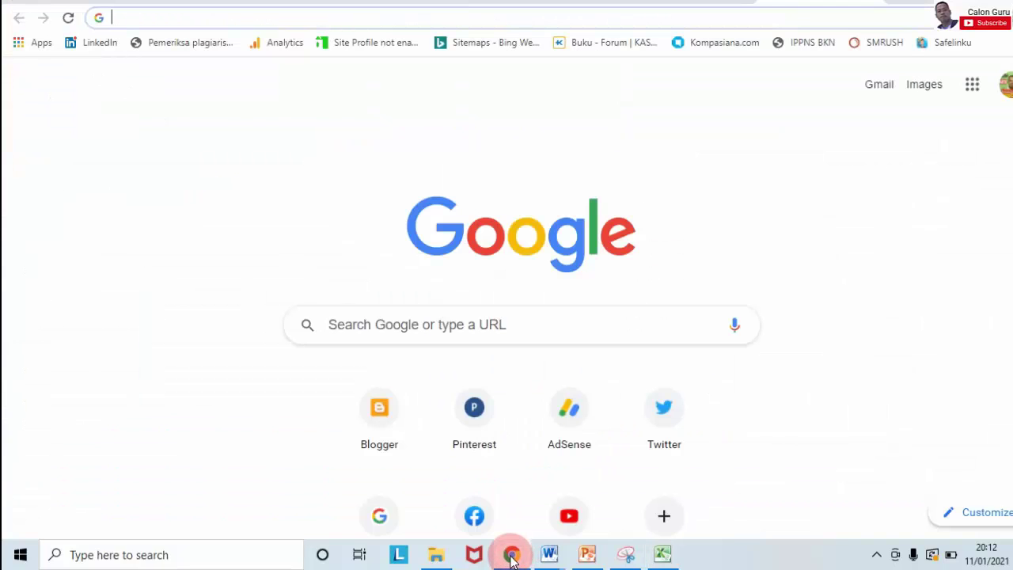
{"action": "left_click", "coordinate": [437, 321]}
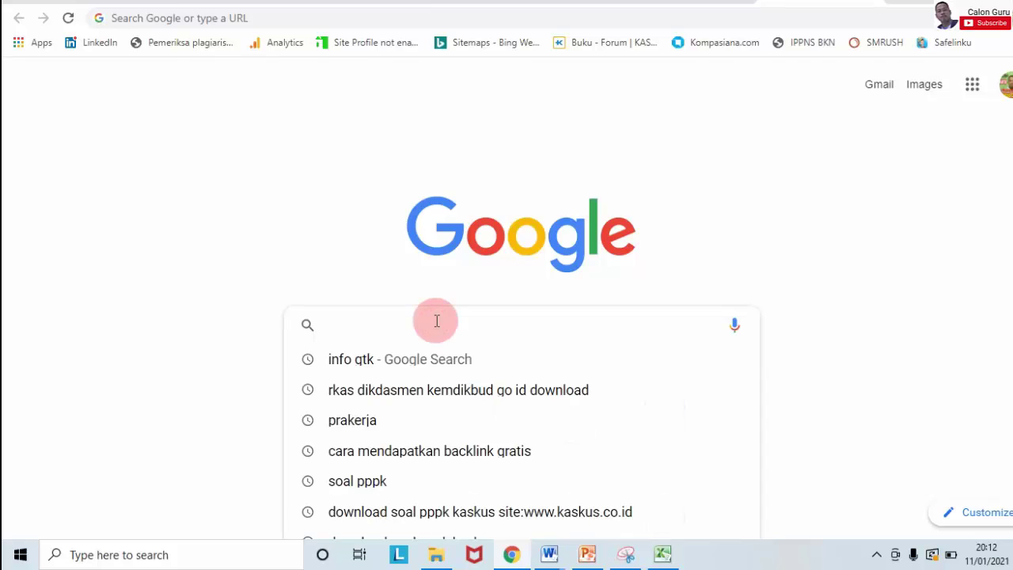
{"action": "left_click", "coordinate": [607, 192]}
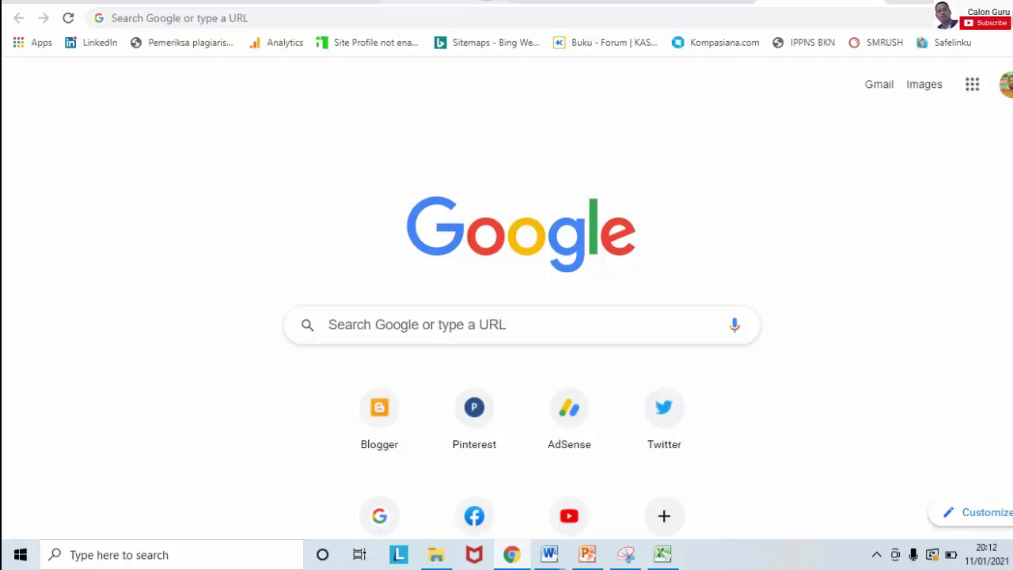
{"action": "left_click", "coordinate": [514, 324]}
{"action": "type", "text": "ekin"}
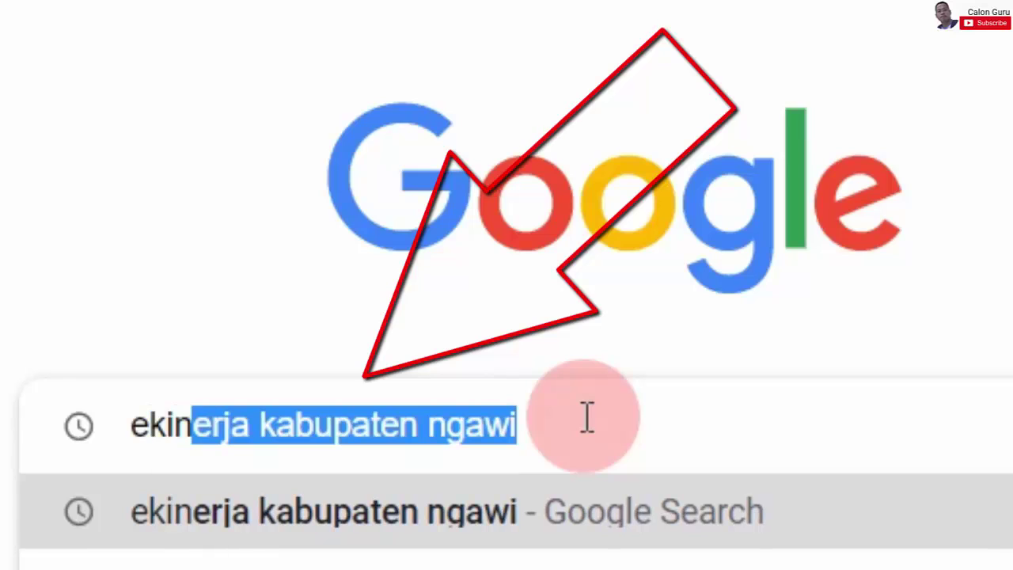
{"action": "type", "text": "erja kabu"}
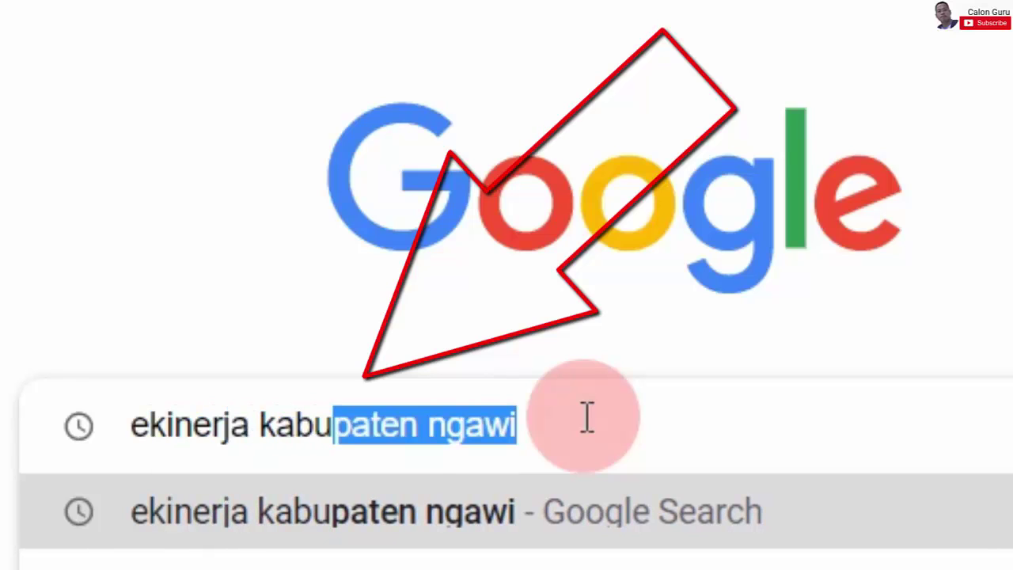
{"action": "left_click", "coordinate": [417, 542]}
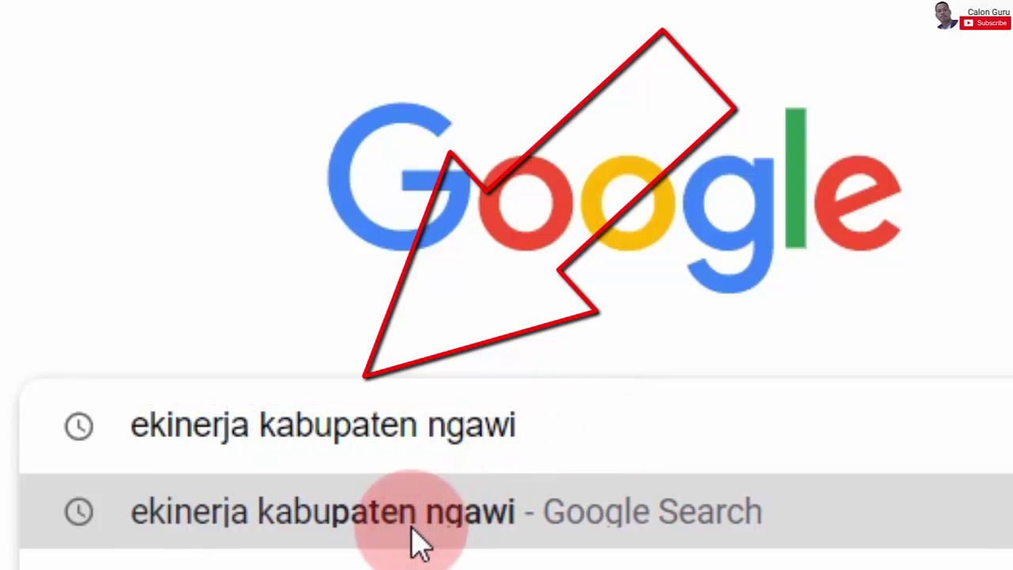
{"action": "left_click", "coordinate": [576, 79]}
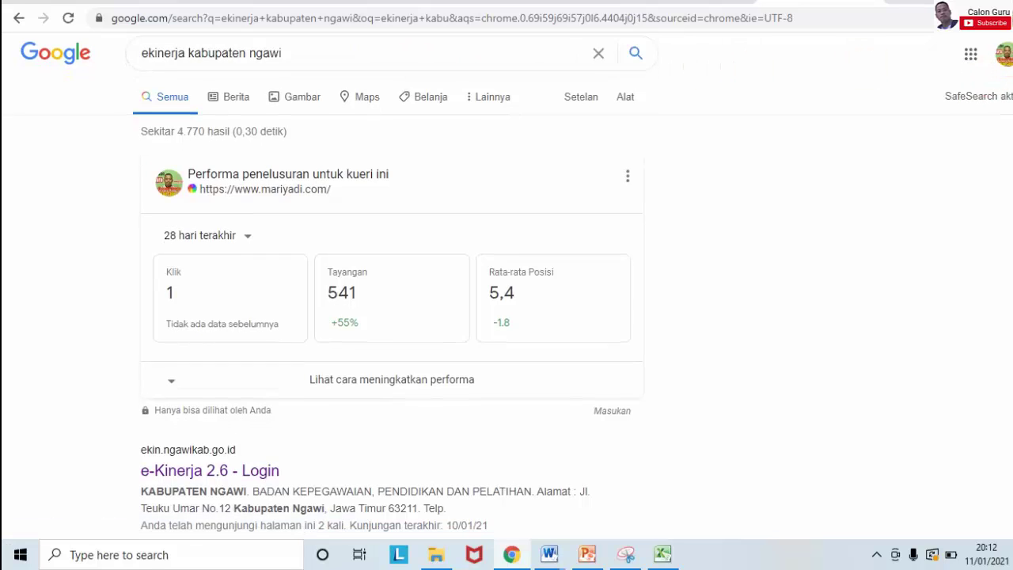
{"action": "scroll", "coordinate": [507, 288], "scroll_direction": "down", "scroll_amount": 2}
{"action": "scroll", "coordinate": [507, 288], "scroll_direction": "up", "scroll_amount": 2}
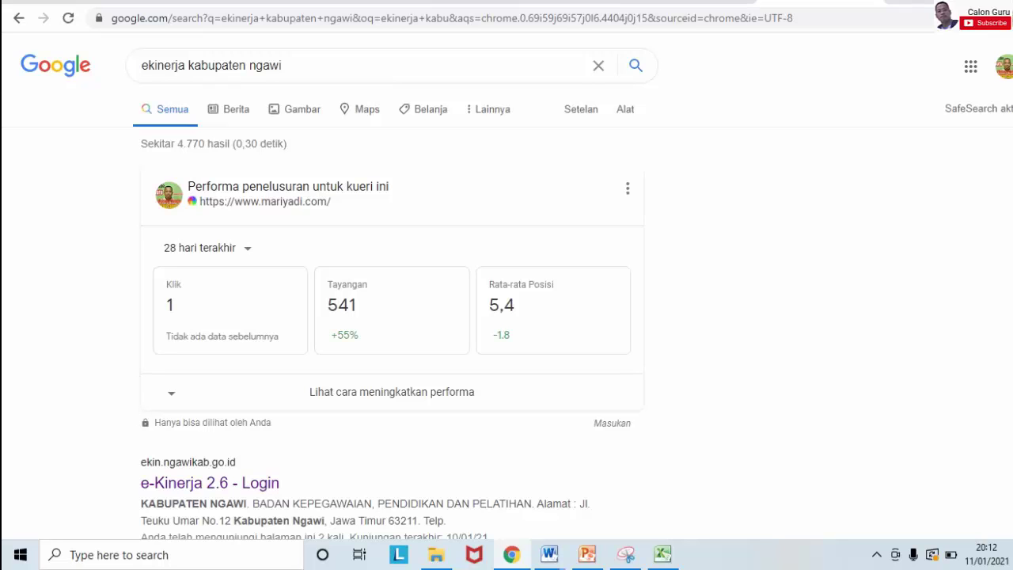
{"action": "scroll", "coordinate": [507, 287], "scroll_direction": "down", "scroll_amount": 1}
{"action": "scroll", "coordinate": [506, 288], "scroll_direction": "up", "scroll_amount": 1}
{"action": "scroll", "coordinate": [507, 288], "scroll_direction": "down", "scroll_amount": 7}
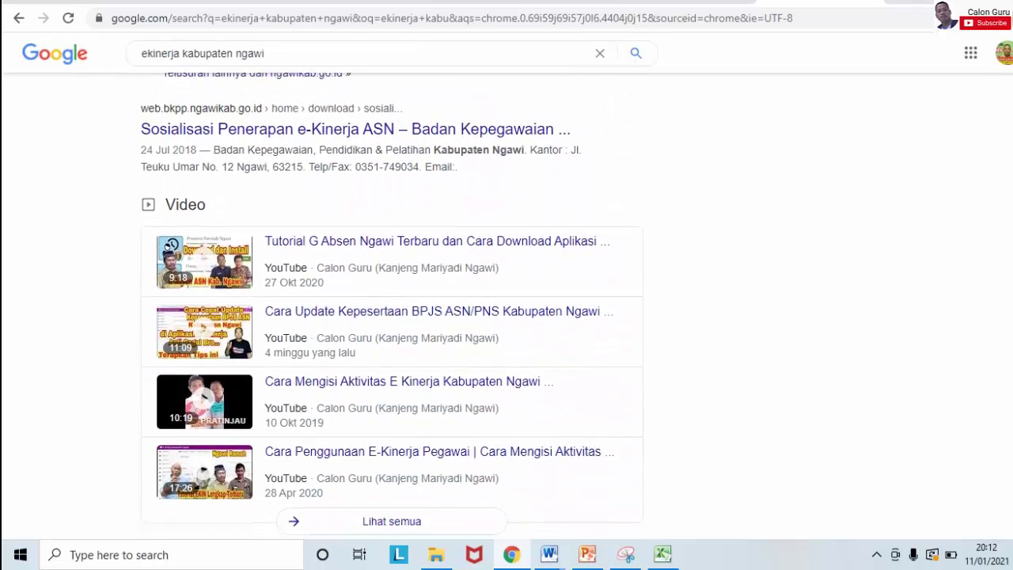
{"action": "scroll", "coordinate": [507, 288], "scroll_direction": "down", "scroll_amount": 1}
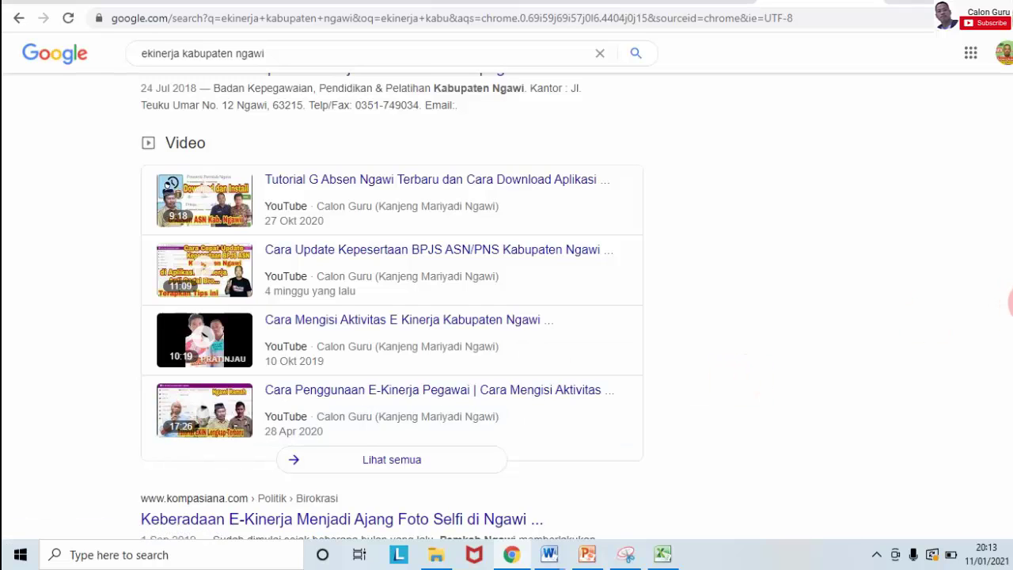
{"action": "scroll", "coordinate": [507, 317], "scroll_direction": "up", "scroll_amount": 10}
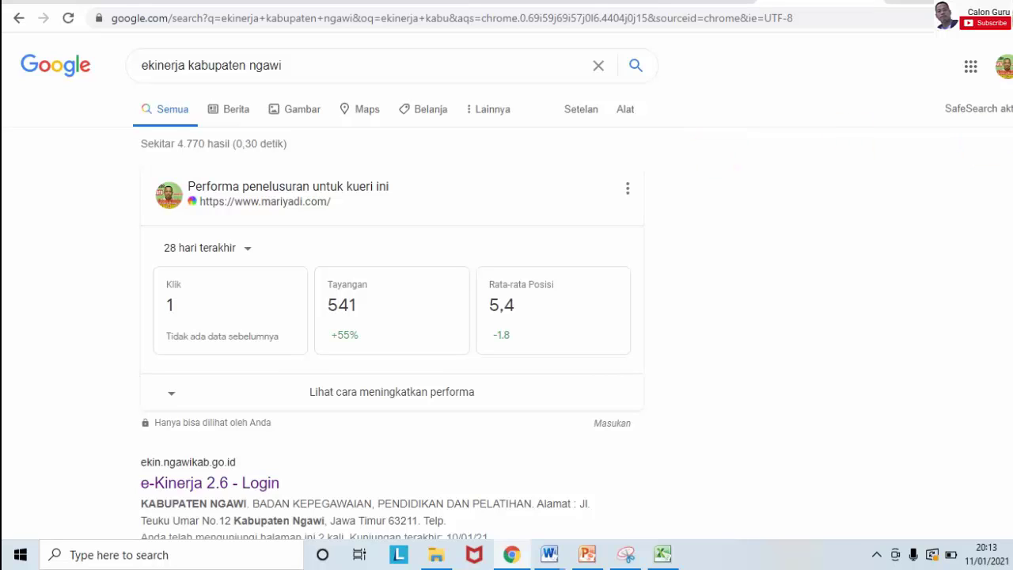
{"action": "scroll", "coordinate": [506, 285], "scroll_direction": "down", "scroll_amount": 3}
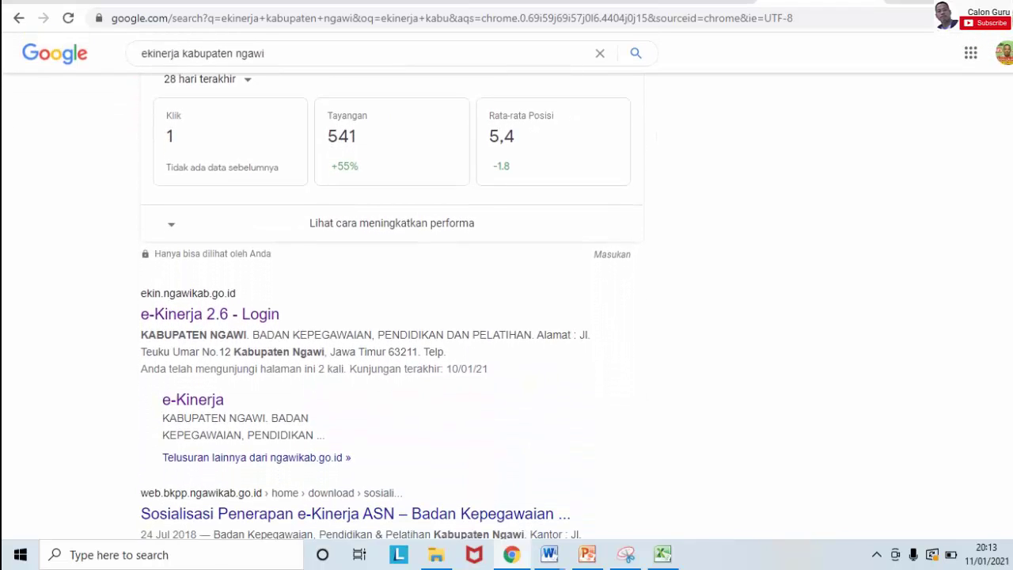
{"action": "scroll", "coordinate": [506, 285], "scroll_direction": "down", "scroll_amount": 1}
{"action": "scroll", "coordinate": [507, 285], "scroll_direction": "up", "scroll_amount": 2}
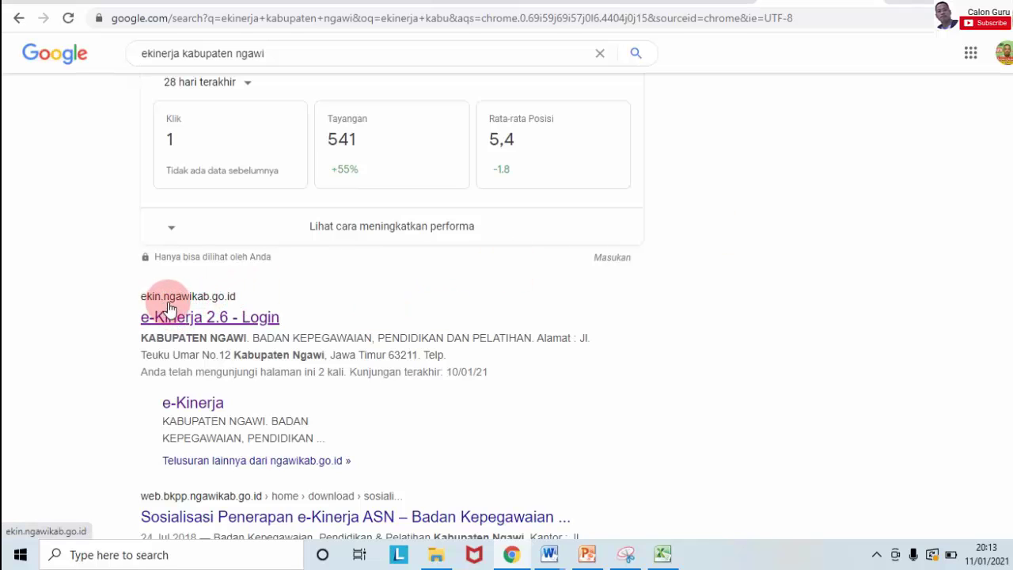
Step: Open the e-Kinerja 2.6 login page and sign in with the saved employee ID and account password
{"action": "left_click", "coordinate": [211, 317]}
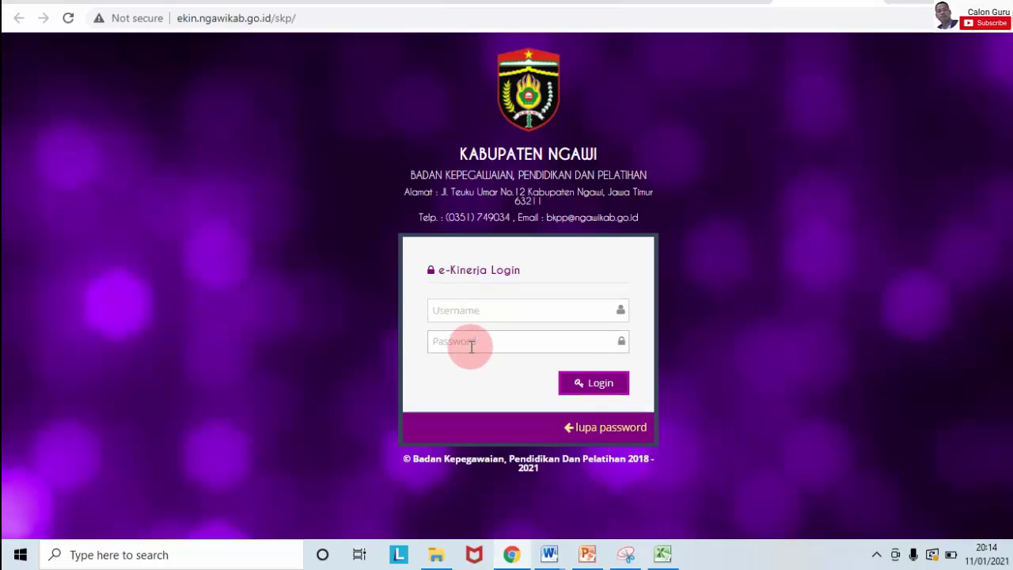
{"action": "left_click", "coordinate": [459, 311]}
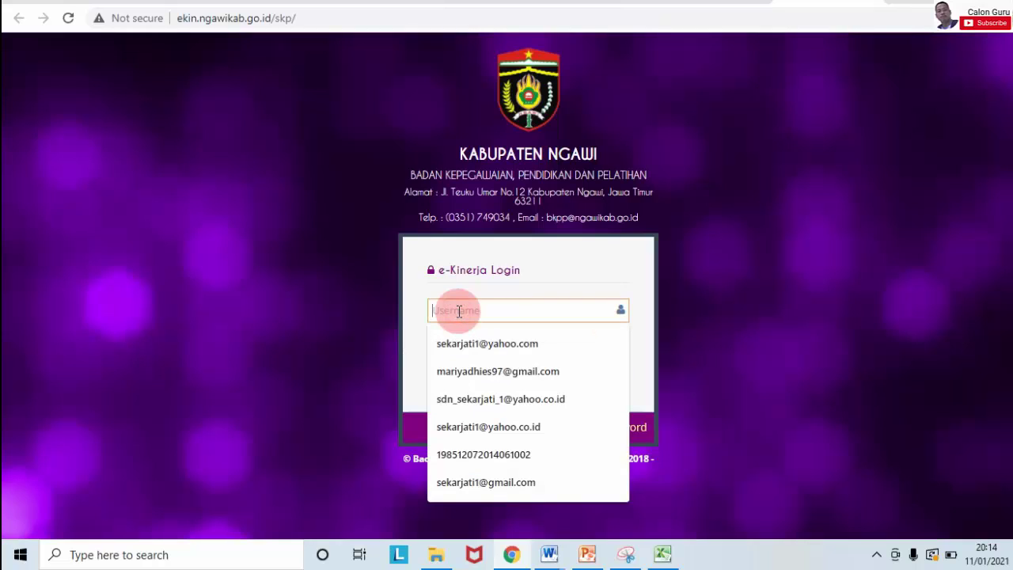
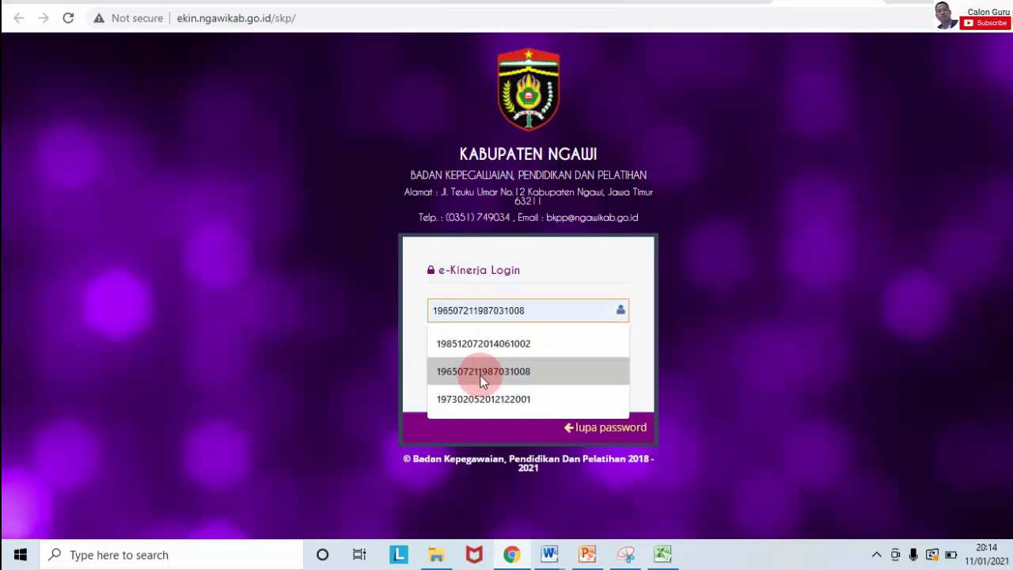
{"action": "left_click", "coordinate": [481, 345]}
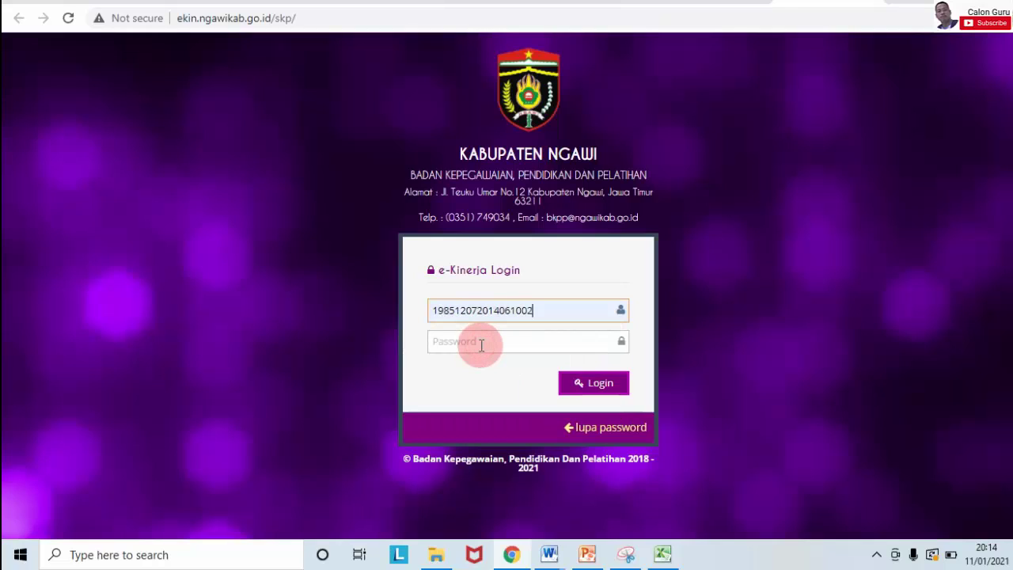
{"action": "left_click", "coordinate": [482, 345]}
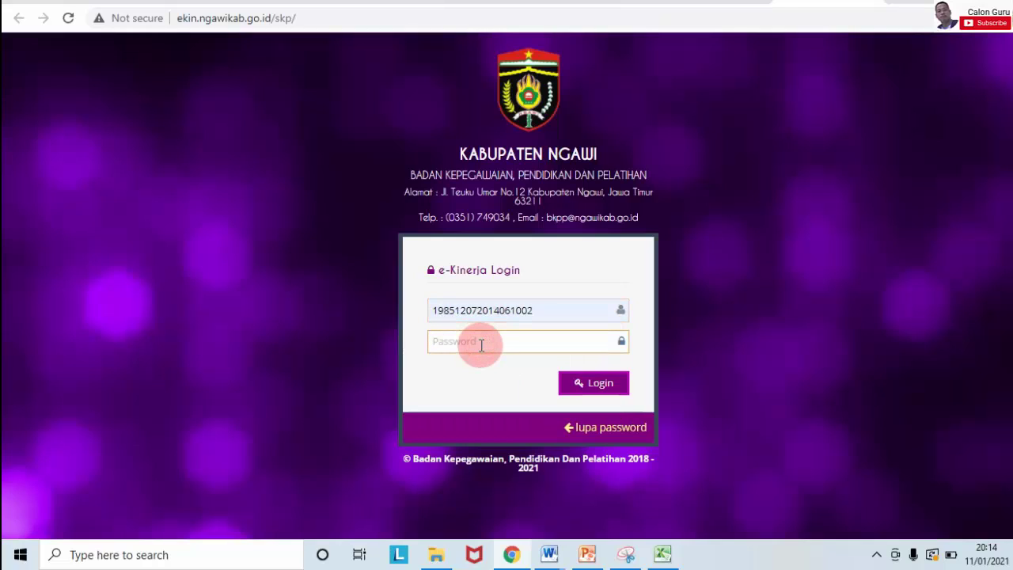
{"action": "type", "text": "••••••••••••"}
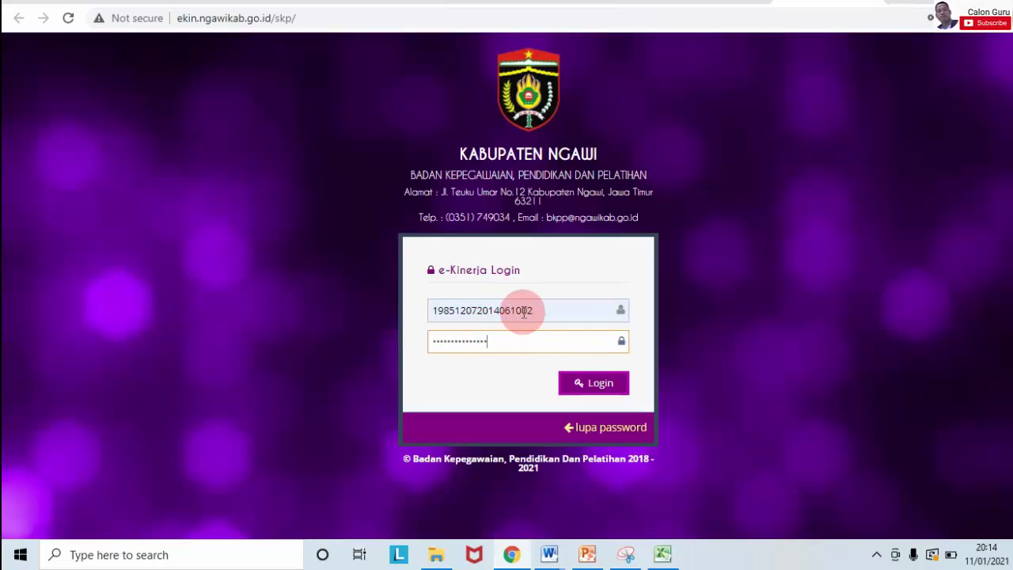
{"action": "left_click", "coordinate": [587, 384]}
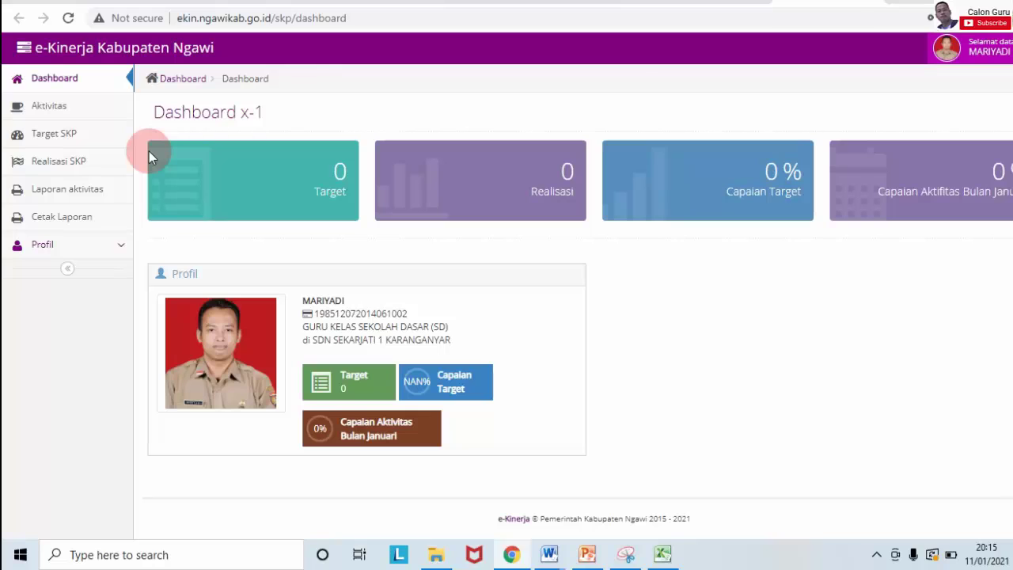
Step: Open the empty Target SKP page, then switch back to the Excel GOL III a sheet
{"action": "left_click", "coordinate": [67, 140]}
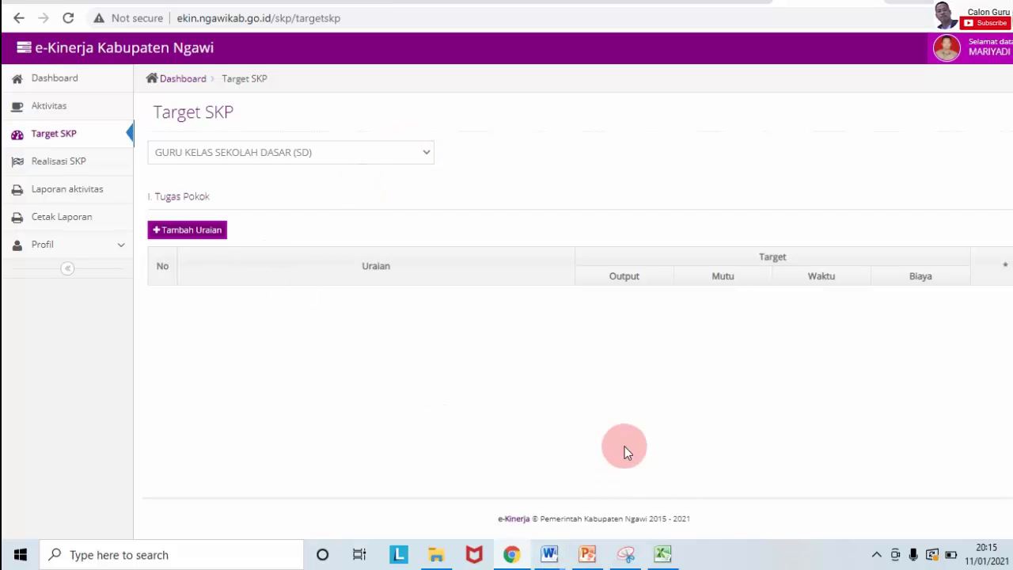
{"action": "left_click", "coordinate": [664, 555]}
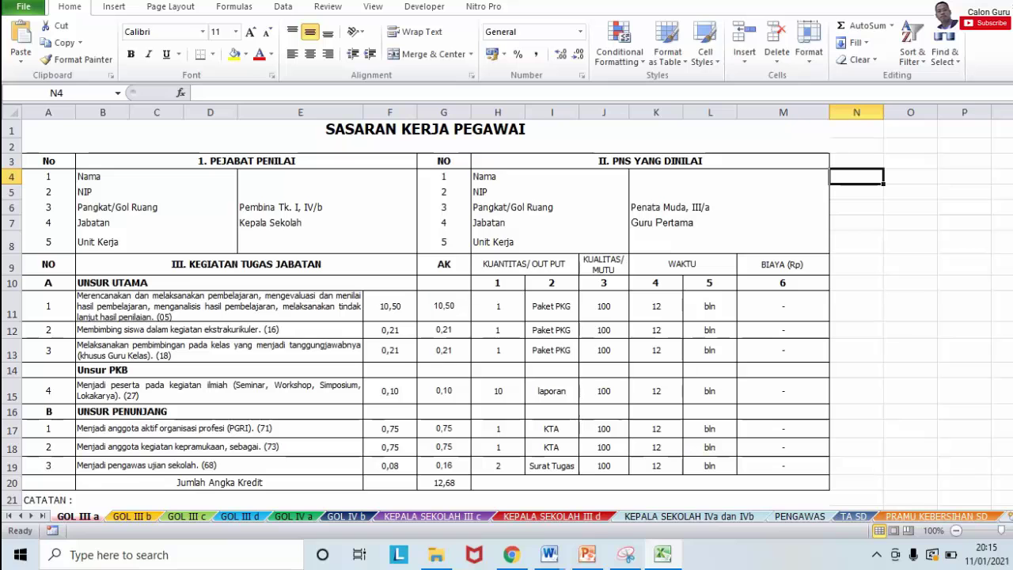
Step: Scroll the GOL III a sheet and select the first duty's description cell B11
{"action": "scroll", "coordinate": [507, 317], "scroll_direction": "down", "scroll_amount": 1}
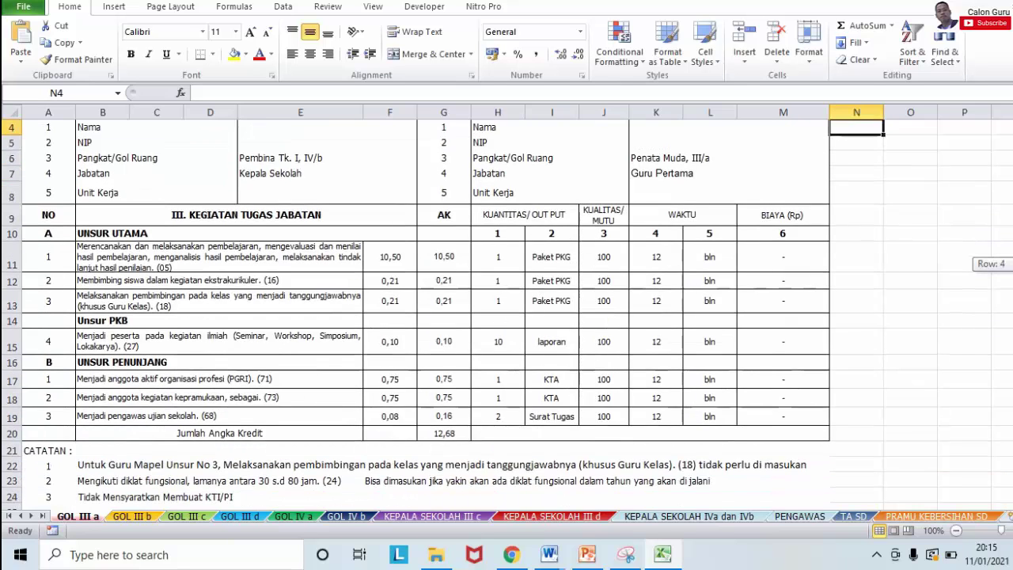
{"action": "scroll", "coordinate": [506, 317], "scroll_direction": "down", "scroll_amount": 1}
{"action": "scroll", "coordinate": [507, 316], "scroll_direction": "up", "scroll_amount": 2}
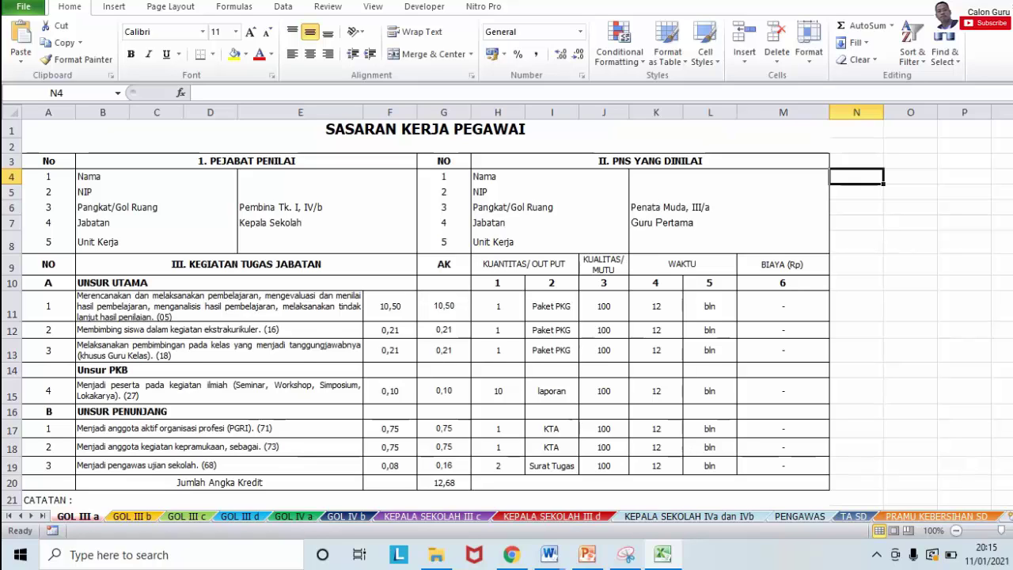
{"action": "scroll", "coordinate": [418, 392], "scroll_direction": "down", "scroll_amount": 1}
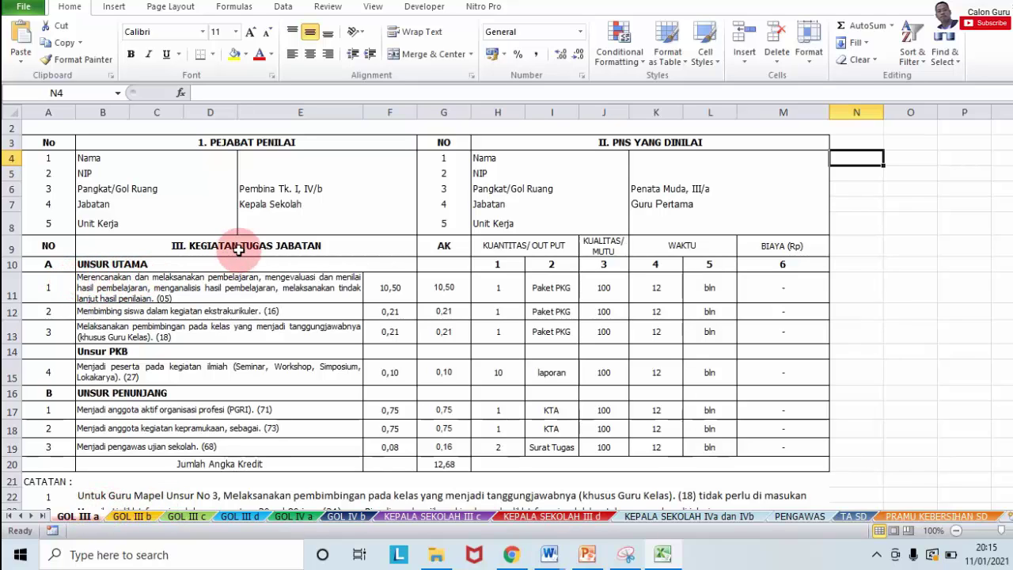
{"action": "left_click_drag", "start_coordinate": [208, 275], "coordinate": [212, 450]}
{"action": "left_click", "coordinate": [226, 343]}
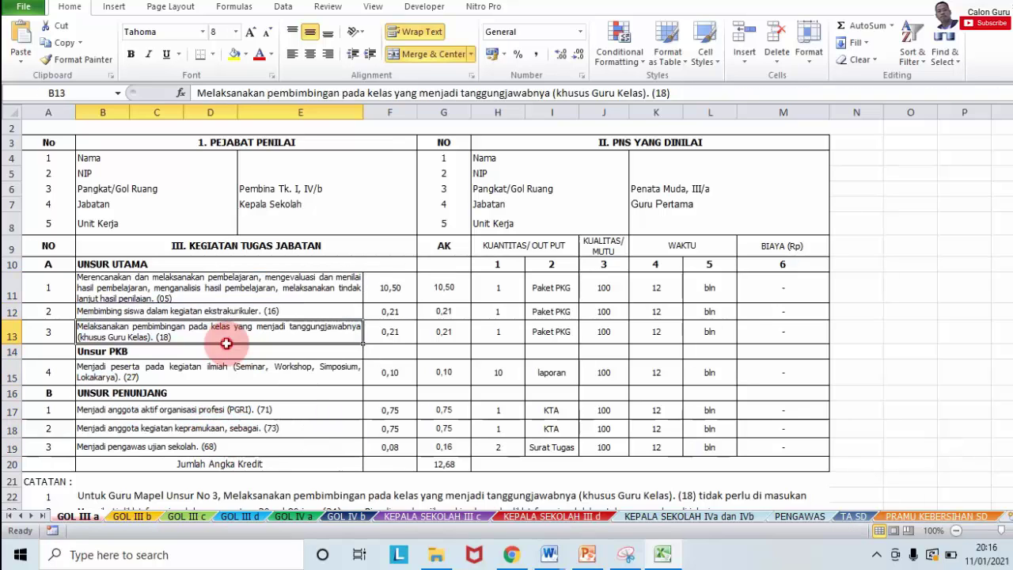
{"action": "left_click", "coordinate": [163, 286]}
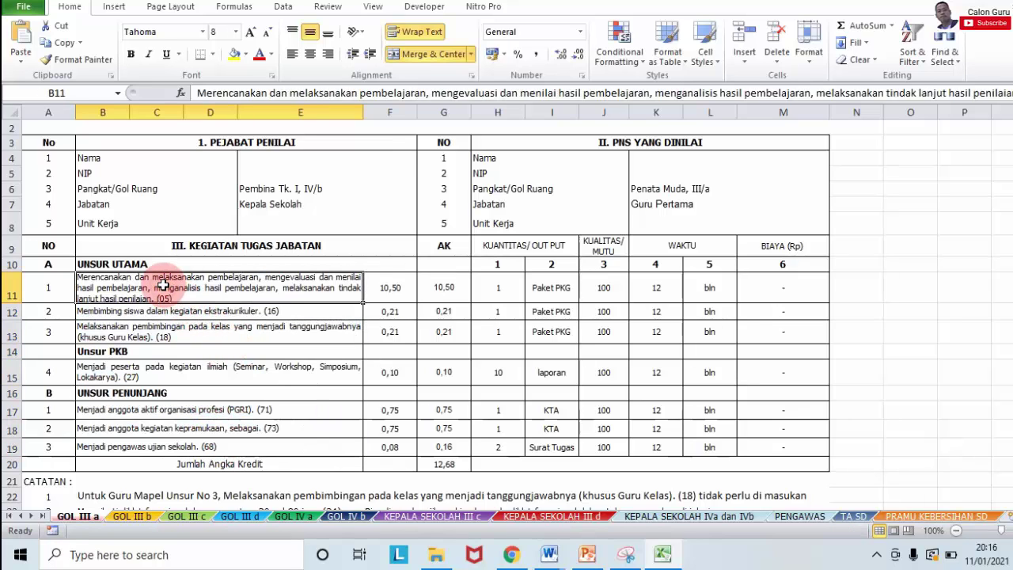
Step: Select the entire B11 duty description text in the formula bar for copying
{"action": "double_click", "coordinate": [546, 93]}
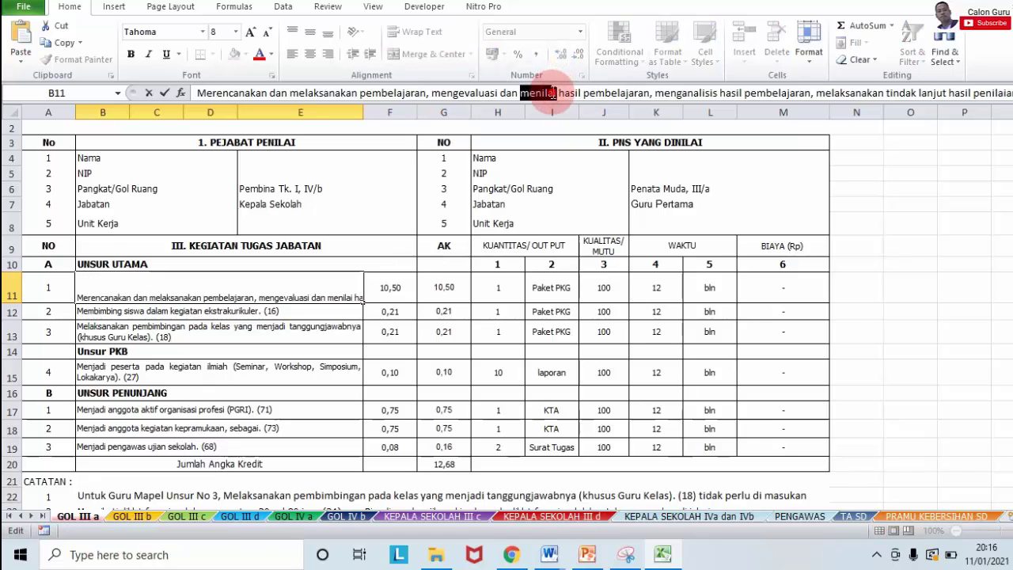
{"action": "left_click", "coordinate": [553, 93]}
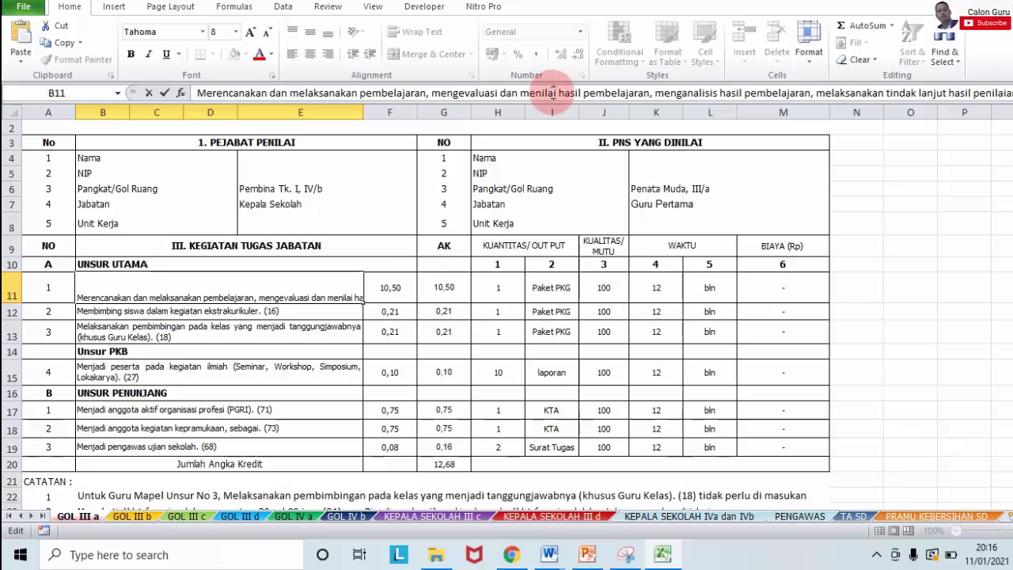
{"action": "left_click", "coordinate": [553, 92]}
{"action": "double_click", "coordinate": [553, 92]}
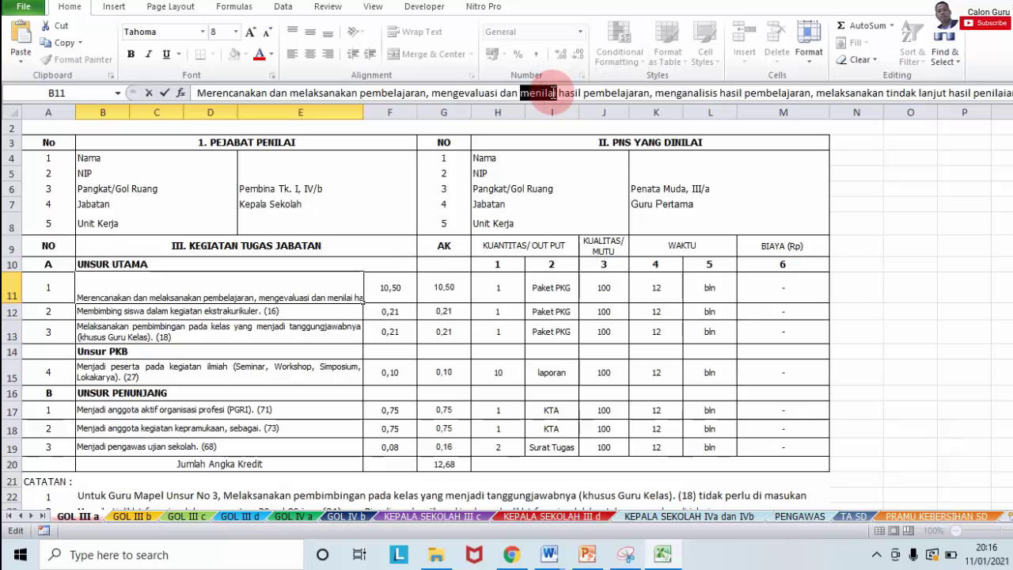
{"action": "left_click", "coordinate": [504, 93]}
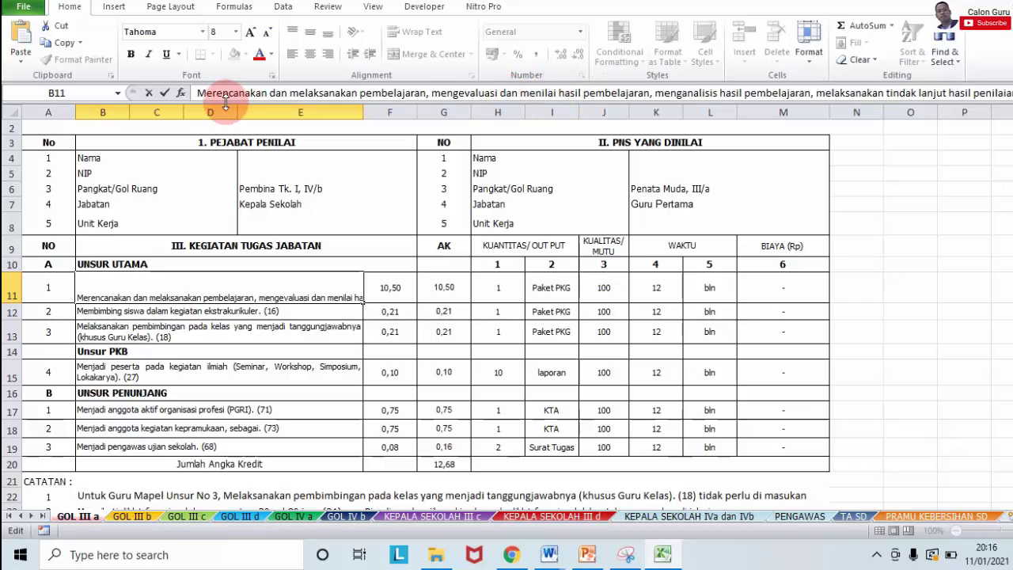
{"action": "left_click_drag", "start_coordinate": [201, 93], "coordinate": [1012, 93]}
{"action": "key", "text": "ctrl+c"}
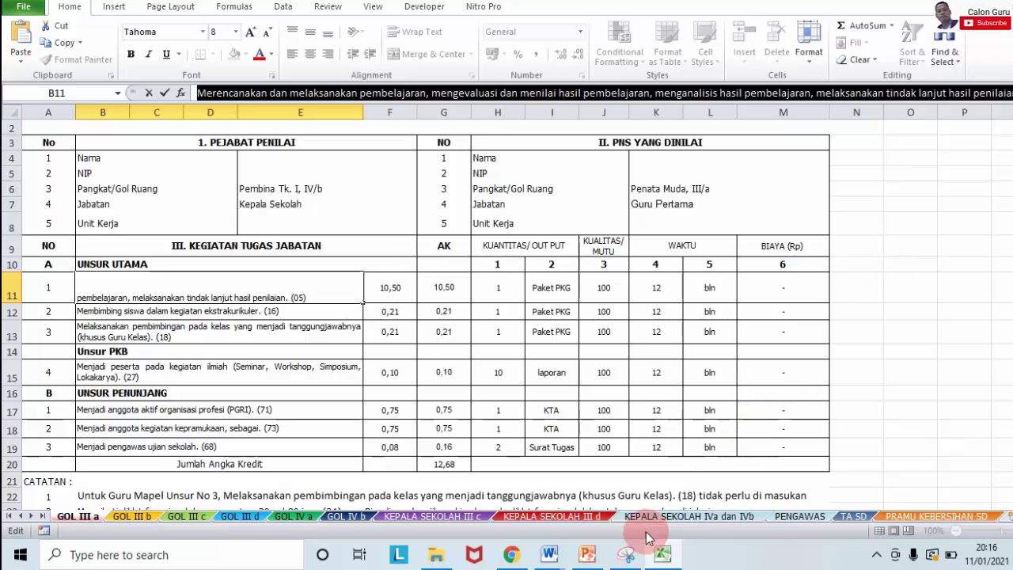
Step: Add a blank Target SKP row and paste the first duty's description into it
{"action": "left_click", "coordinate": [511, 555]}
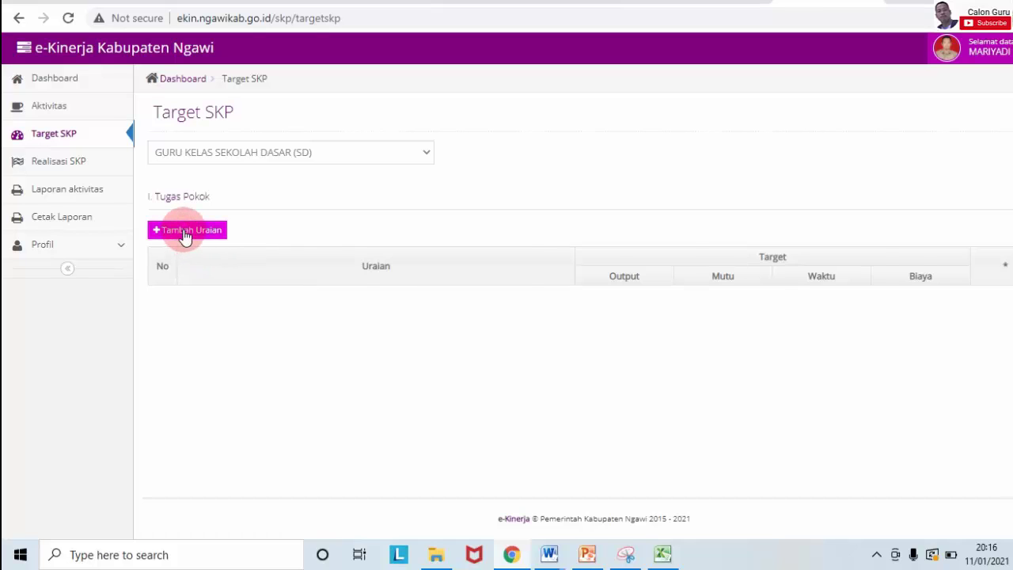
{"action": "left_click", "coordinate": [186, 230]}
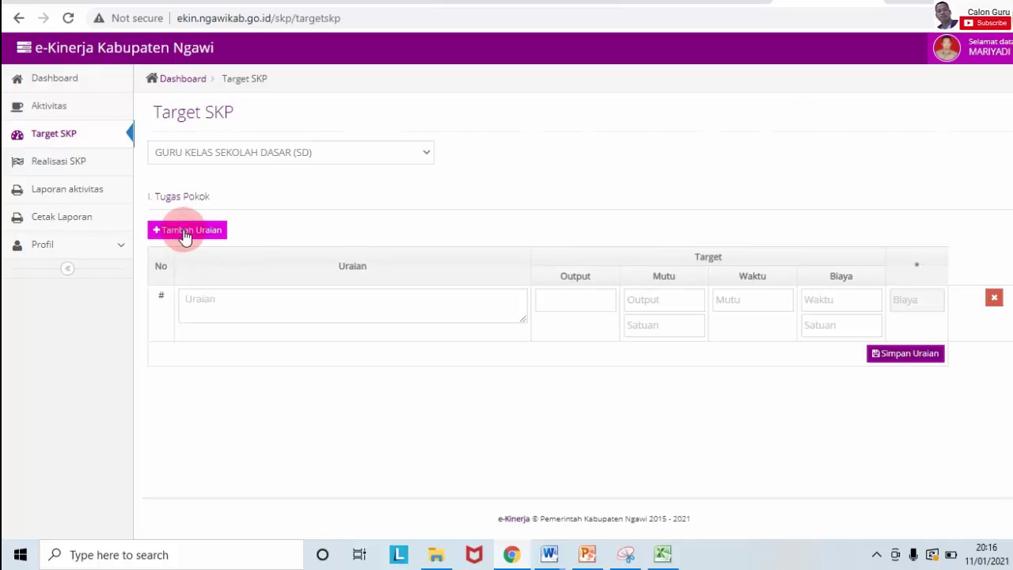
{"action": "left_click", "coordinate": [281, 303]}
{"action": "key", "text": "ctrl+v"}
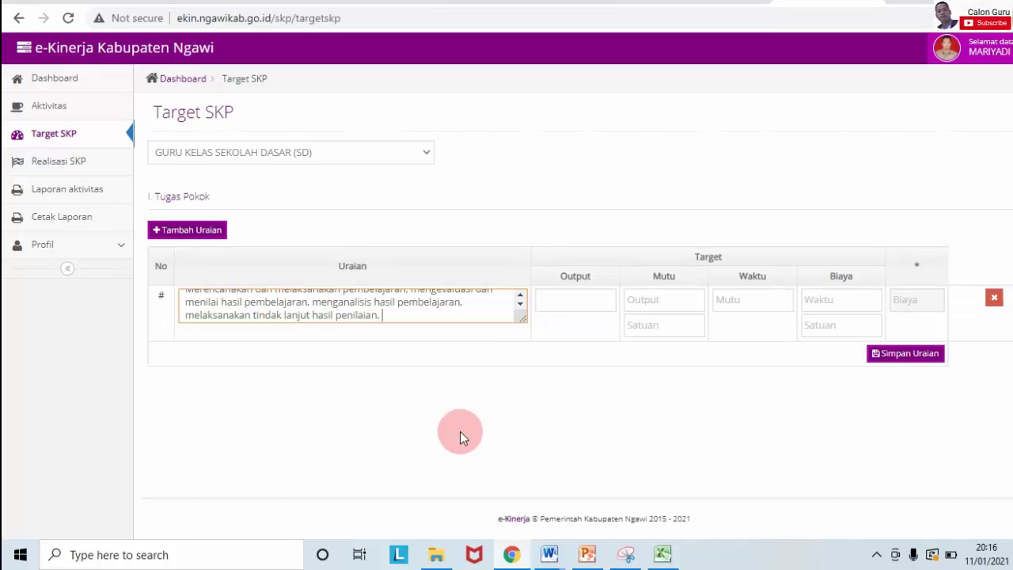
{"action": "left_click", "coordinate": [660, 554]}
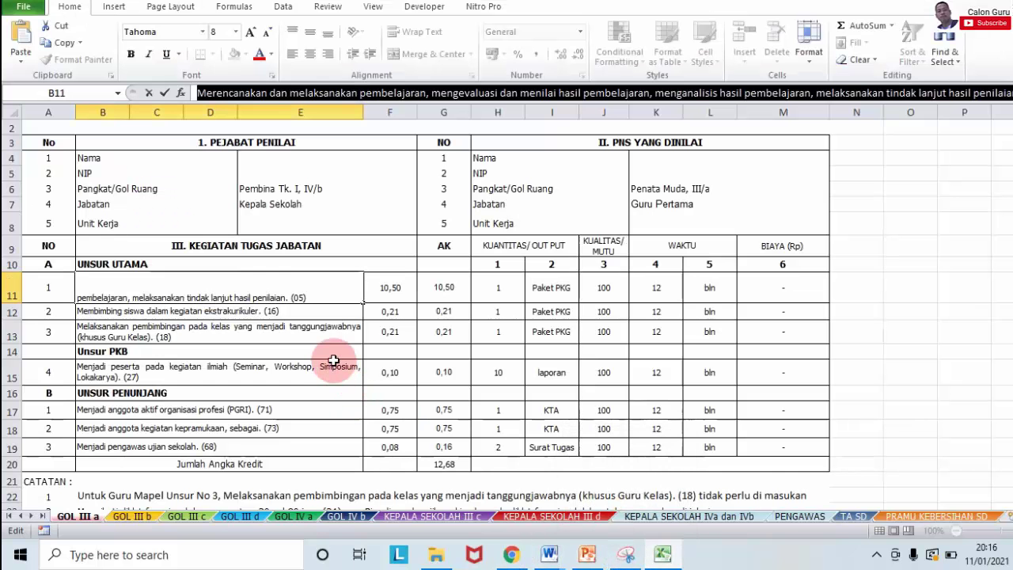
{"action": "left_click", "coordinate": [313, 314]}
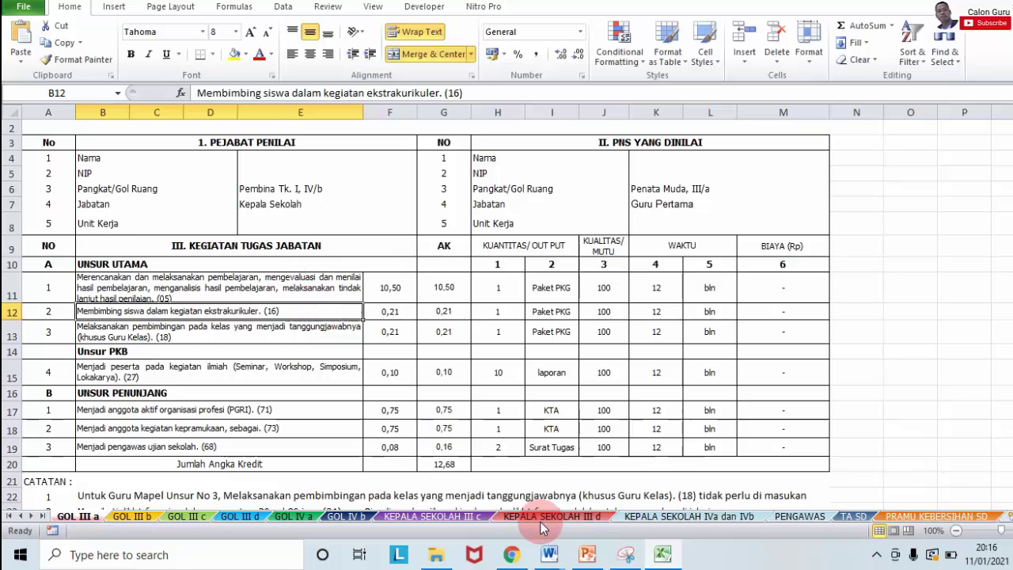
{"action": "left_click", "coordinate": [516, 556]}
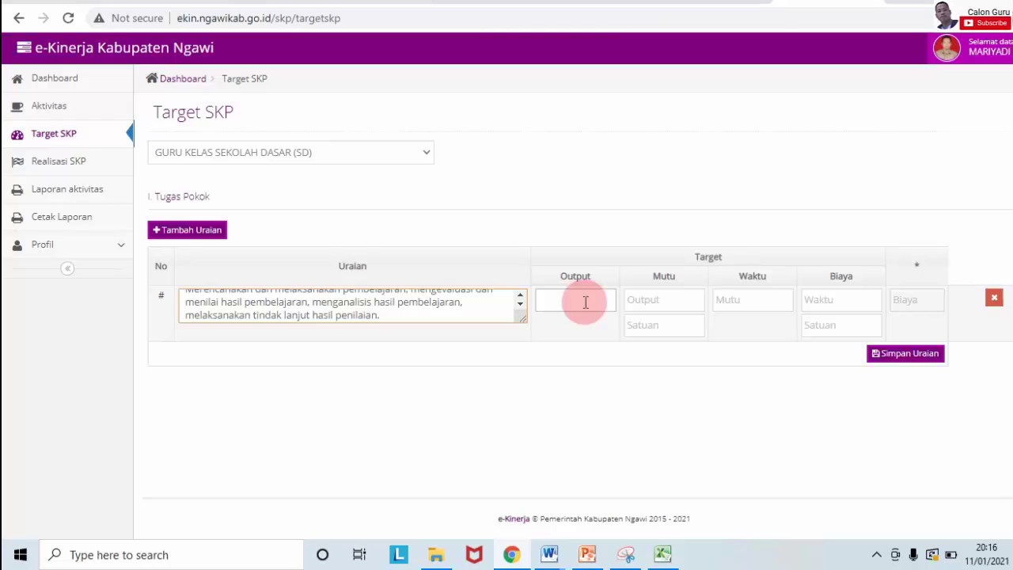
Step: Fill the output and quality target fields with a placeholder value of 1
{"action": "left_click", "coordinate": [586, 301]}
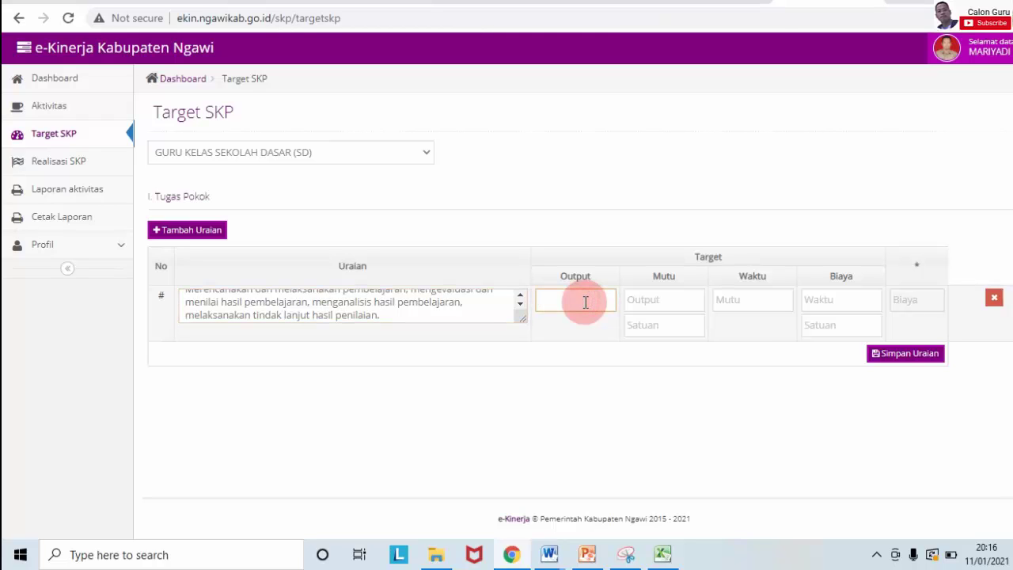
{"action": "left_click", "coordinate": [662, 299]}
{"action": "left_click", "coordinate": [736, 307]}
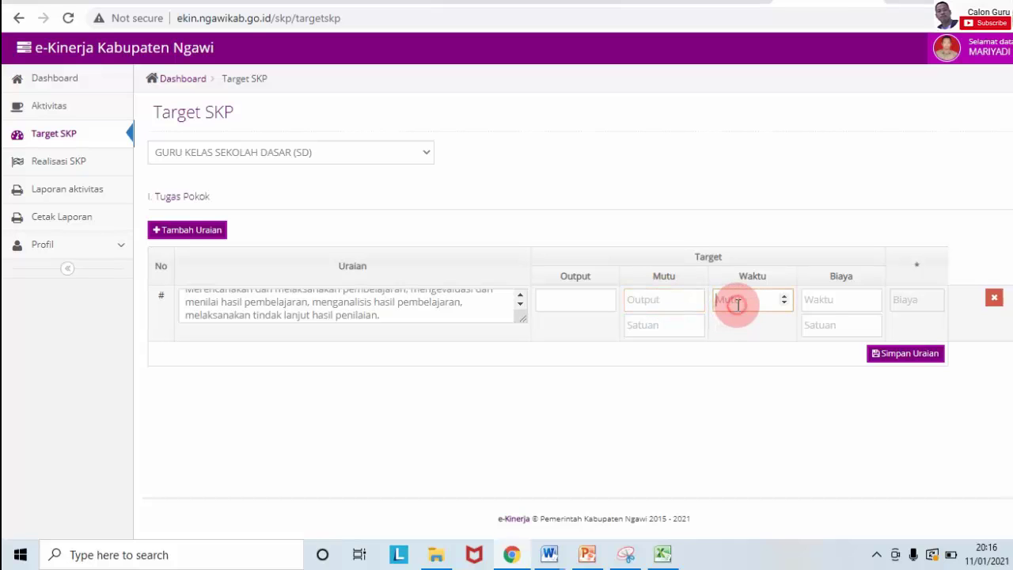
{"action": "left_click", "coordinate": [810, 298]}
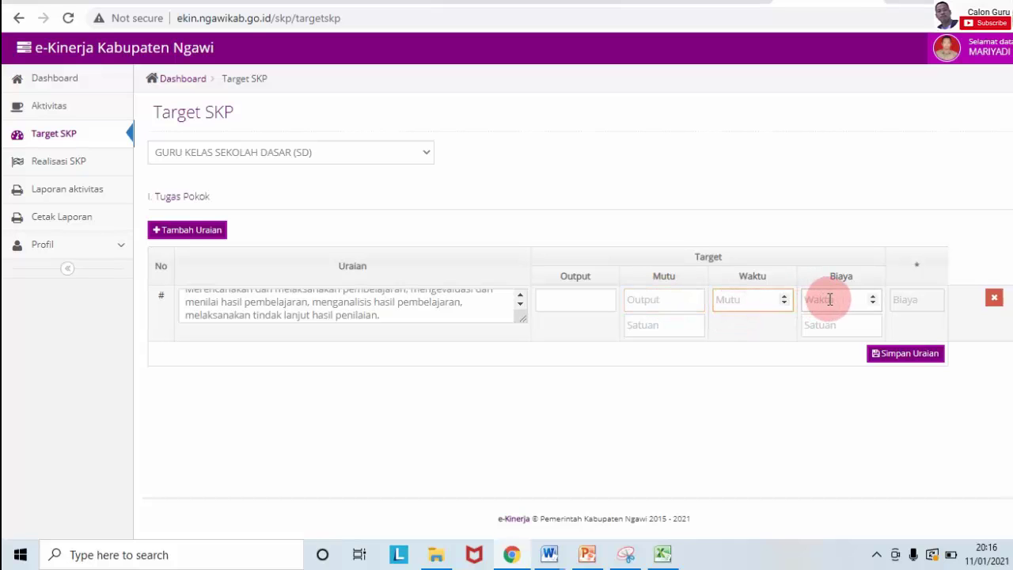
{"action": "left_click", "coordinate": [643, 326]}
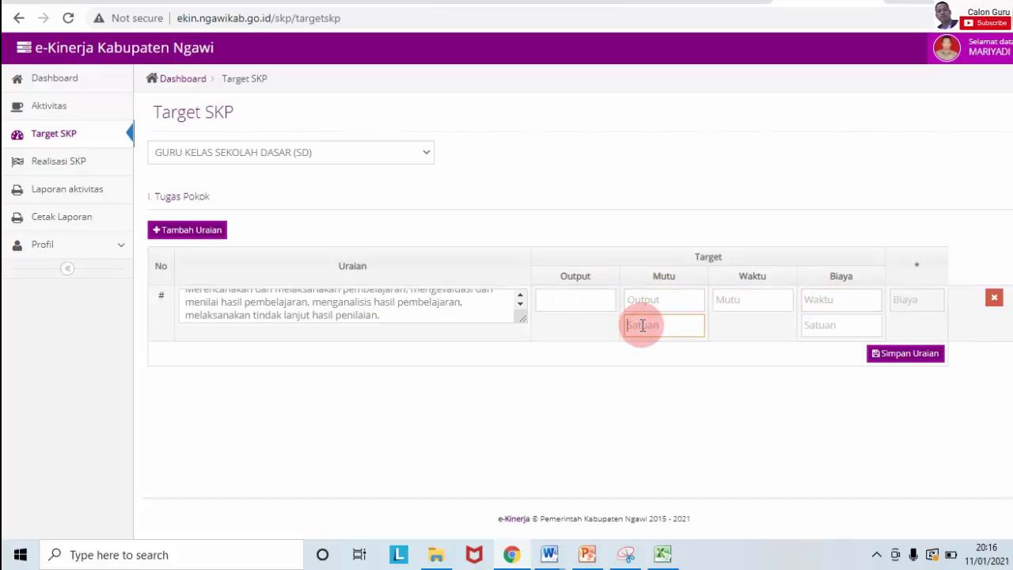
{"action": "left_click", "coordinate": [572, 301]}
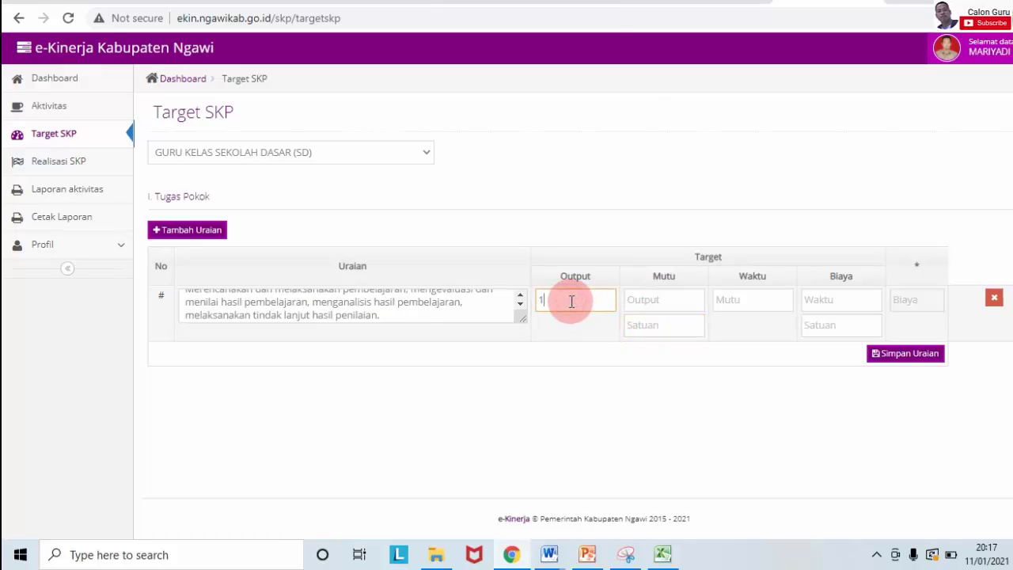
{"action": "left_click", "coordinate": [641, 304]}
{"action": "type", "text": "1"}
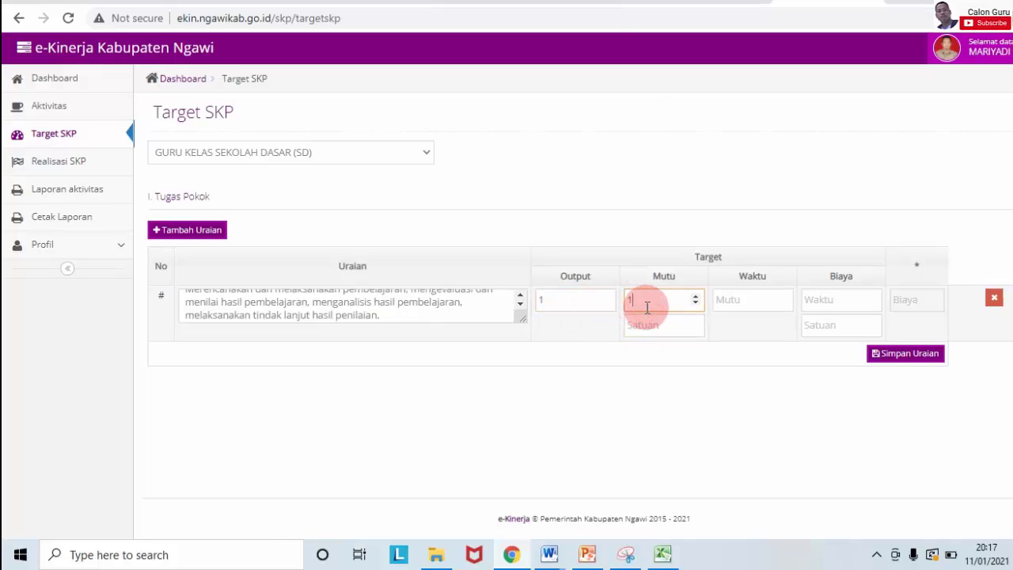
{"action": "left_click", "coordinate": [654, 323]}
{"action": "type", "text": "1"}
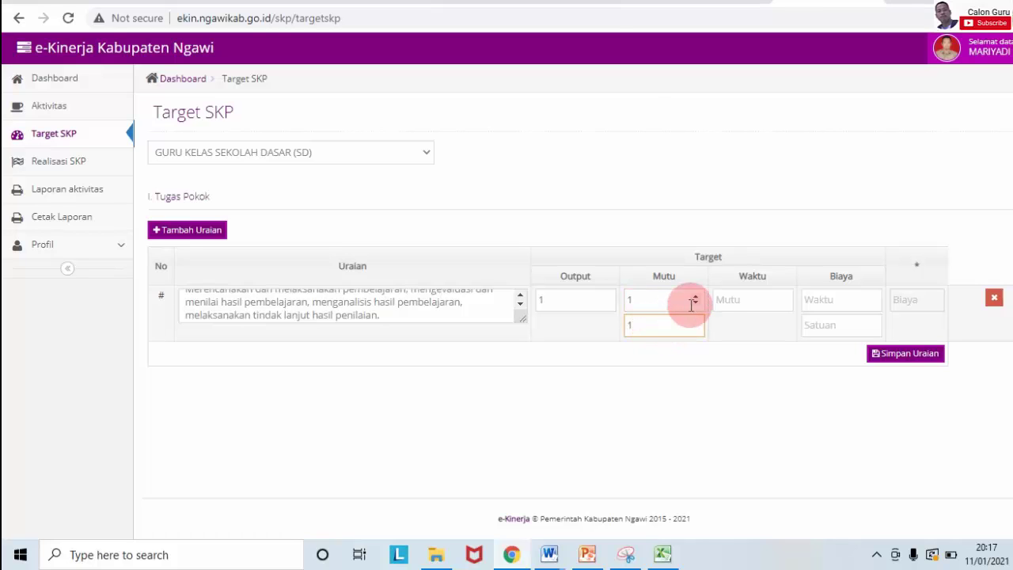
Step: Set the time and Biaya fields to 1 and save the duty row with Simpan Uraian
{"action": "left_click", "coordinate": [723, 299]}
{"action": "type", "text": "1"}
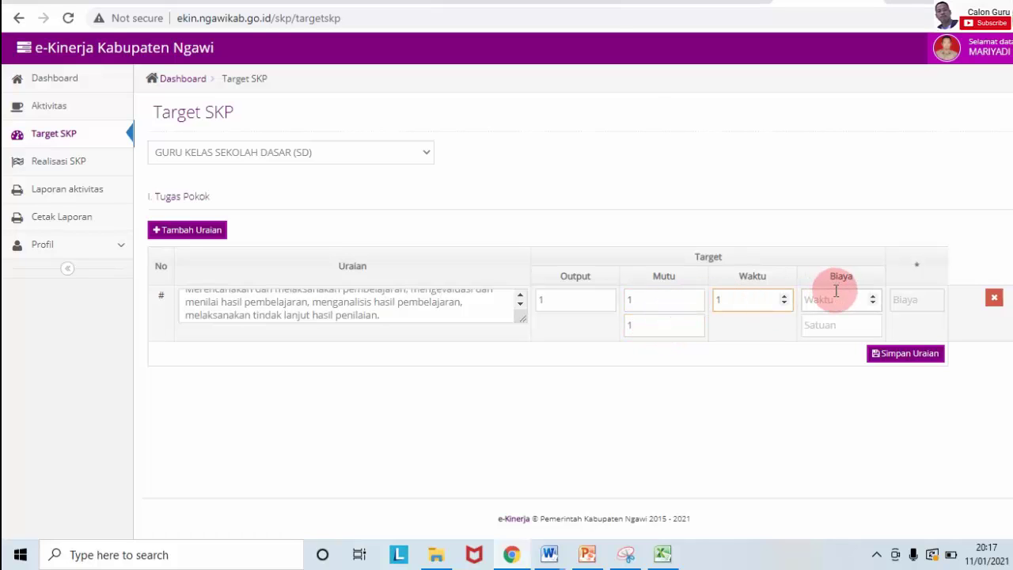
{"action": "left_click", "coordinate": [829, 297]}
{"action": "type", "text": "1"}
{"action": "left_click", "coordinate": [826, 322]}
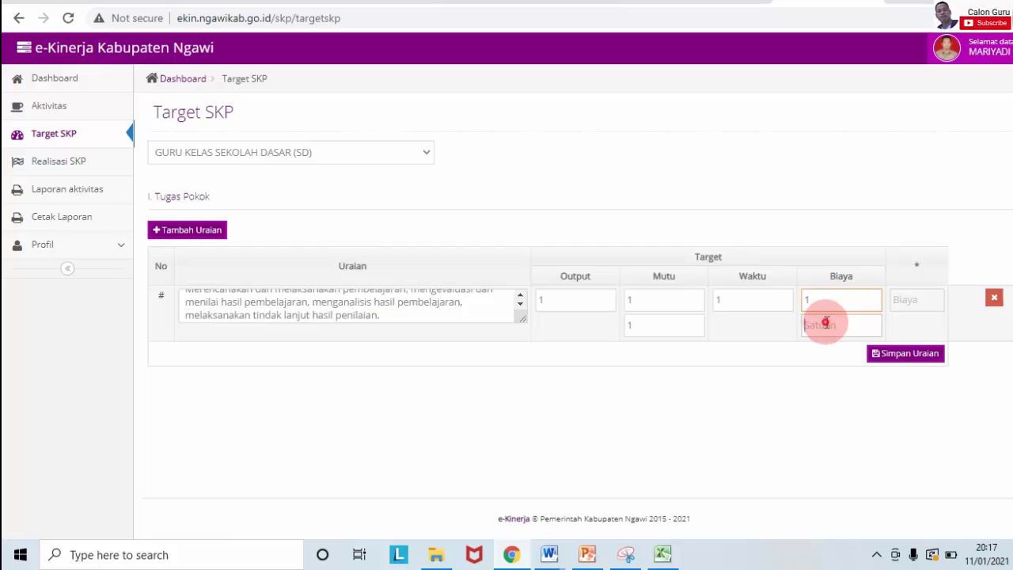
{"action": "type", "text": "1"}
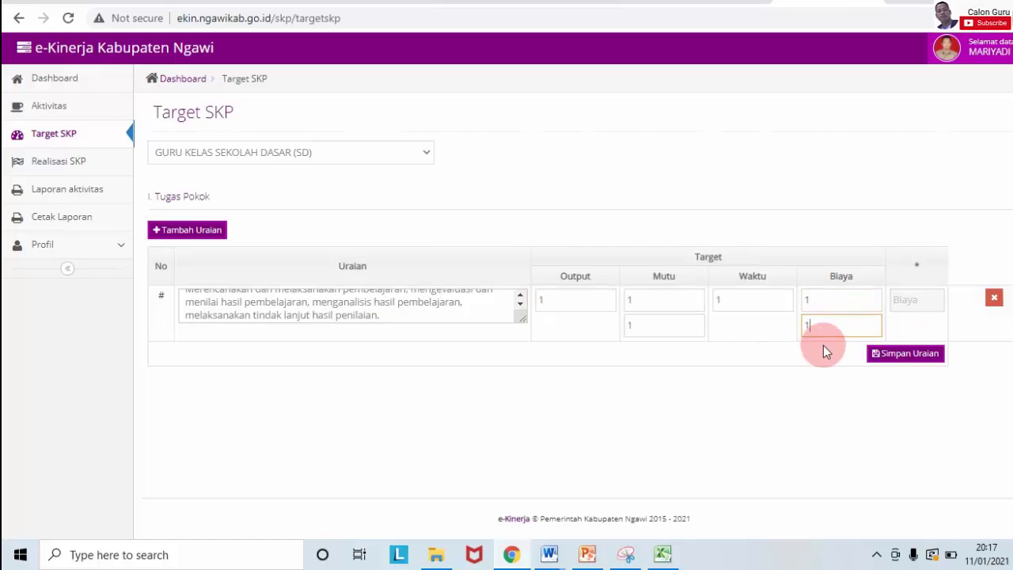
{"action": "left_click", "coordinate": [891, 354]}
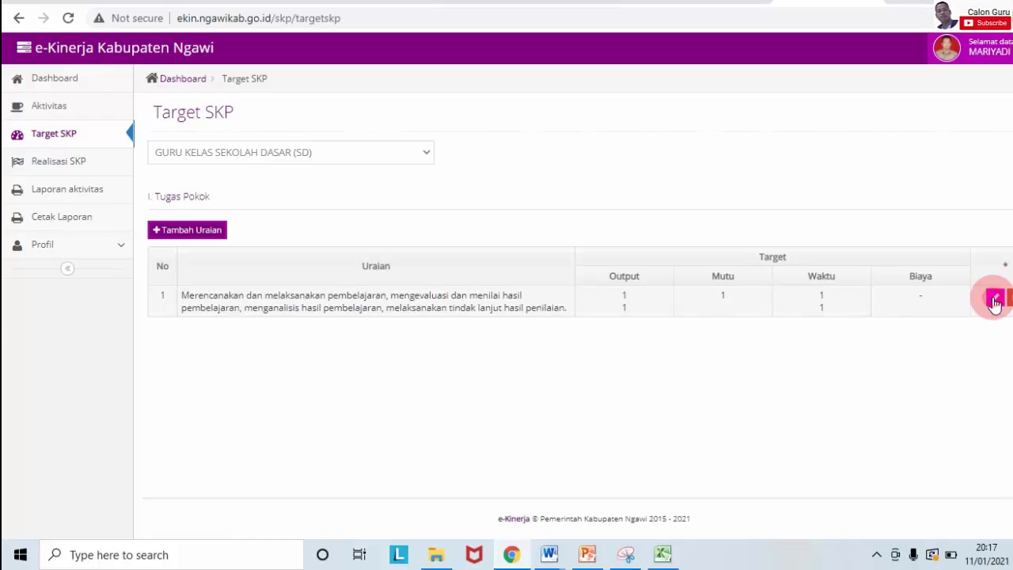
Step: Open the first duty's edit form and change Angka Kredit to 10,5
{"action": "left_click", "coordinate": [996, 299]}
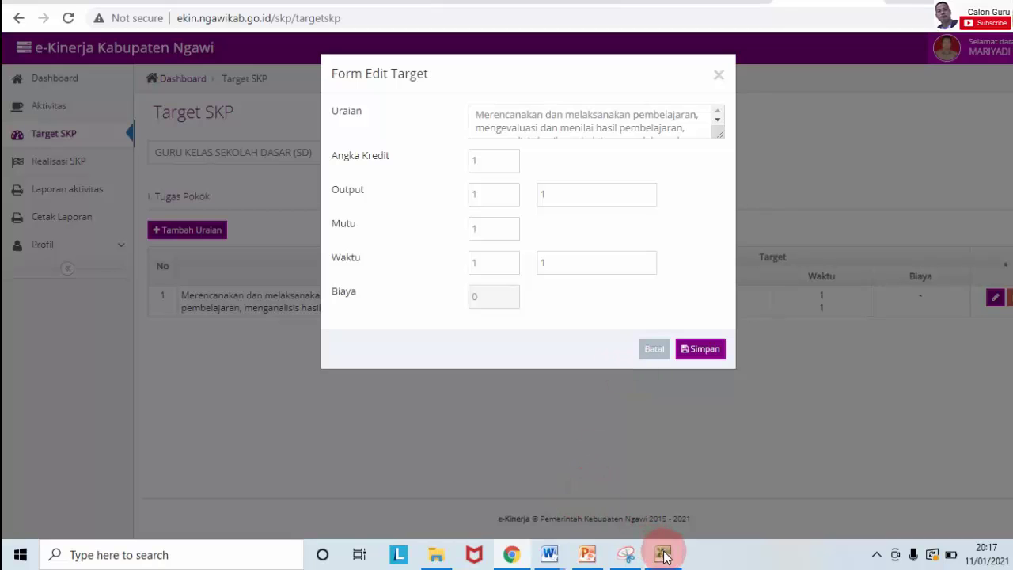
{"action": "mouse_move", "coordinate": [662, 554]}
{"action": "mouse_move", "coordinate": [662, 514]}
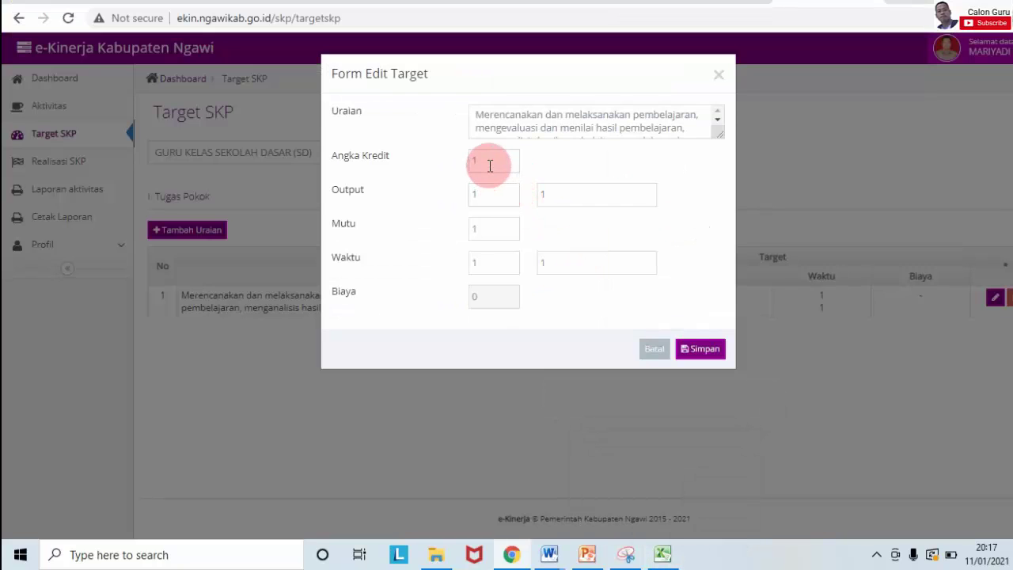
{"action": "left_click", "coordinate": [489, 162]}
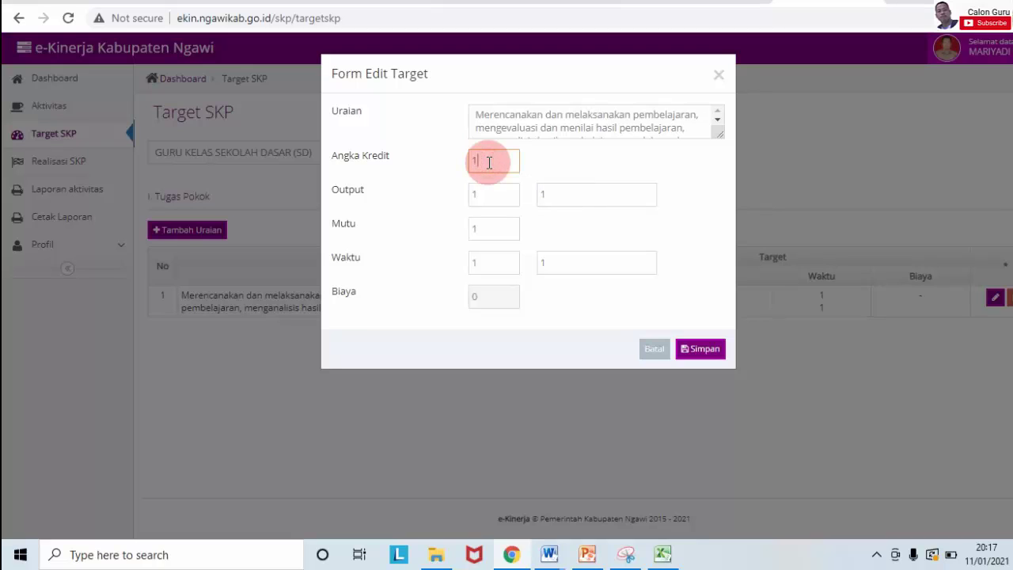
{"action": "type", "text": "0,5"}
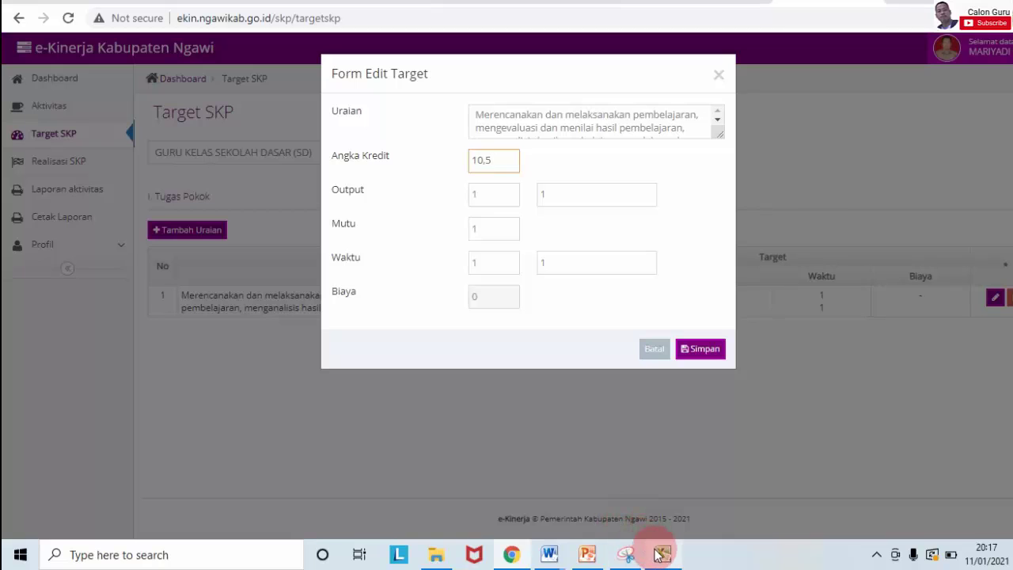
Step: Change the output unit to Paket PKG, checking the Excel SKP sheet
{"action": "mouse_move", "coordinate": [660, 552]}
{"action": "mouse_move", "coordinate": [674, 482]}
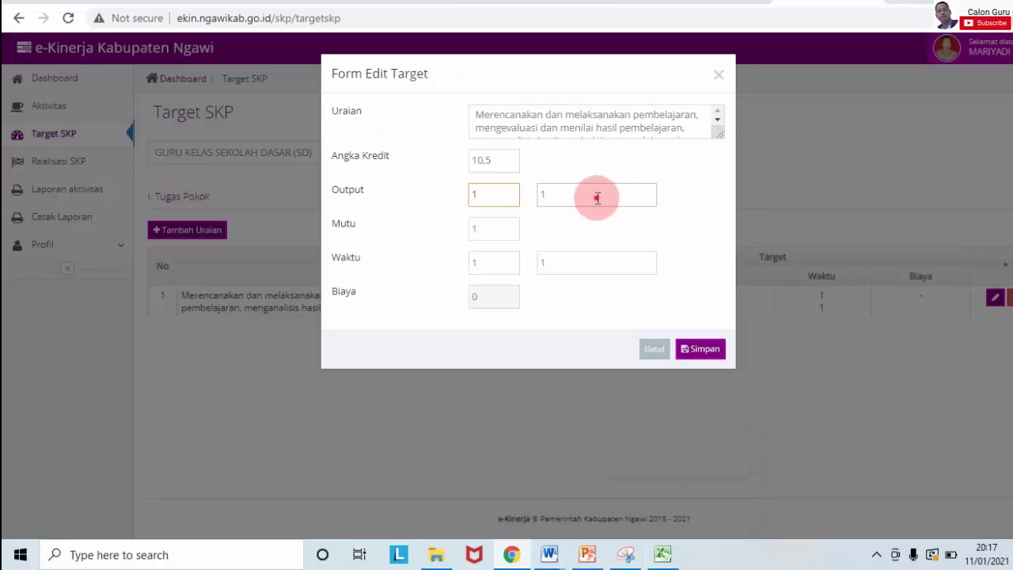
{"action": "left_click", "coordinate": [597, 198]}
{"action": "key", "text": "Caps_Lock"}
{"action": "type", "text": "Pake"}
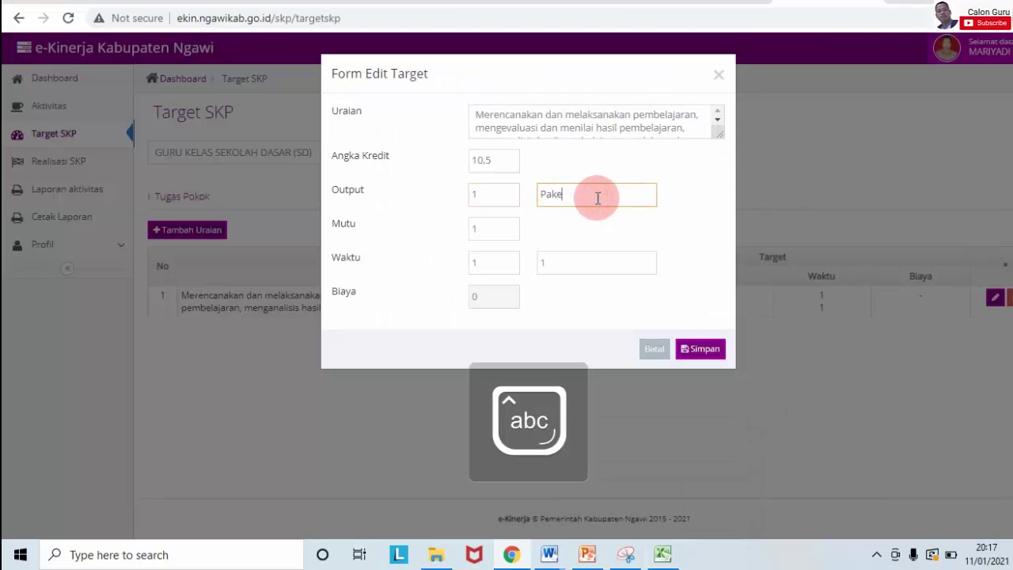
{"action": "type", "text": "t"}
{"action": "key", "text": "Caps_Lock"}
{"action": "type", "text": "PKG"}
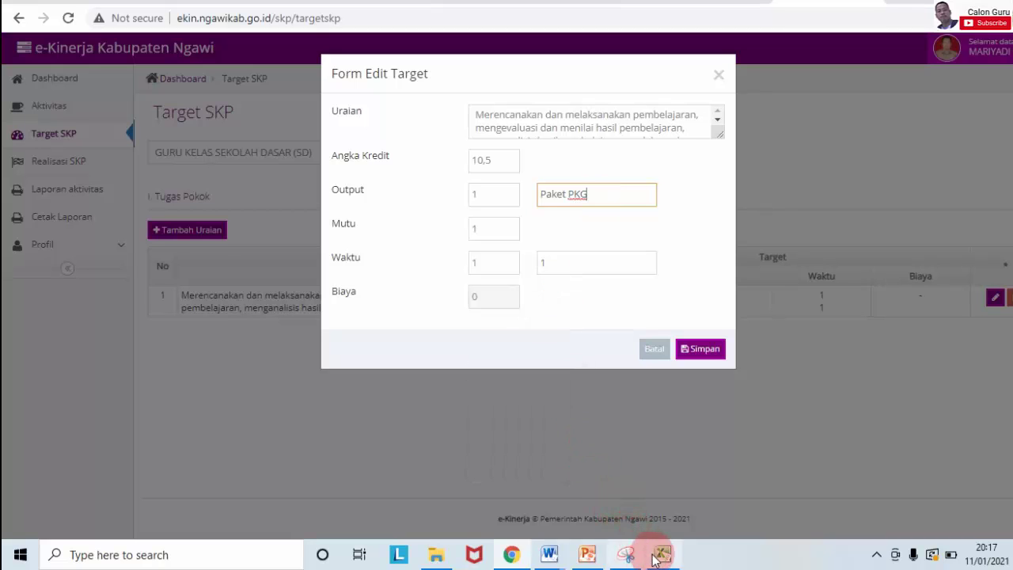
{"action": "mouse_move", "coordinate": [656, 552]}
{"action": "left_click", "coordinate": [664, 517]}
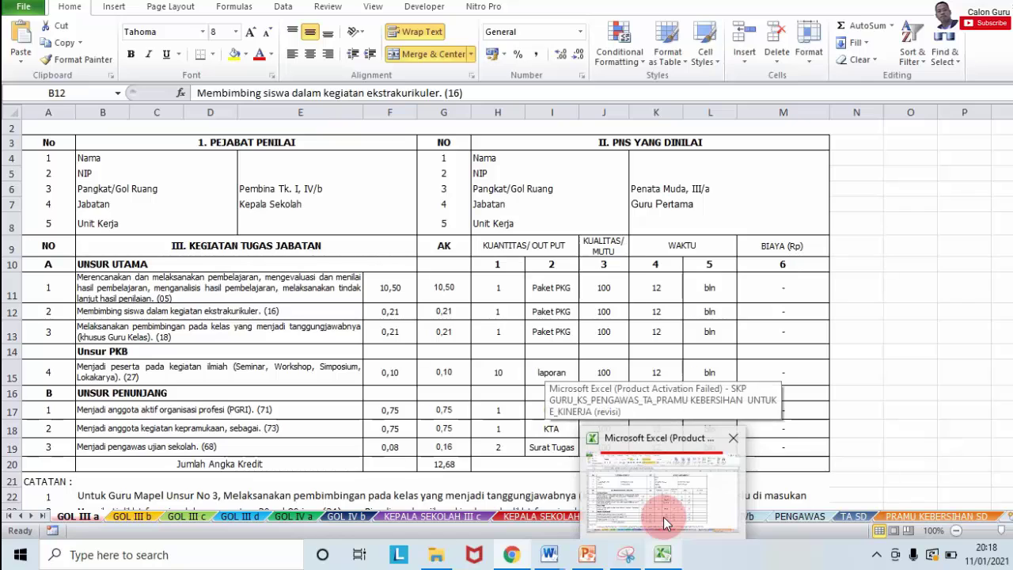
{"action": "left_click", "coordinate": [664, 523]}
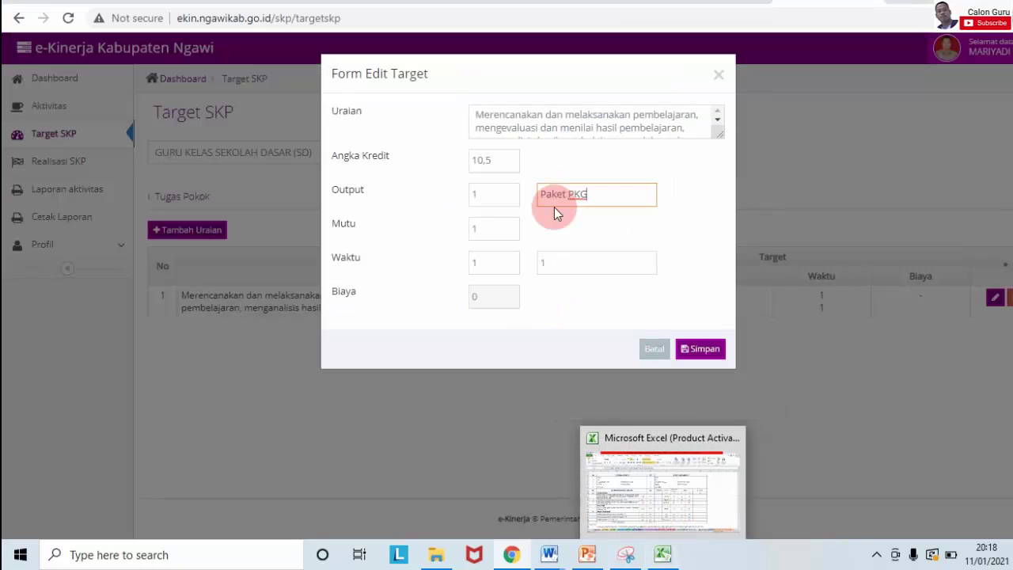
Step: Set quality to 100 and time to 12 Bulan, then save the edited targets
{"action": "left_click", "coordinate": [495, 227]}
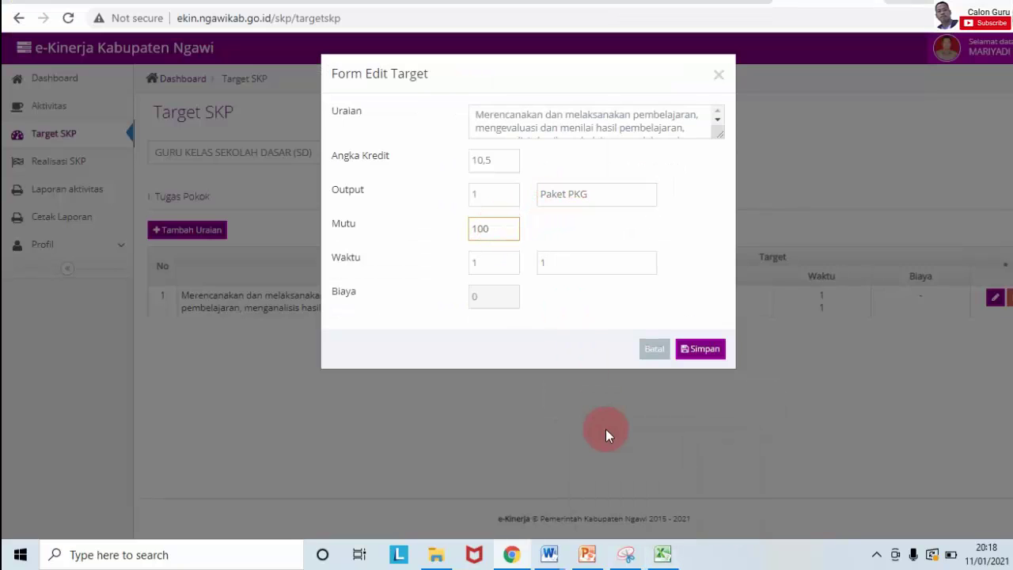
{"action": "mouse_move", "coordinate": [661, 559]}
{"action": "left_click", "coordinate": [667, 521]}
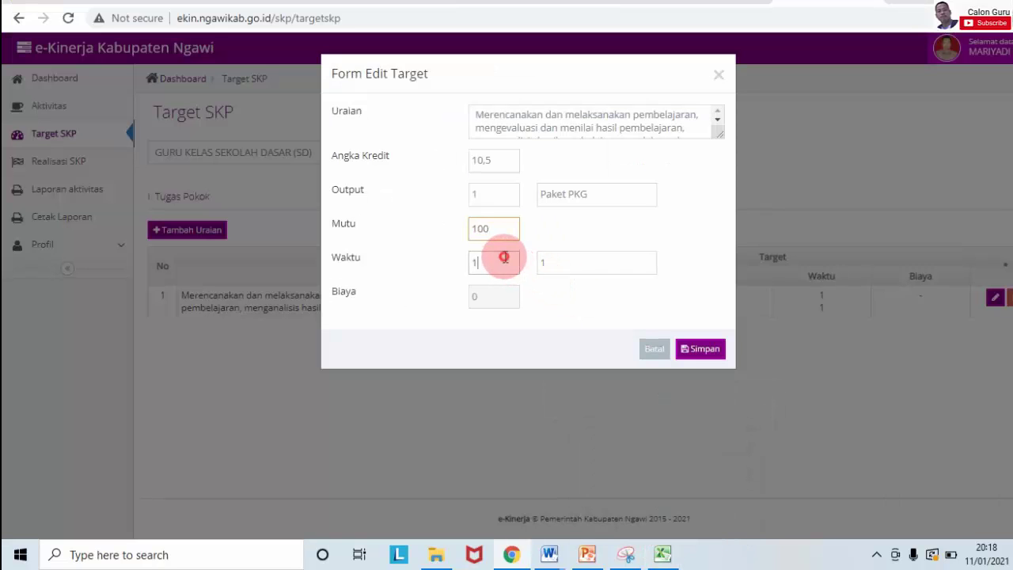
{"action": "left_click", "coordinate": [503, 258]}
{"action": "left_click", "coordinate": [552, 262]}
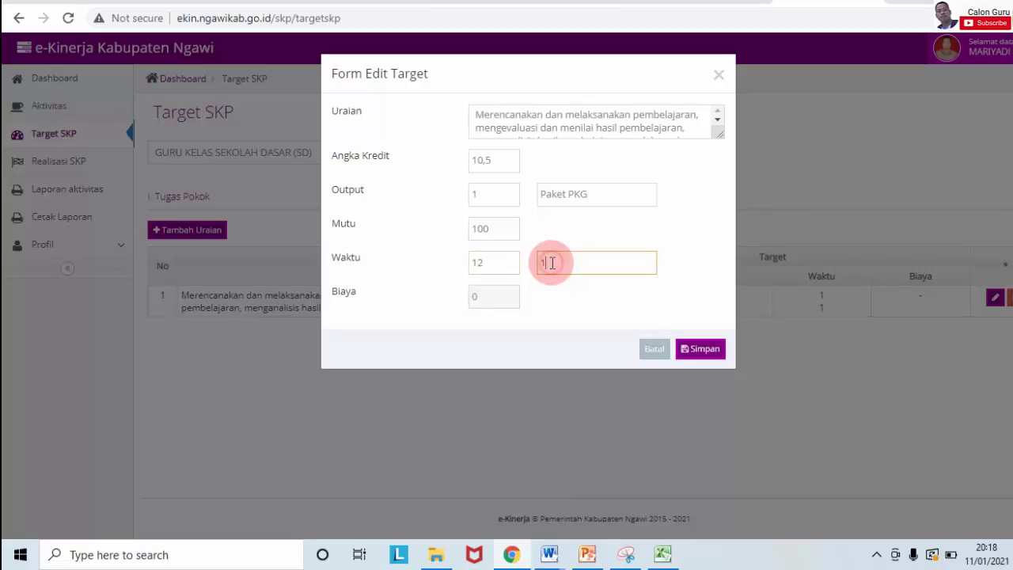
{"action": "type", "text": "B"}
{"action": "key", "text": "Caps_Lock"}
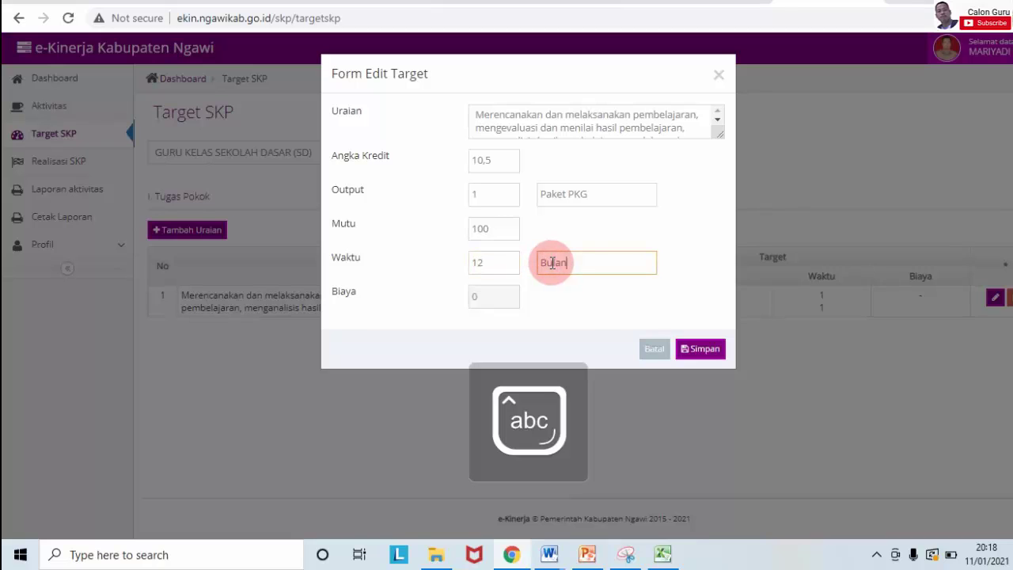
{"action": "type", "text": "ulan"}
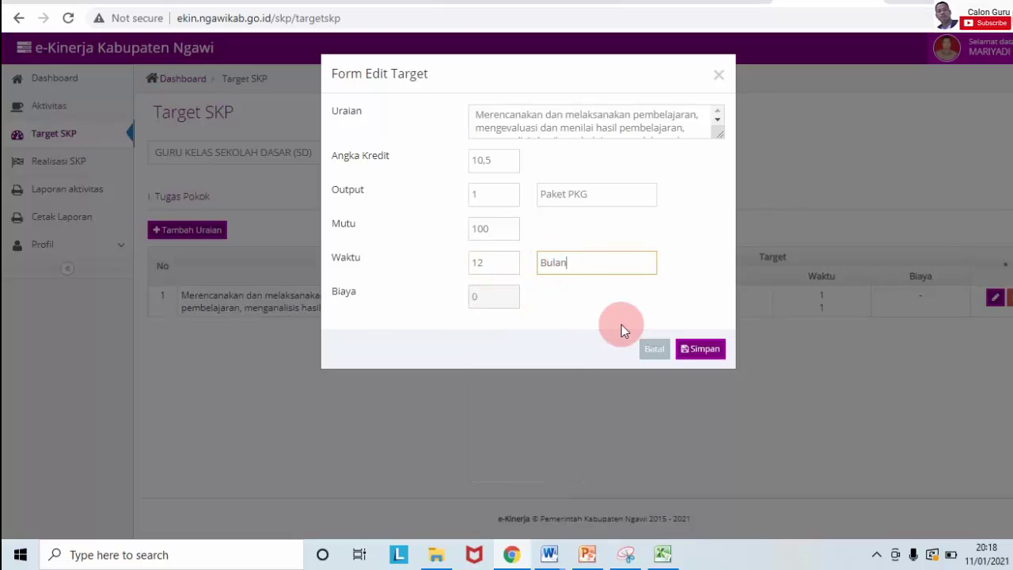
{"action": "left_click", "coordinate": [724, 353]}
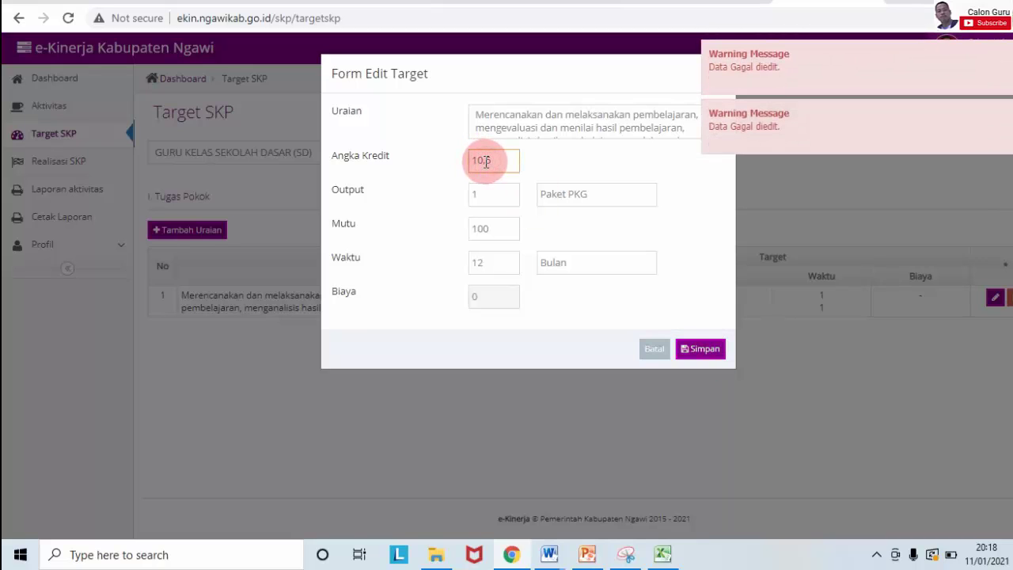
{"action": "left_click", "coordinate": [696, 353]}
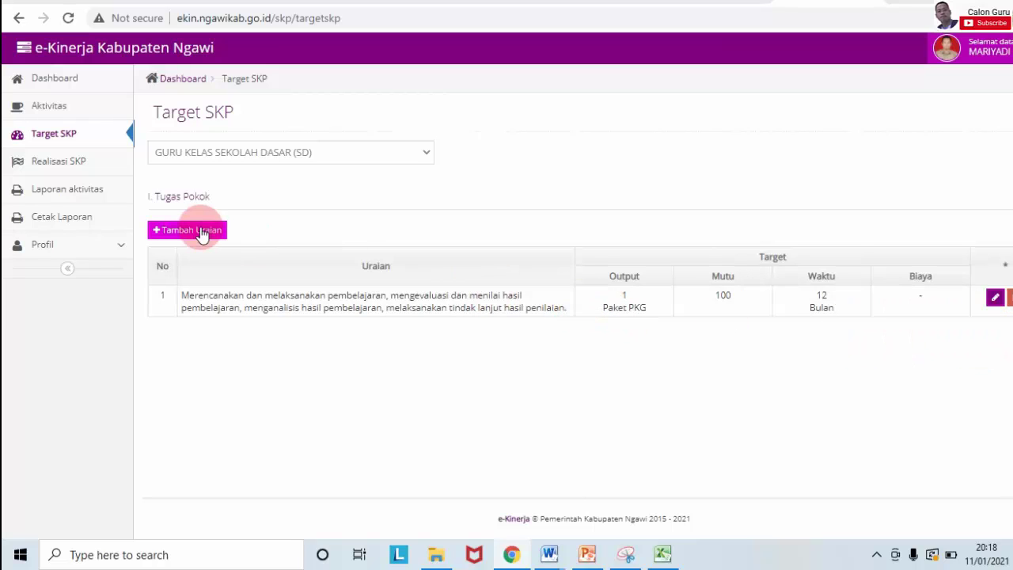
Step: Copy the second duty's description from cell B12 of the Excel SKP sheet
{"action": "left_click", "coordinate": [662, 554]}
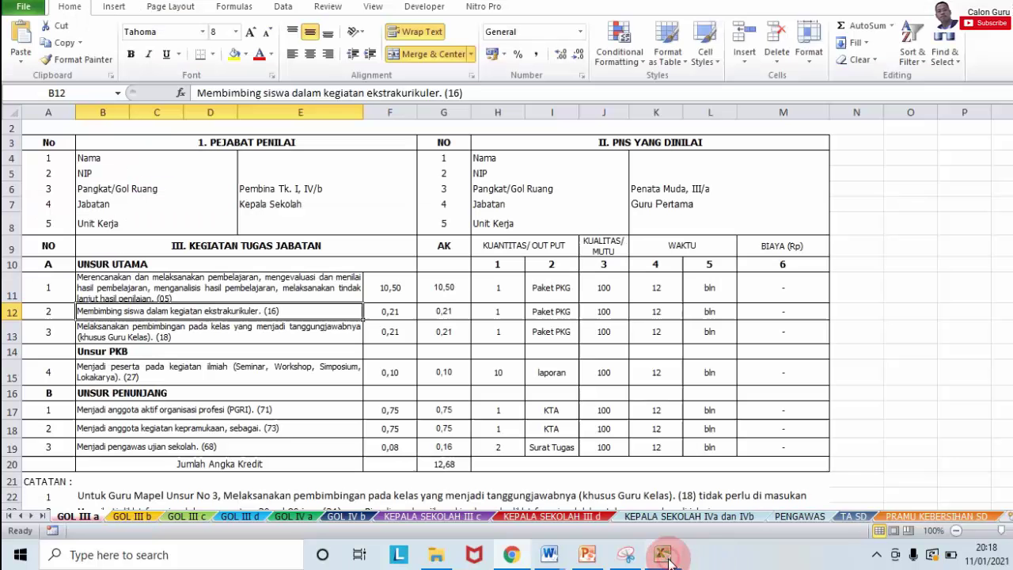
{"action": "left_click", "coordinate": [161, 310]}
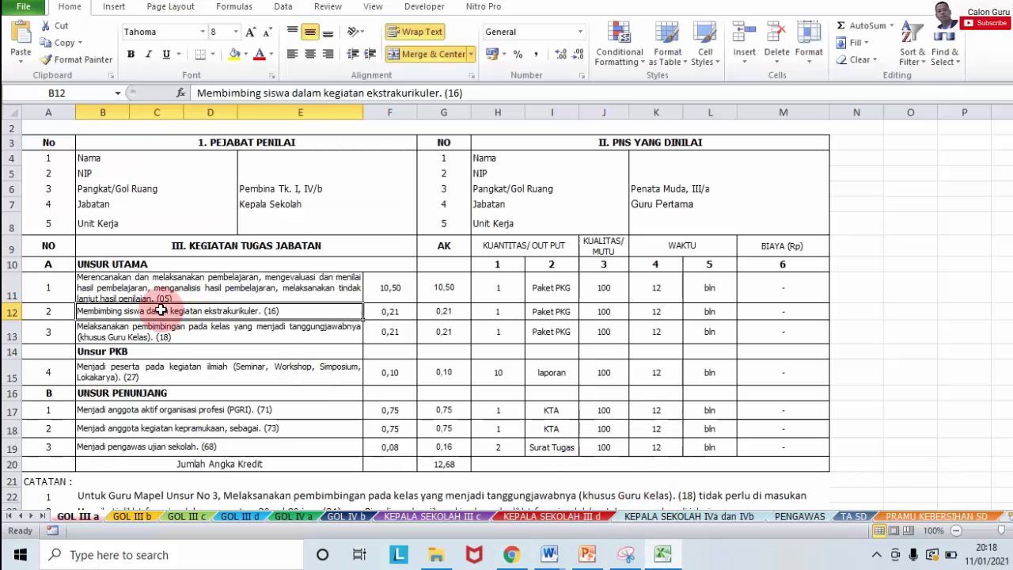
{"action": "left_click", "coordinate": [473, 78]}
{"action": "left_click_drag", "start_coordinate": [470, 92], "coordinate": [162, 89]}
{"action": "key", "text": "ctrl+c"}
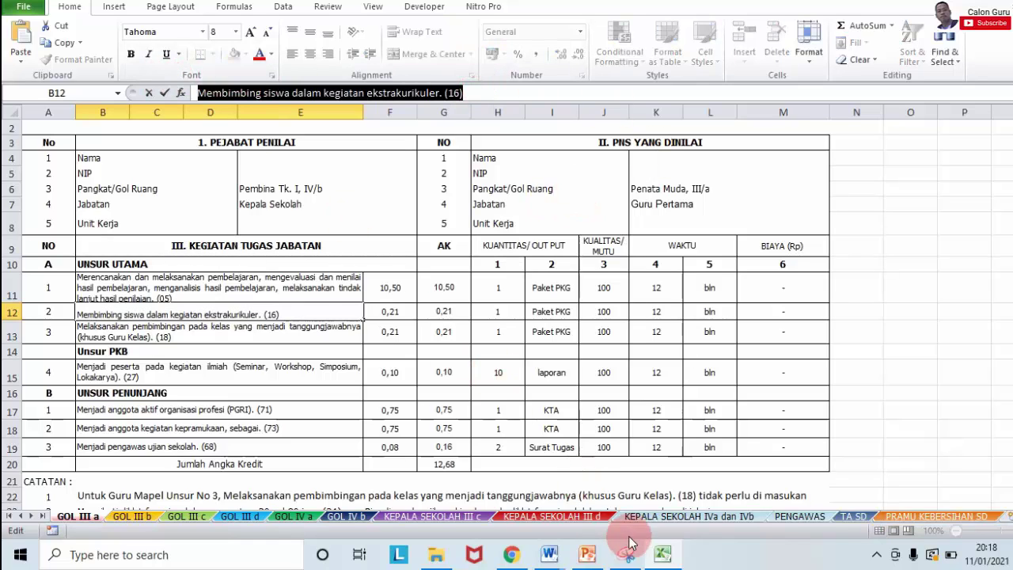
Step: Add a new Target SKP row and paste the extracurricular guidance duty into Uraian
{"action": "left_click", "coordinate": [512, 554]}
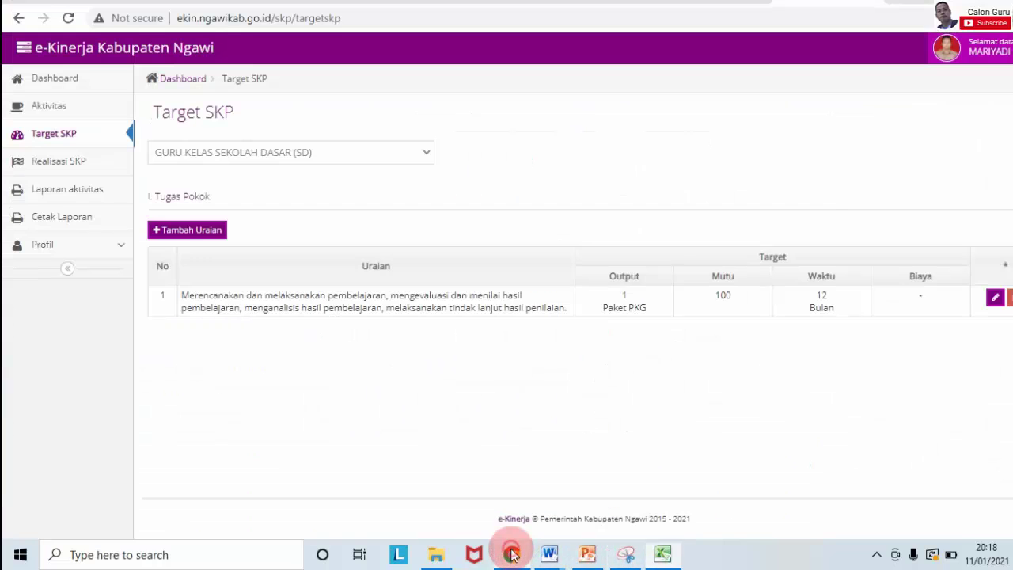
{"action": "left_click", "coordinate": [171, 234]}
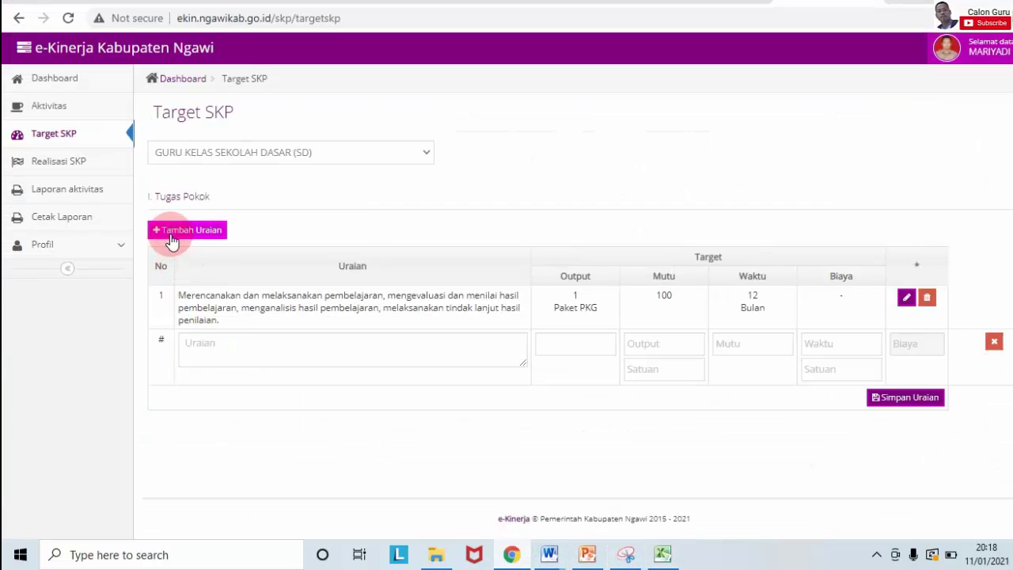
{"action": "left_click", "coordinate": [235, 343]}
{"action": "key", "text": "ctrl+v"}
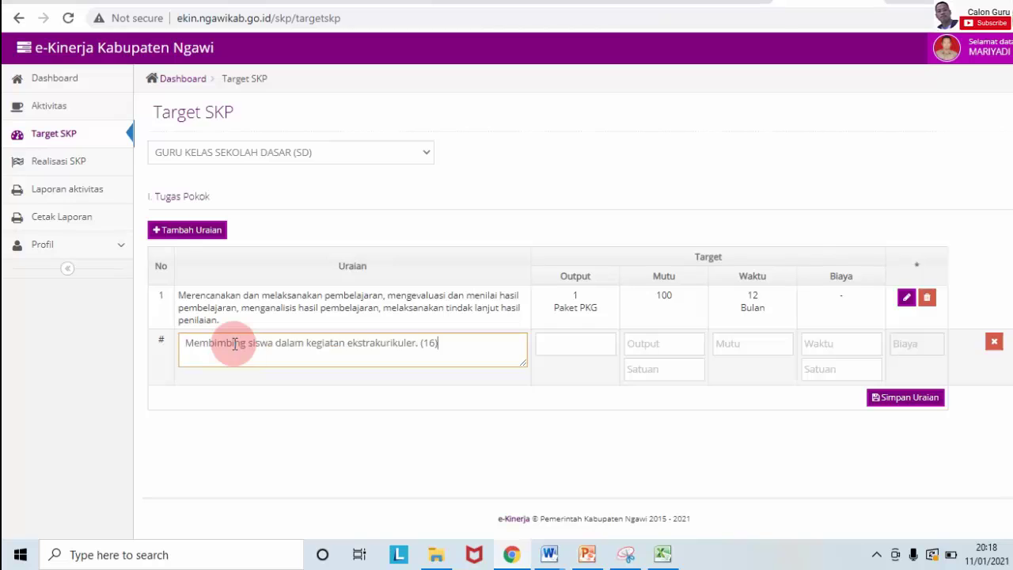
Step: Fill the new row's credit, output, quality and time fields with 1
{"action": "left_click", "coordinate": [606, 349]}
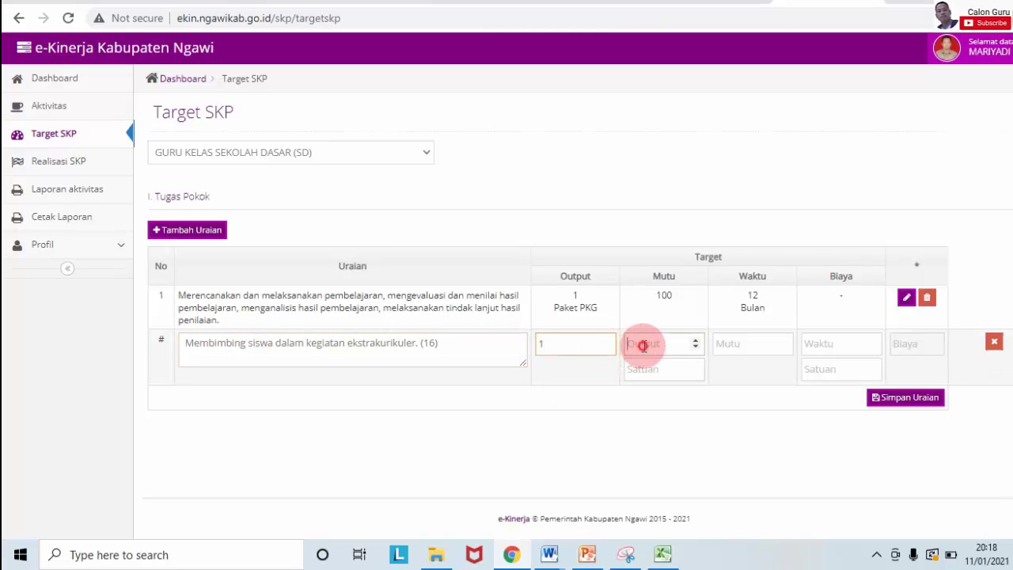
{"action": "left_click", "coordinate": [643, 345]}
{"action": "left_click", "coordinate": [643, 369]}
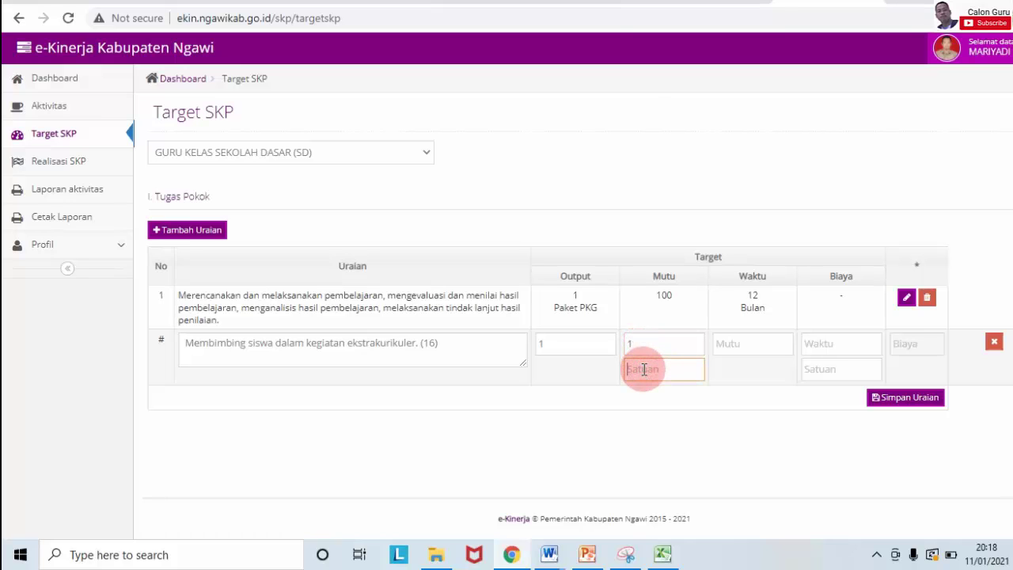
{"action": "left_click", "coordinate": [722, 346]}
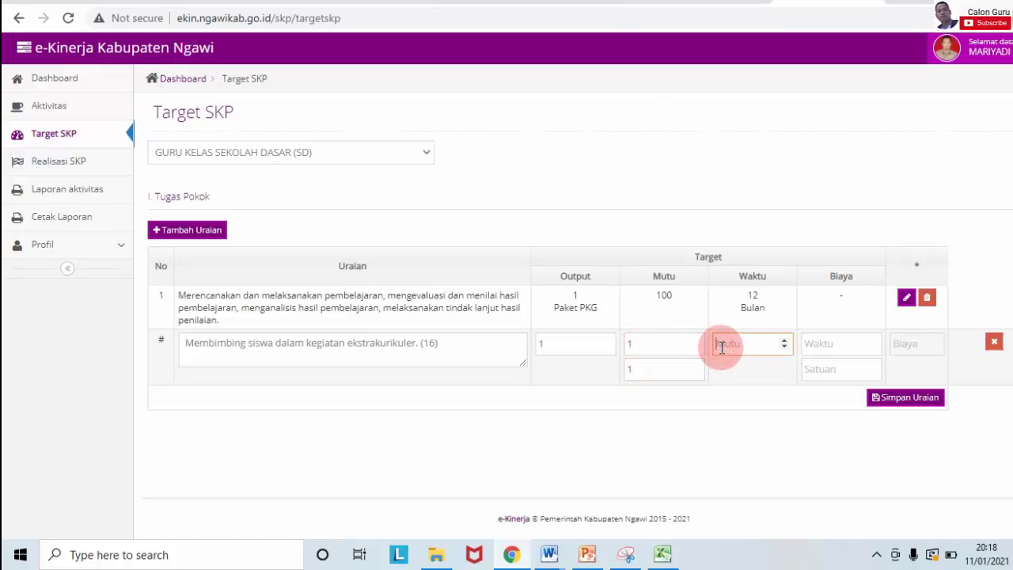
{"action": "left_click", "coordinate": [859, 342]}
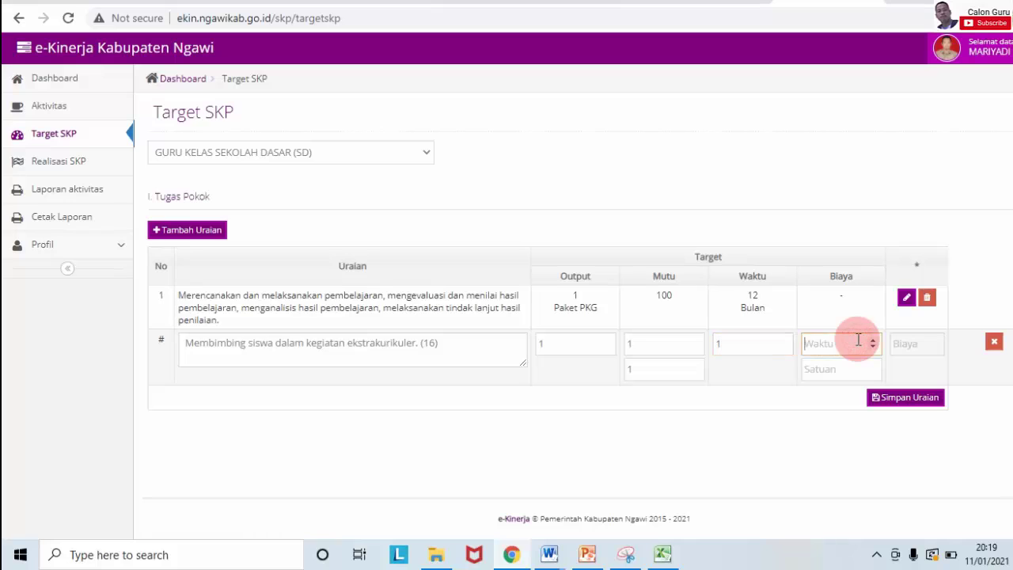
{"action": "left_click", "coordinate": [854, 370]}
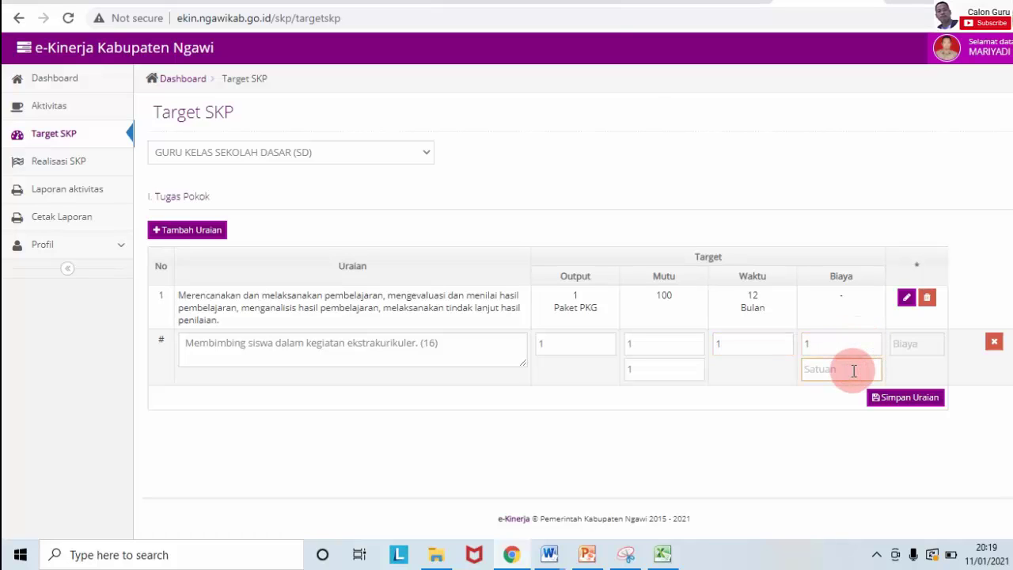
Step: Save the extracurricular guidance duty as row 2 with Simpan Uraian
{"action": "type", "text": "1"}
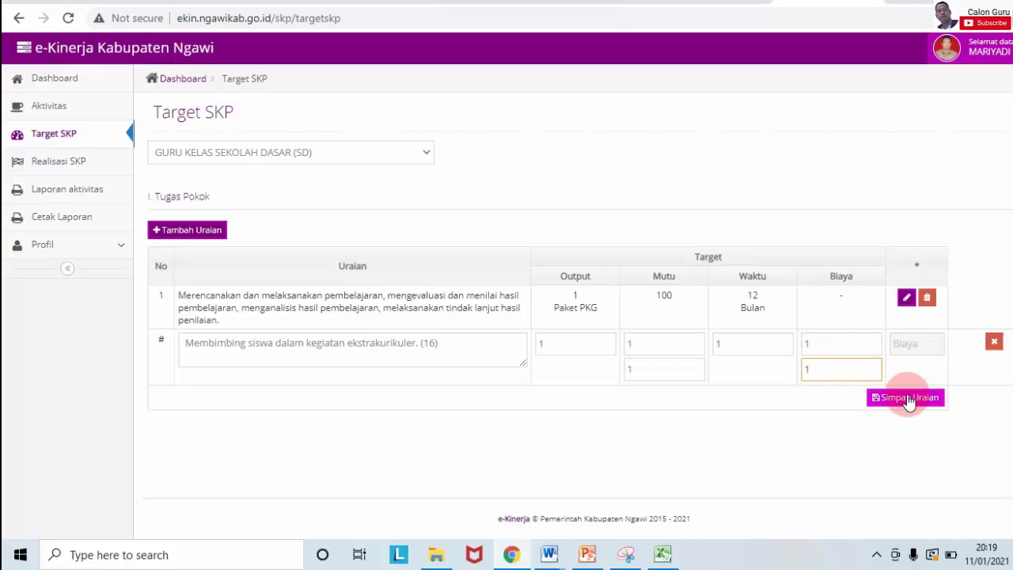
{"action": "left_click", "coordinate": [908, 399]}
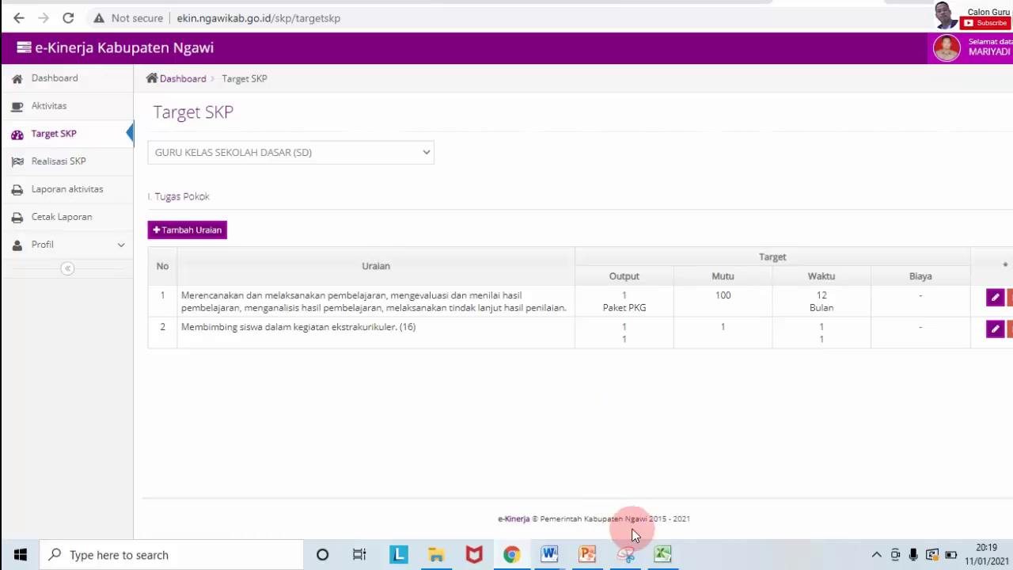
{"action": "mouse_move", "coordinate": [659, 560]}
{"action": "left_click", "coordinate": [657, 515]}
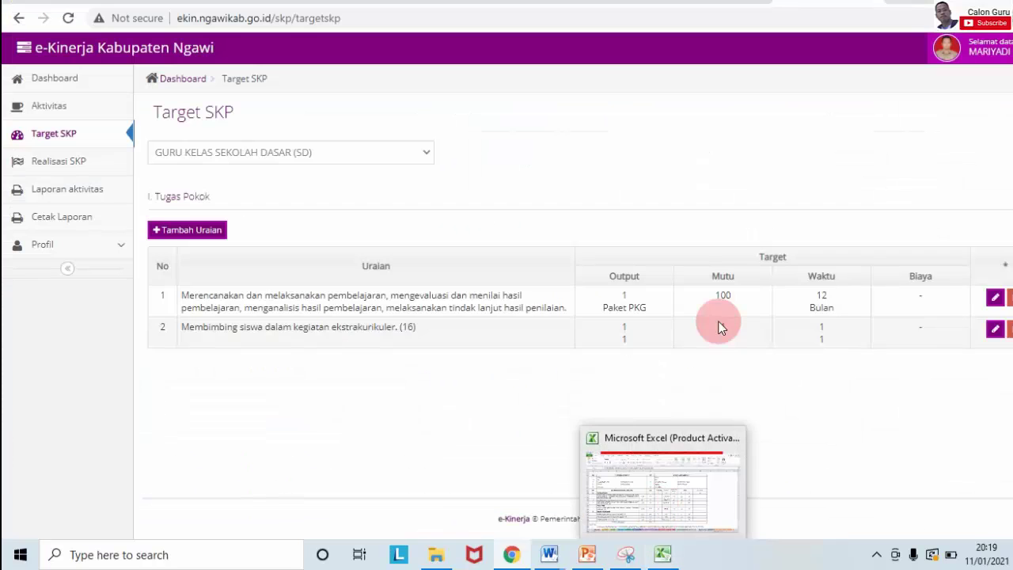
Step: Edit row 2 and set its output to 1 Paket PKG
{"action": "left_click", "coordinate": [999, 329]}
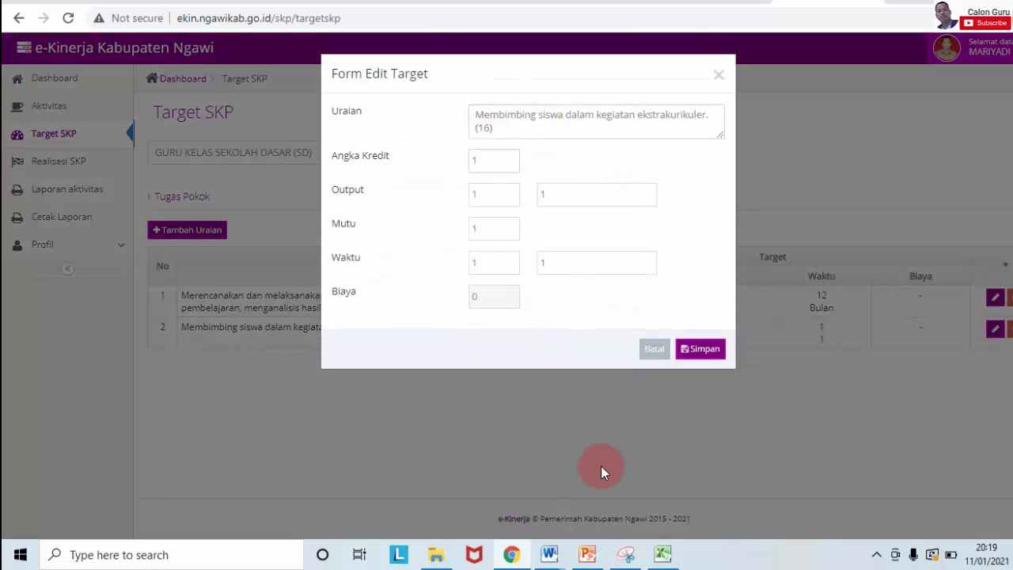
{"action": "mouse_move", "coordinate": [663, 557]}
{"action": "mouse_move", "coordinate": [664, 524]}
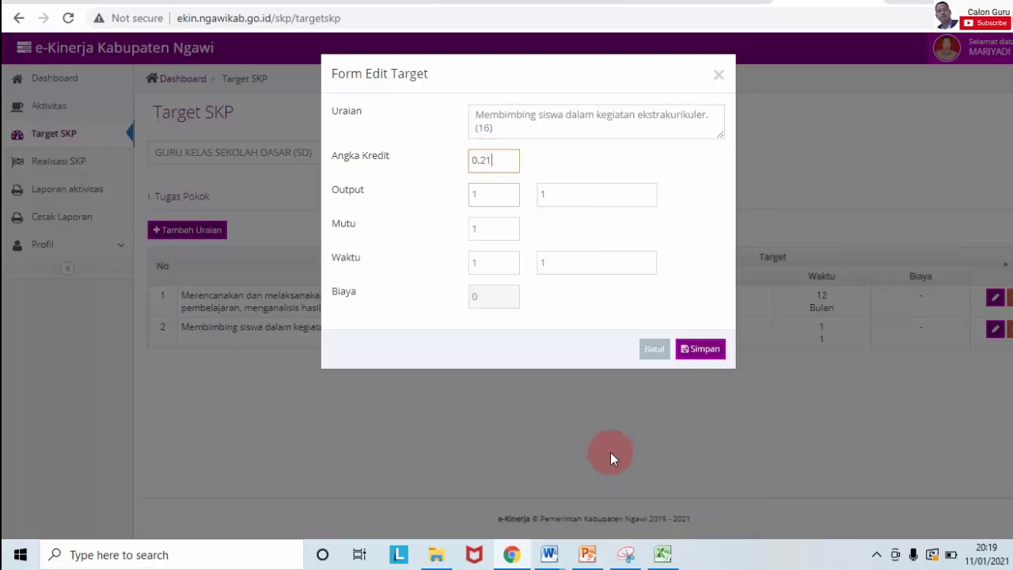
{"action": "left_click", "coordinate": [665, 554]}
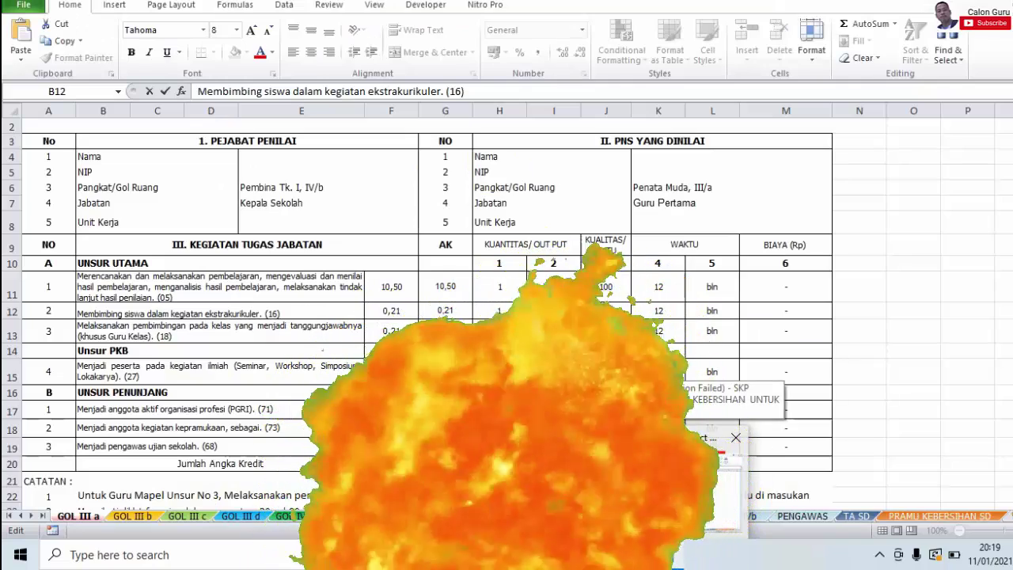
{"action": "key", "text": "alt+Tab"}
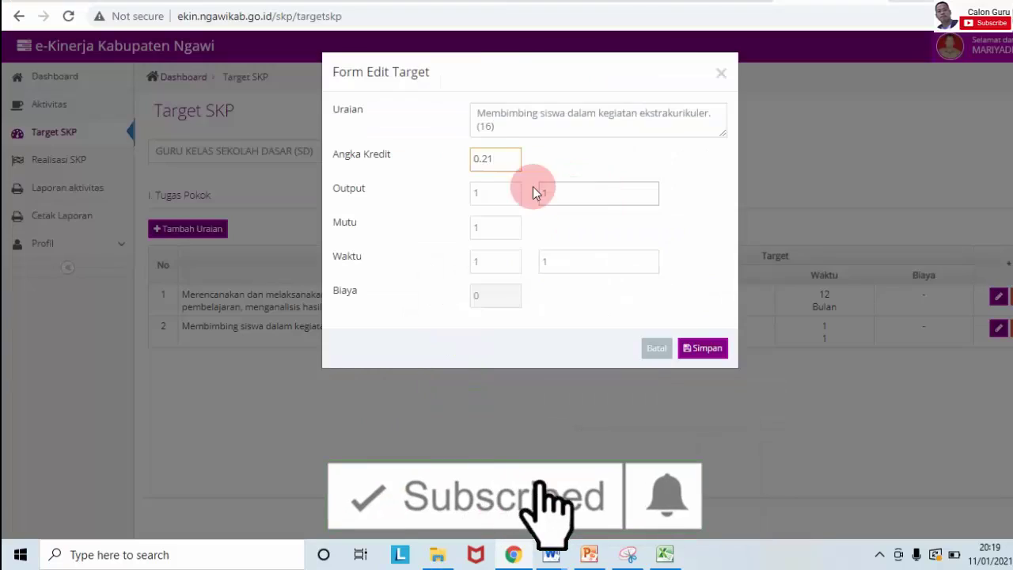
{"action": "left_click", "coordinate": [496, 190]}
{"action": "left_click", "coordinate": [561, 193]}
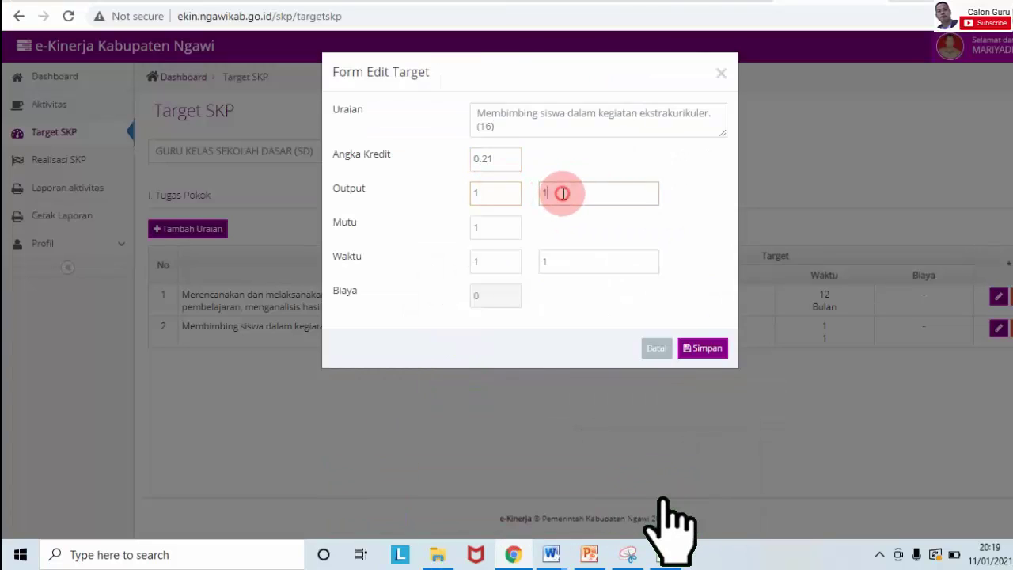
{"action": "type", "text": "Pak"}
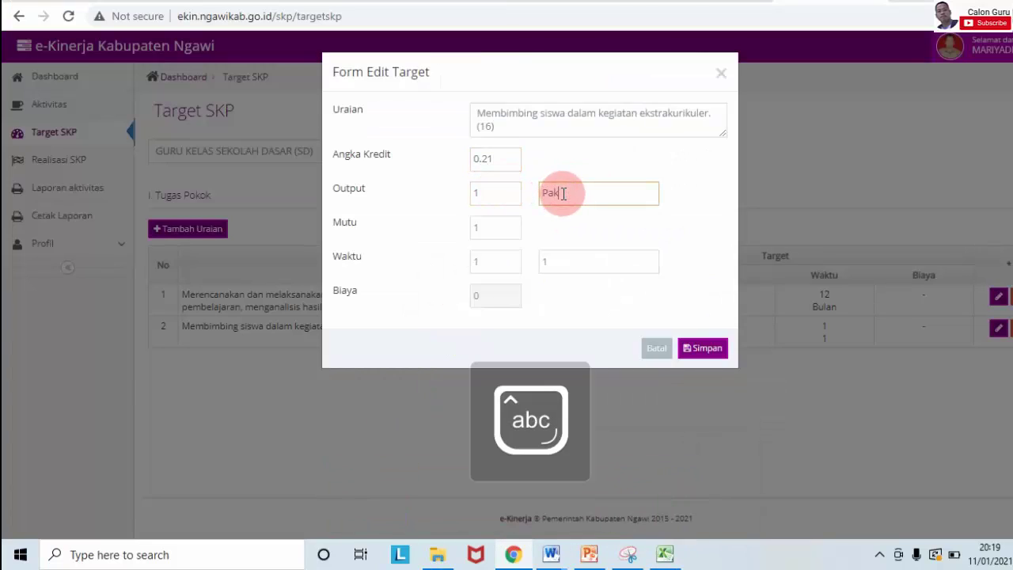
{"action": "type", "text": "et PKG"}
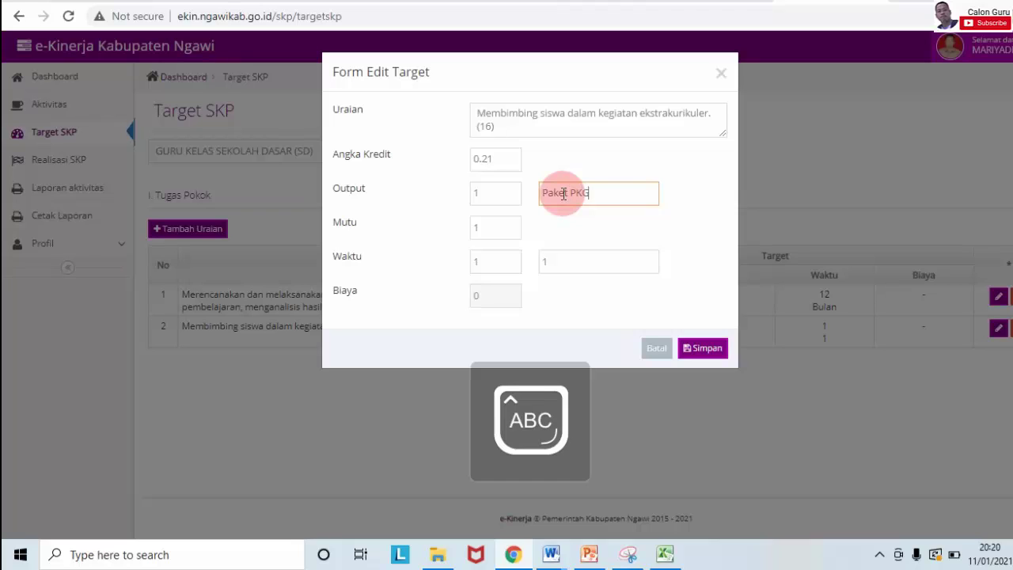
Step: Set row 2's quality to 100 and time to 12 Bulan, then save
{"action": "left_click", "coordinate": [486, 228]}
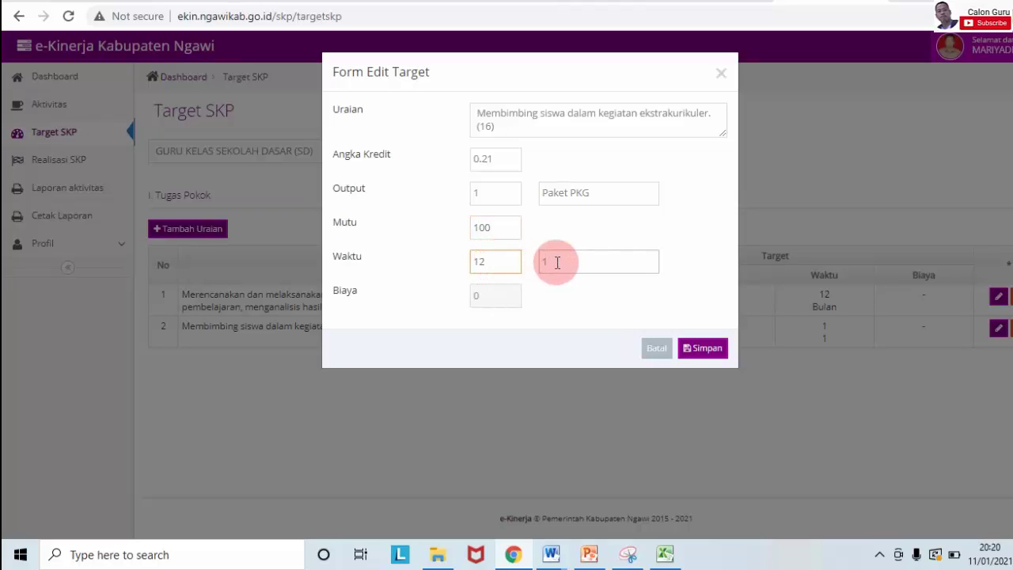
{"action": "type", "text": "Bulan"}
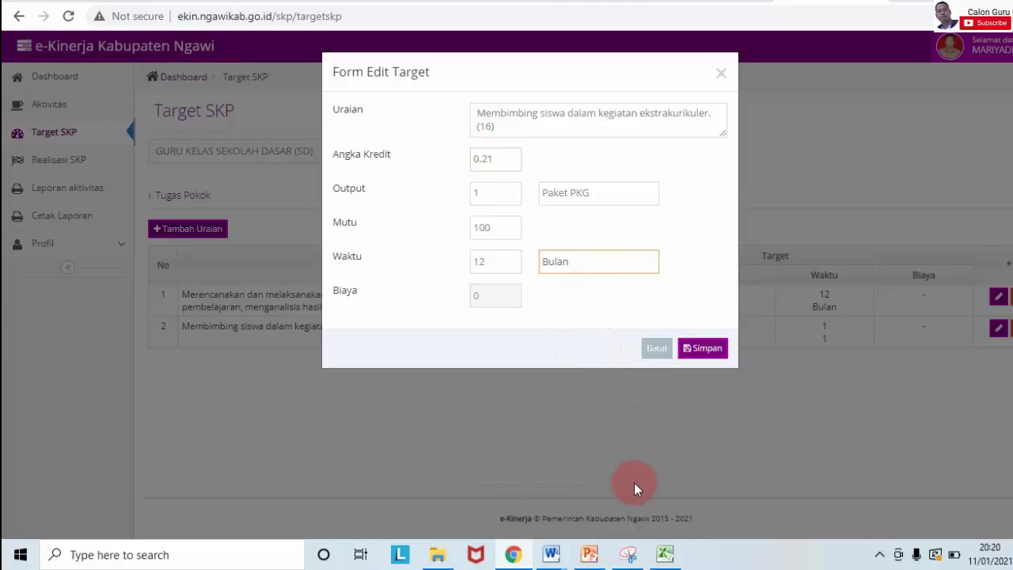
{"action": "mouse_move", "coordinate": [666, 563]}
{"action": "left_click", "coordinate": [674, 518]}
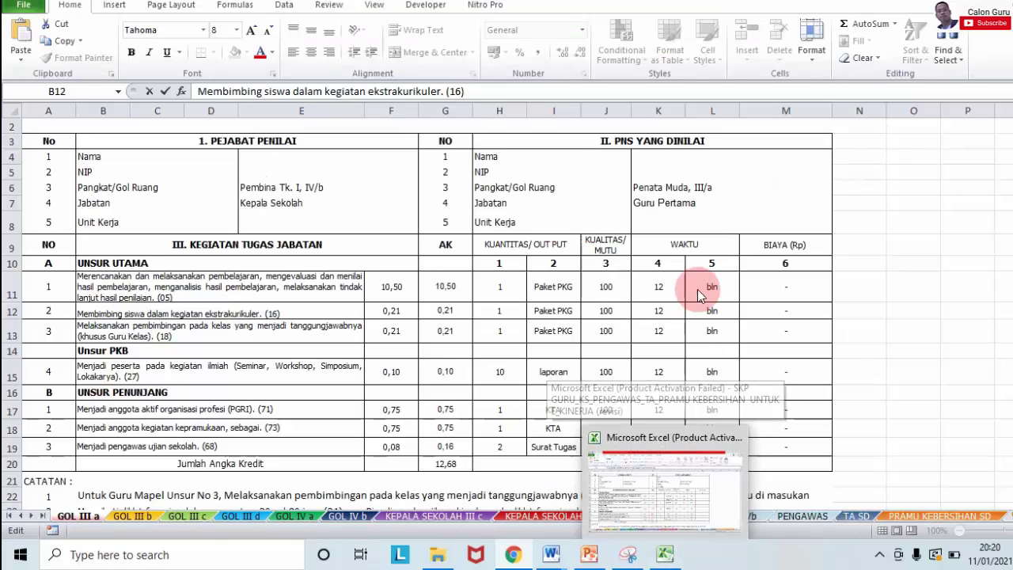
{"action": "key", "text": "alt+Tab"}
{"action": "left_click", "coordinate": [711, 355]}
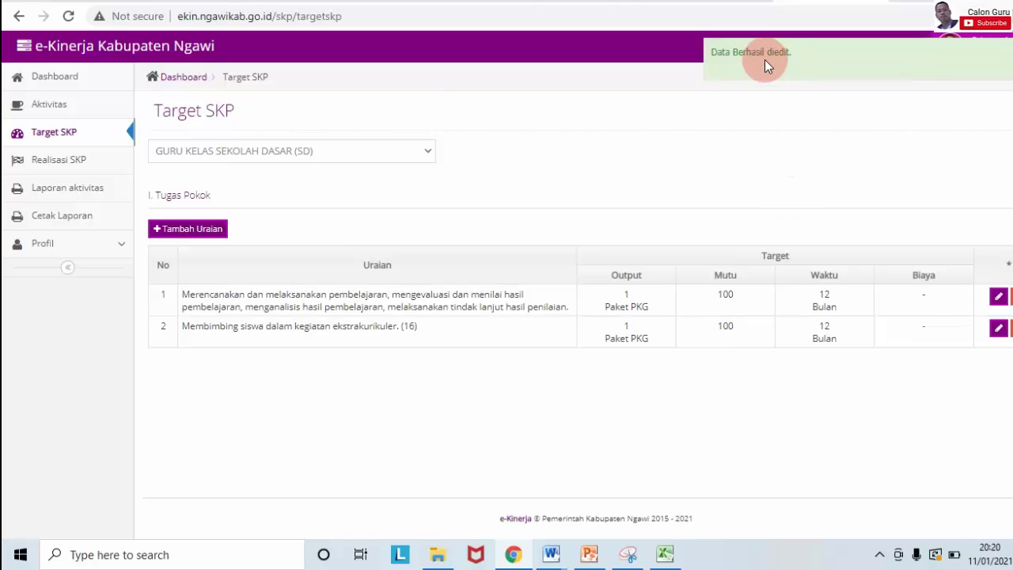
{"action": "left_click", "coordinate": [765, 59]}
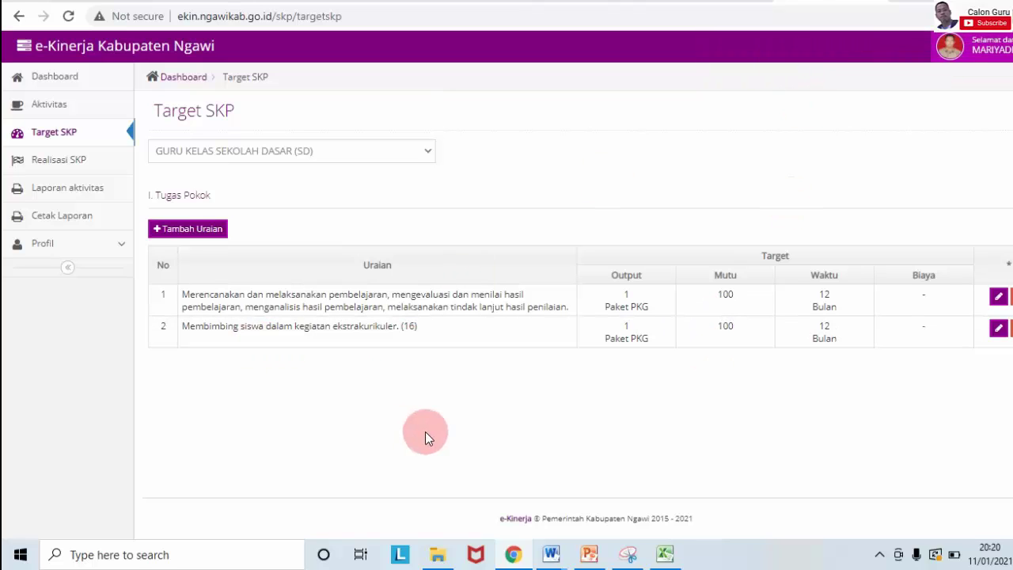
Step: Add a third row and paste cell B13's class-guidance duty into its description
{"action": "left_click", "coordinate": [199, 238]}
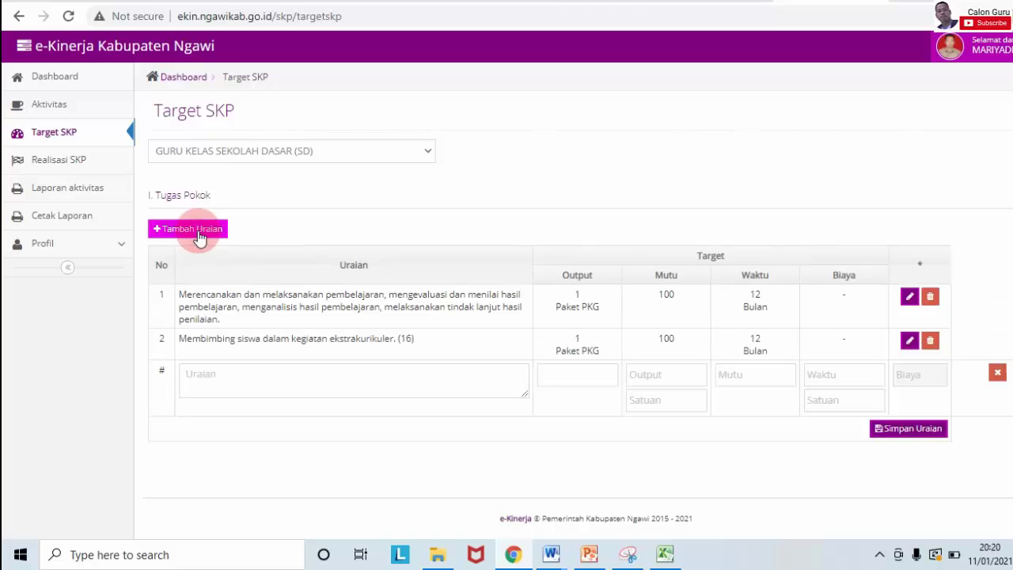
{"action": "left_click", "coordinate": [665, 554]}
{"action": "key", "text": "Escape"}
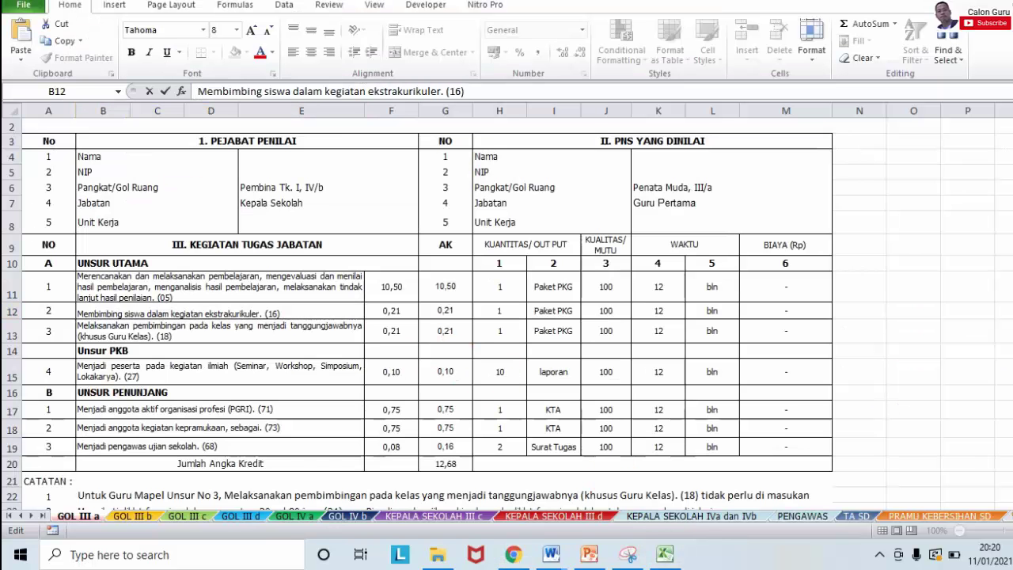
{"action": "left_click", "coordinate": [258, 328]}
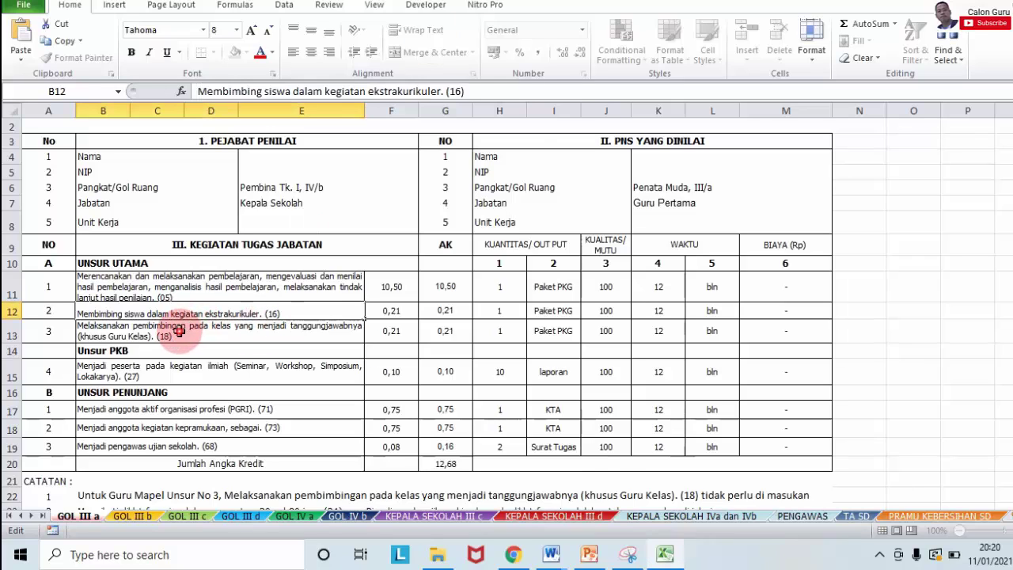
{"action": "left_click_drag", "start_coordinate": [675, 91], "coordinate": [177, 103]}
{"action": "key", "text": "ctrl+c"}
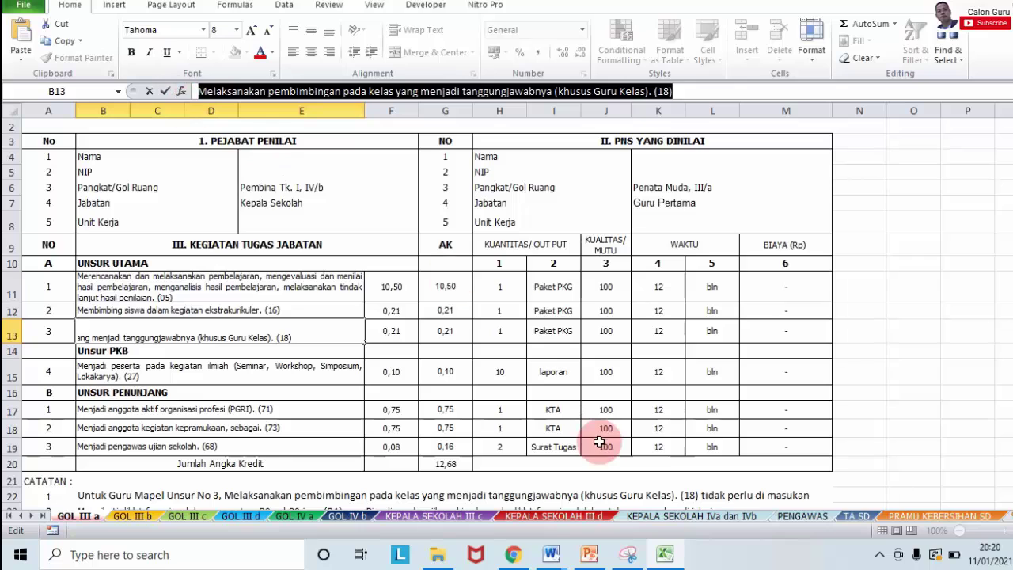
{"action": "left_click", "coordinate": [514, 554]}
{"action": "left_click", "coordinate": [235, 375]}
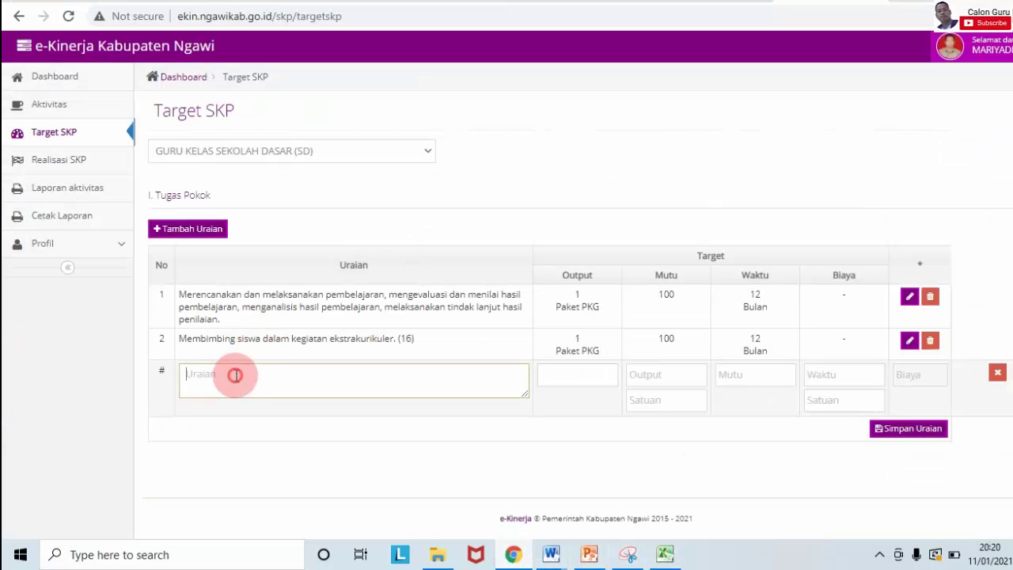
{"action": "key", "text": "ctrl+v"}
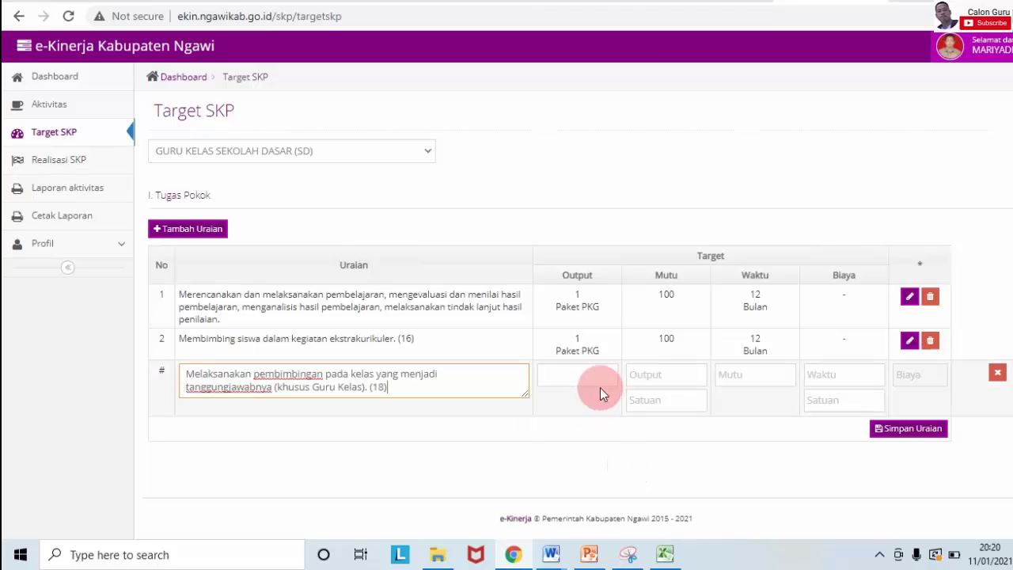
Step: Fill the third row's credit, output, quality and time fields with 1 and save
{"action": "left_click", "coordinate": [589, 372]}
{"action": "type", "text": "1"}
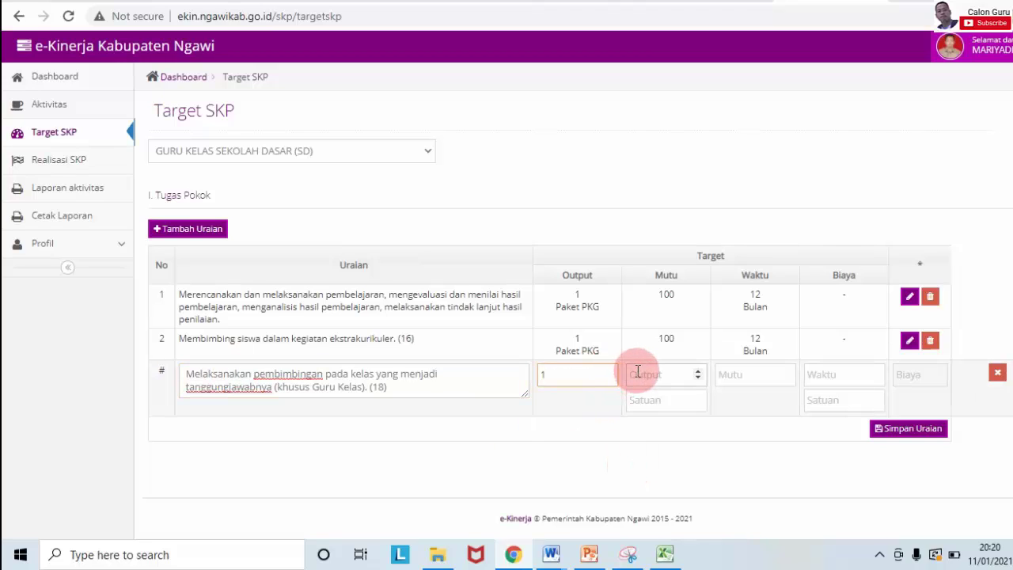
{"action": "left_click", "coordinate": [638, 372]}
{"action": "left_click", "coordinate": [642, 398]}
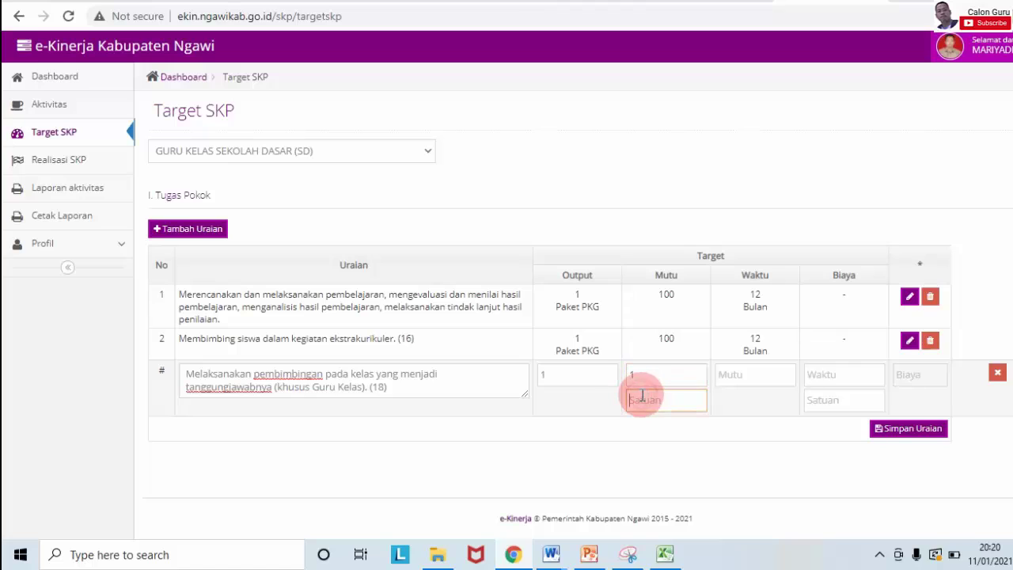
{"action": "left_click", "coordinate": [736, 373]}
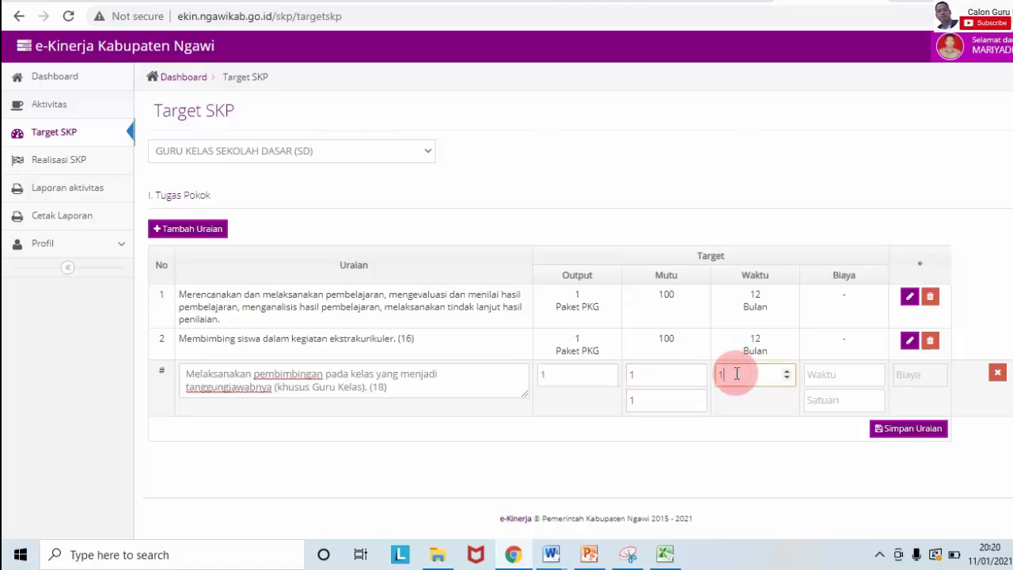
{"action": "left_click", "coordinate": [821, 375]}
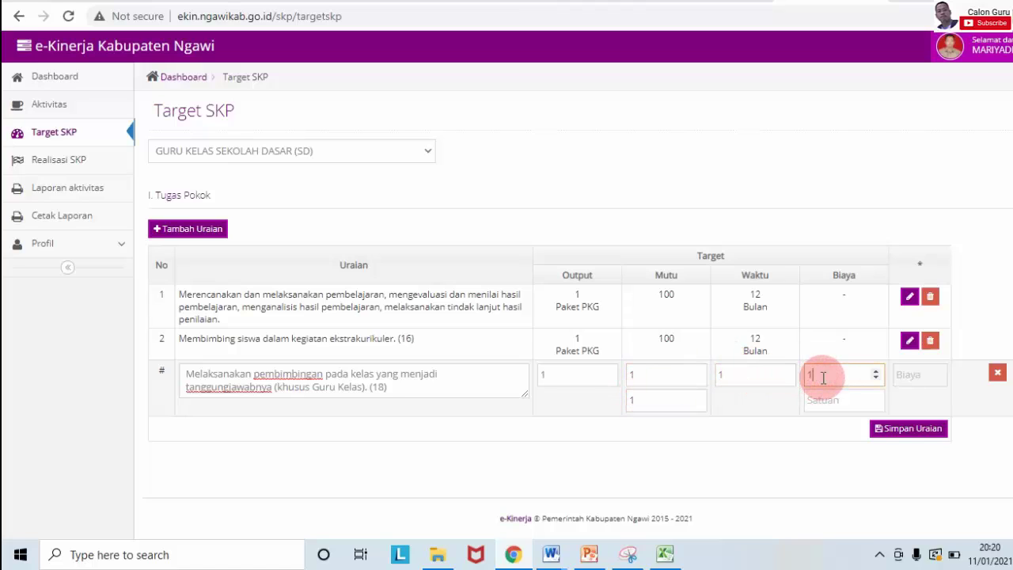
{"action": "left_click", "coordinate": [824, 400]}
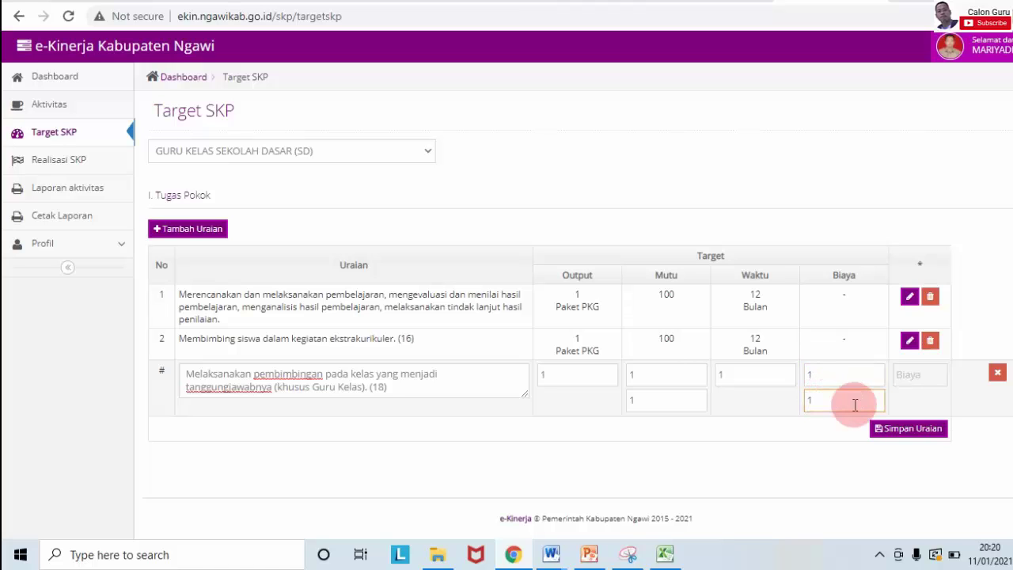
{"action": "left_click", "coordinate": [889, 428]}
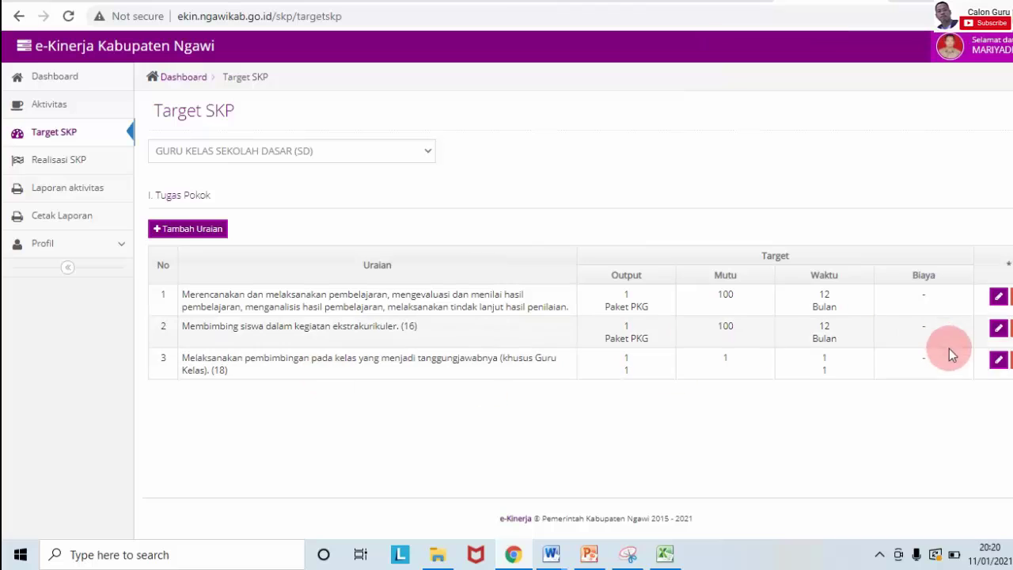
Step: Edit row 3 to output 1 Paket PKG, quality 100 and time 12 Bulan, then save
{"action": "left_click", "coordinate": [999, 360]}
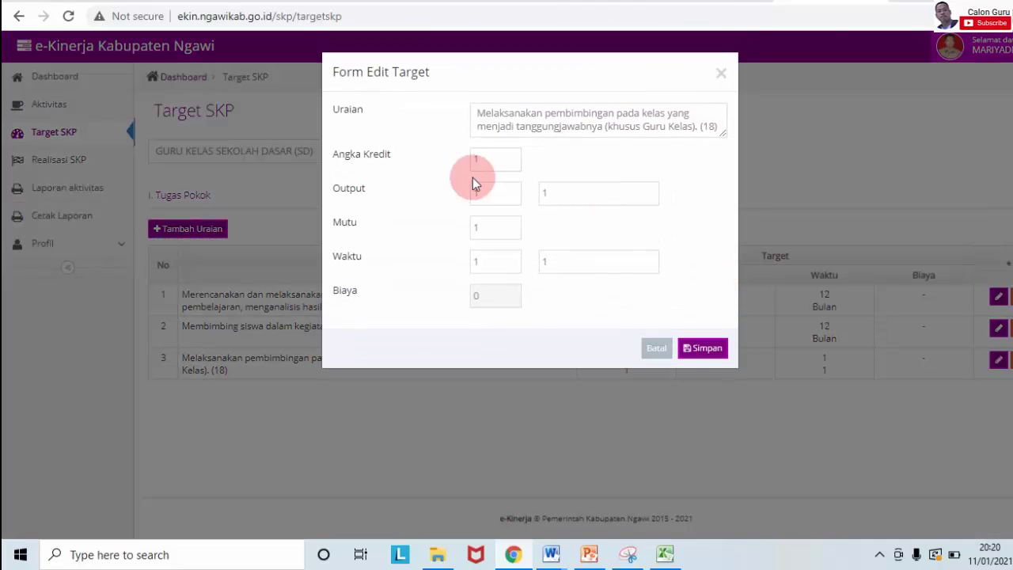
{"action": "mouse_move", "coordinate": [665, 554]}
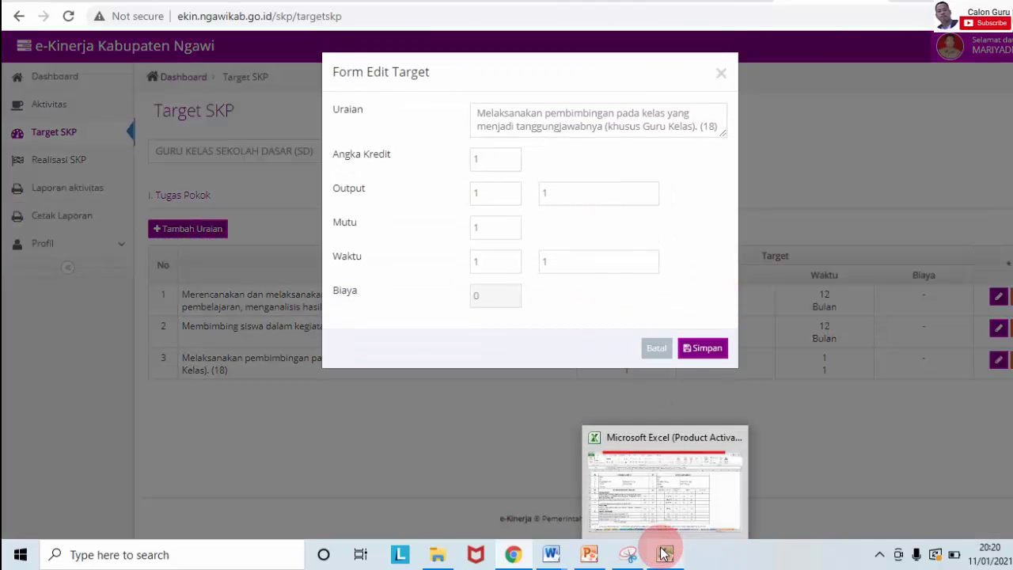
{"action": "mouse_move", "coordinate": [670, 494]}
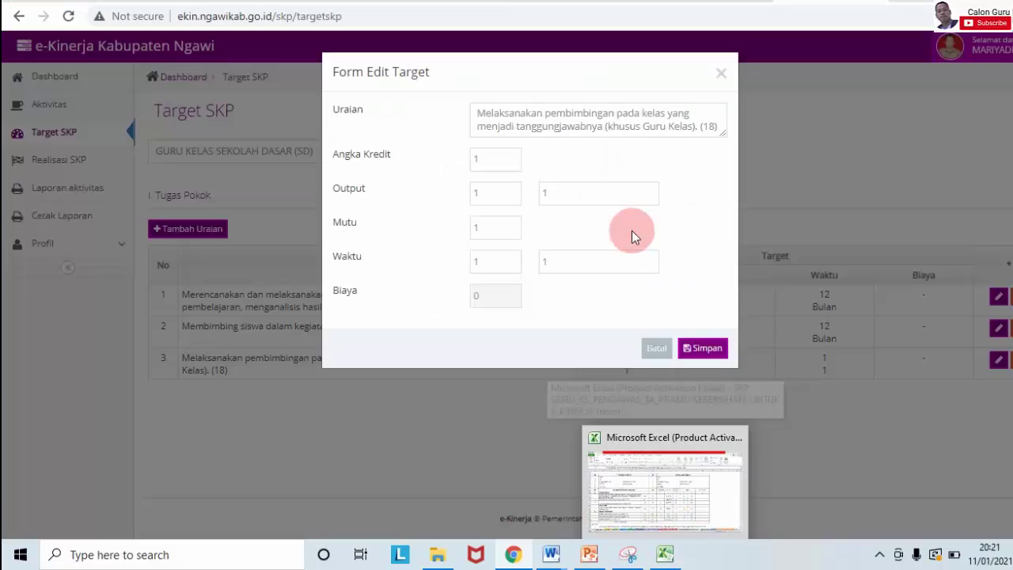
{"action": "left_click", "coordinate": [491, 195]}
{"action": "left_click", "coordinate": [559, 199]}
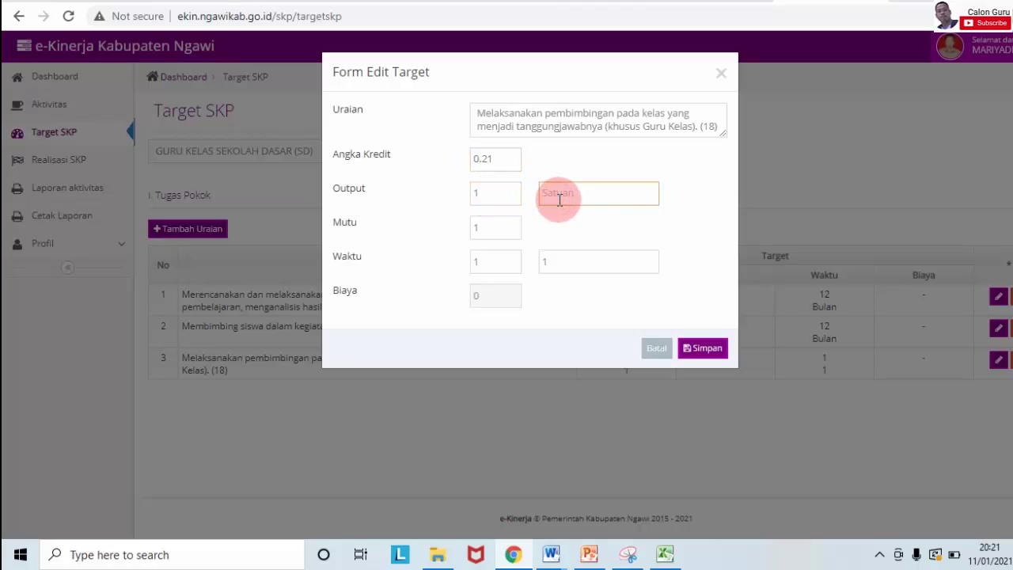
{"action": "type", "text": "Paket"}
{"action": "key", "text": "Caps_Lock"}
{"action": "type", "text": "PKG"}
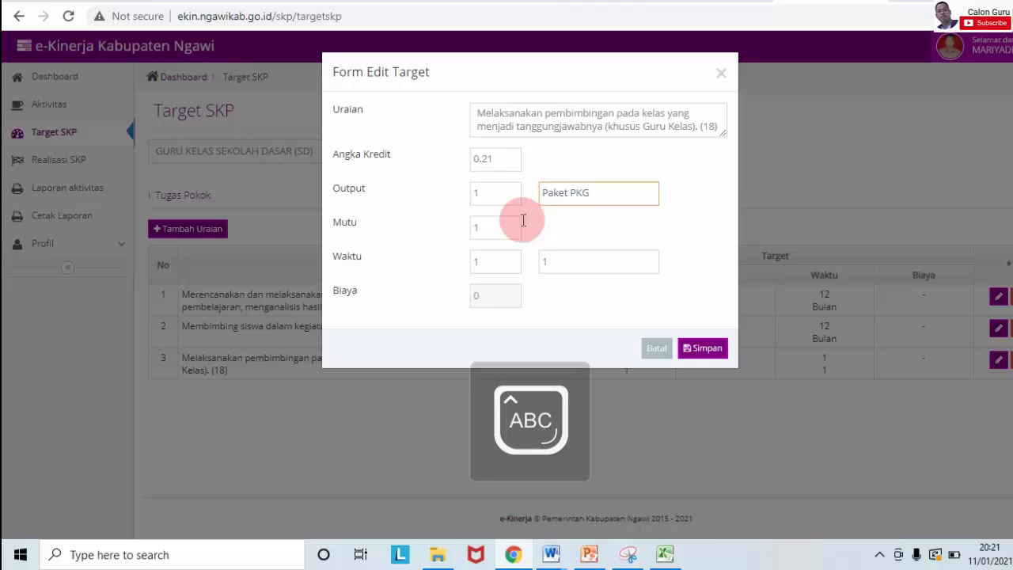
{"action": "left_click", "coordinate": [503, 227]}
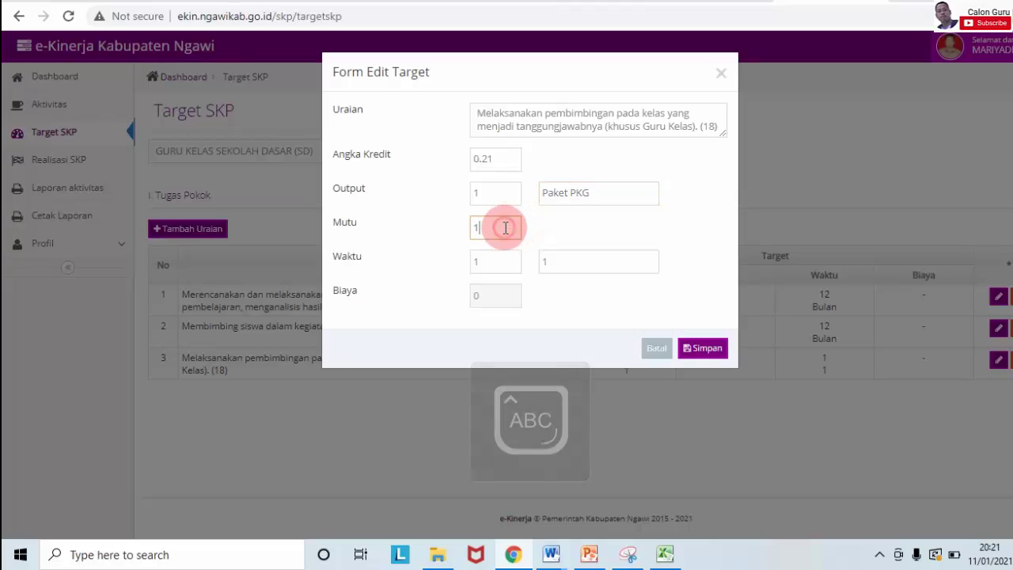
{"action": "type", "text": "00"}
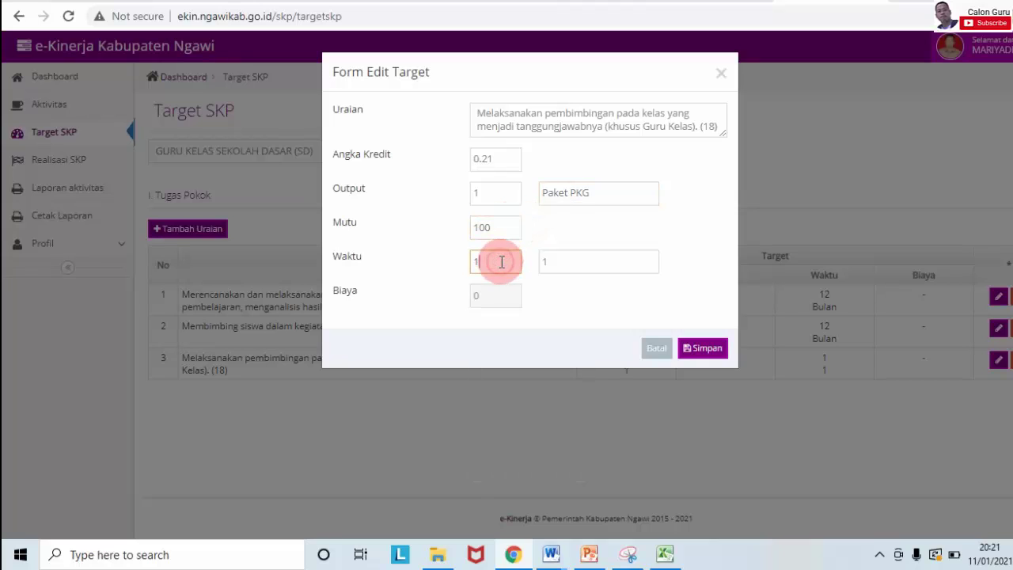
{"action": "key", "text": "Tab"}
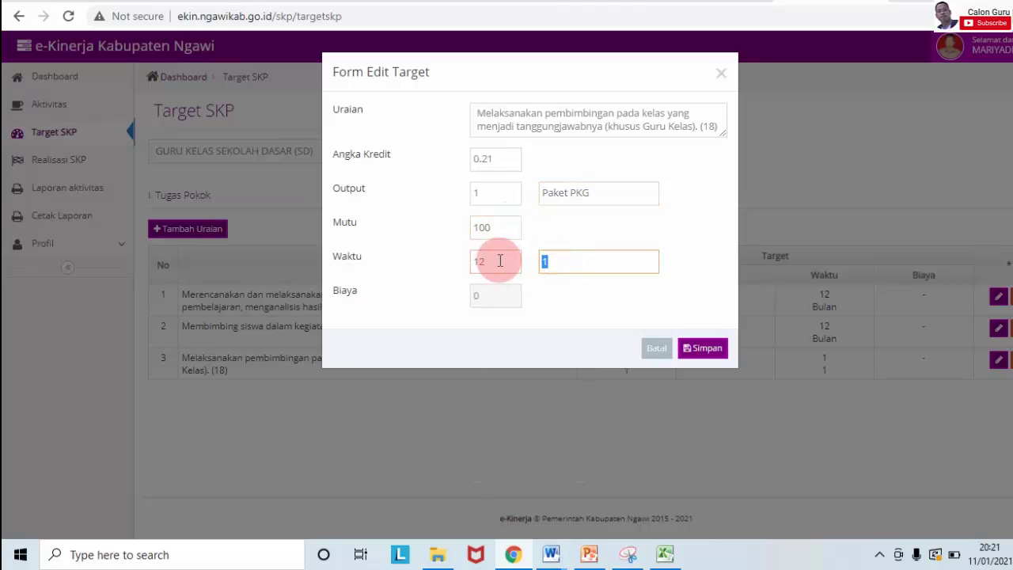
{"action": "type", "text": "Bulan"}
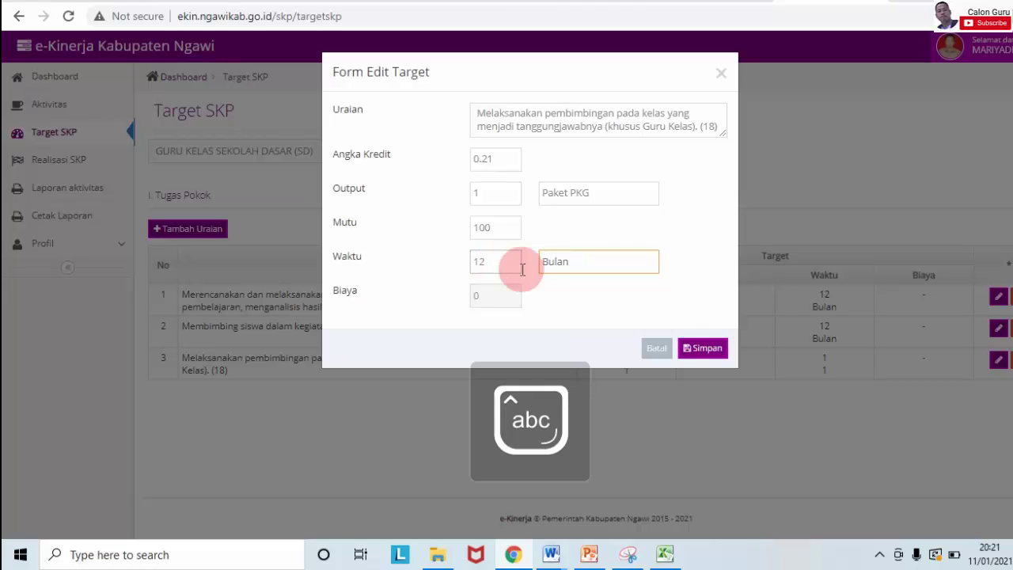
{"action": "left_click", "coordinate": [699, 350]}
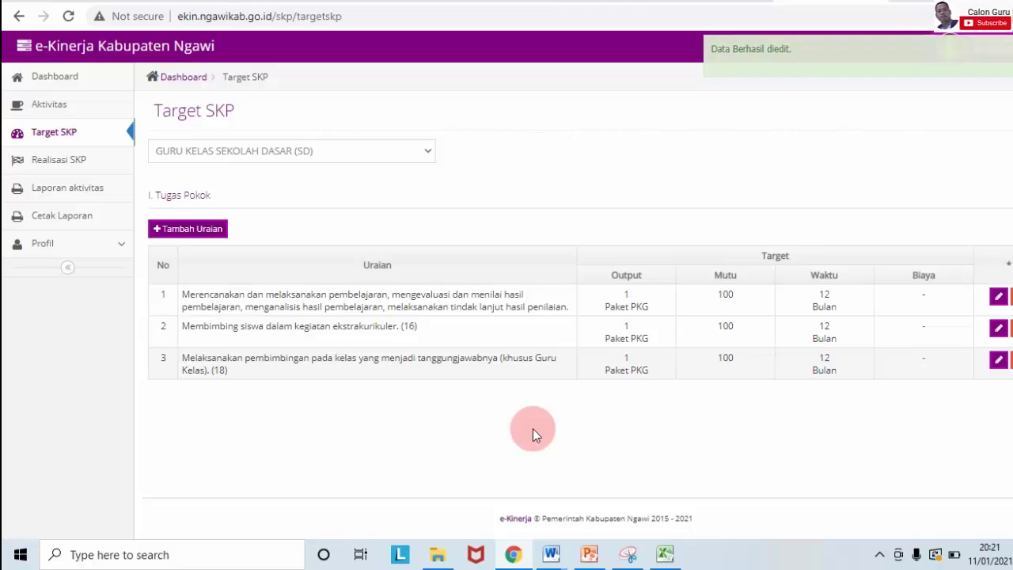
Step: Copy B15's scientific-events duty and paste it into a new Target SKP row
{"action": "left_click", "coordinate": [666, 555]}
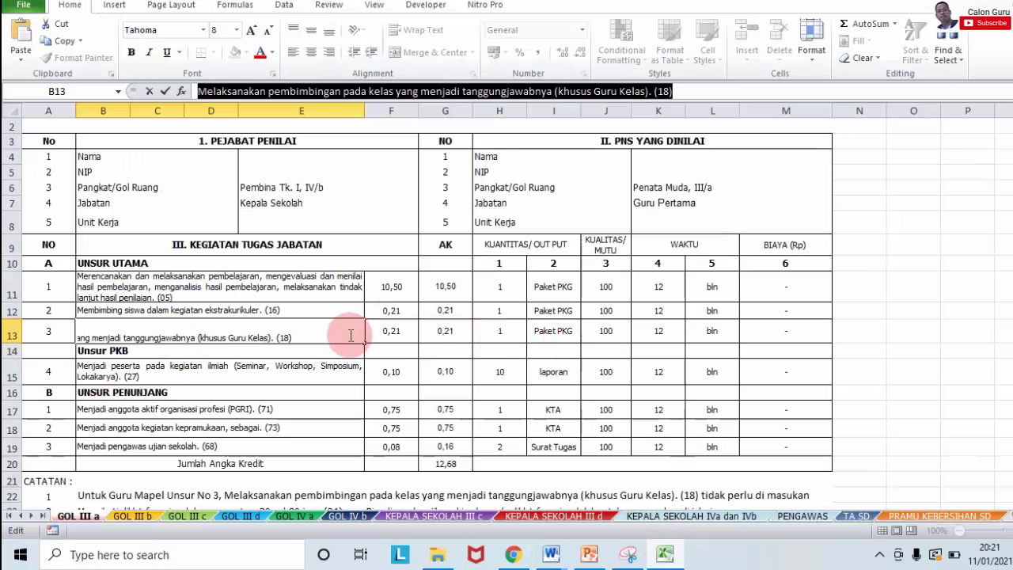
{"action": "left_click", "coordinate": [234, 370]}
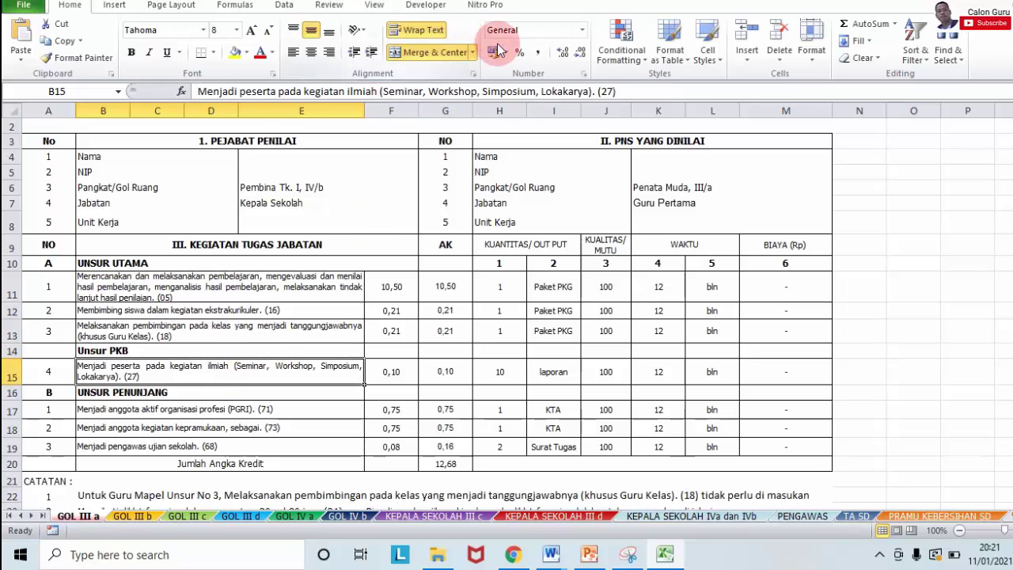
{"action": "left_click_drag", "start_coordinate": [625, 92], "coordinate": [183, 90]}
{"action": "key", "text": "ctrl+c"}
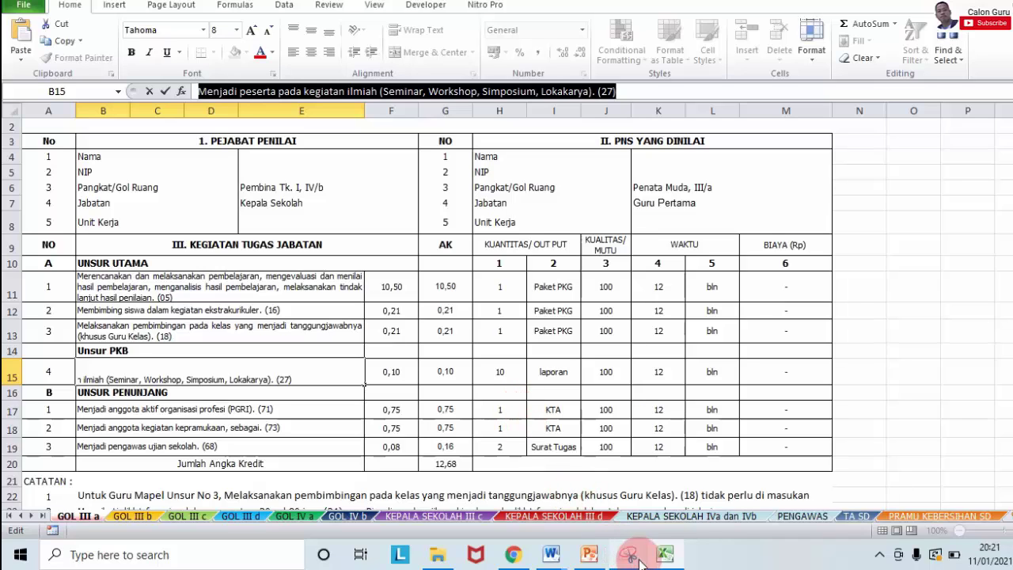
{"action": "left_click", "coordinate": [517, 556]}
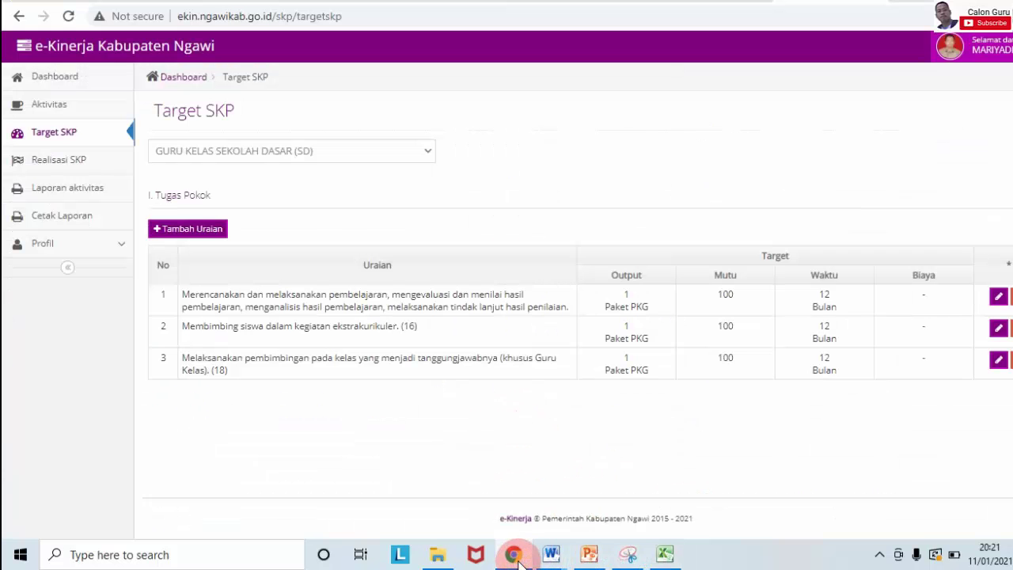
{"action": "left_click", "coordinate": [192, 233]}
{"action": "left_click", "coordinate": [265, 416]}
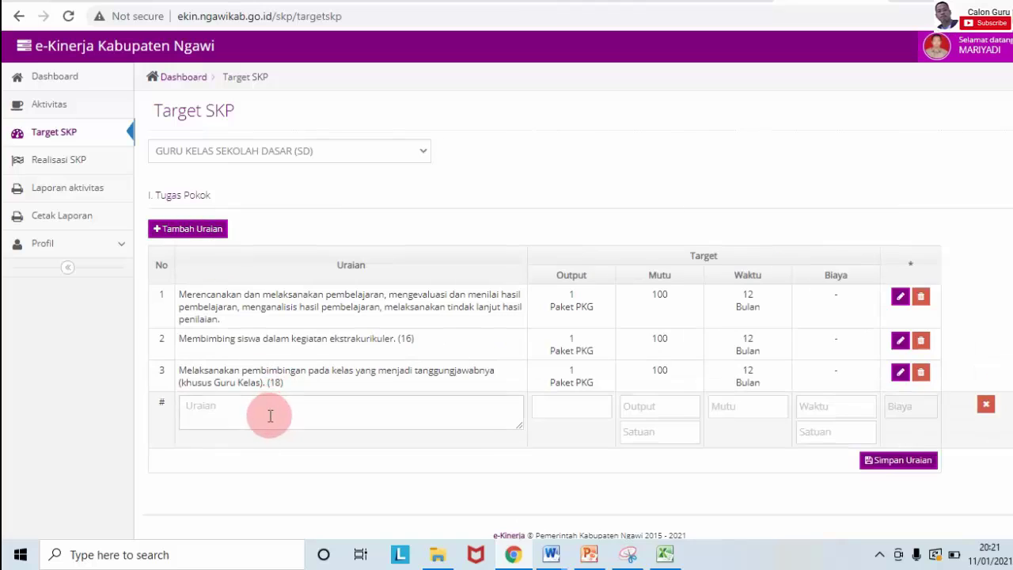
{"action": "key", "text": "ctrl+v"}
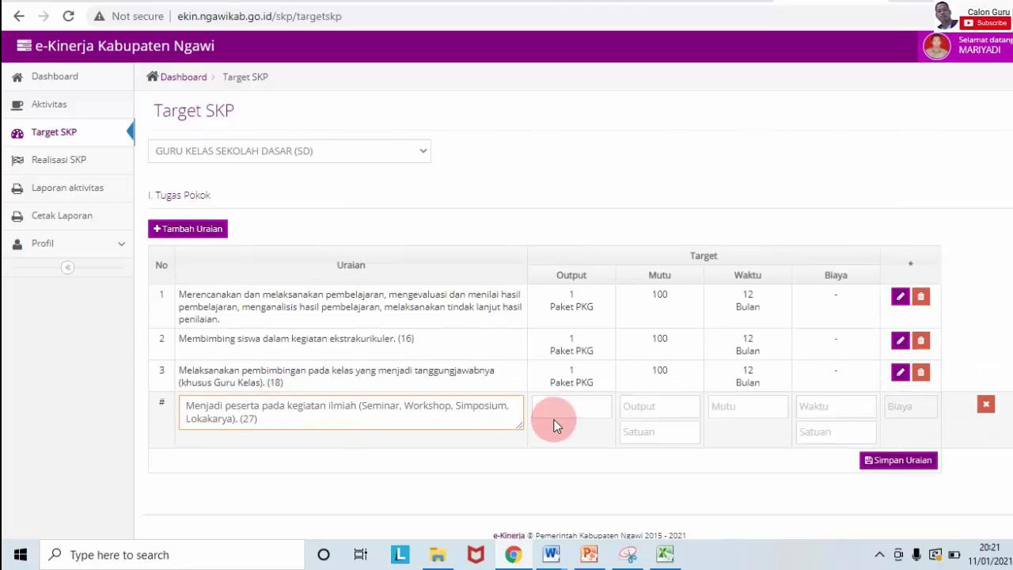
Step: Fill the fourth row's target fields with 1 and save it with Simpan Uraian
{"action": "left_click", "coordinate": [555, 408]}
{"action": "left_click", "coordinate": [639, 408]}
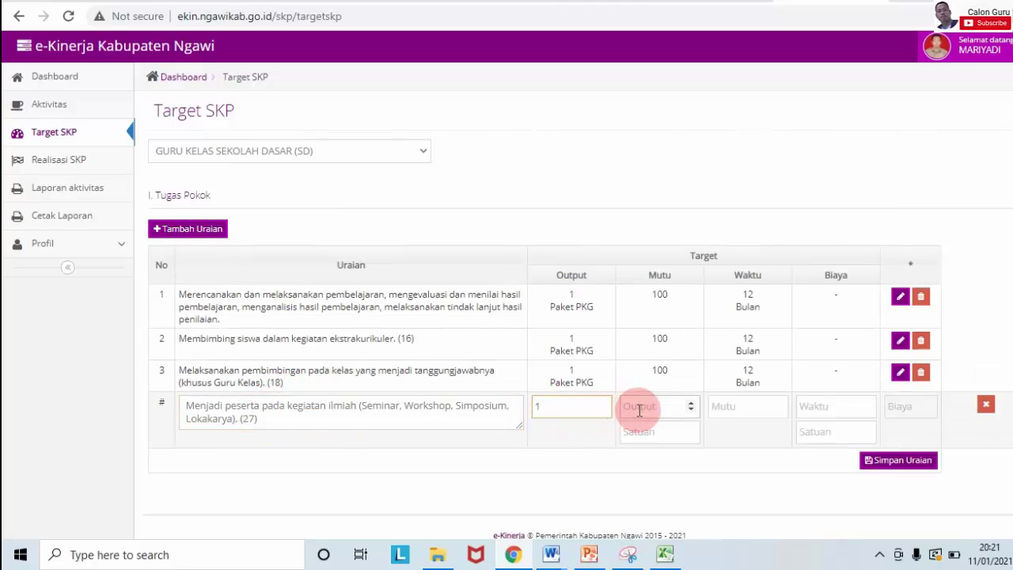
{"action": "left_click", "coordinate": [642, 430]}
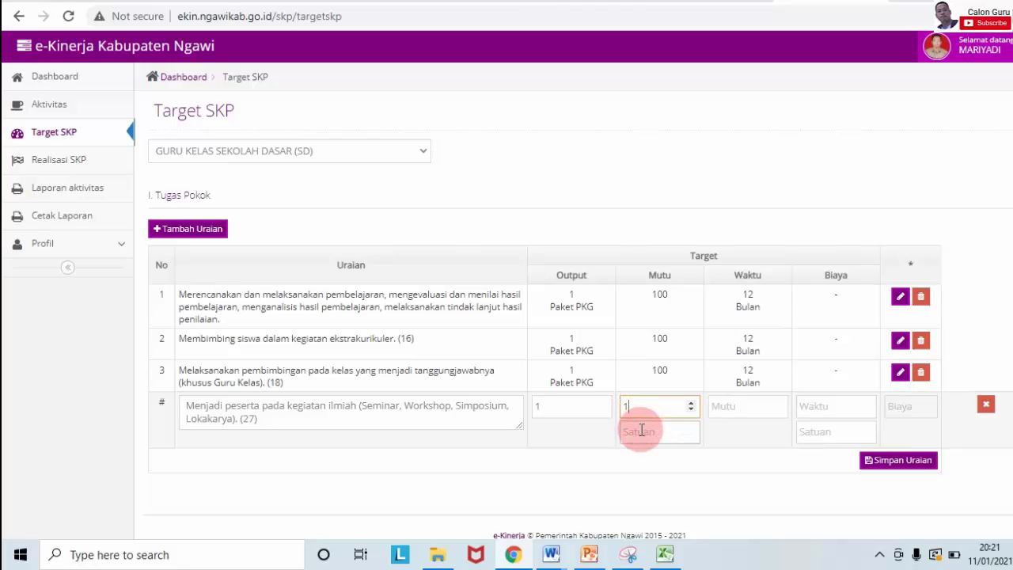
{"action": "left_click", "coordinate": [725, 407]}
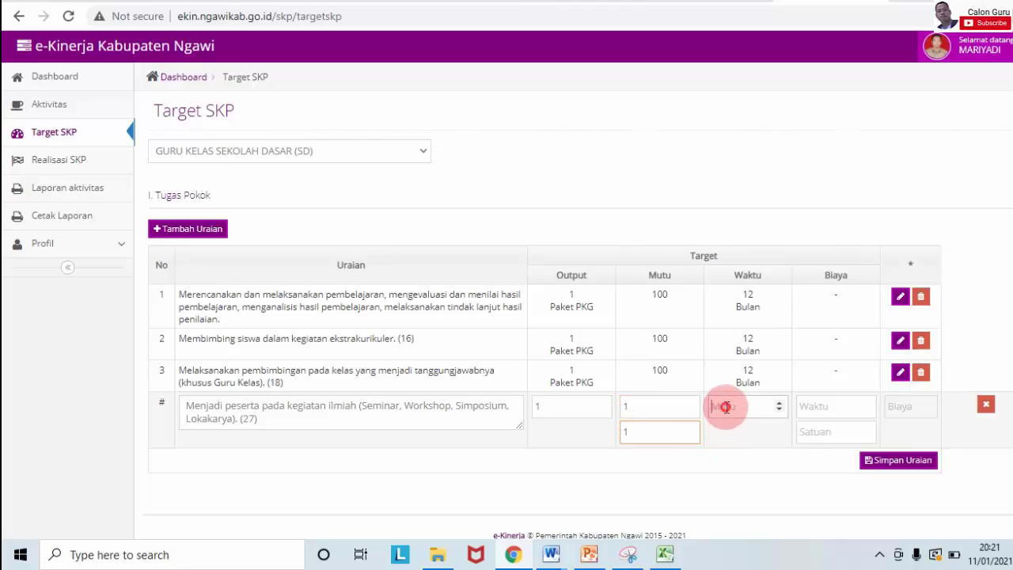
{"action": "left_click", "coordinate": [806, 406]}
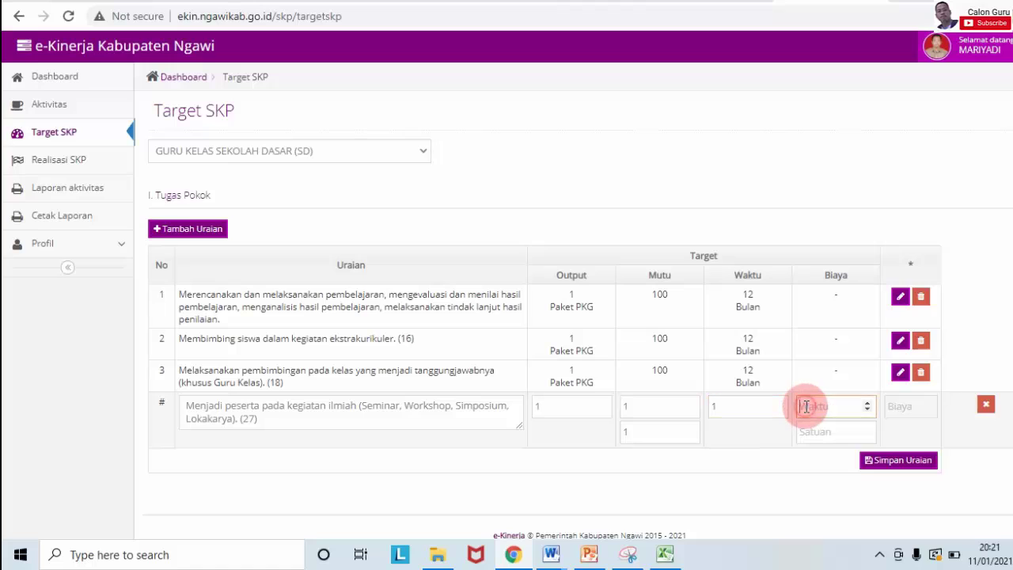
{"action": "type", "text": "1"}
{"action": "left_click", "coordinate": [806, 430]}
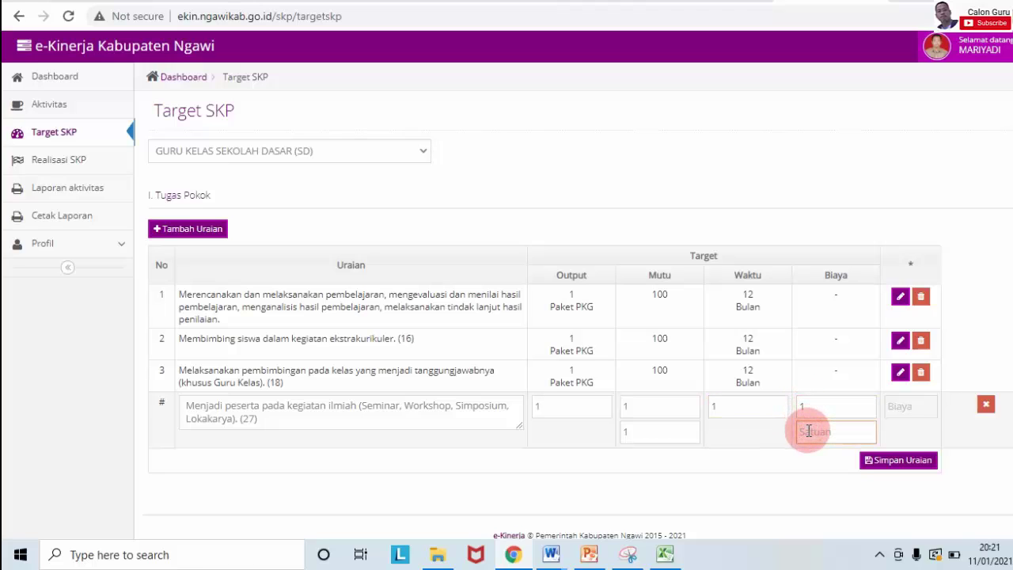
{"action": "type", "text": "1"}
{"action": "left_click", "coordinate": [895, 460]}
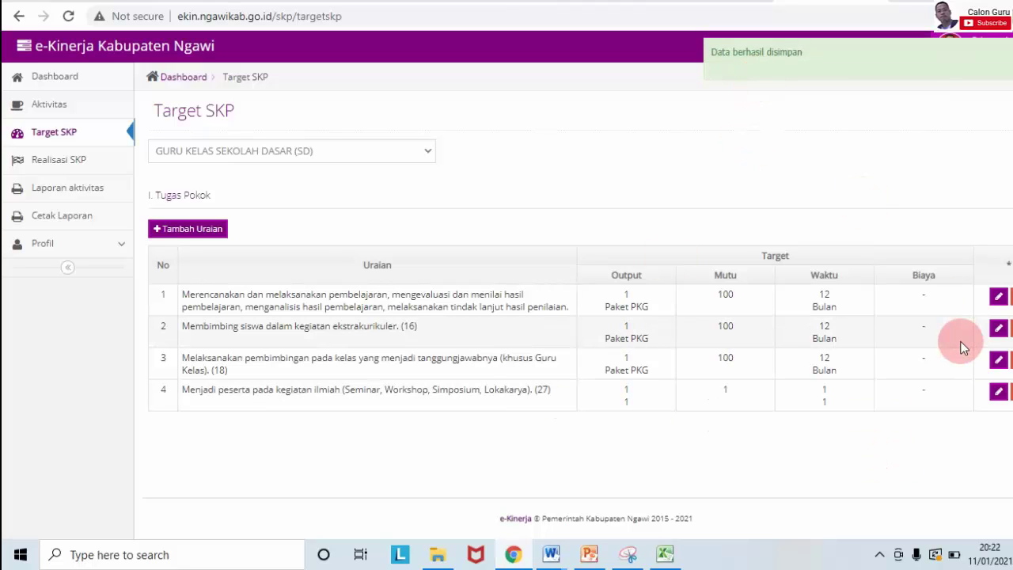
Step: Open duty 4's target form and set its credit to 0.10, checking the SKP sheet
{"action": "left_click", "coordinate": [1001, 404]}
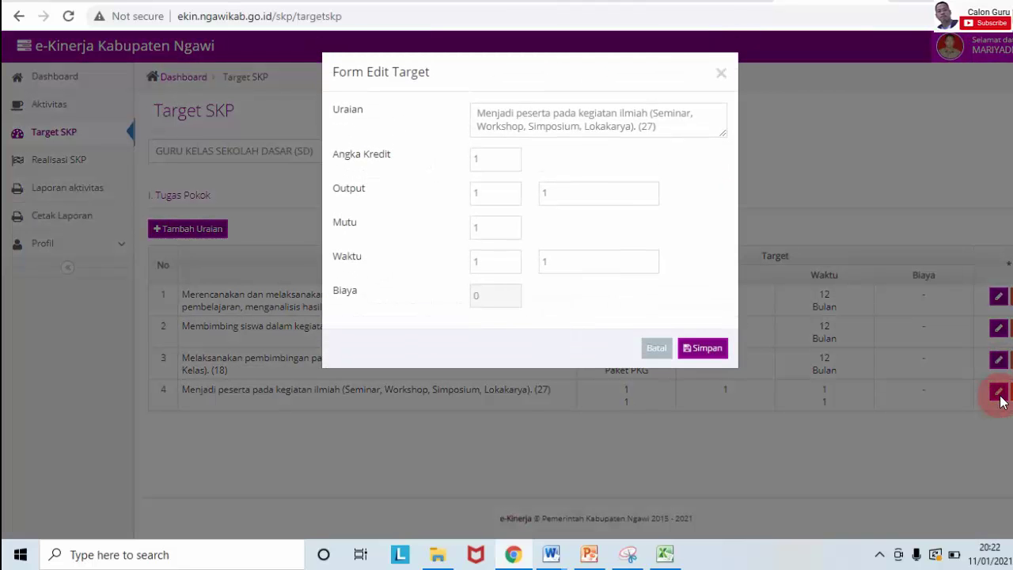
{"action": "left_click", "coordinate": [665, 556]}
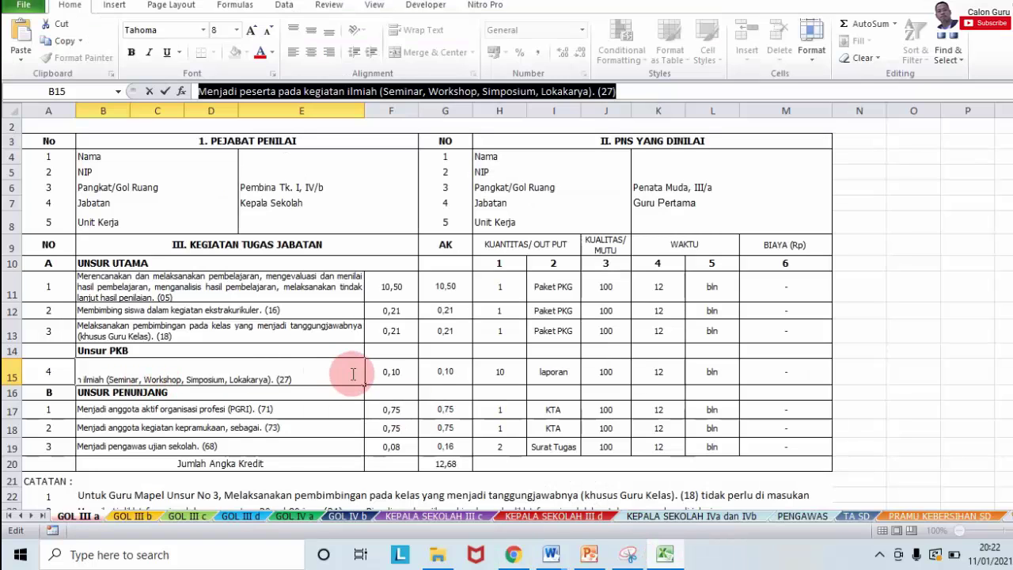
{"action": "left_click", "coordinate": [350, 405]}
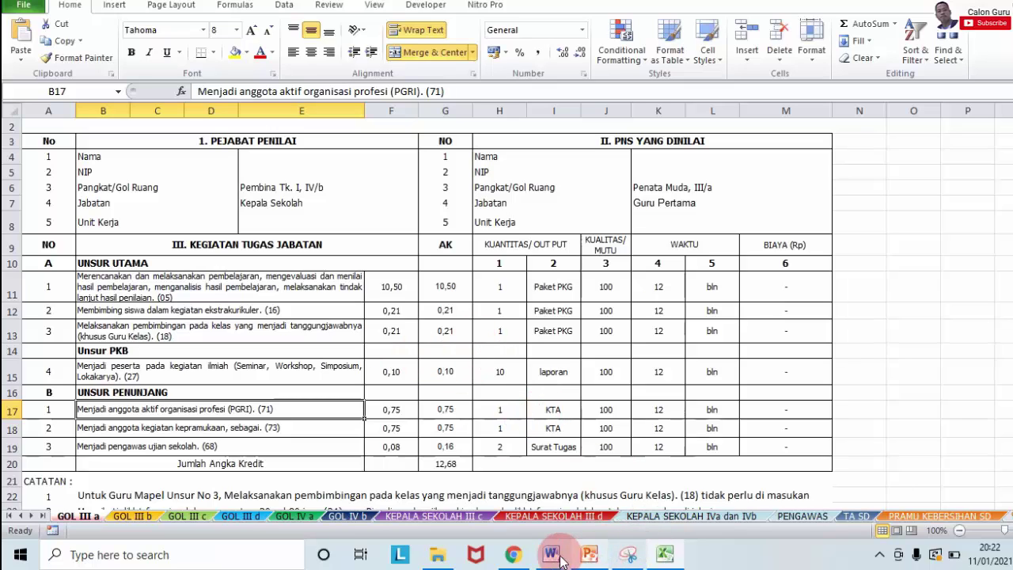
{"action": "left_click", "coordinate": [522, 558]}
{"action": "left_click", "coordinate": [491, 154]}
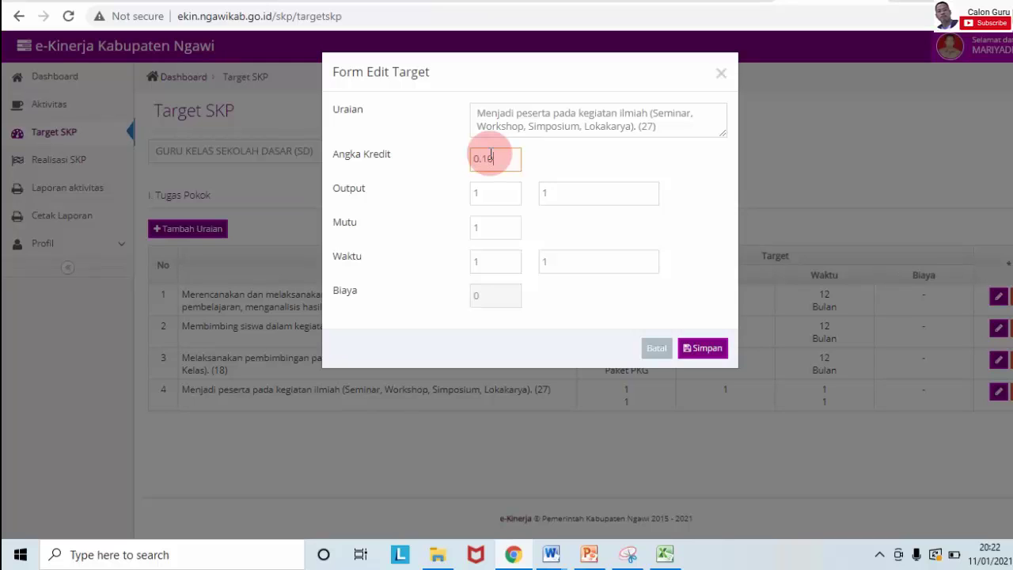
{"action": "type", "text": "0"}
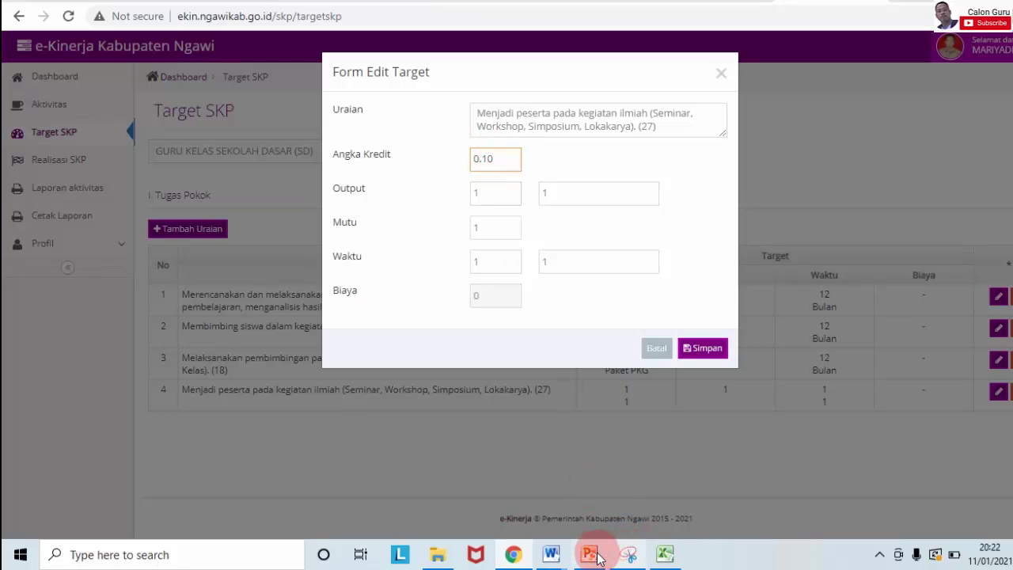
{"action": "left_click", "coordinate": [669, 524]}
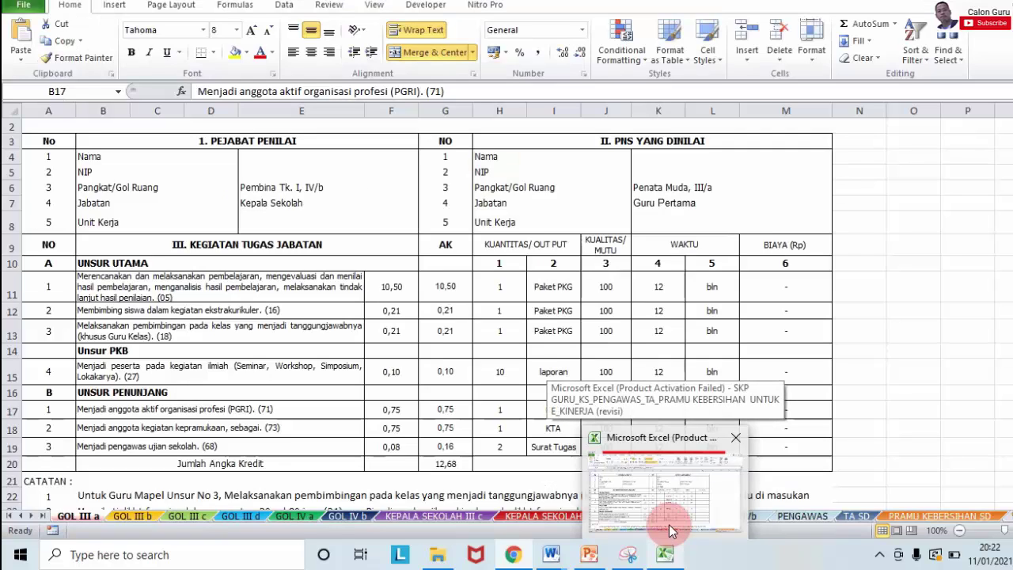
{"action": "left_click", "coordinate": [669, 525]}
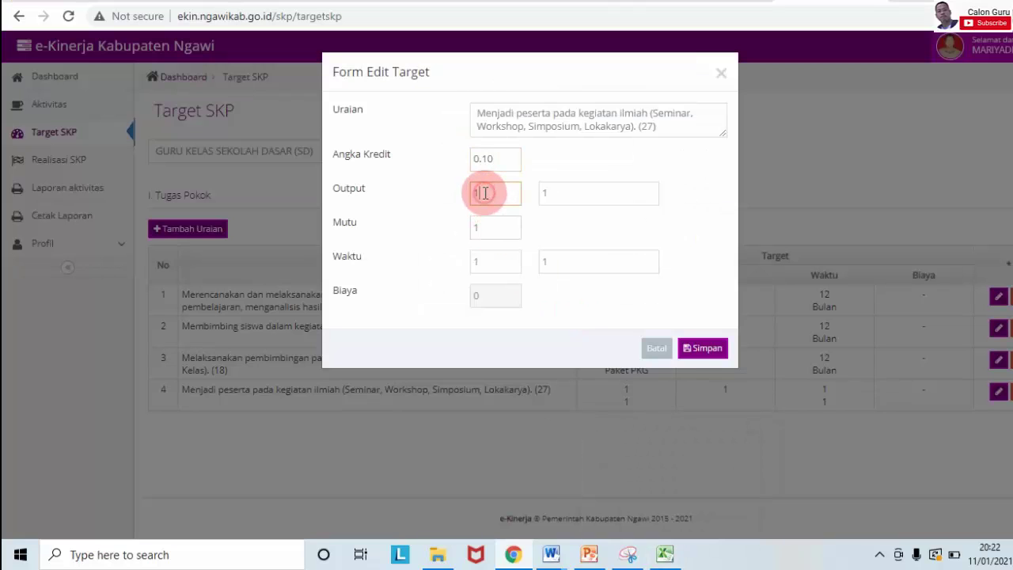
Step: Set duty 4's output to 10 Laporan, quality 100 and time 12 Bulan, then save
{"action": "left_click", "coordinate": [559, 194]}
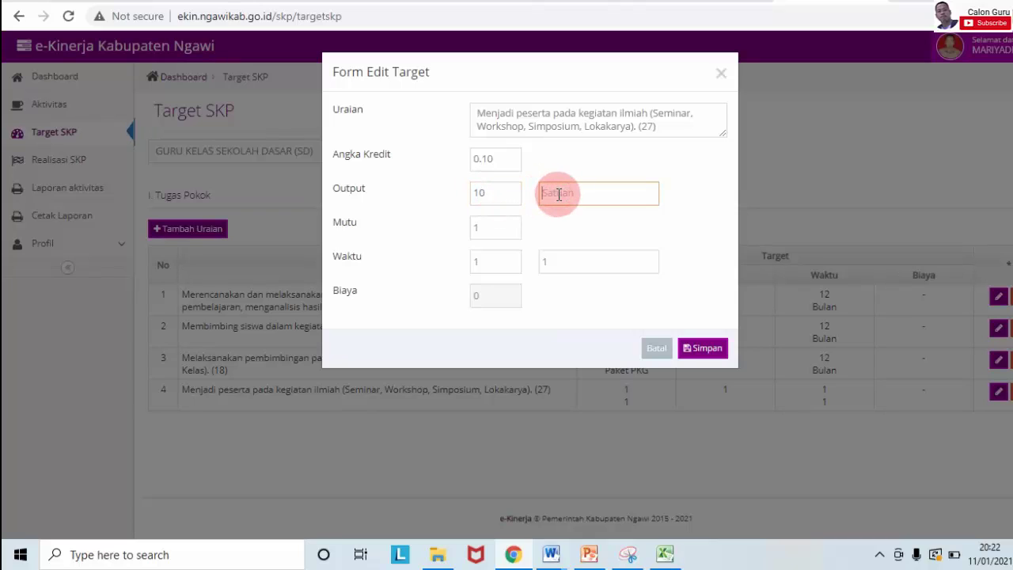
{"action": "key", "text": "Caps_Lock"}
{"action": "type", "text": "Lapora"}
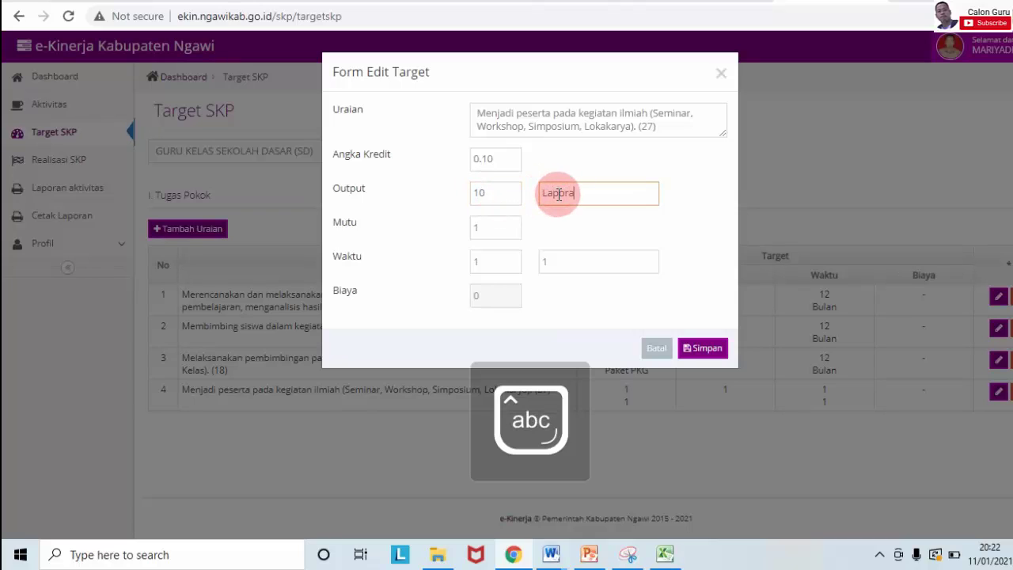
{"action": "type", "text": "n"}
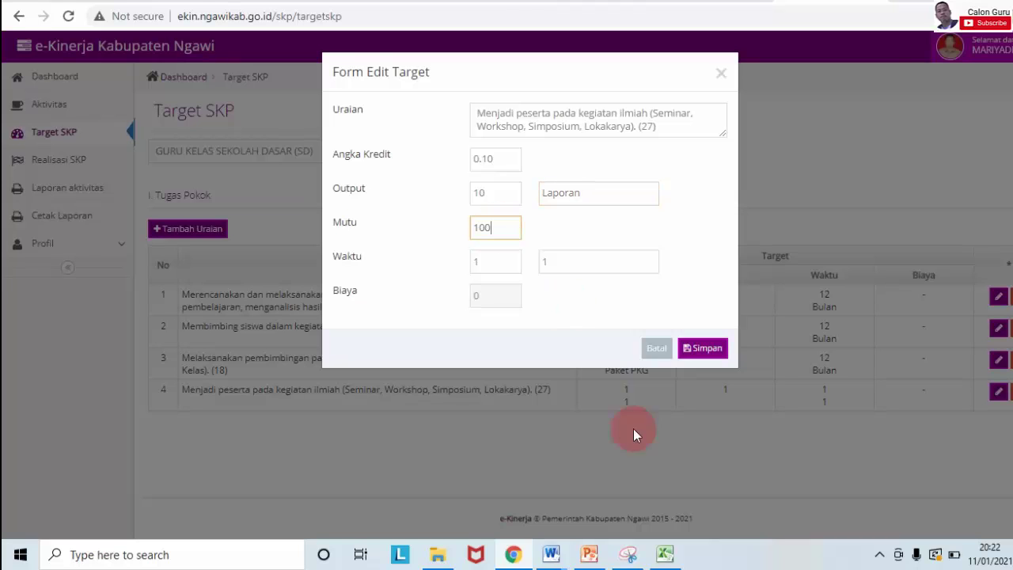
{"action": "mouse_move", "coordinate": [664, 554]}
{"action": "mouse_move", "coordinate": [668, 458]}
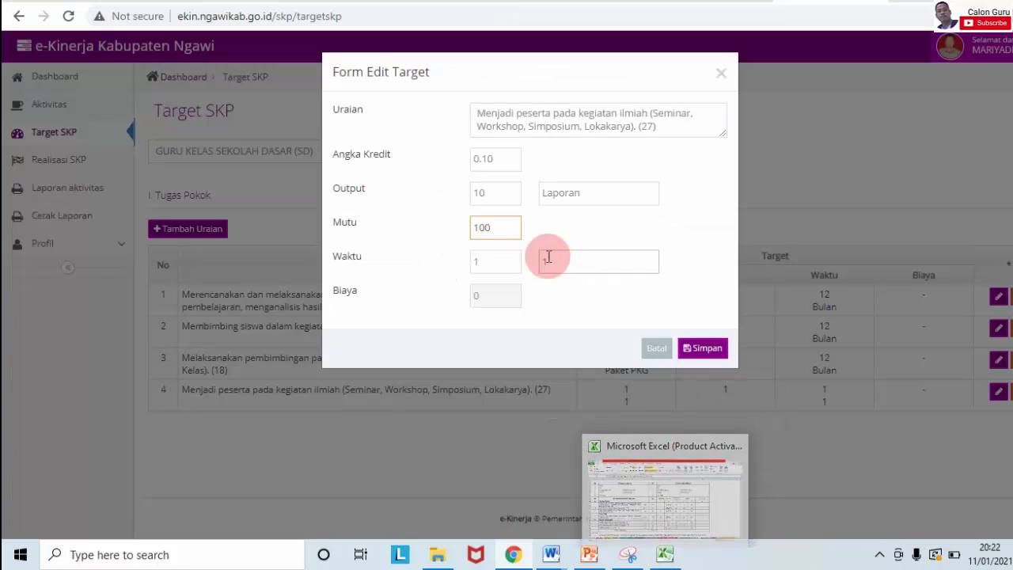
{"action": "left_click", "coordinate": [507, 261]}
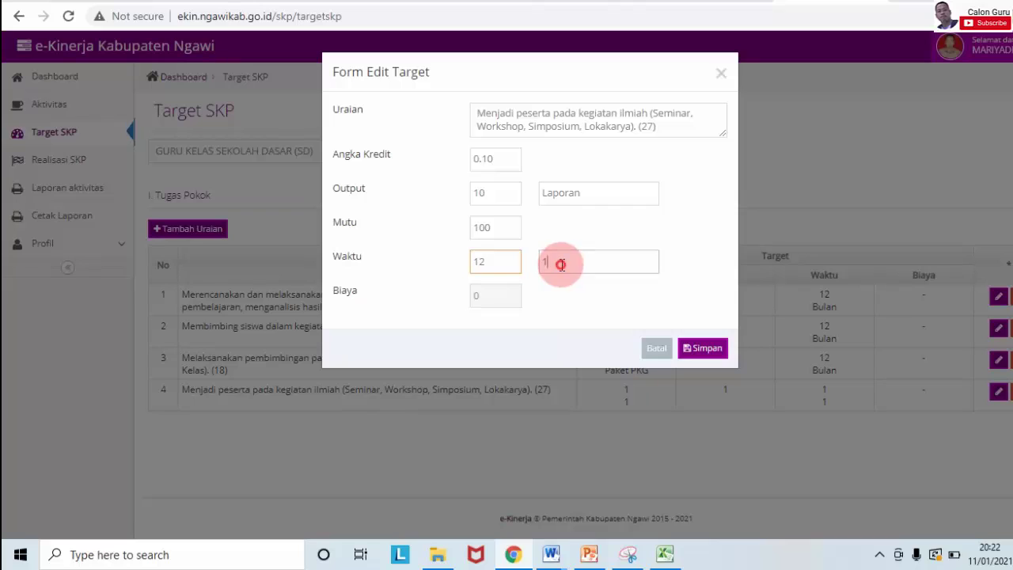
{"action": "double_click", "coordinate": [561, 264]}
{"action": "key", "text": "Caps_Lock"}
{"action": "type", "text": "Bulan"}
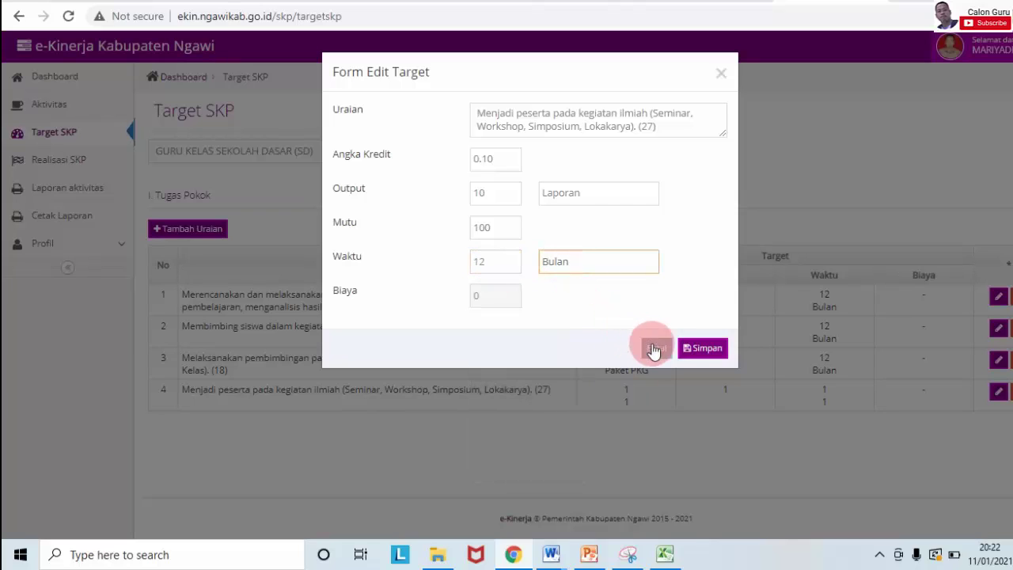
{"action": "left_click", "coordinate": [697, 350]}
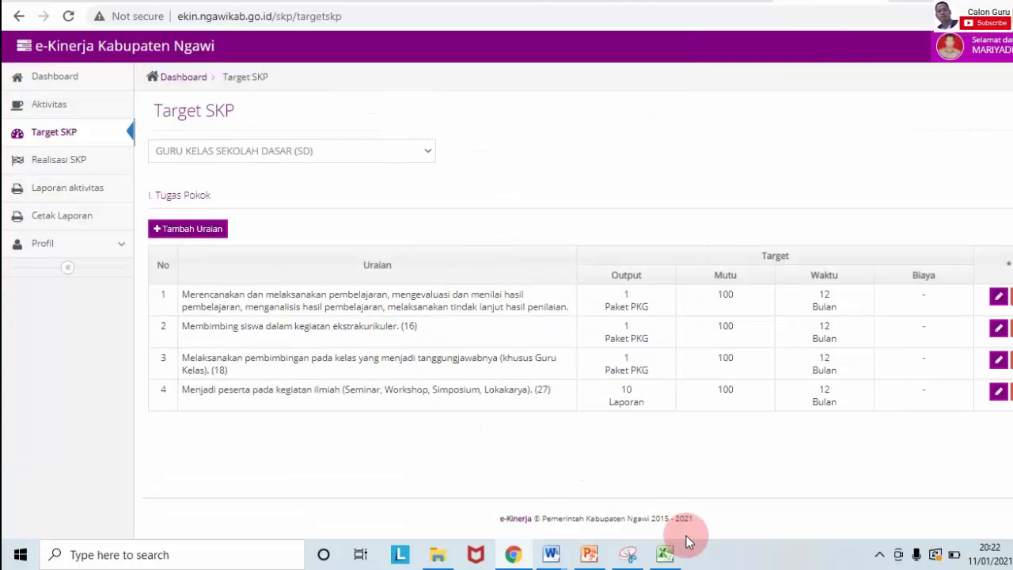
Step: Copy the PGRI membership duty from B17 into a new duty row's description
{"action": "left_click", "coordinate": [665, 554]}
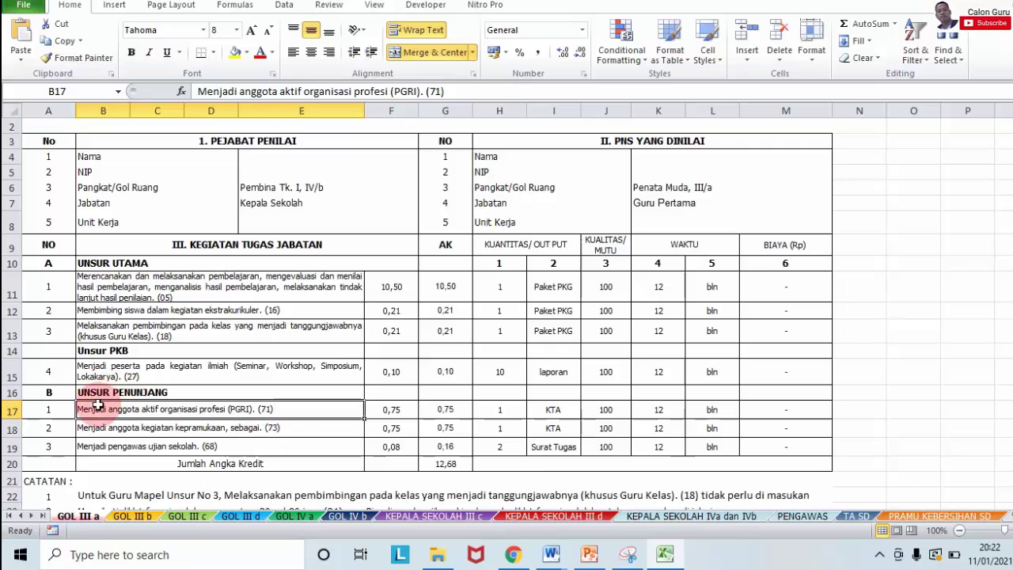
{"action": "left_click", "coordinate": [97, 411]}
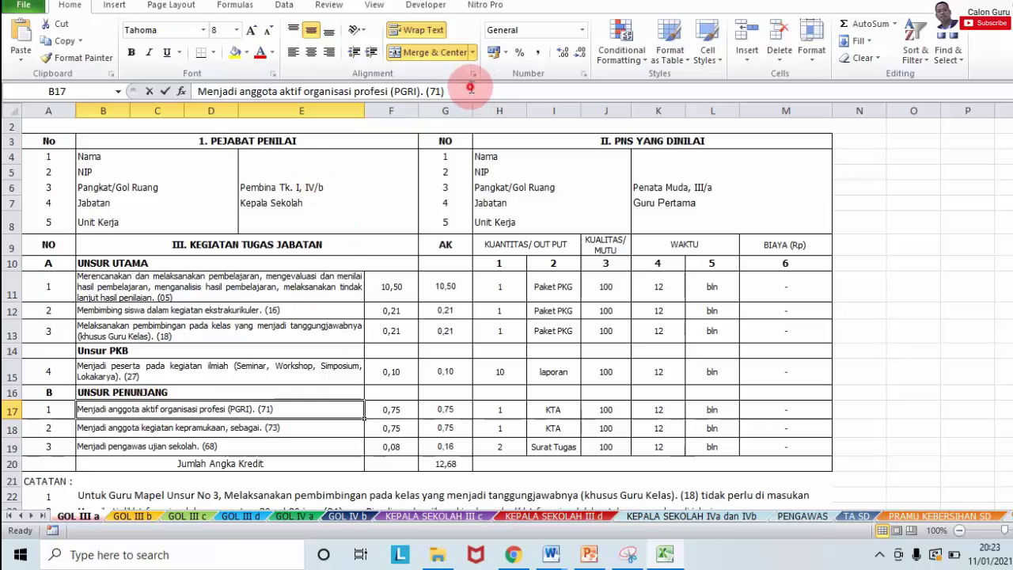
{"action": "left_click_drag", "start_coordinate": [470, 88], "coordinate": [180, 83]}
{"action": "key", "text": "ctrl+c"}
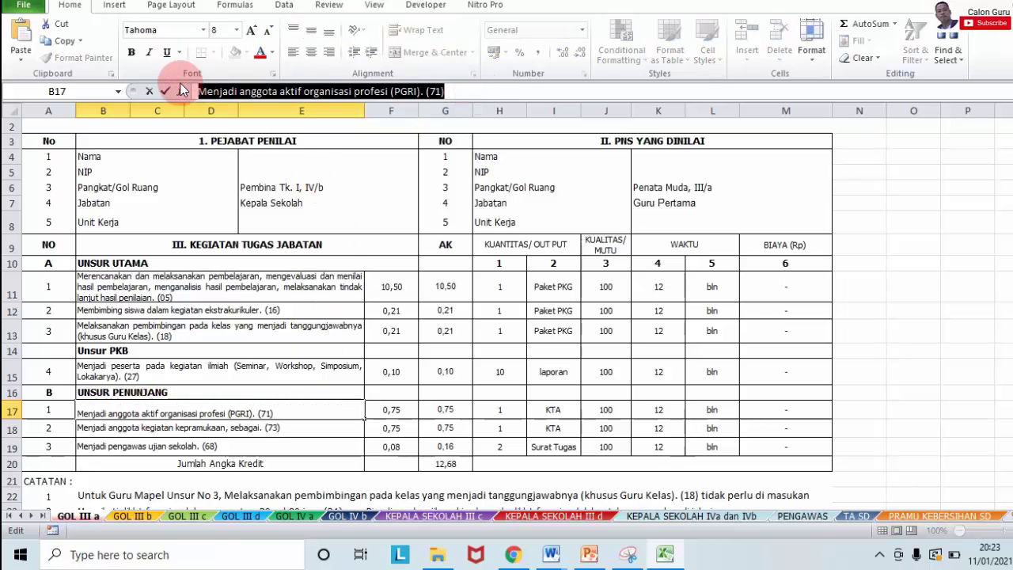
{"action": "left_click", "coordinate": [513, 554]}
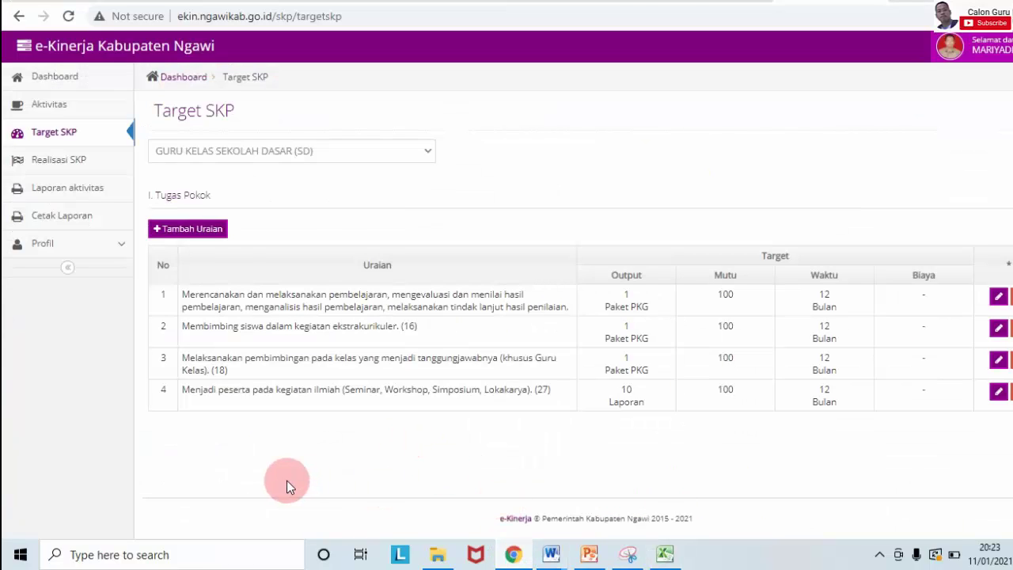
{"action": "left_click", "coordinate": [202, 234]}
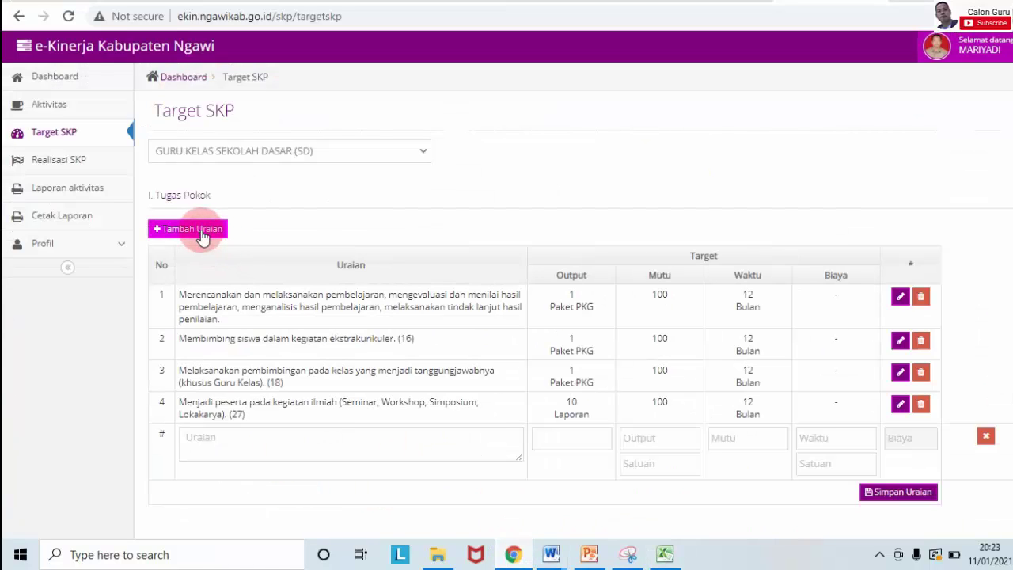
{"action": "left_click", "coordinate": [405, 448]}
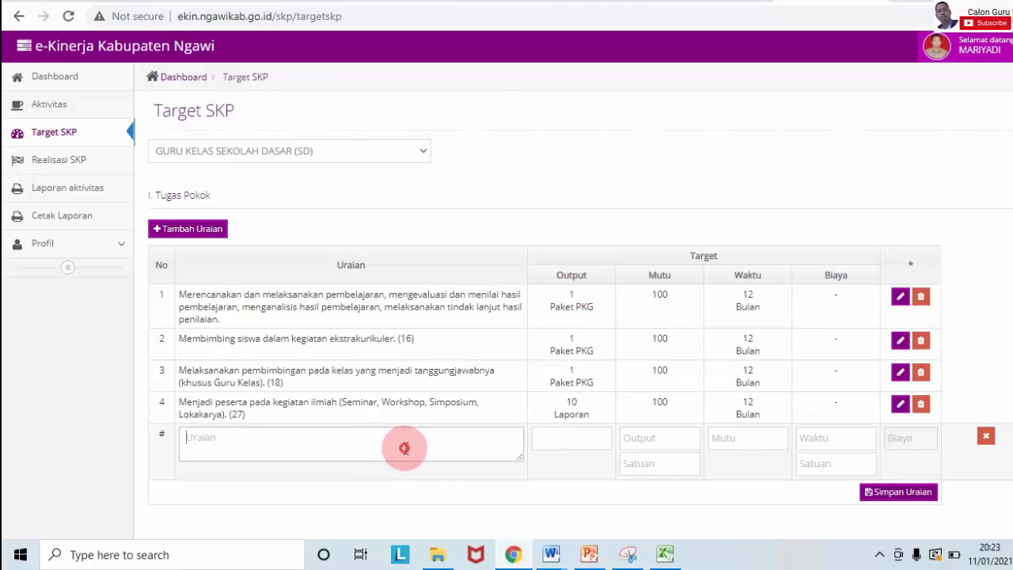
{"action": "key", "text": "ctrl+v"}
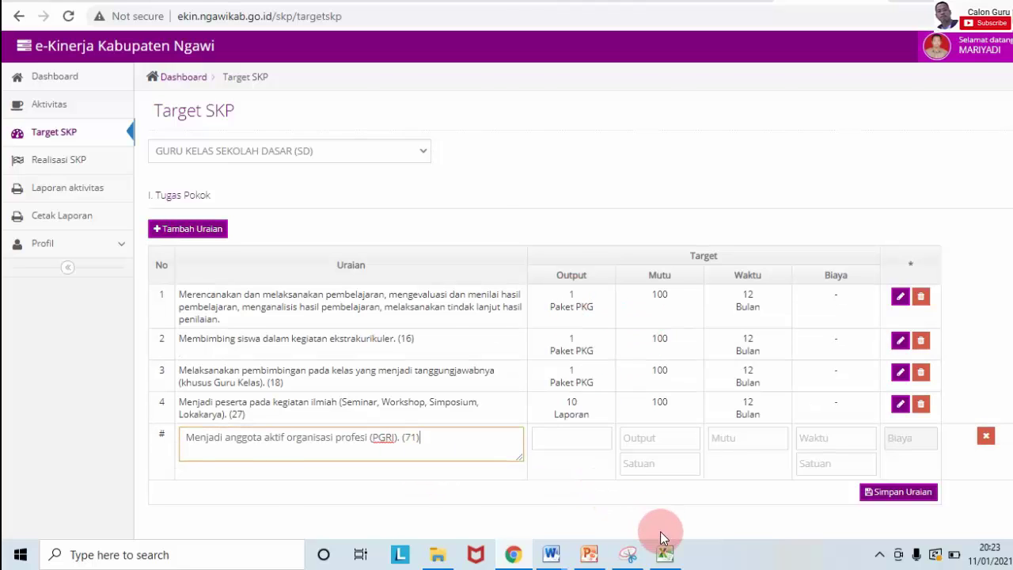
Step: Fill the PGRI duty's target fields with placeholder 1s and save the row
{"action": "left_click", "coordinate": [665, 554]}
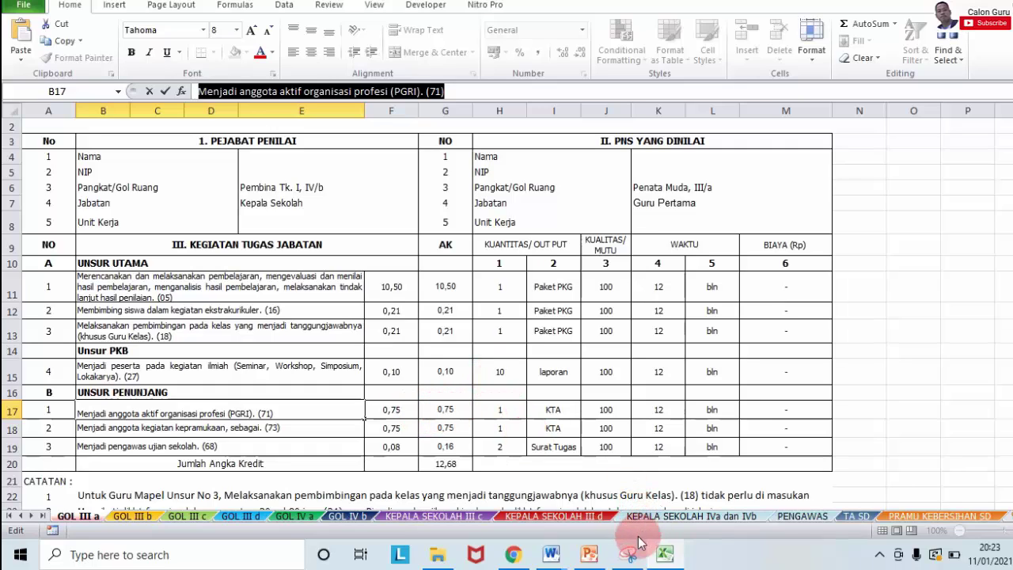
{"action": "left_click", "coordinate": [513, 554]}
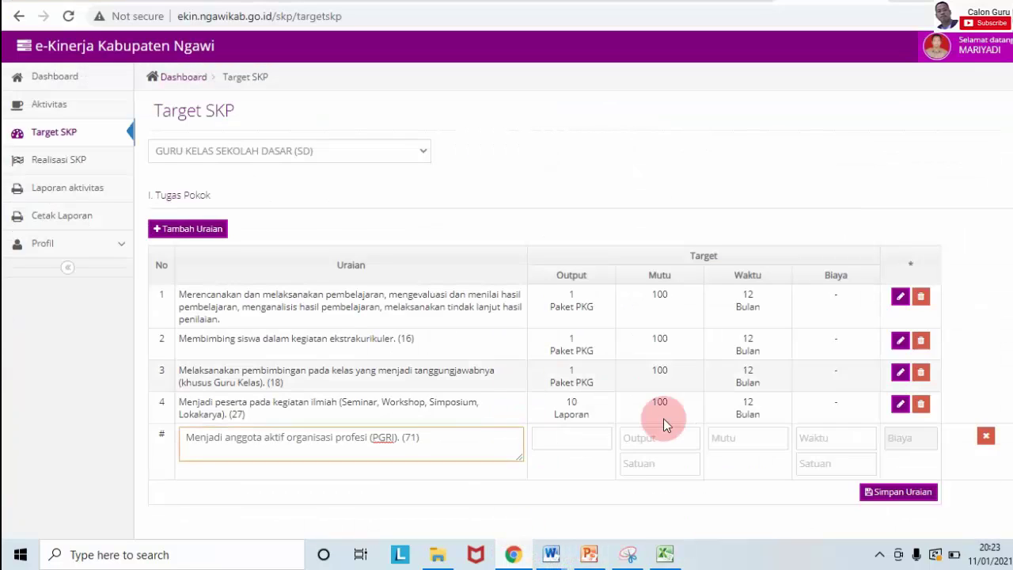
{"action": "left_click", "coordinate": [588, 445]}
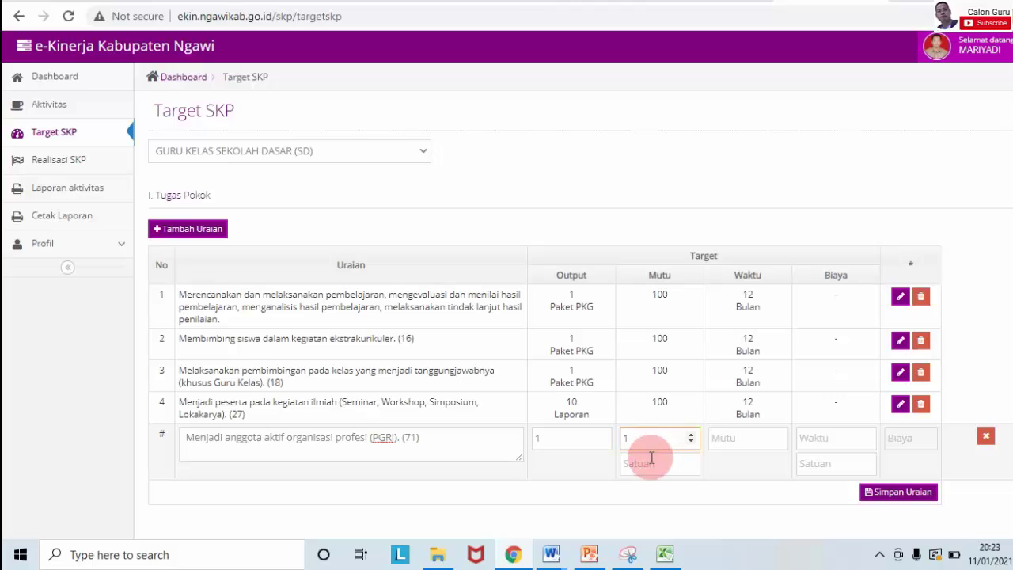
{"action": "left_click", "coordinate": [720, 435]}
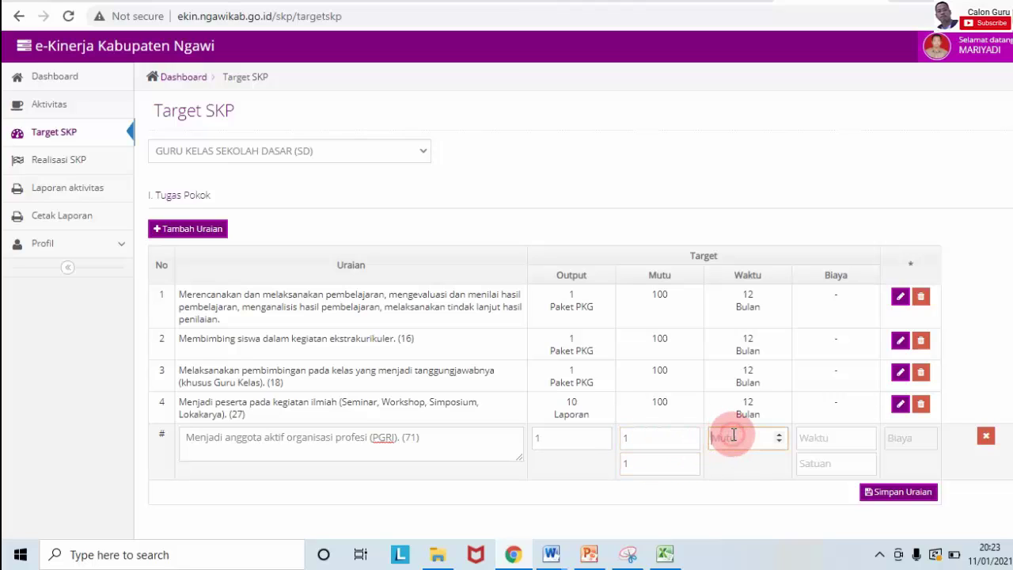
{"action": "left_click", "coordinate": [809, 437]}
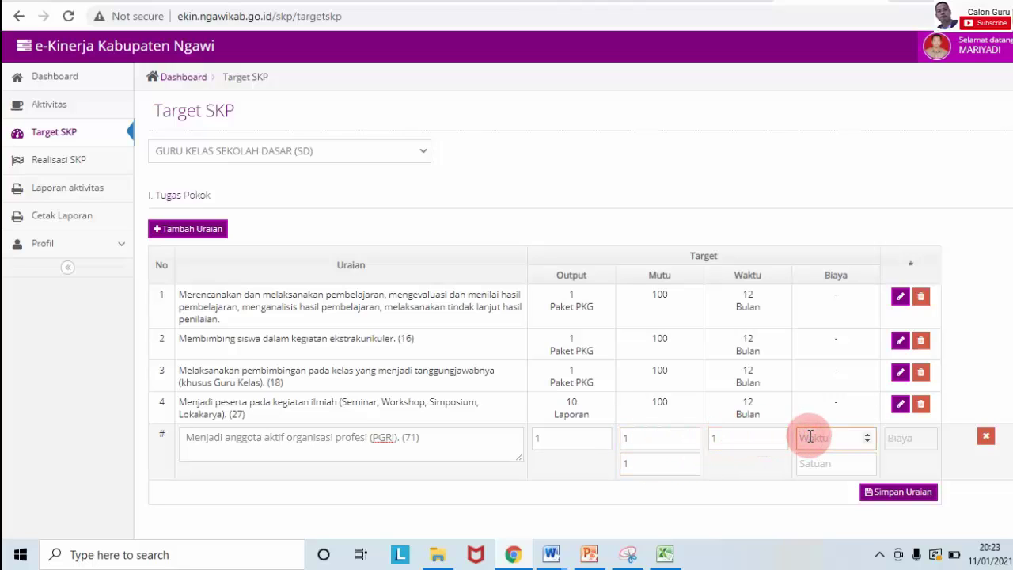
{"action": "left_click", "coordinate": [811, 463]}
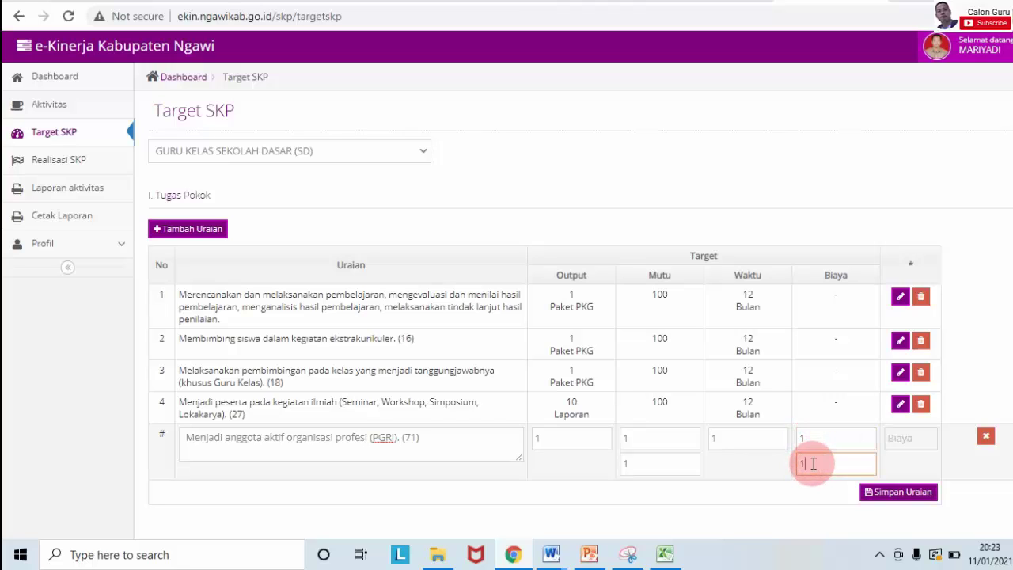
{"action": "left_click", "coordinate": [884, 491]}
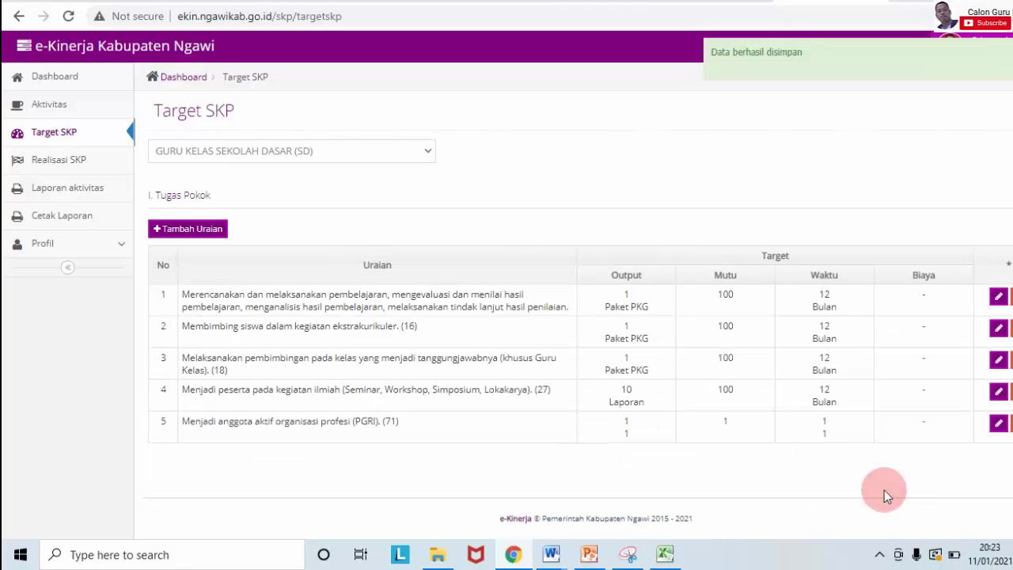
Step: Open duty 5's target form and set its credit to 0.75 and output unit to KTA
{"action": "left_click", "coordinate": [998, 424]}
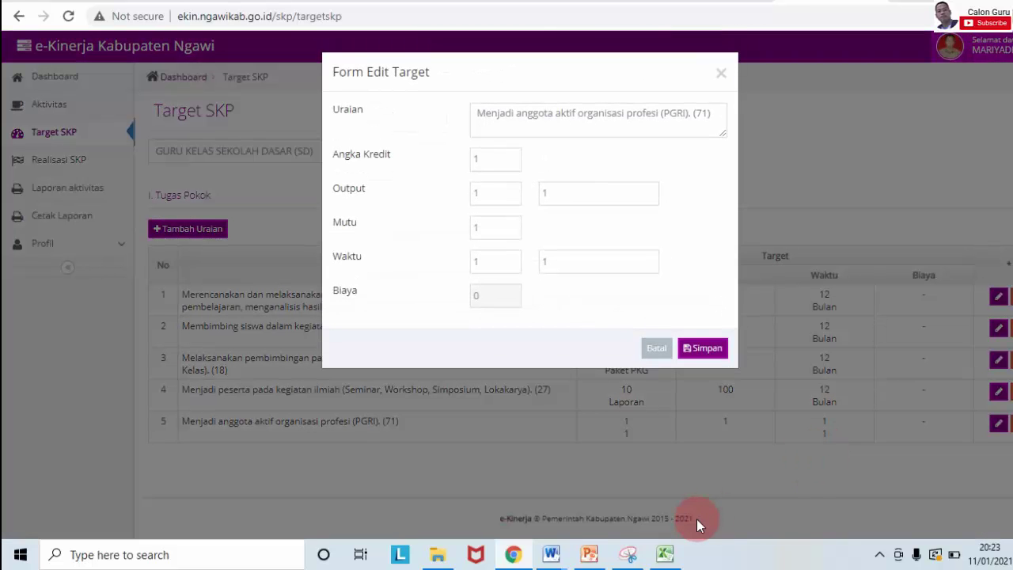
{"action": "mouse_move", "coordinate": [667, 552]}
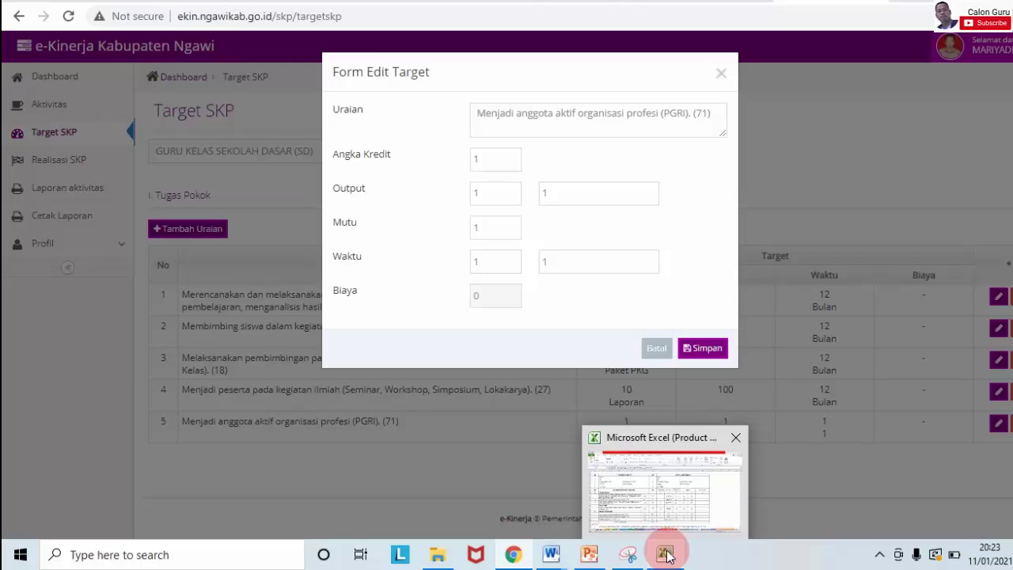
{"action": "mouse_move", "coordinate": [682, 508]}
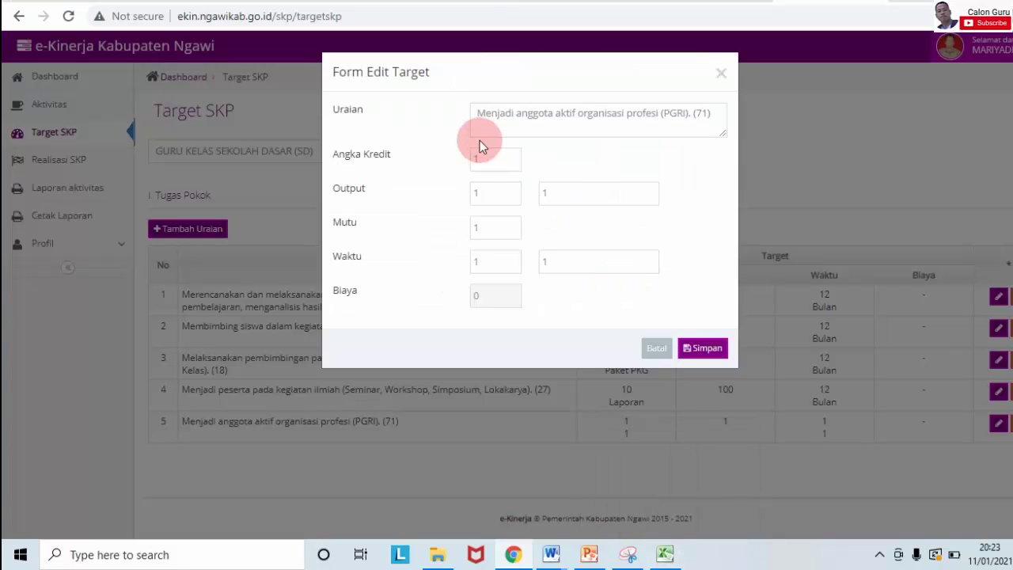
{"action": "left_click", "coordinate": [488, 160]}
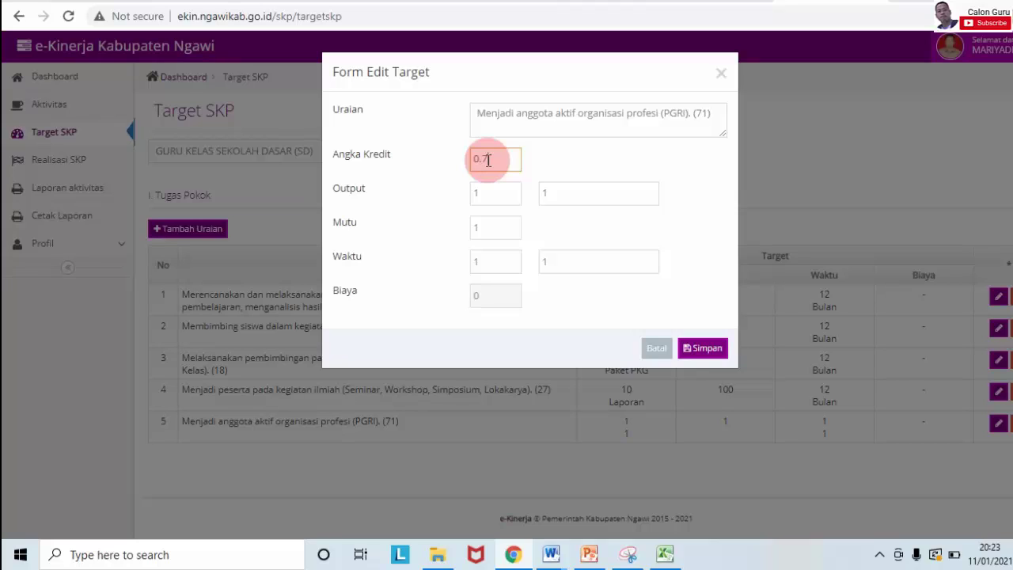
{"action": "type", "text": "0.75"}
{"action": "left_click", "coordinate": [489, 191]}
{"action": "double_click", "coordinate": [554, 192]}
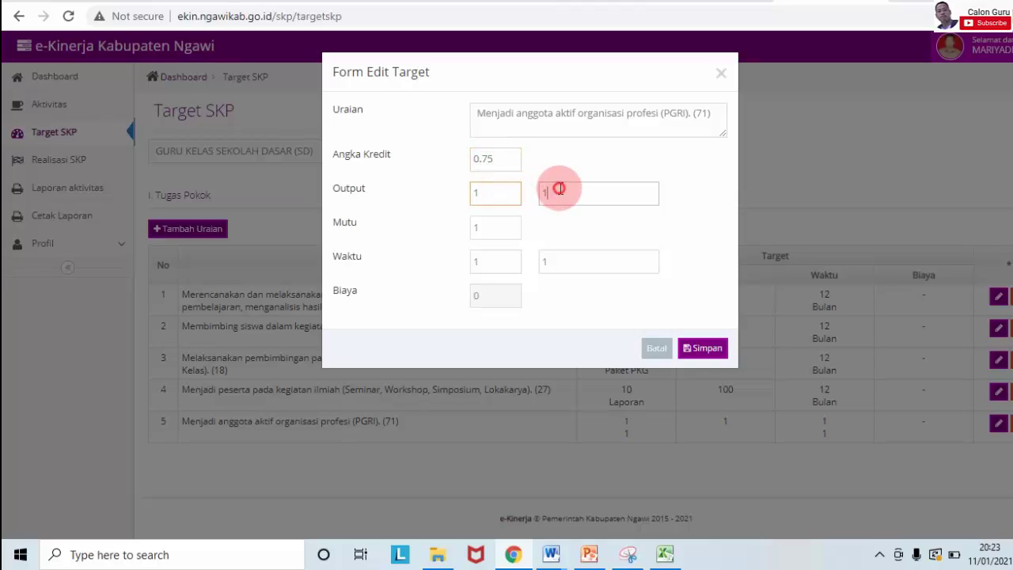
{"action": "key", "text": "Caps_Lock"}
{"action": "type", "text": "KTA"}
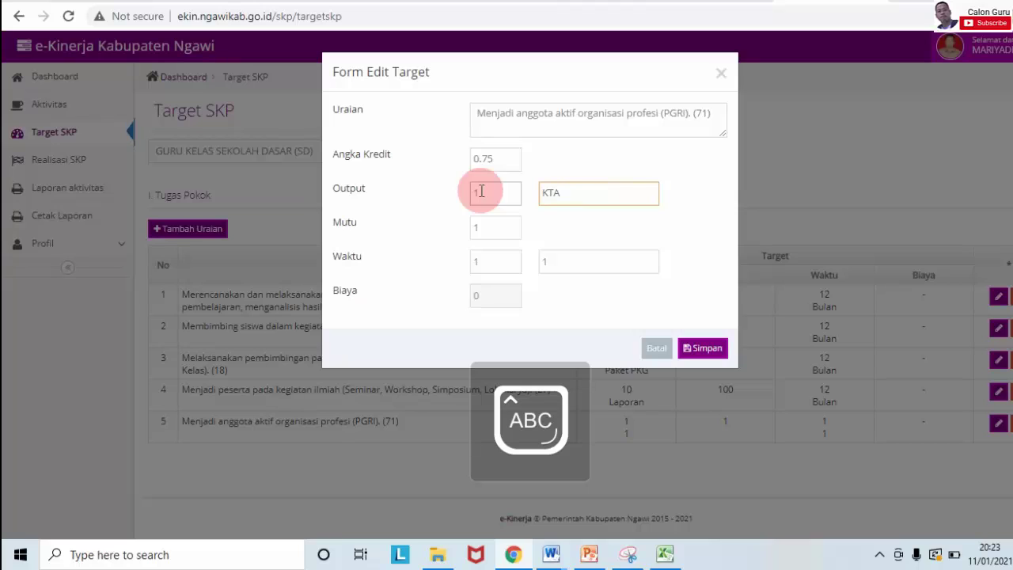
Step: Set duty 5's quality to 100 and time unit to Bulan, then save
{"action": "double_click", "coordinate": [481, 227]}
{"action": "type", "text": "100"}
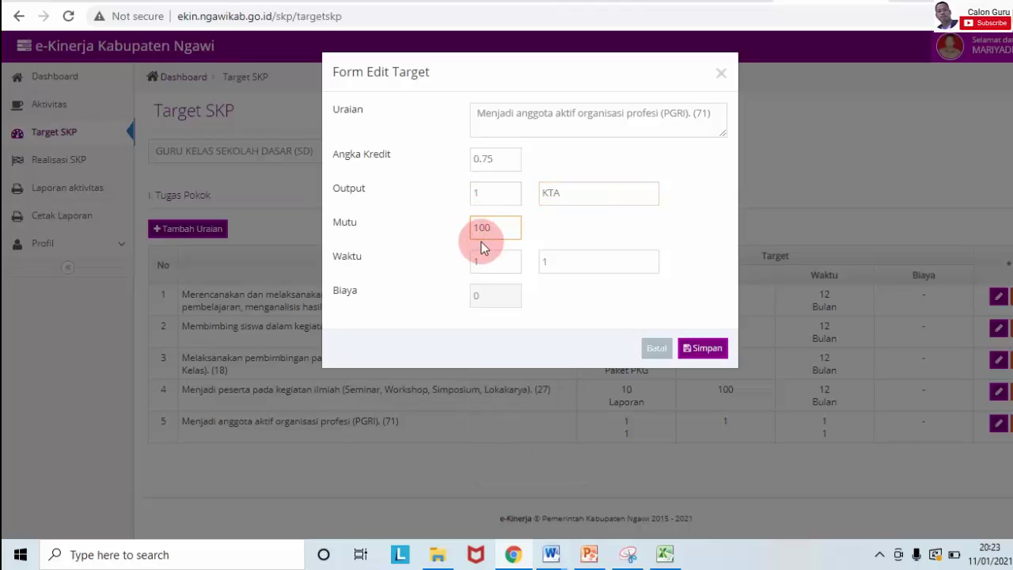
{"action": "type", "text": "2"}
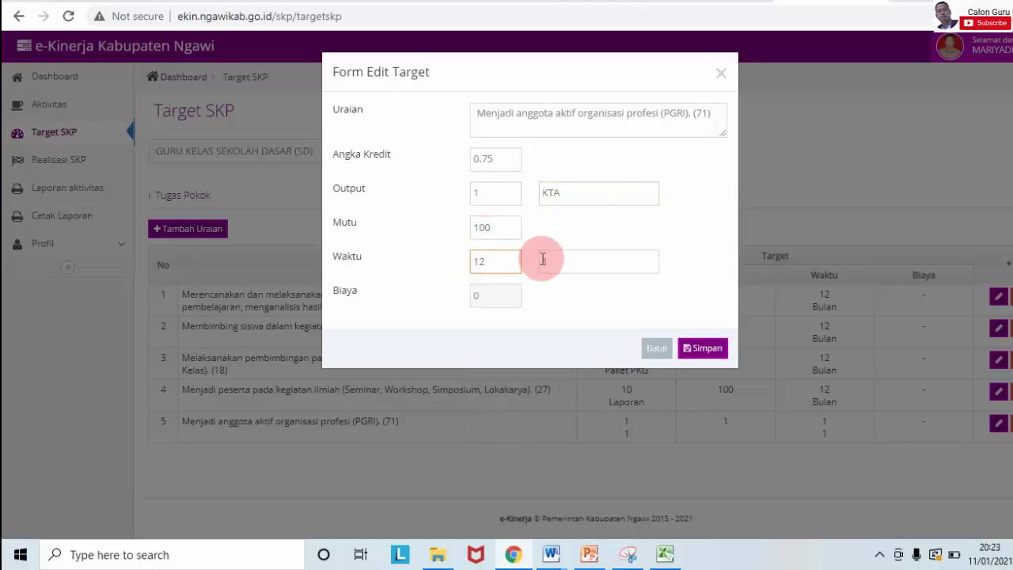
{"action": "double_click", "coordinate": [545, 261]}
{"action": "type", "text": "B"}
{"action": "key", "text": "Caps_Lock"}
{"action": "type", "text": "ula"}
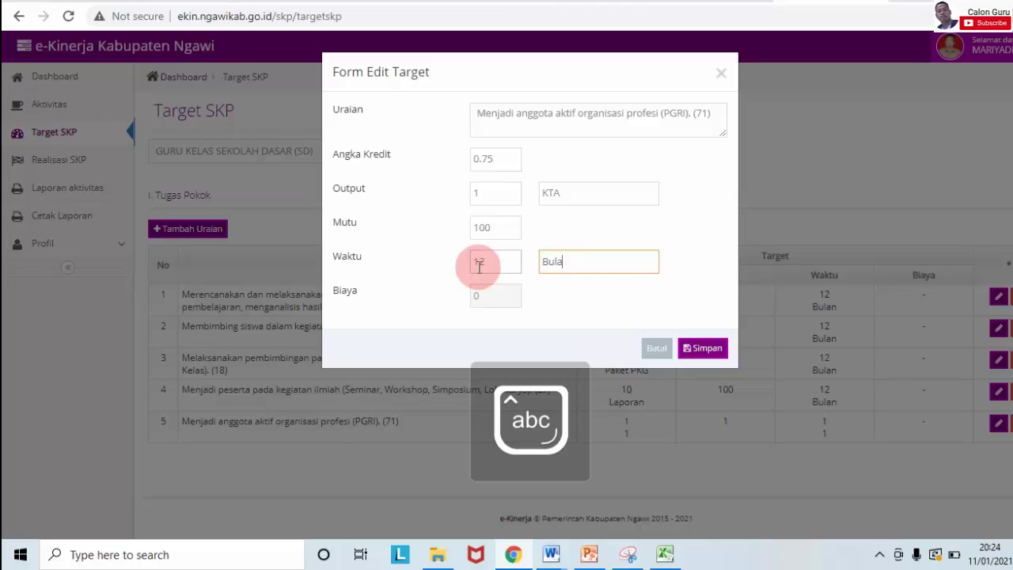
{"action": "type", "text": "n"}
{"action": "left_click", "coordinate": [705, 347]}
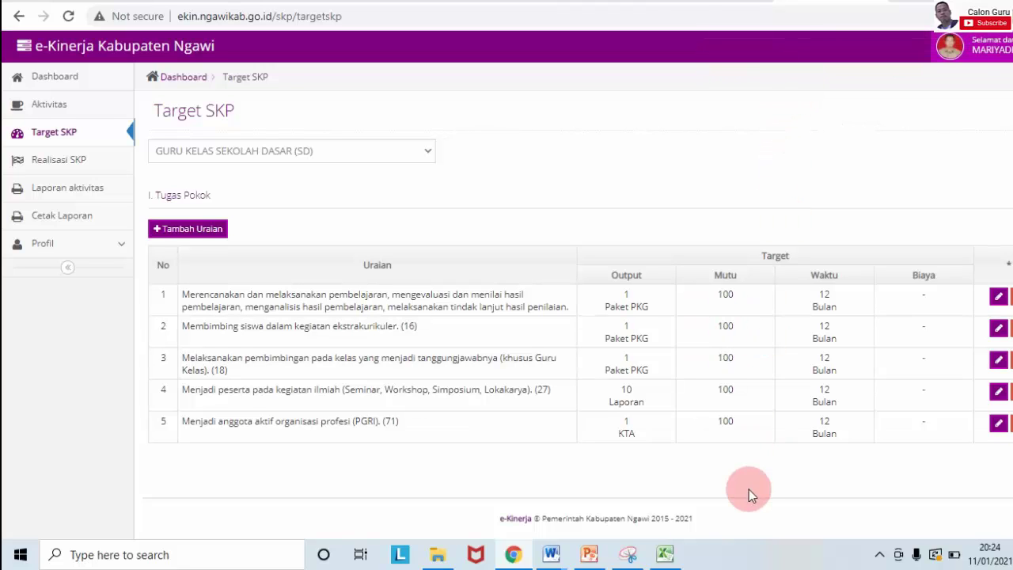
Step: Copy the scouting duty from B18 into a new duty row's description
{"action": "left_click", "coordinate": [665, 555]}
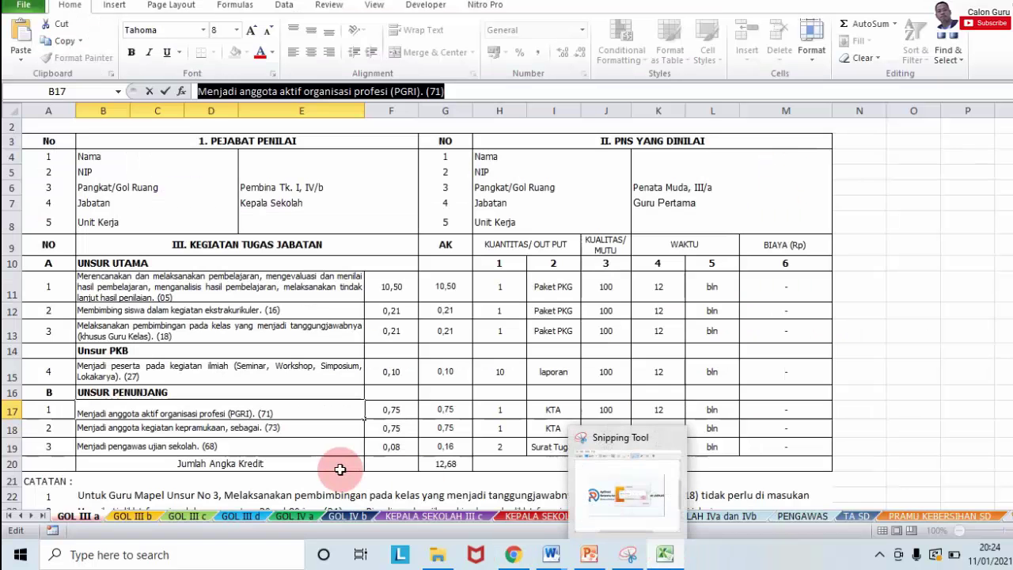
{"action": "left_click", "coordinate": [227, 429]}
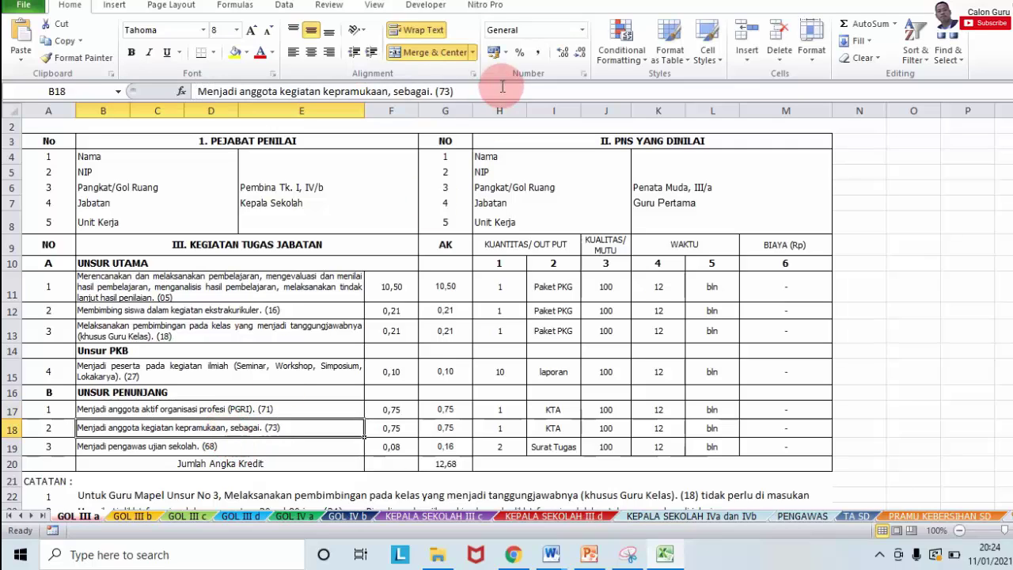
{"action": "left_click_drag", "start_coordinate": [482, 94], "coordinate": [176, 99]}
{"action": "key", "text": "ctrl+c"}
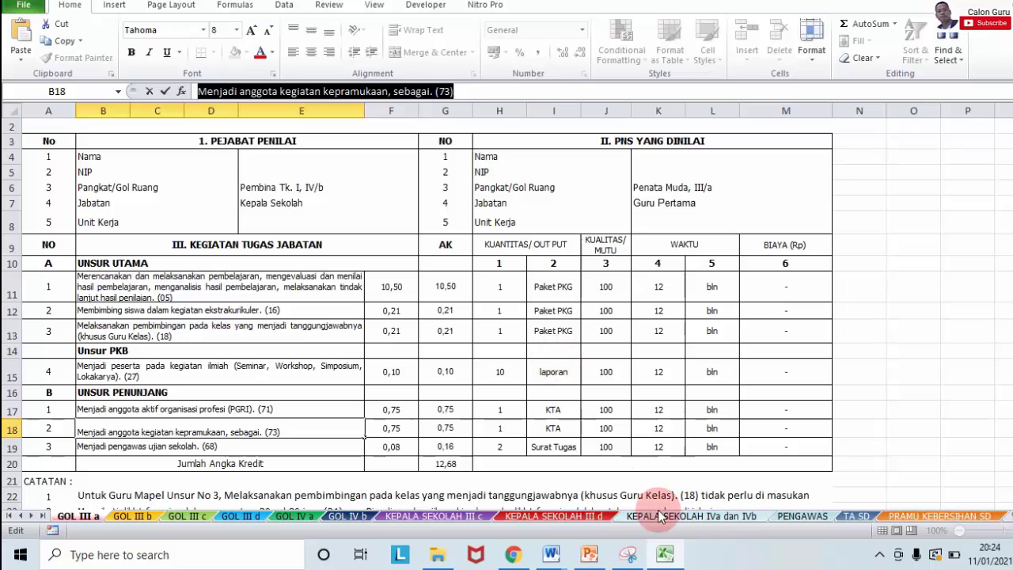
{"action": "left_click", "coordinate": [515, 555]}
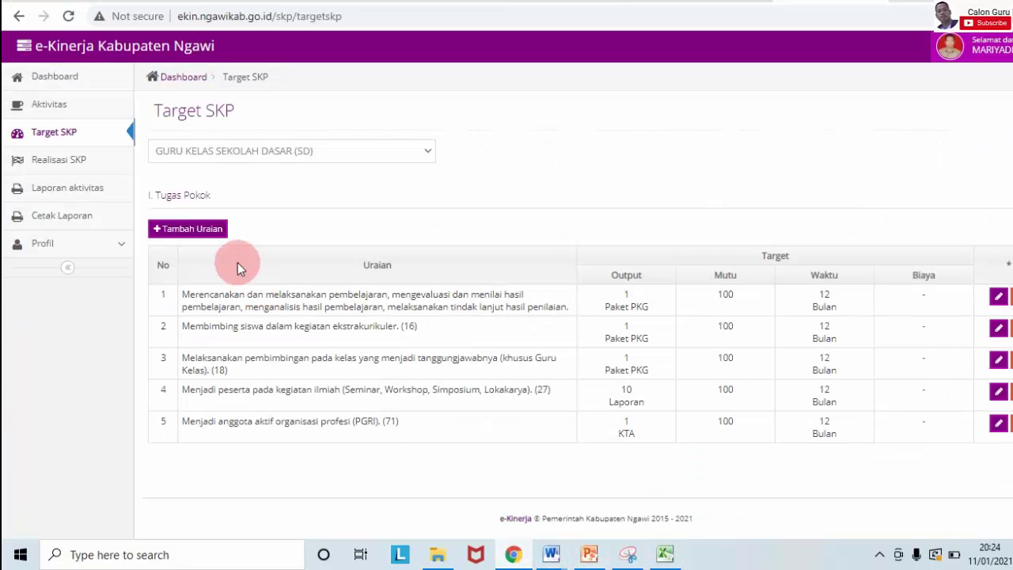
{"action": "left_click", "coordinate": [206, 236]}
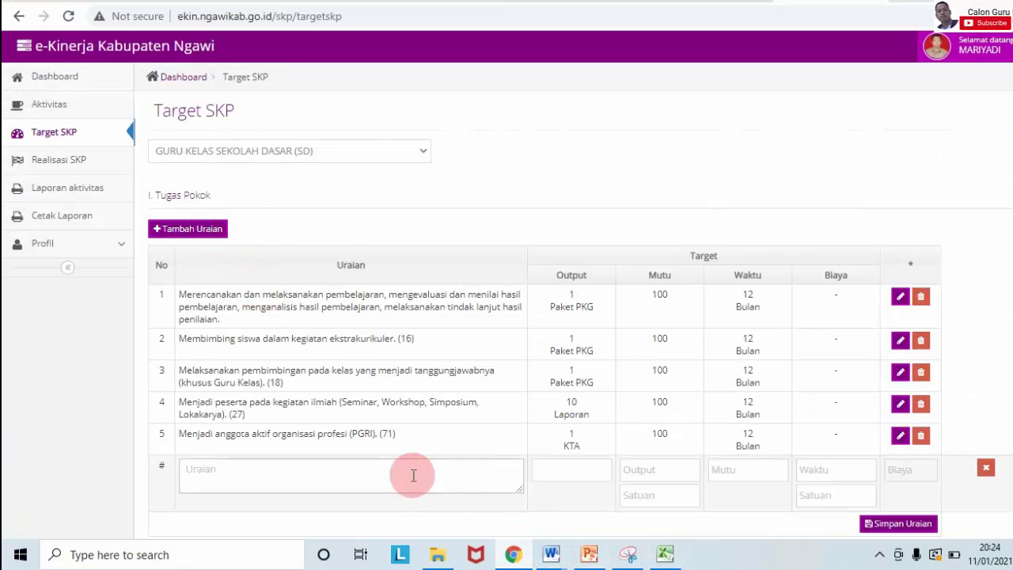
{"action": "left_click", "coordinate": [370, 484]}
{"action": "key", "text": "ctrl+v"}
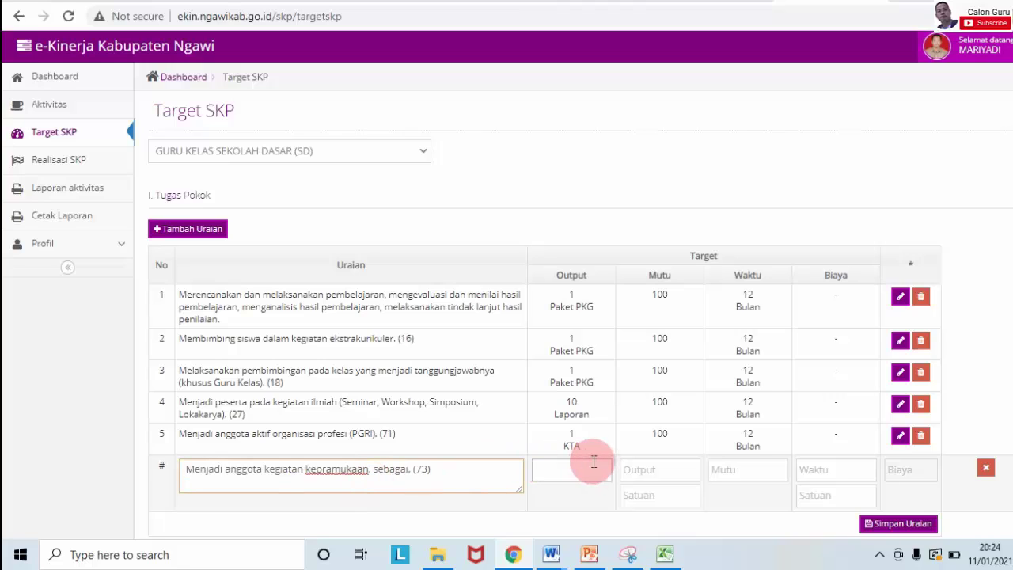
Step: Enter 1 in every target field of the scouting duty and save it as row 6
{"action": "type", "text": "1"}
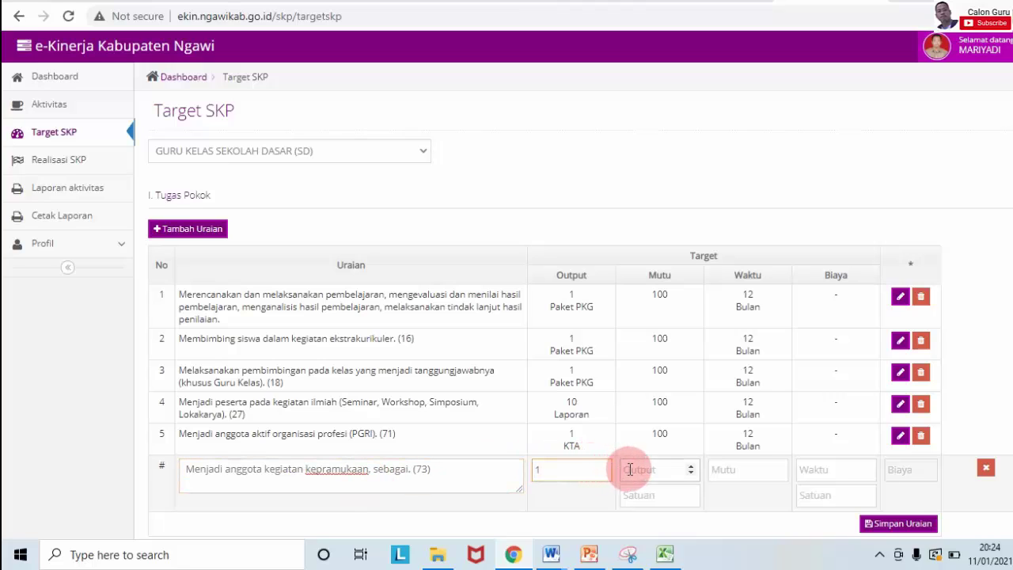
{"action": "left_click", "coordinate": [629, 470]}
{"action": "type", "text": "1"}
{"action": "left_click", "coordinate": [637, 494]}
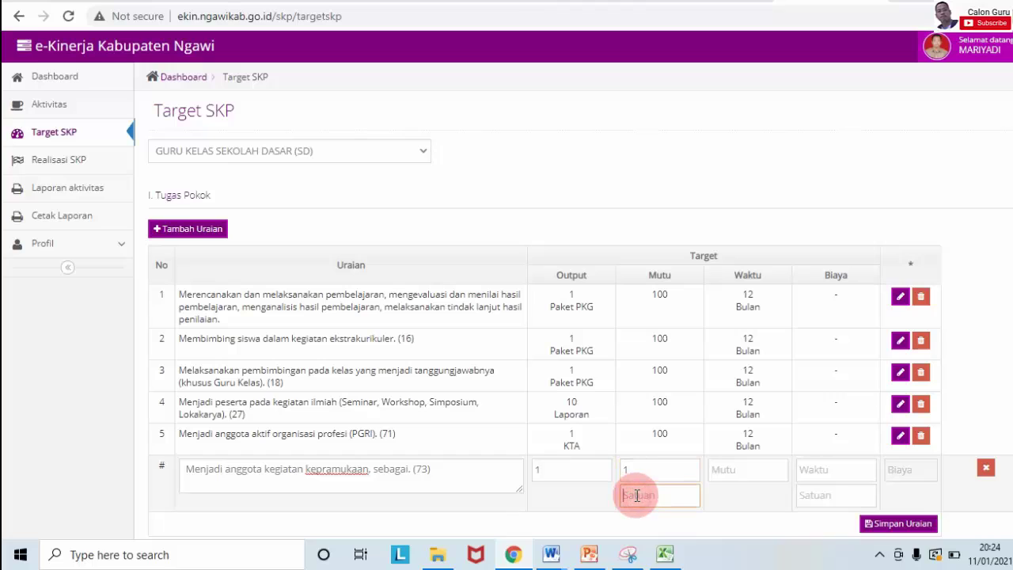
{"action": "type", "text": "1"}
{"action": "left_click", "coordinate": [717, 475]}
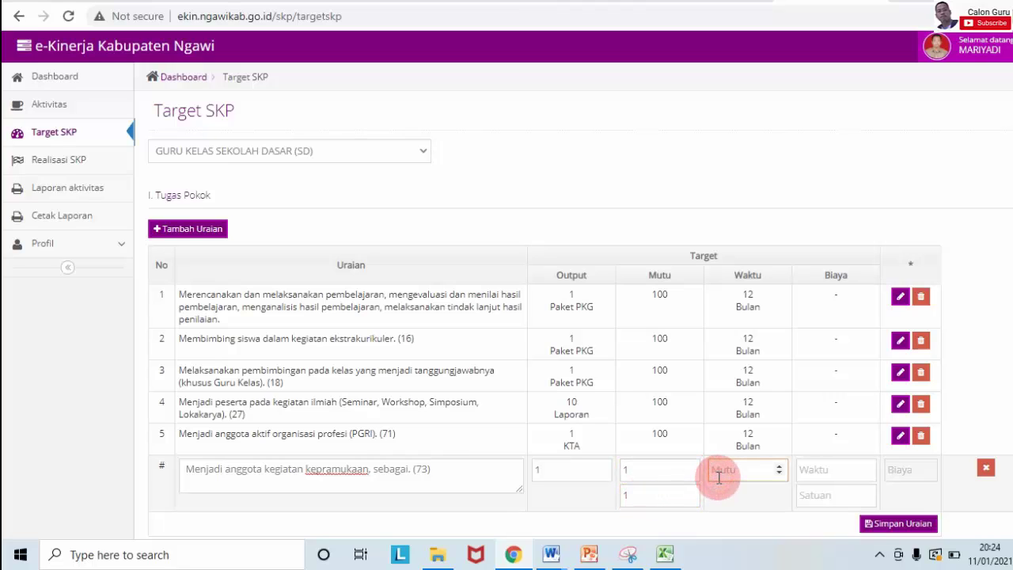
{"action": "type", "text": "1"}
{"action": "left_click", "coordinate": [814, 468]}
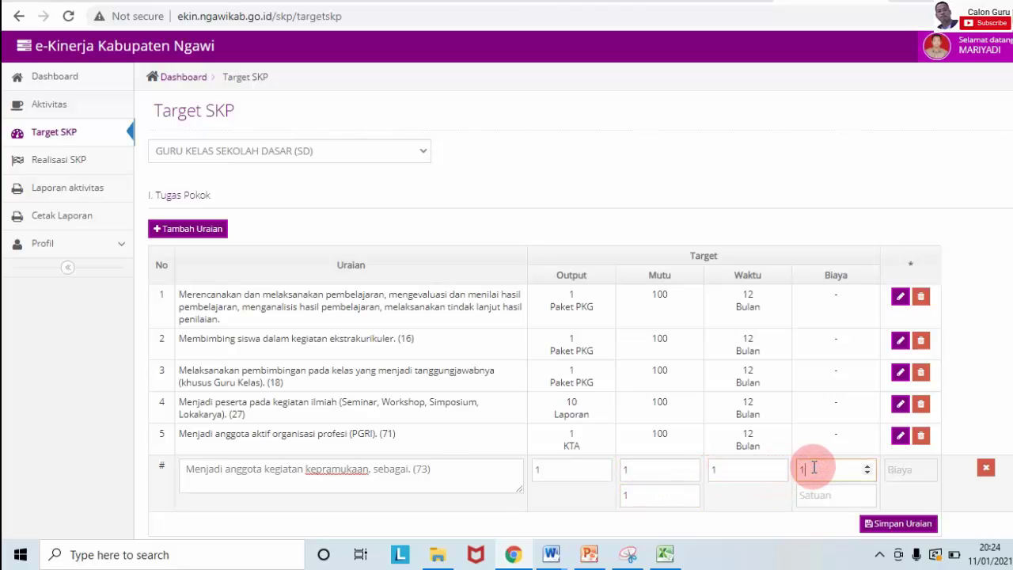
{"action": "type", "text": "1"}
{"action": "left_click", "coordinate": [814, 497]}
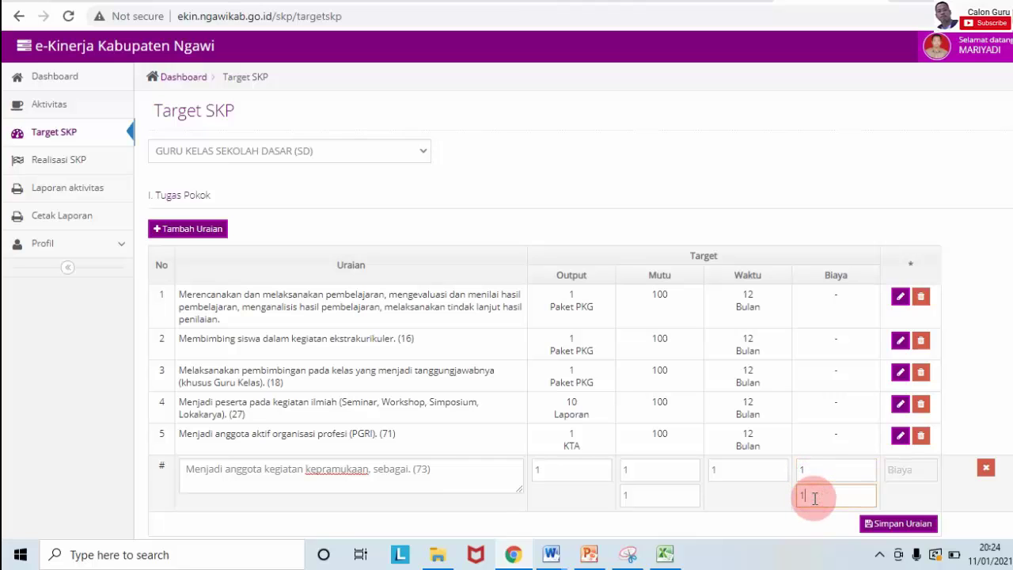
{"action": "type", "text": "1"}
{"action": "left_click", "coordinate": [894, 524]}
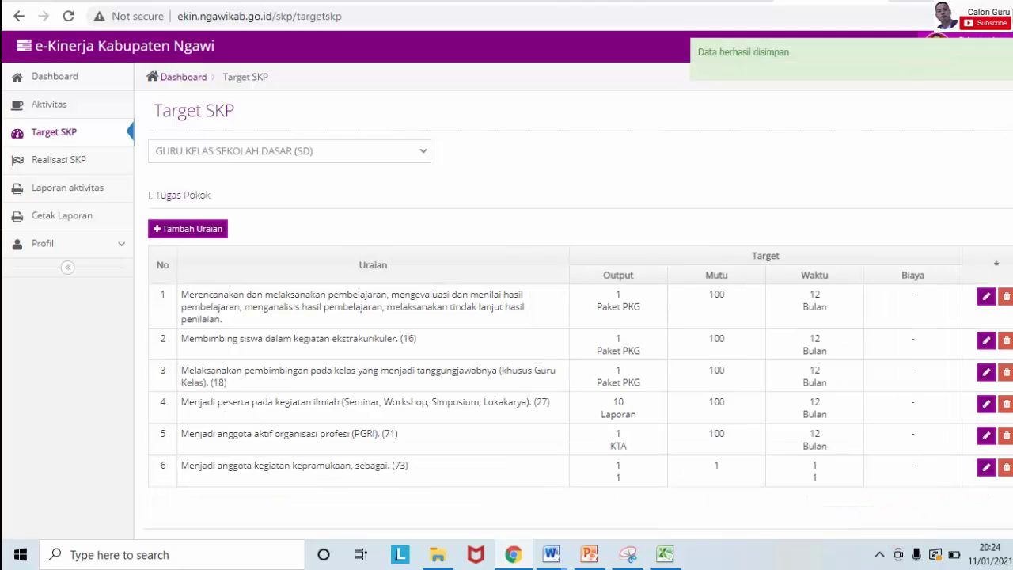
{"action": "scroll", "coordinate": [506, 280], "scroll_direction": "down", "scroll_amount": 1}
Step: Open row 6's edit form, set the credit to 0.75 and clear the placeholder output unit
{"action": "left_click", "coordinate": [986, 438]}
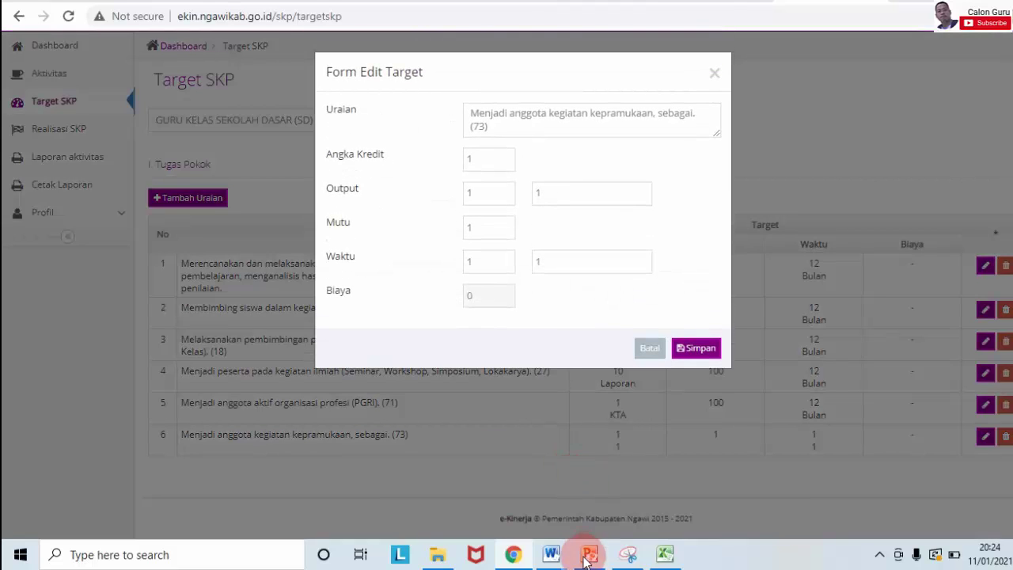
{"action": "left_click", "coordinate": [663, 559]}
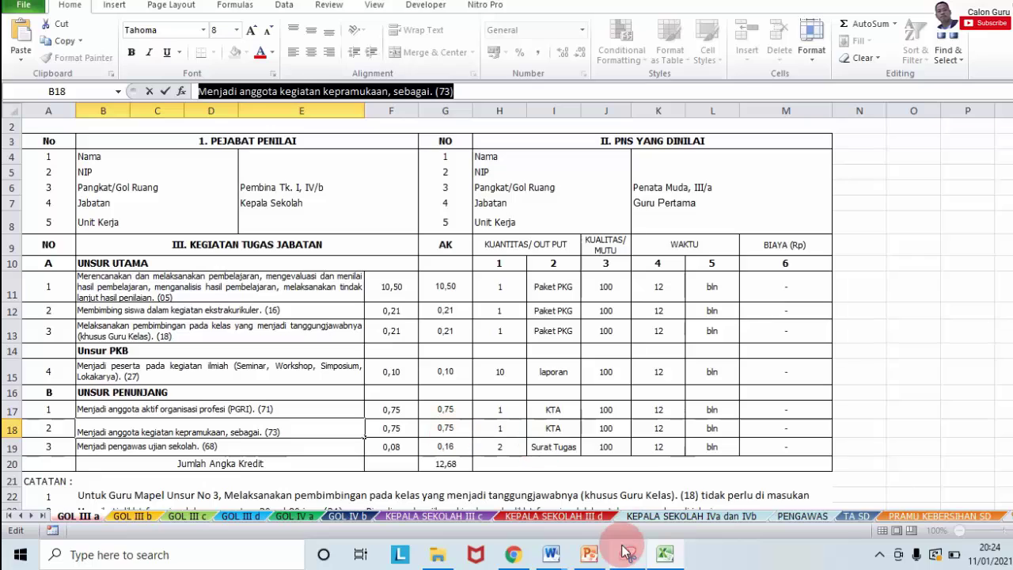
{"action": "left_click", "coordinate": [514, 554]}
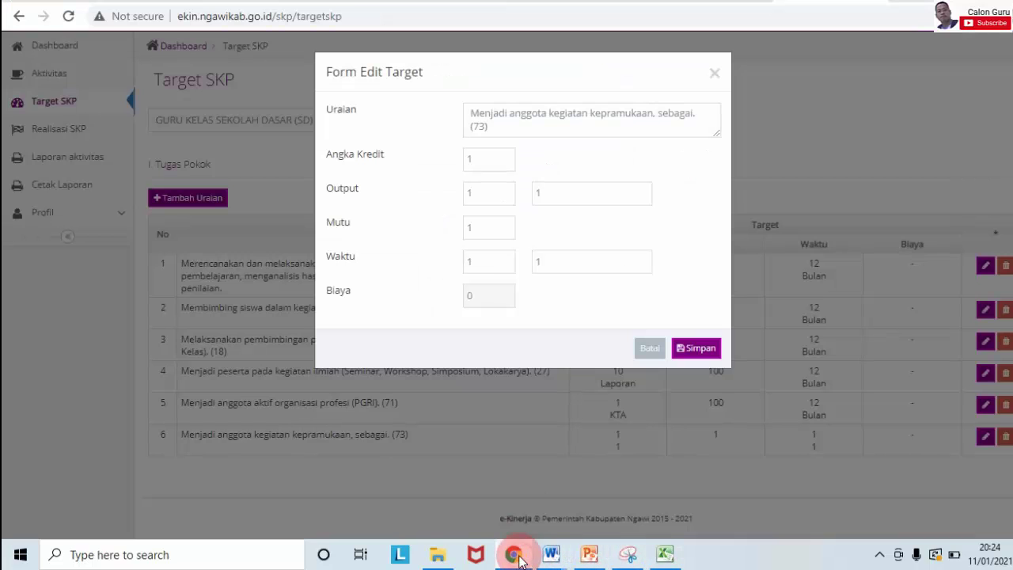
{"action": "double_click", "coordinate": [482, 158]}
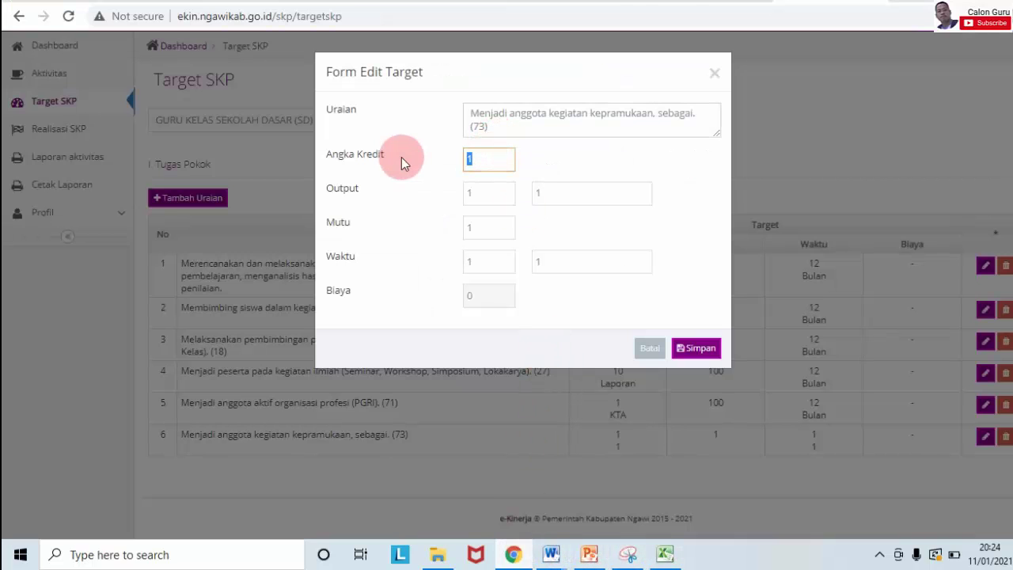
{"action": "type", "text": "0.75"}
{"action": "left_click", "coordinate": [545, 197]}
{"action": "key", "text": "BackSpace"}
{"action": "key", "text": "Caps_Lock"}
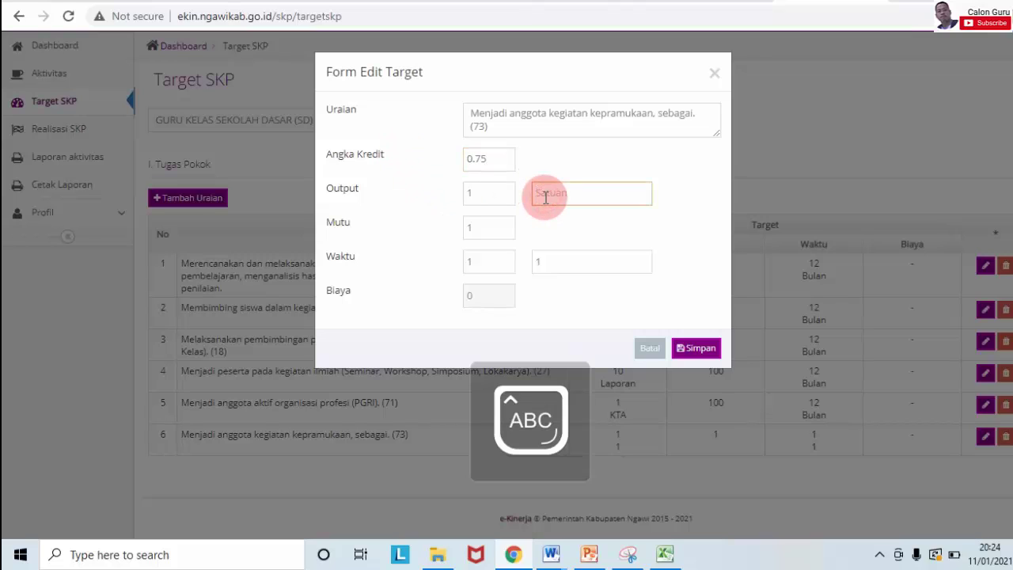
Step: Set row 6's quality to 100 and time to 12 Bulan, then save
{"action": "double_click", "coordinate": [502, 222]}
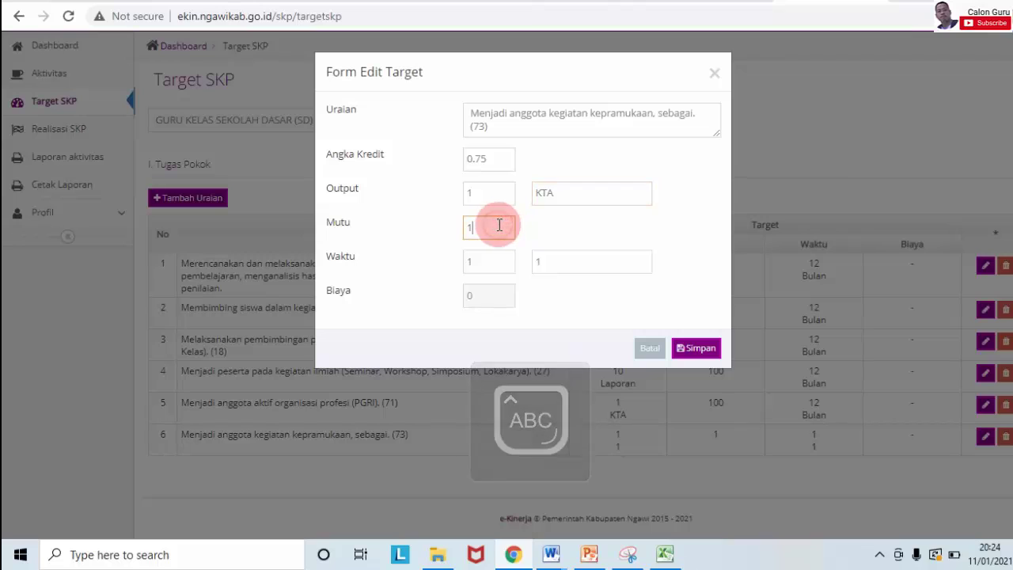
{"action": "type", "text": "100"}
{"action": "left_click", "coordinate": [504, 260]}
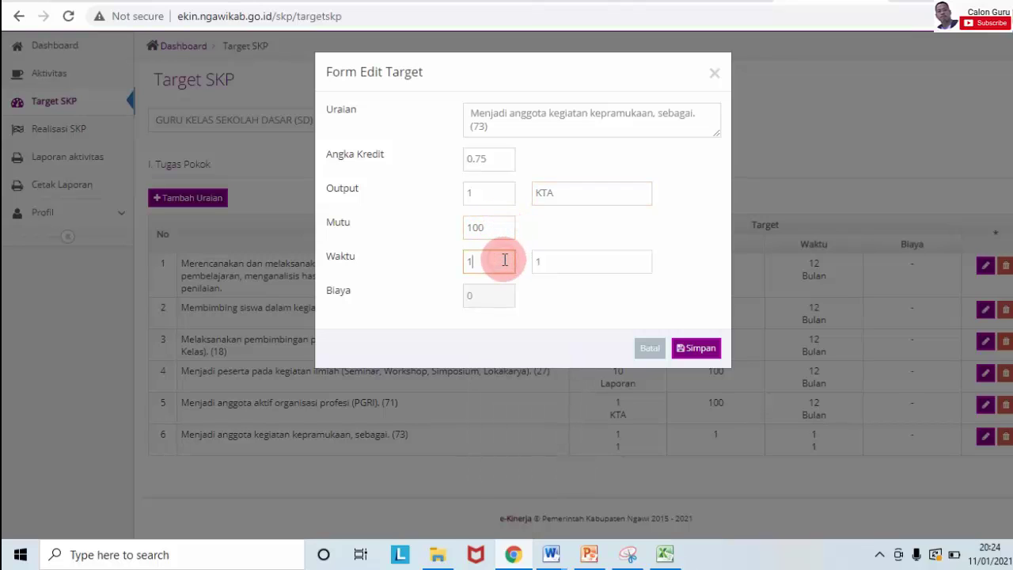
{"action": "type", "text": "2"}
{"action": "double_click", "coordinate": [548, 261]}
{"action": "type", "text": "B"}
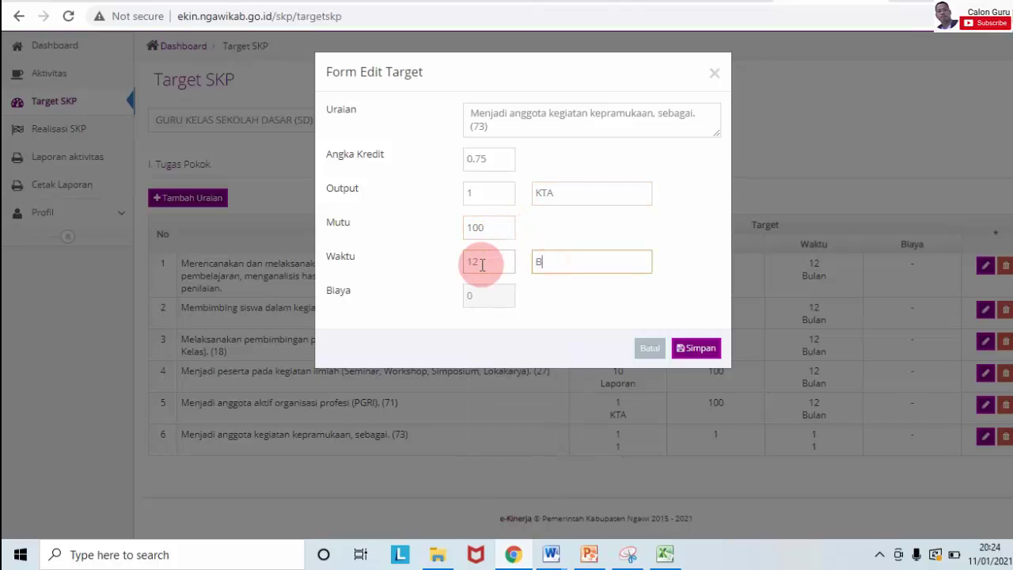
{"action": "key", "text": "Caps_Lock"}
{"action": "type", "text": "ulan"}
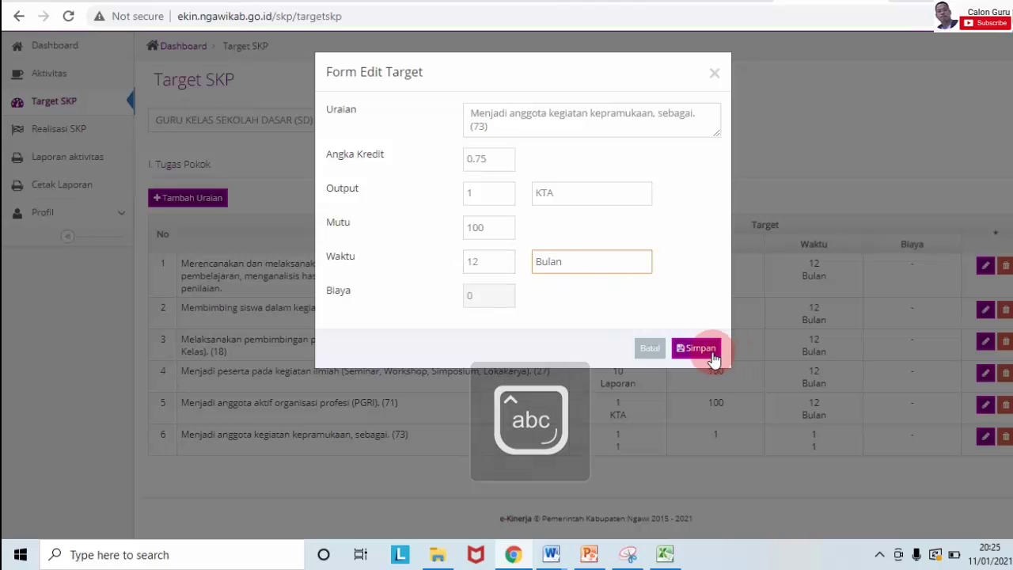
{"action": "left_click", "coordinate": [704, 350]}
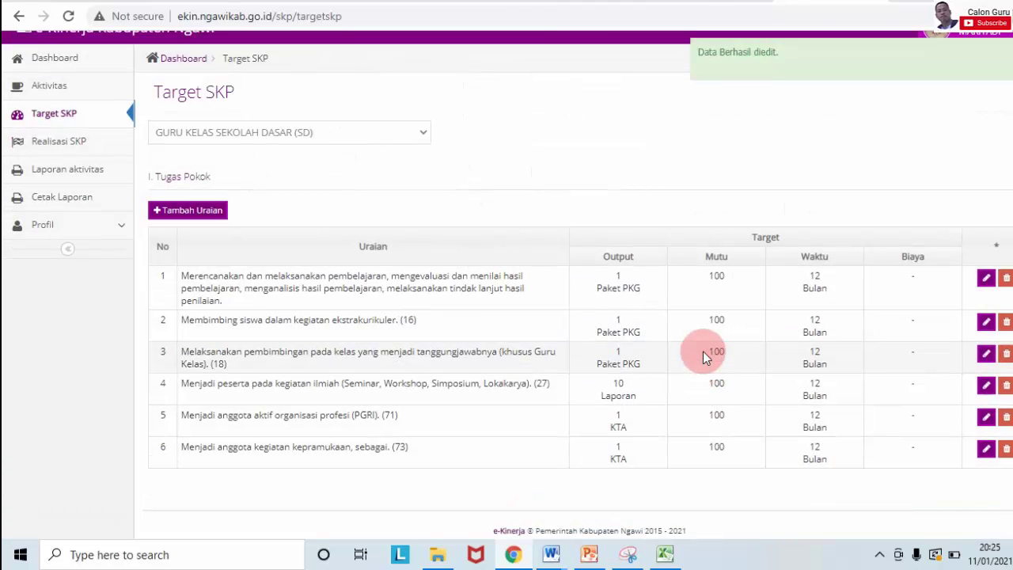
Step: Copy the exam supervisor duty from B19 into a new duty row's description
{"action": "left_click", "coordinate": [665, 556]}
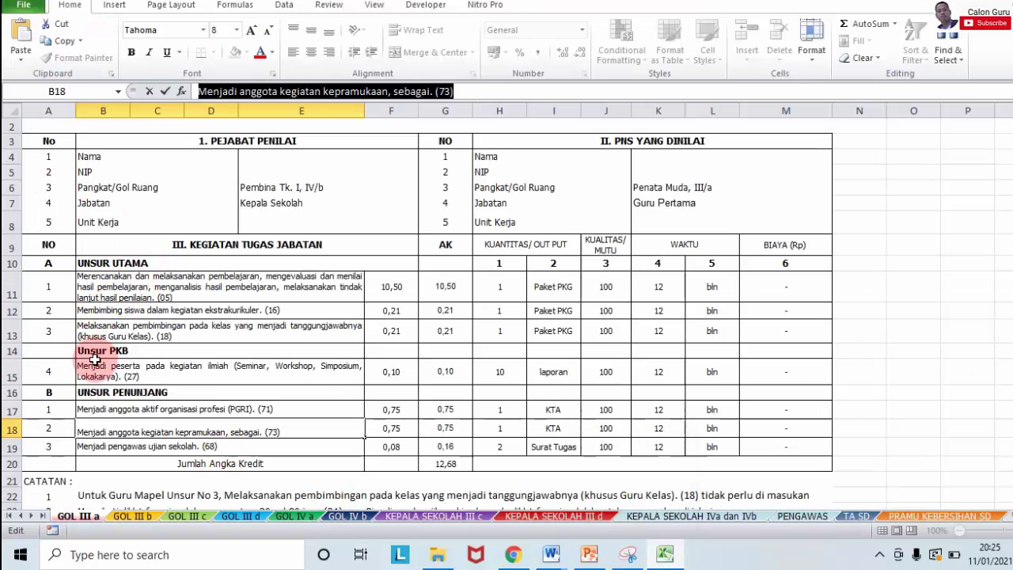
{"action": "left_click", "coordinate": [146, 448]}
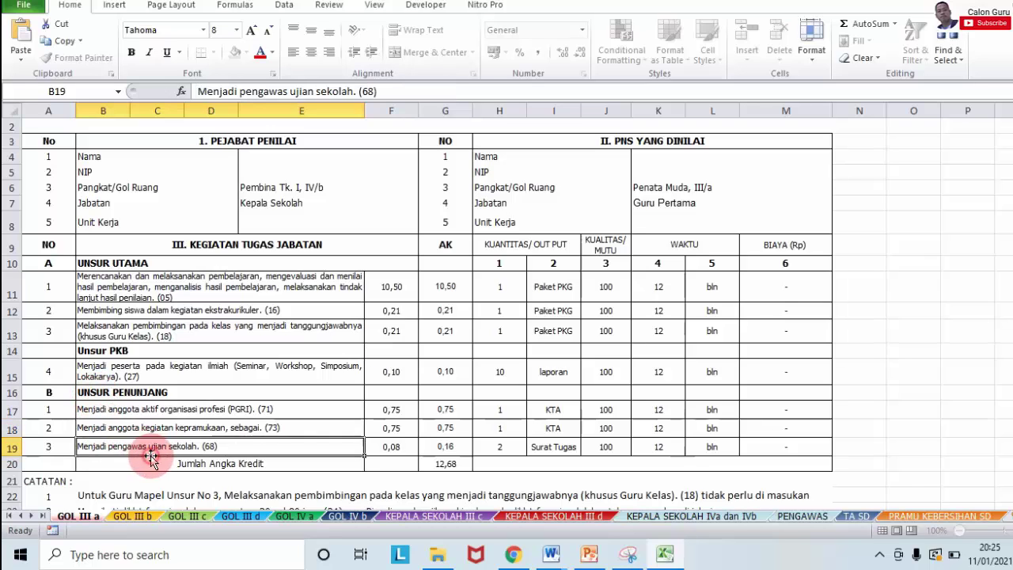
{"action": "left_click_drag", "start_coordinate": [380, 91], "coordinate": [143, 93]}
{"action": "key", "text": "ctrl+c"}
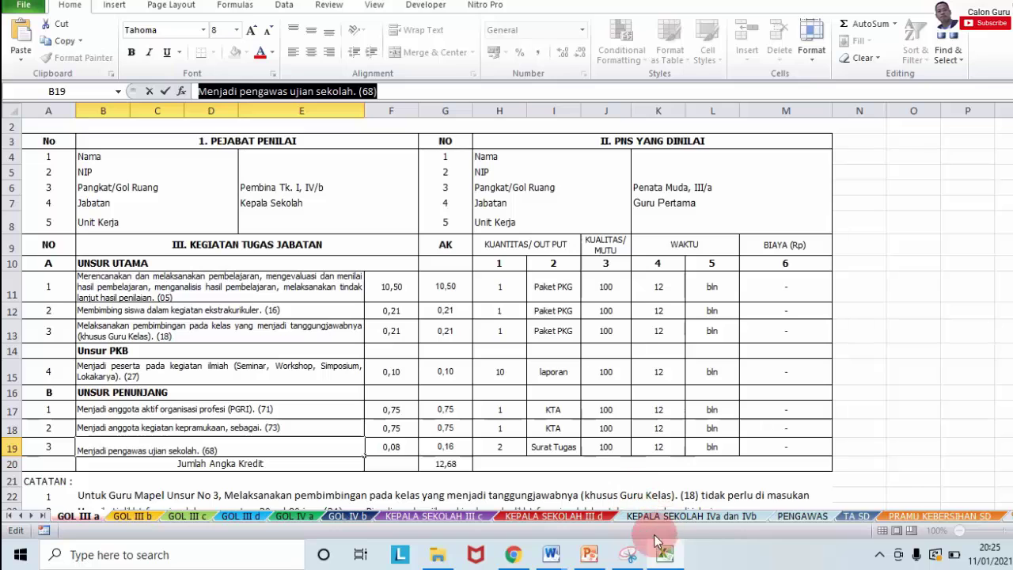
{"action": "left_click", "coordinate": [514, 554]}
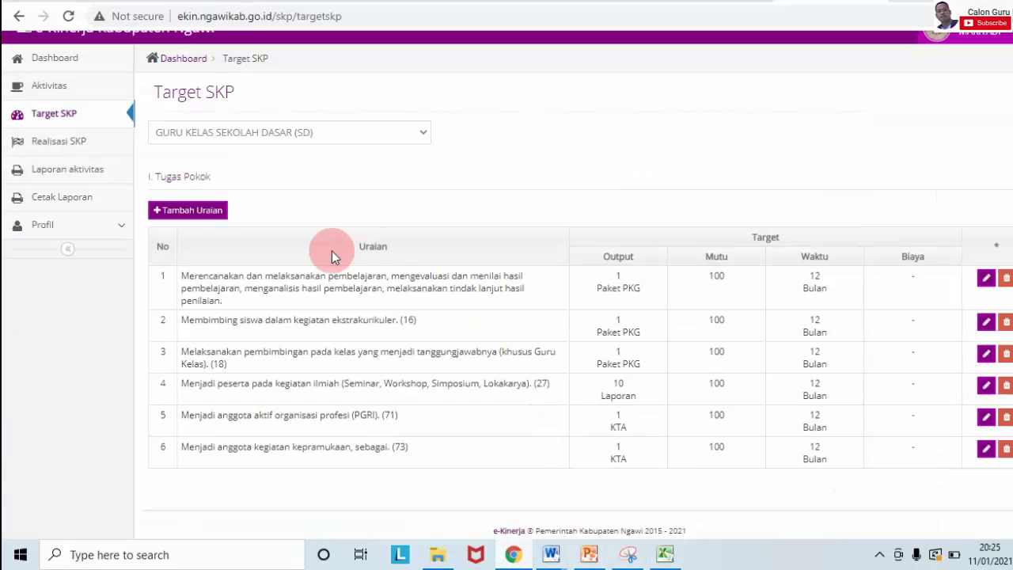
{"action": "left_click", "coordinate": [222, 216]}
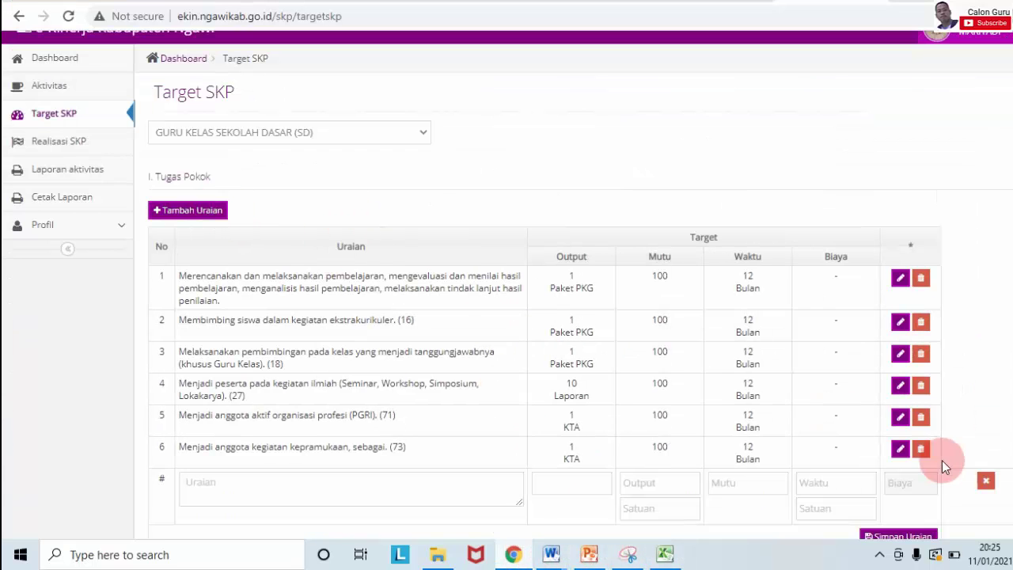
{"action": "left_click", "coordinate": [261, 479]}
{"action": "key", "text": "ctrl+v"}
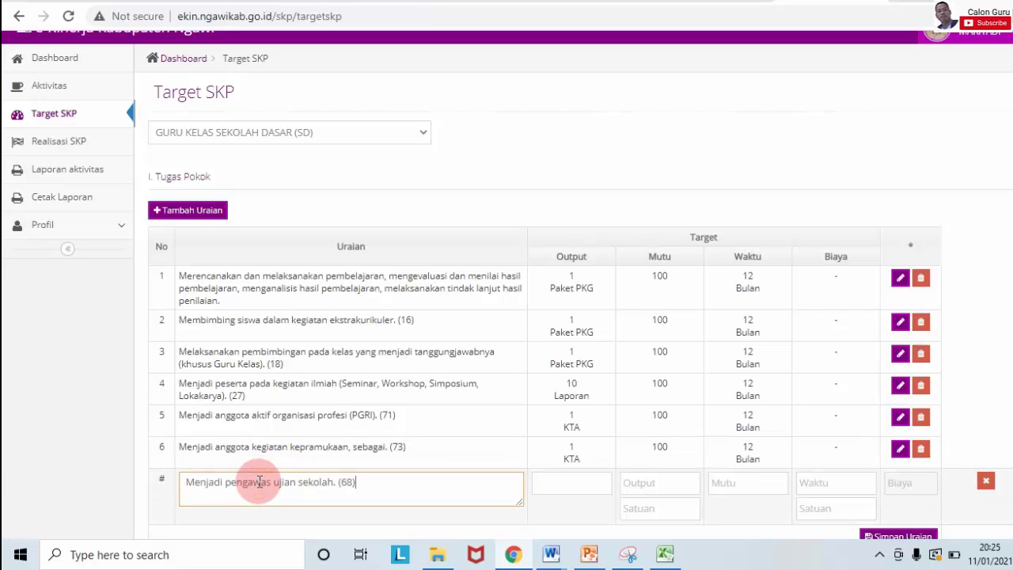
Step: Fill the exam supervisor duty's target fields with placeholder 1s and save it as row 7
{"action": "left_click", "coordinate": [548, 483]}
{"action": "type", "text": "1"}
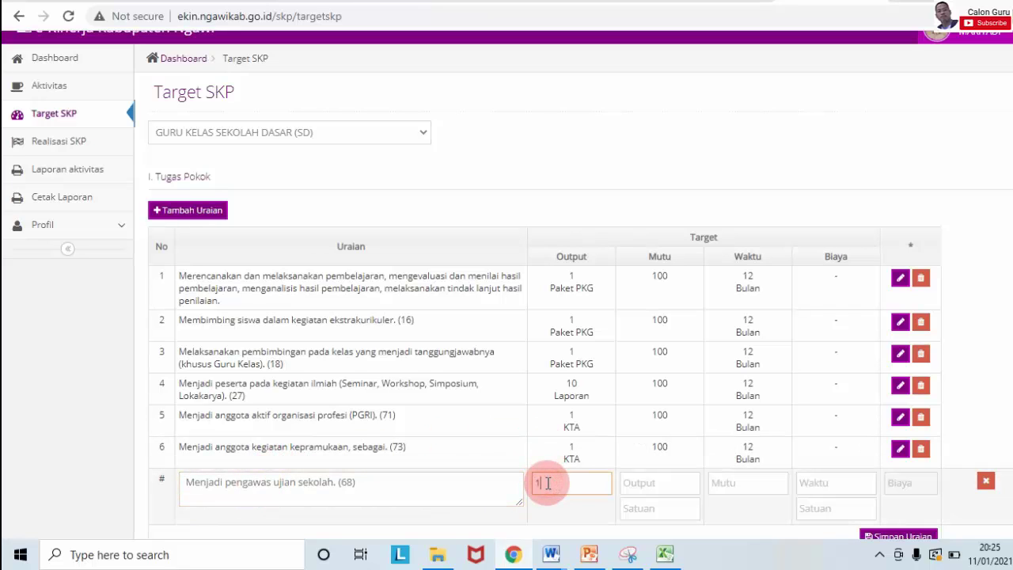
{"action": "left_click", "coordinate": [641, 482]}
{"action": "type", "text": "1"}
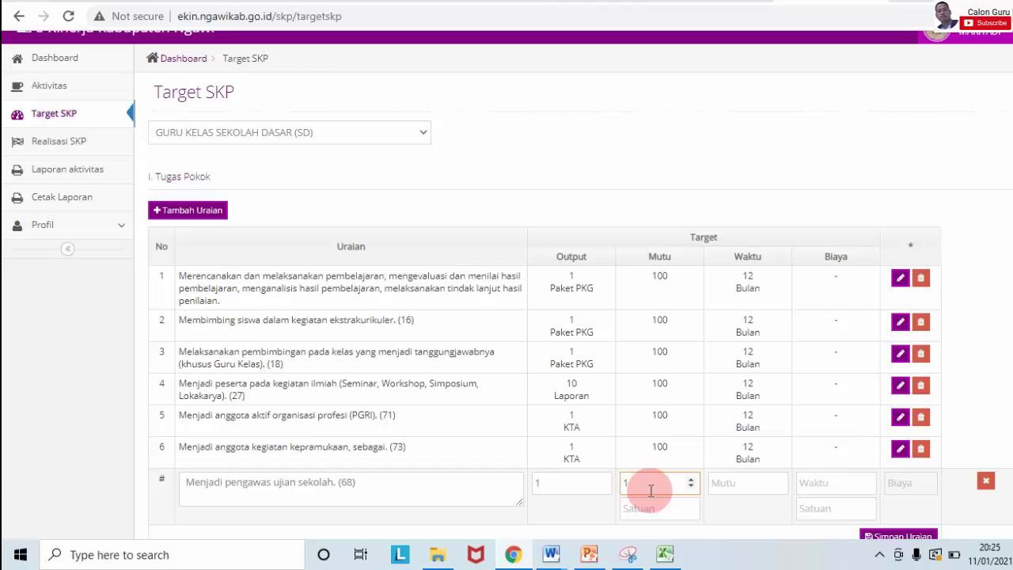
{"action": "left_click", "coordinate": [645, 509]}
{"action": "type", "text": "1"}
{"action": "left_click", "coordinate": [717, 484]}
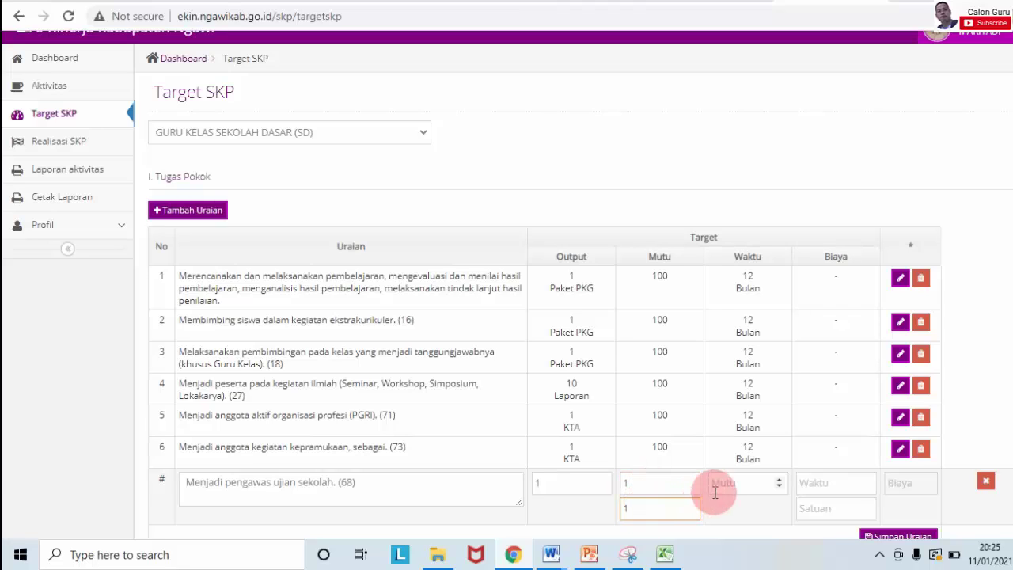
{"action": "left_click", "coordinate": [831, 483]}
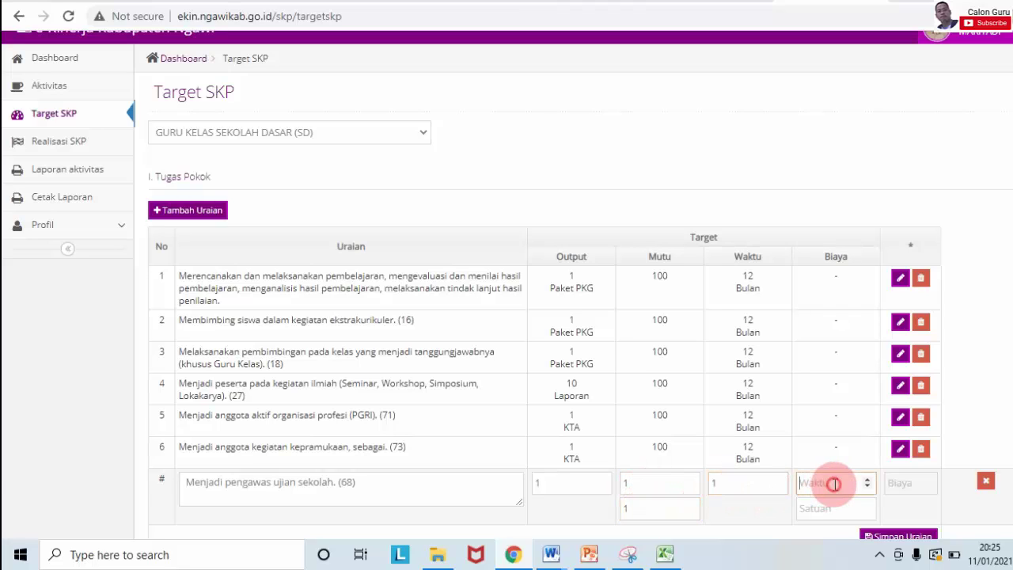
{"action": "type", "text": "1"}
{"action": "left_click", "coordinate": [822, 510]}
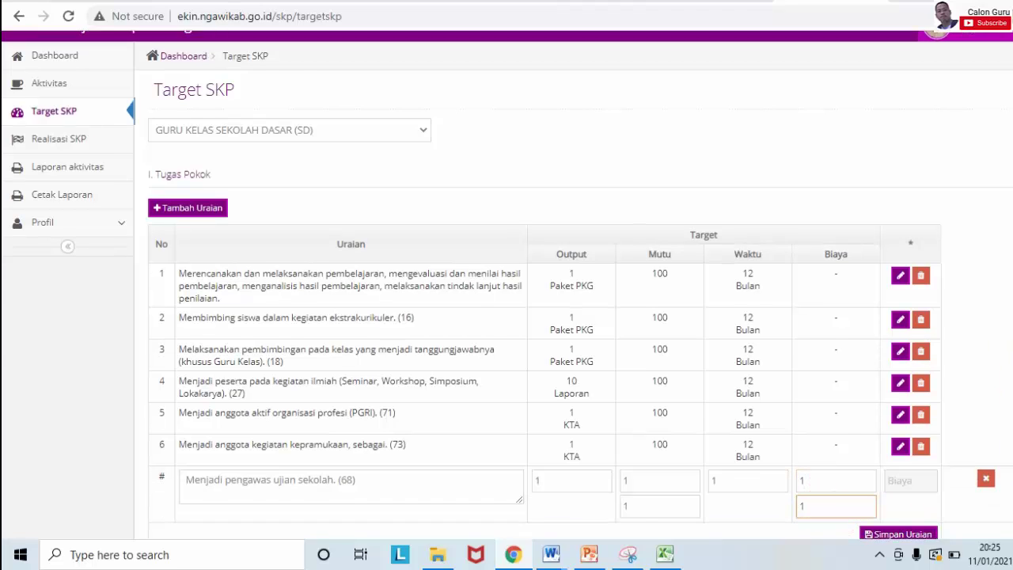
{"action": "scroll", "coordinate": [914, 499], "scroll_direction": "down", "scroll_amount": 2}
{"action": "left_click", "coordinate": [884, 443]}
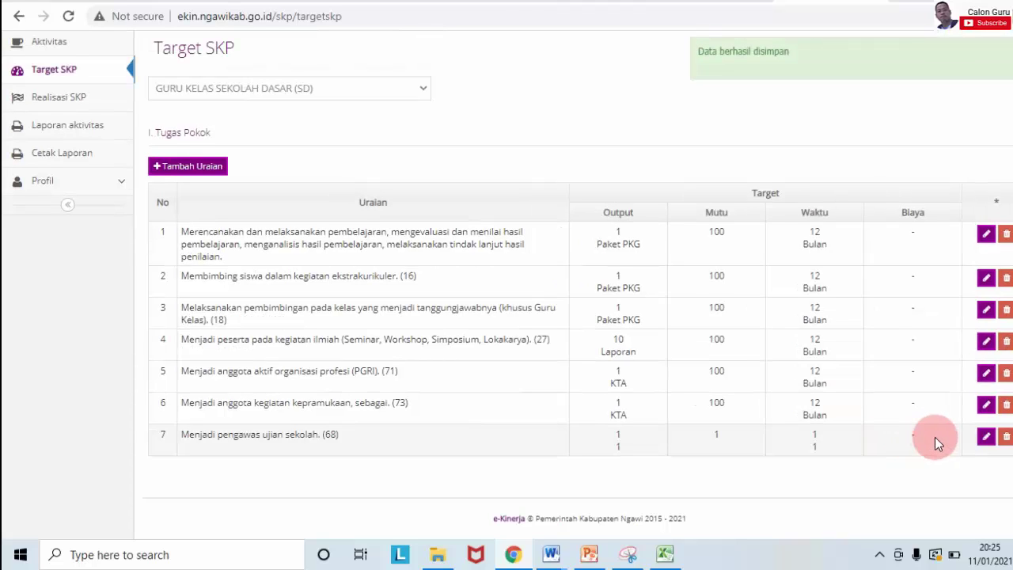
Step: Open row 7's edit form and set credit to 0.16 and output unit to Surat Tugas
{"action": "left_click", "coordinate": [984, 437]}
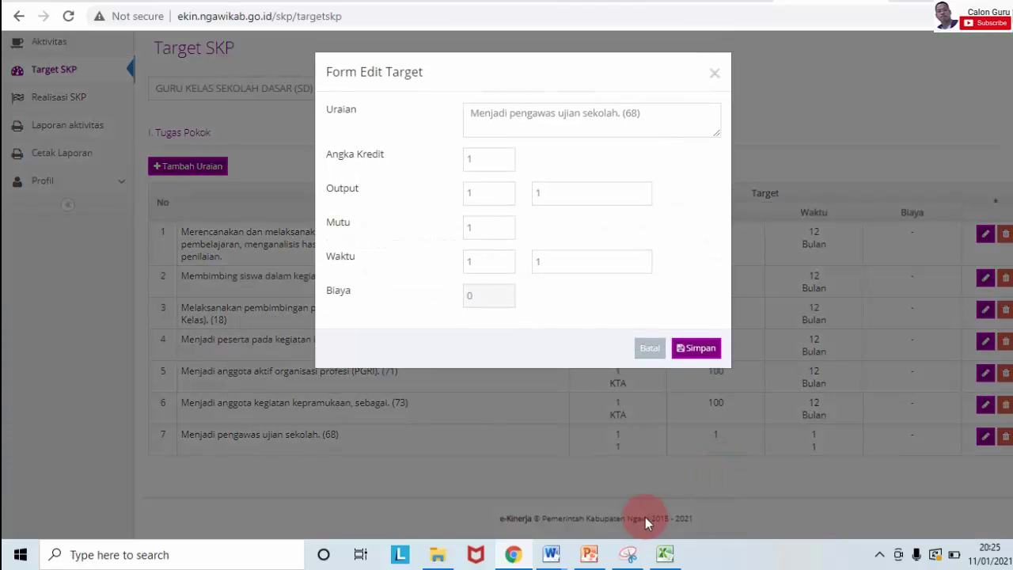
{"action": "mouse_move", "coordinate": [654, 551]}
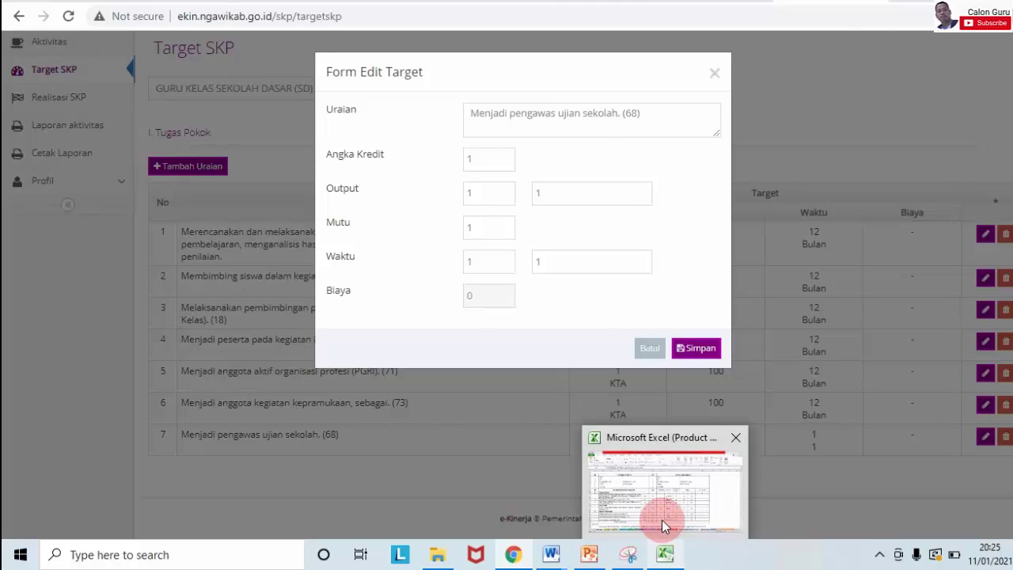
{"action": "left_click", "coordinate": [662, 521]}
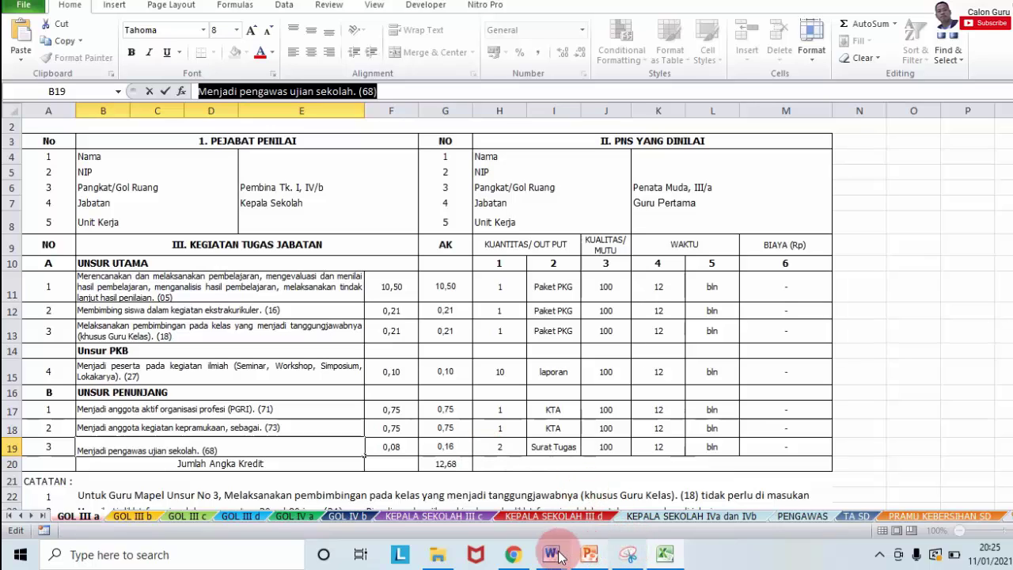
{"action": "left_click", "coordinate": [514, 554]}
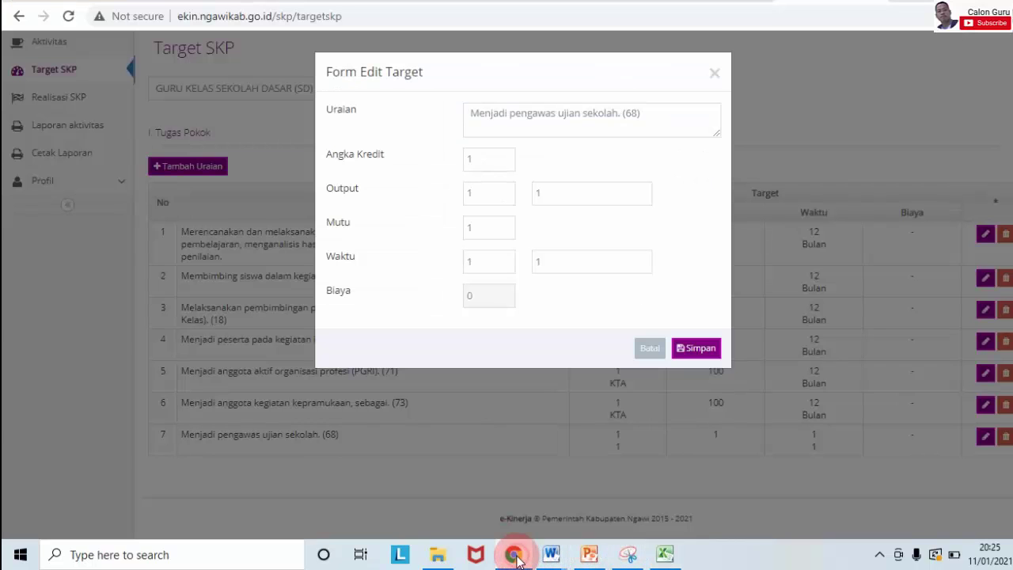
{"action": "double_click", "coordinate": [499, 158]}
{"action": "type", "text": "0.16"}
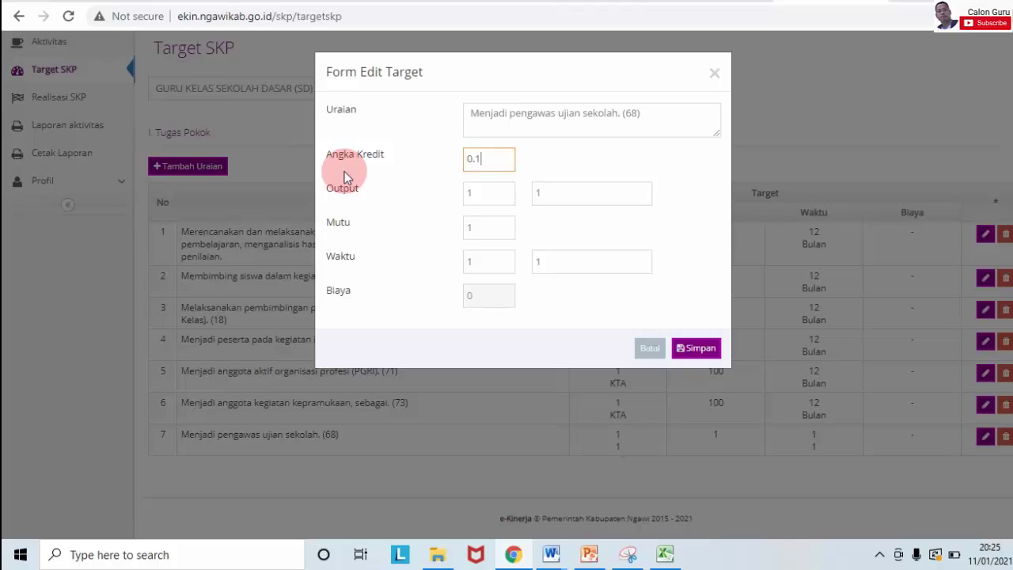
{"action": "left_click", "coordinate": [488, 190]}
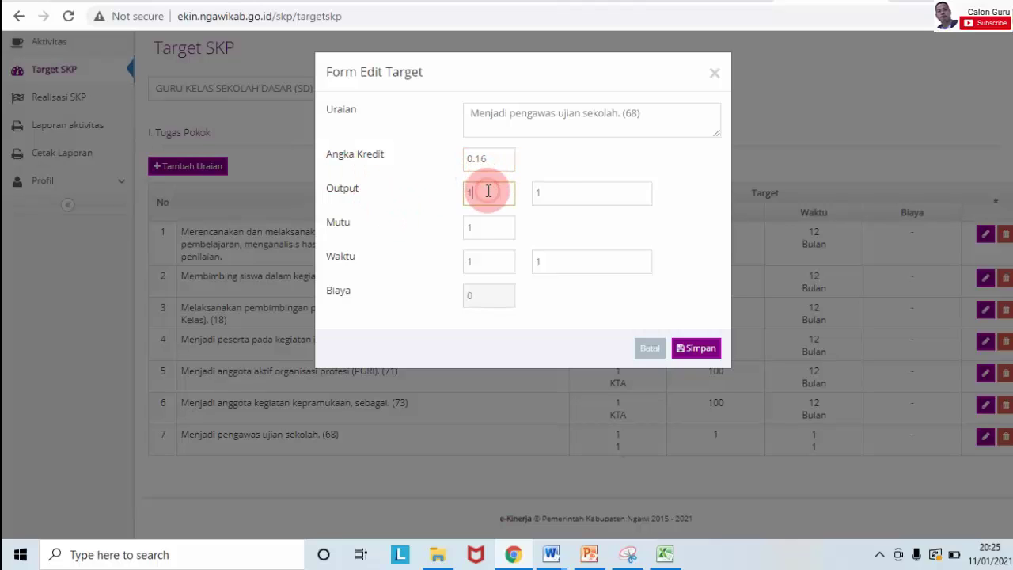
{"action": "double_click", "coordinate": [567, 193]}
{"action": "type", "text": "S"}
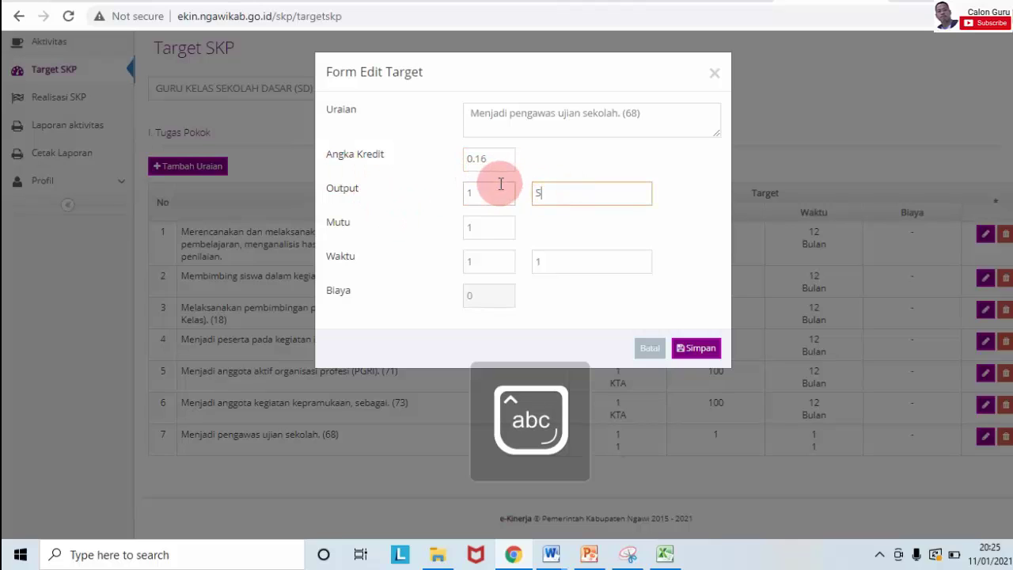
{"action": "type", "text": "urat Tugas"}
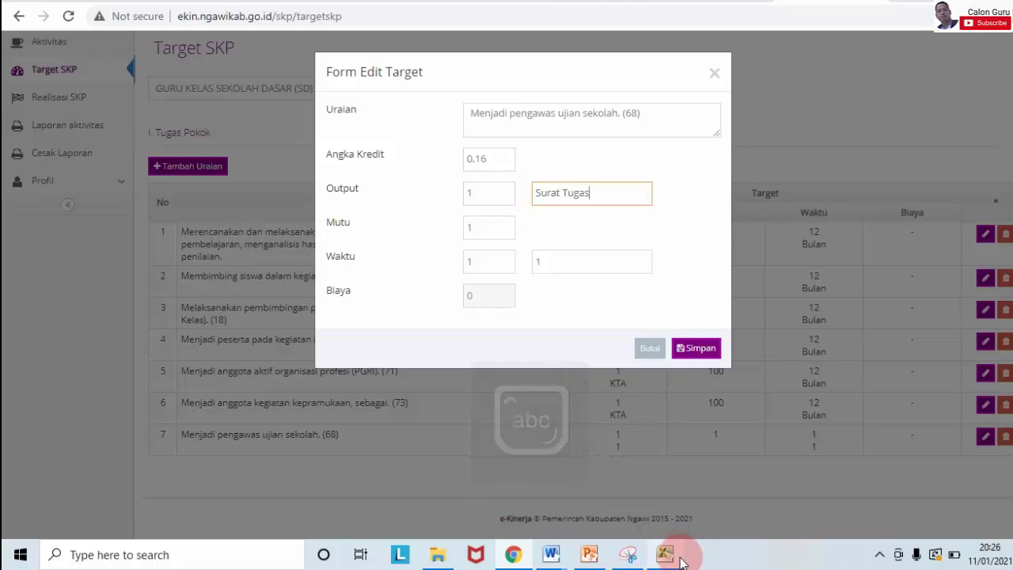
Step: Check row 19 in the SKP sheet, then set output quantity 2 and quality 100
{"action": "mouse_move", "coordinate": [665, 554]}
{"action": "left_click", "coordinate": [684, 513]}
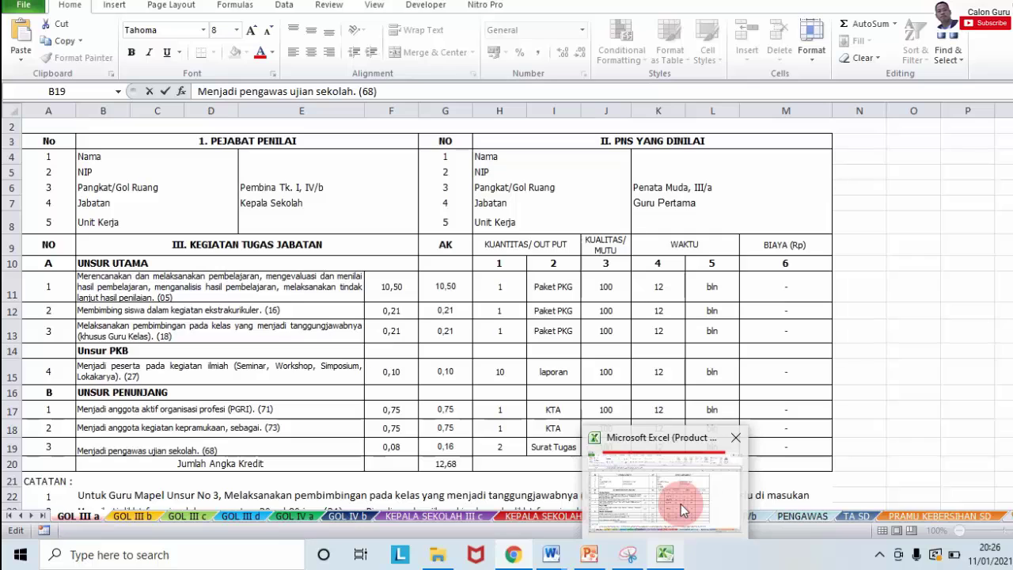
{"action": "left_click", "coordinate": [681, 507]}
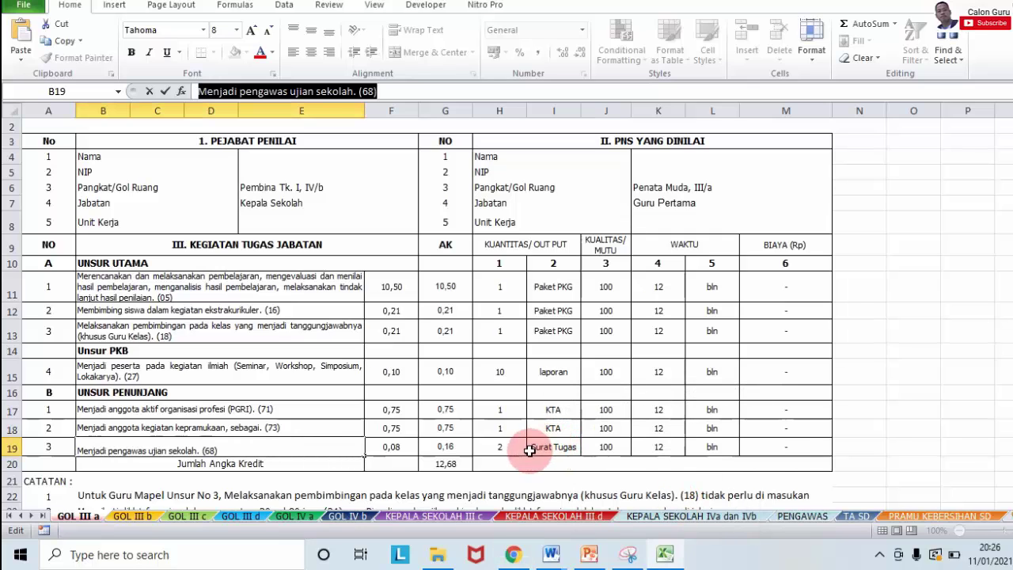
{"action": "left_click", "coordinate": [513, 554]}
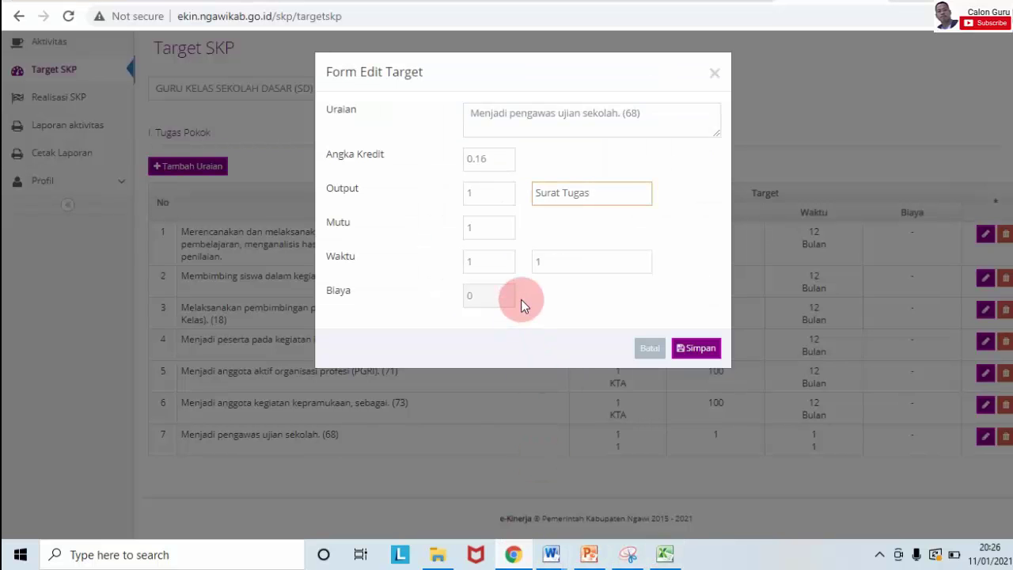
{"action": "double_click", "coordinate": [485, 196]}
{"action": "type", "text": "2"}
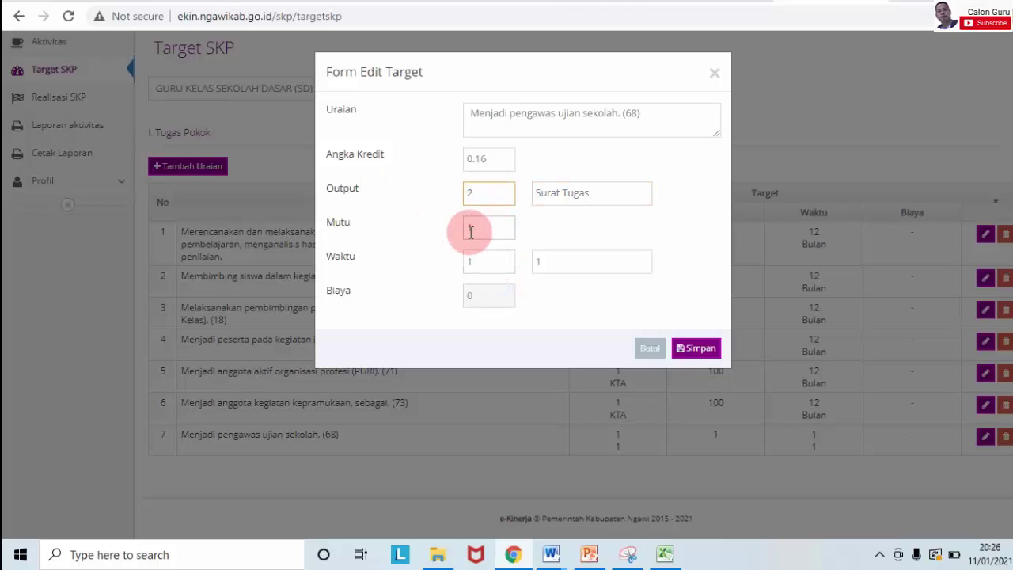
{"action": "double_click", "coordinate": [470, 230]}
{"action": "type", "text": "100"}
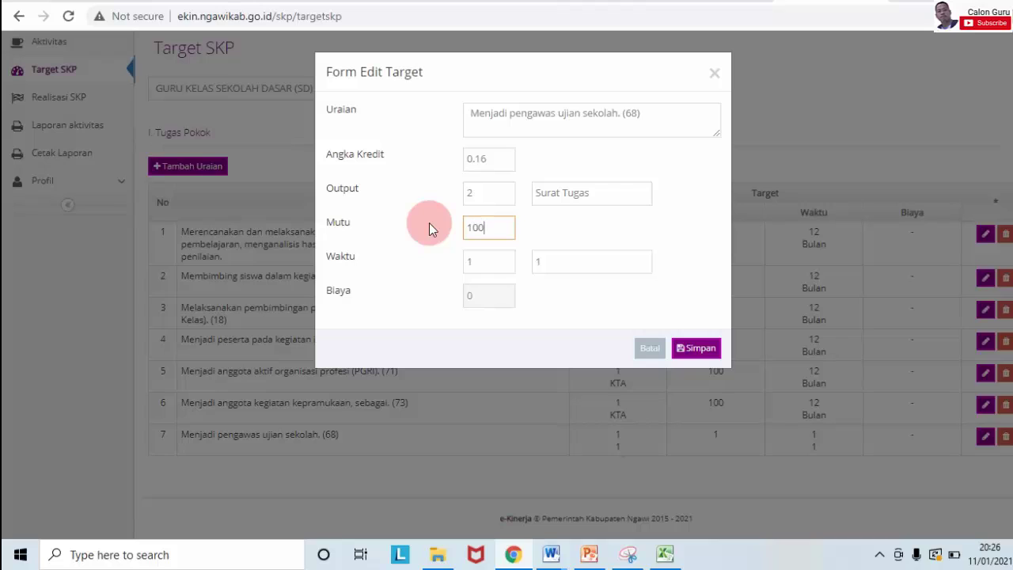
Step: Set duty 7's time target to 12 Bulan and save the edited targets
{"action": "double_click", "coordinate": [483, 262]}
{"action": "type", "text": "1"}
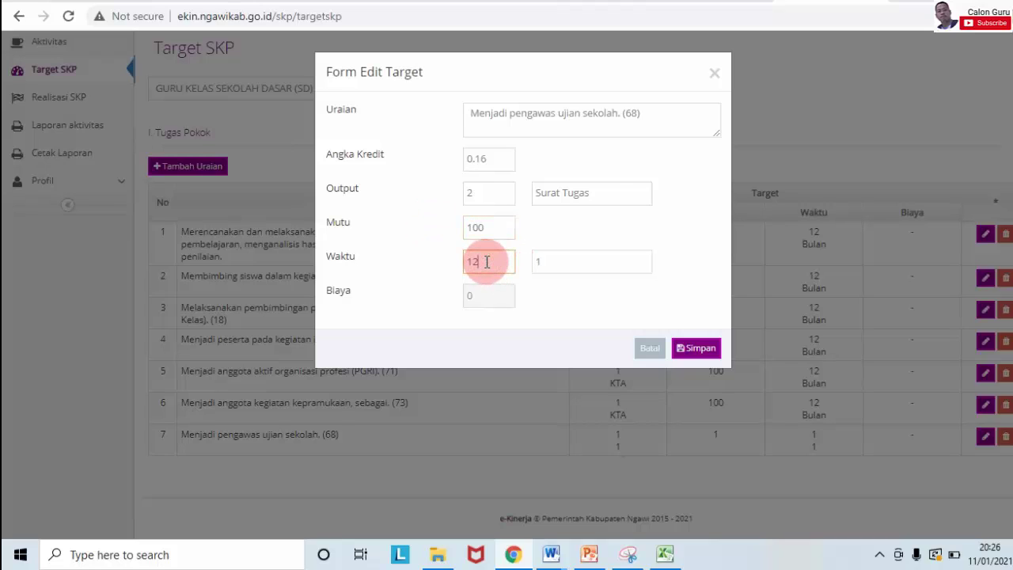
{"action": "left_click", "coordinate": [548, 261]}
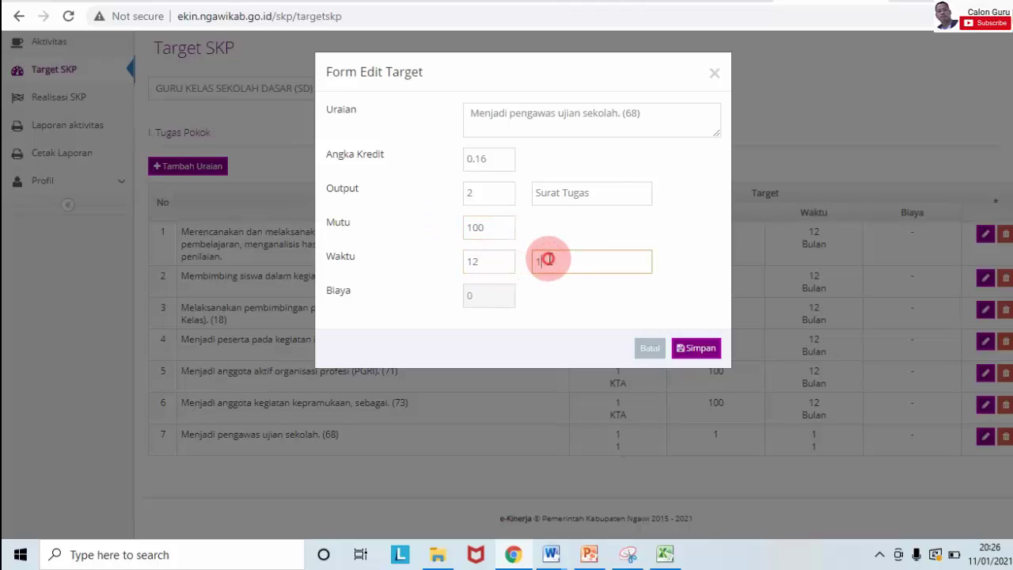
{"action": "key", "text": "Caps_Lock"}
{"action": "type", "text": "B"}
{"action": "key", "text": "Caps_Lock"}
{"action": "type", "text": "ulan"}
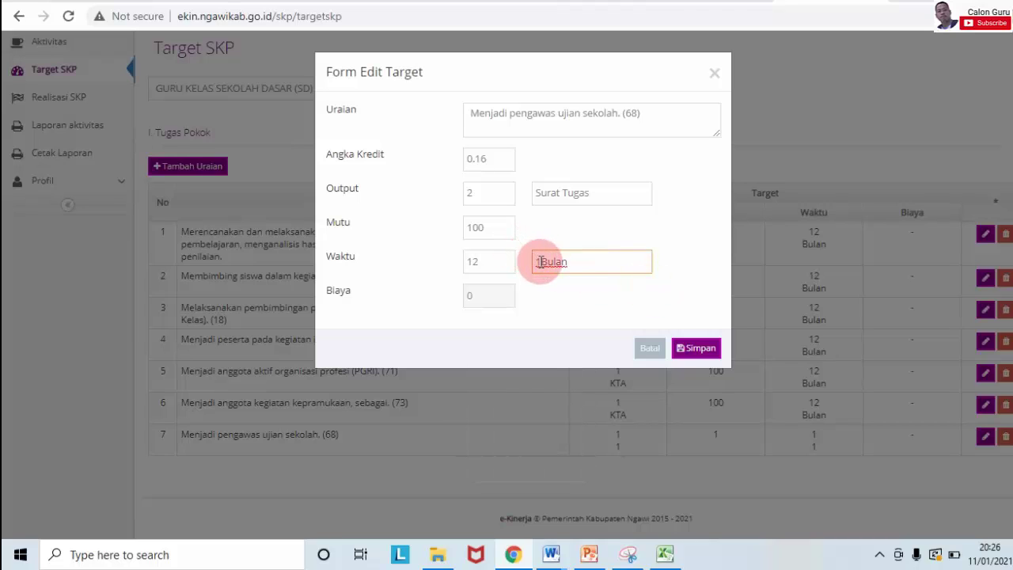
{"action": "left_click", "coordinate": [538, 262]}
{"action": "type", "text": "2"}
{"action": "key", "text": "BackSpace"}
{"action": "key", "text": "BackSpace"}
{"action": "key", "text": "BackSpace"}
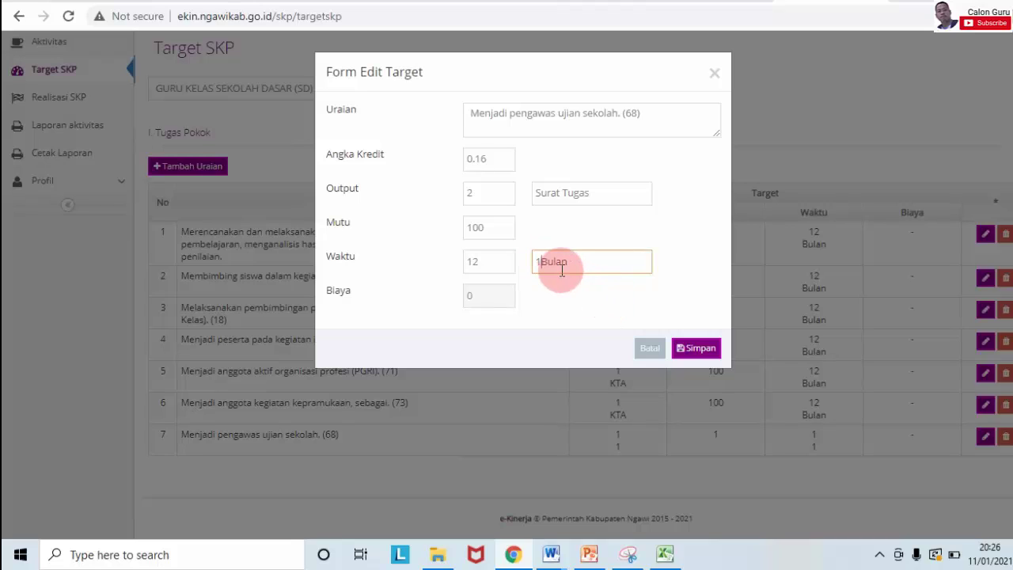
{"action": "left_click", "coordinate": [697, 350]}
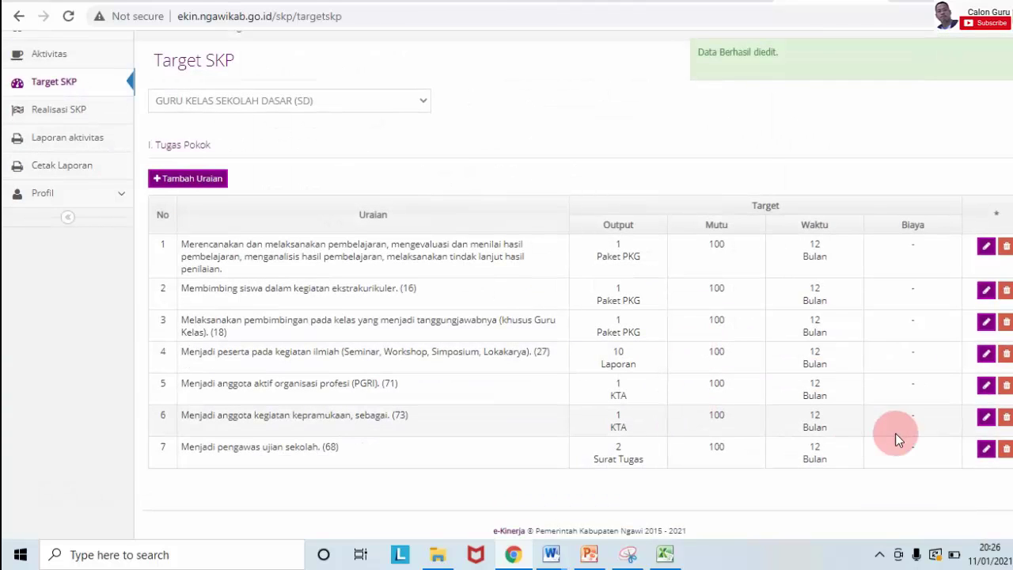
{"action": "scroll", "coordinate": [549, 480], "scroll_direction": "down", "scroll_amount": 1}
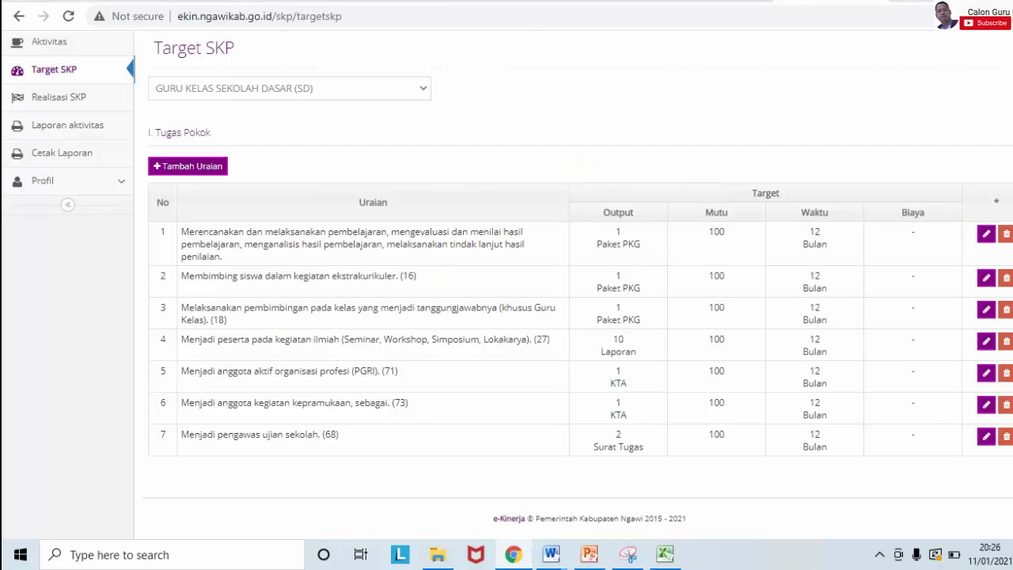
{"action": "scroll", "coordinate": [574, 317], "scroll_direction": "up", "scroll_amount": 1}
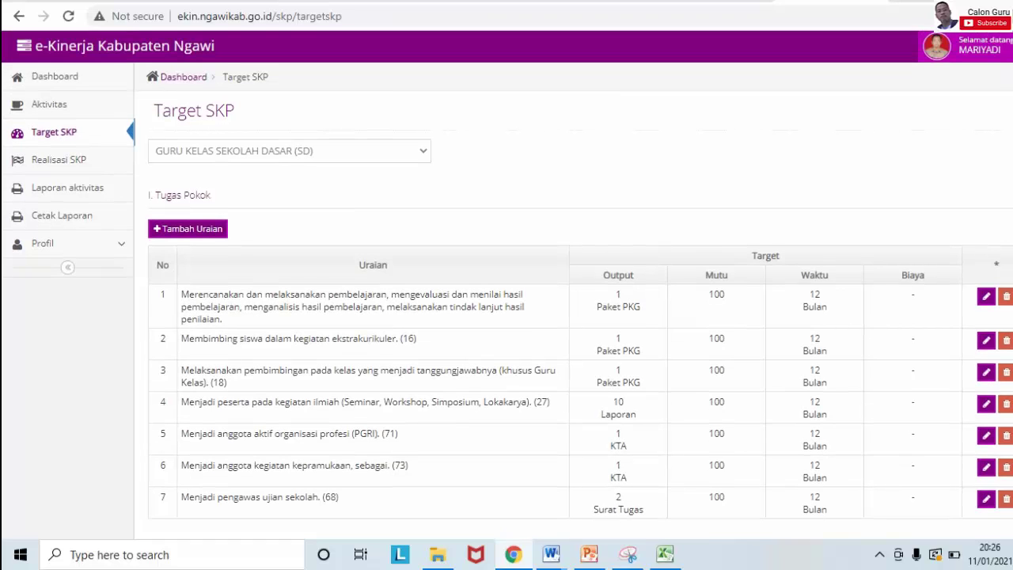
{"action": "scroll", "coordinate": [574, 317], "scroll_direction": "down", "scroll_amount": 1}
{"action": "scroll", "coordinate": [575, 182], "scroll_direction": "up", "scroll_amount": 1}
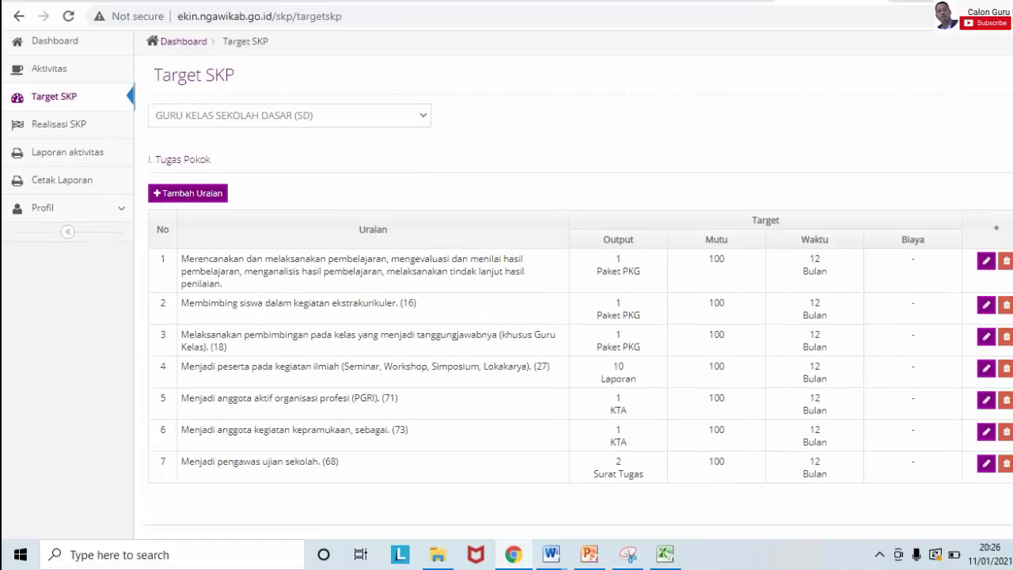
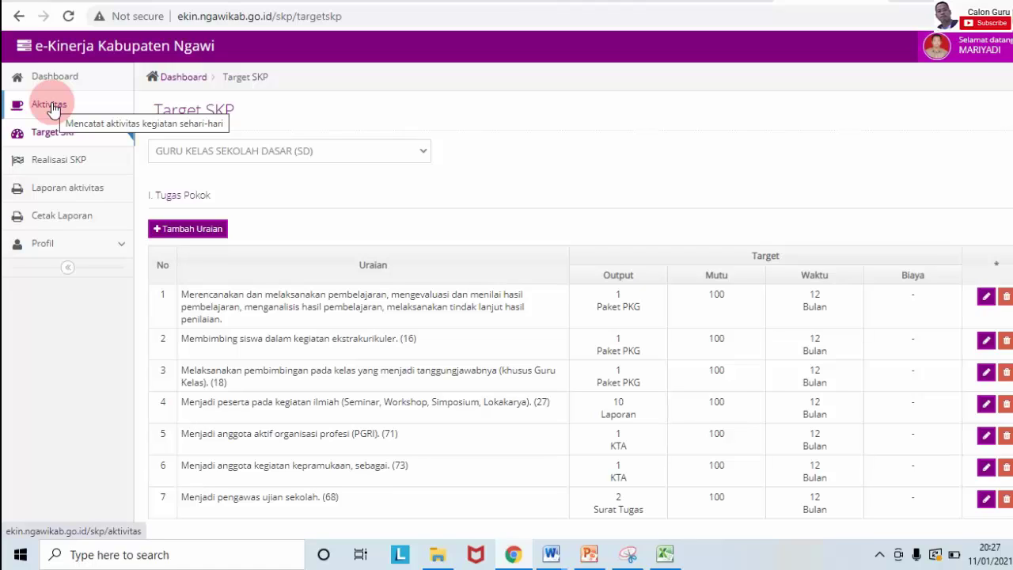
Step: Open the daily activity entry page and try the past-activity search for the description
{"action": "left_click", "coordinate": [49, 105]}
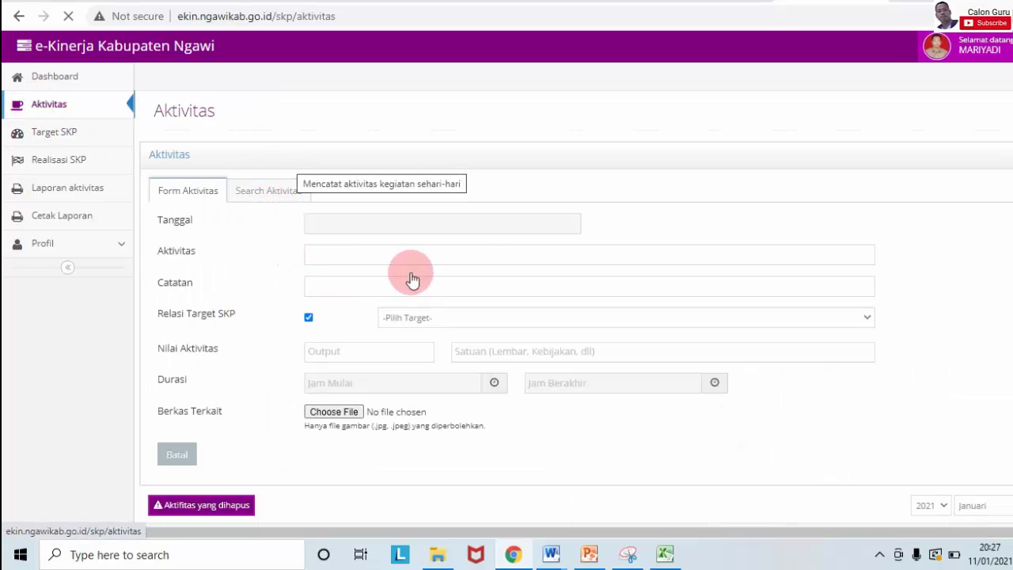
{"action": "scroll", "coordinate": [506, 277], "scroll_direction": "down", "scroll_amount": 2}
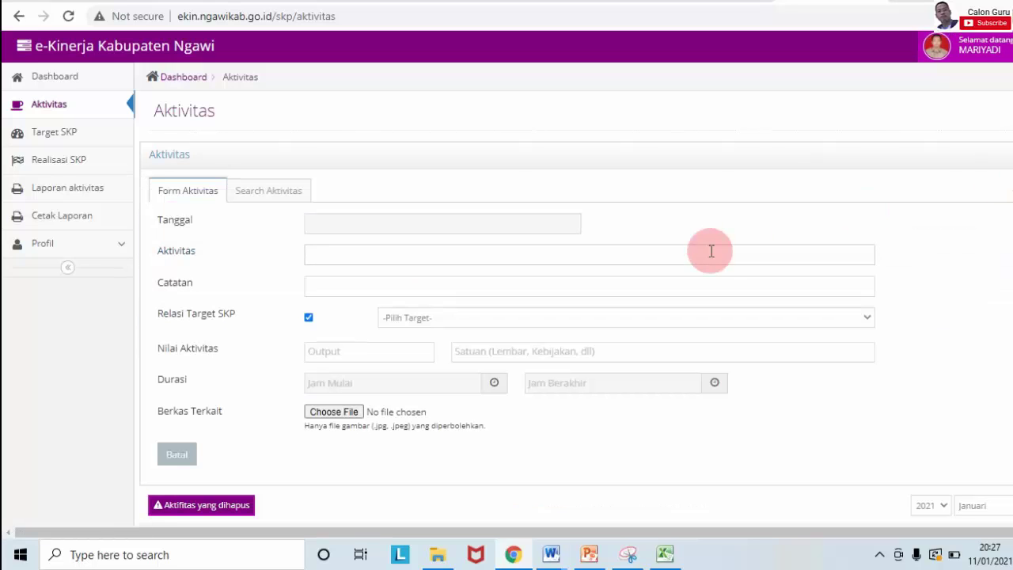
{"action": "scroll", "coordinate": [577, 317], "scroll_direction": "down", "scroll_amount": 3}
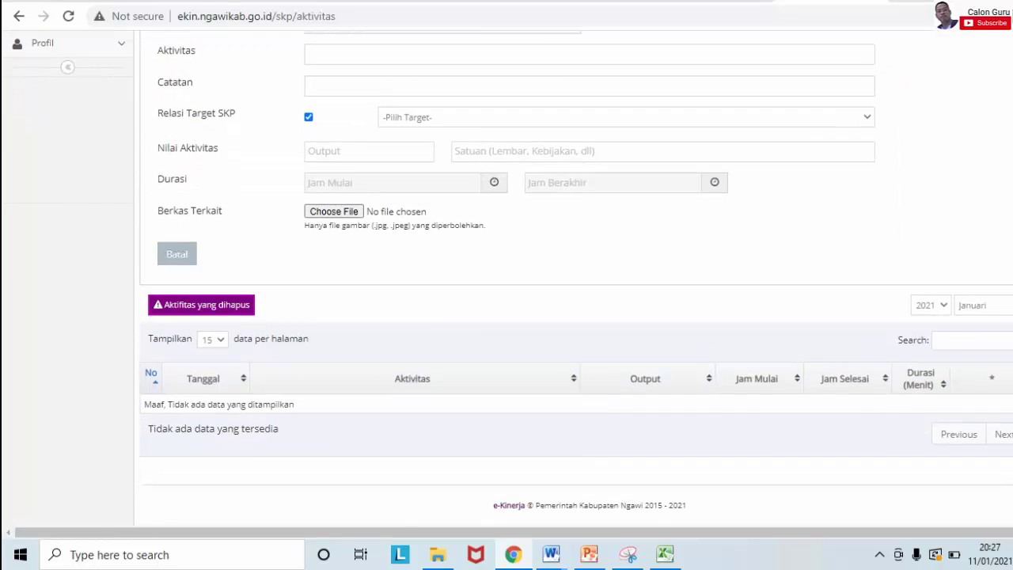
{"action": "scroll", "coordinate": [576, 317], "scroll_direction": "up", "scroll_amount": 3}
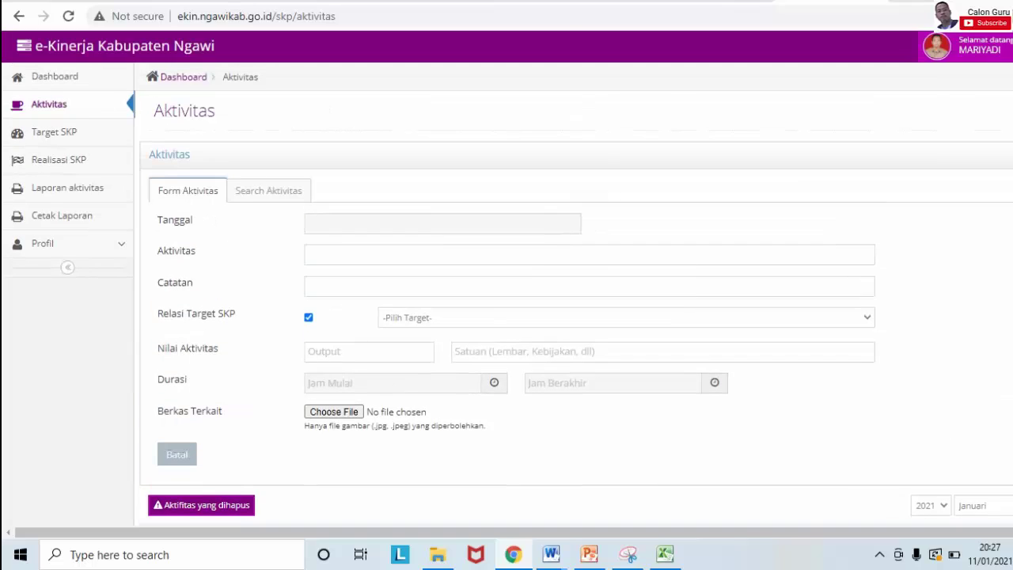
{"action": "left_click", "coordinate": [407, 257]}
{"action": "left_click", "coordinate": [284, 204]}
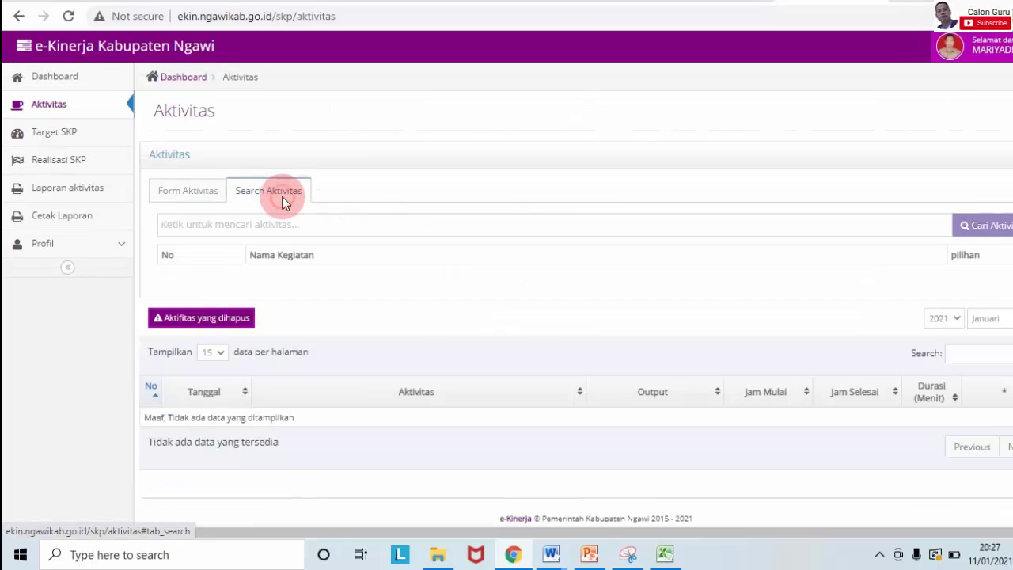
{"action": "left_click", "coordinate": [204, 192]}
Step: Look through the teacher's list of SKP targets
{"action": "left_click", "coordinate": [68, 135]}
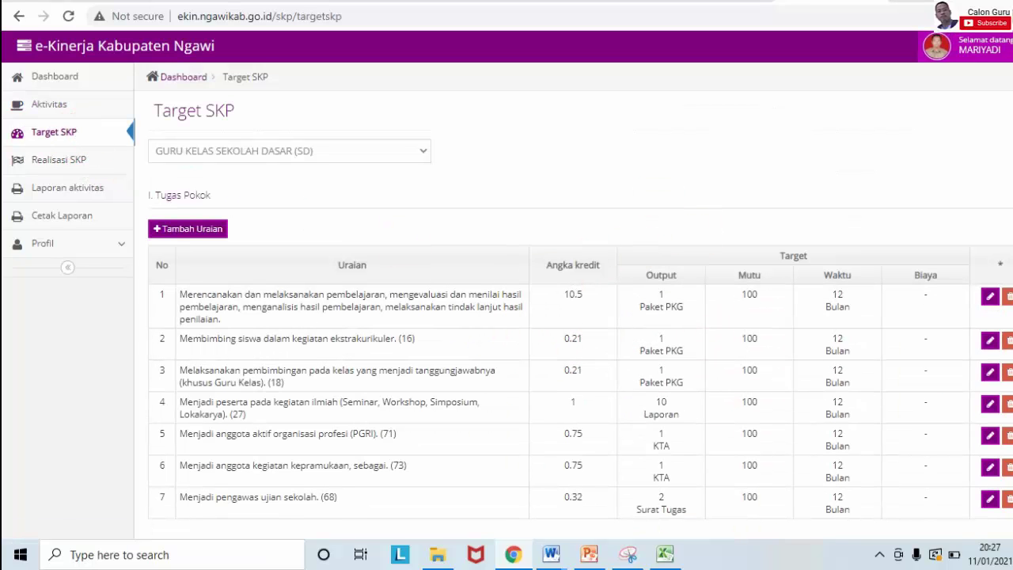
{"action": "scroll", "coordinate": [574, 317], "scroll_direction": "down", "scroll_amount": 1}
{"action": "scroll", "coordinate": [574, 317], "scroll_direction": "up", "scroll_amount": 1}
{"action": "scroll", "coordinate": [554, 294], "scroll_direction": "down", "scroll_amount": 1}
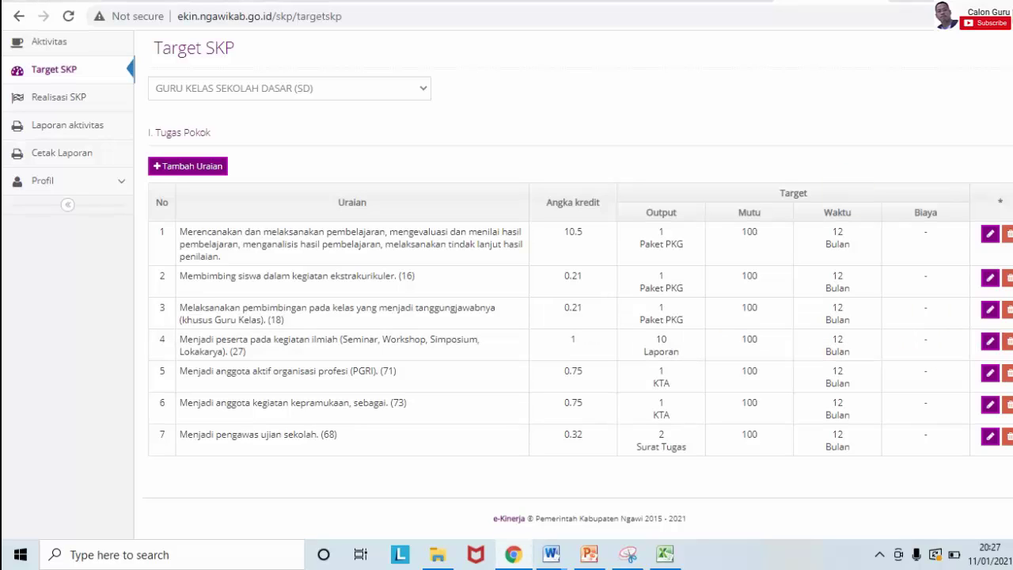
{"action": "scroll", "coordinate": [555, 317], "scroll_direction": "up", "scroll_amount": 1}
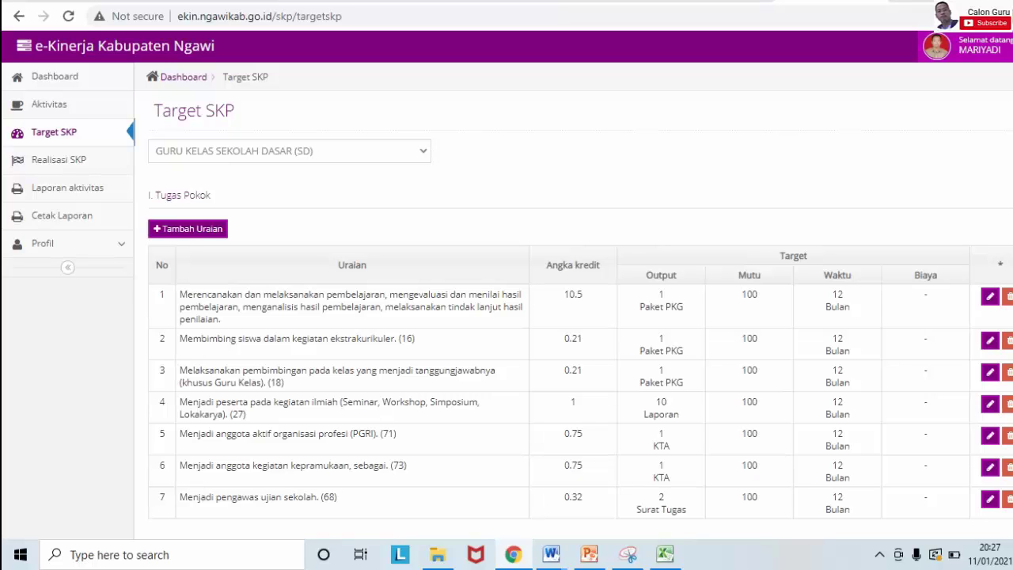
{"action": "scroll", "coordinate": [555, 317], "scroll_direction": "down", "scroll_amount": 1}
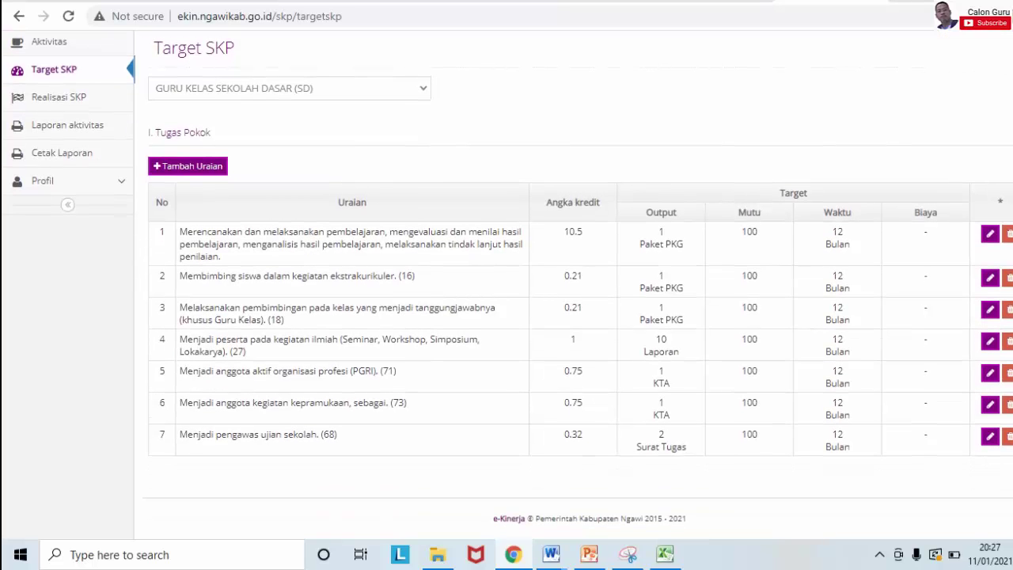
{"action": "scroll", "coordinate": [554, 316], "scroll_direction": "up", "scroll_amount": 1}
{"action": "scroll", "coordinate": [554, 316], "scroll_direction": "down", "scroll_amount": 1}
{"action": "scroll", "coordinate": [554, 317], "scroll_direction": "up", "scroll_amount": 1}
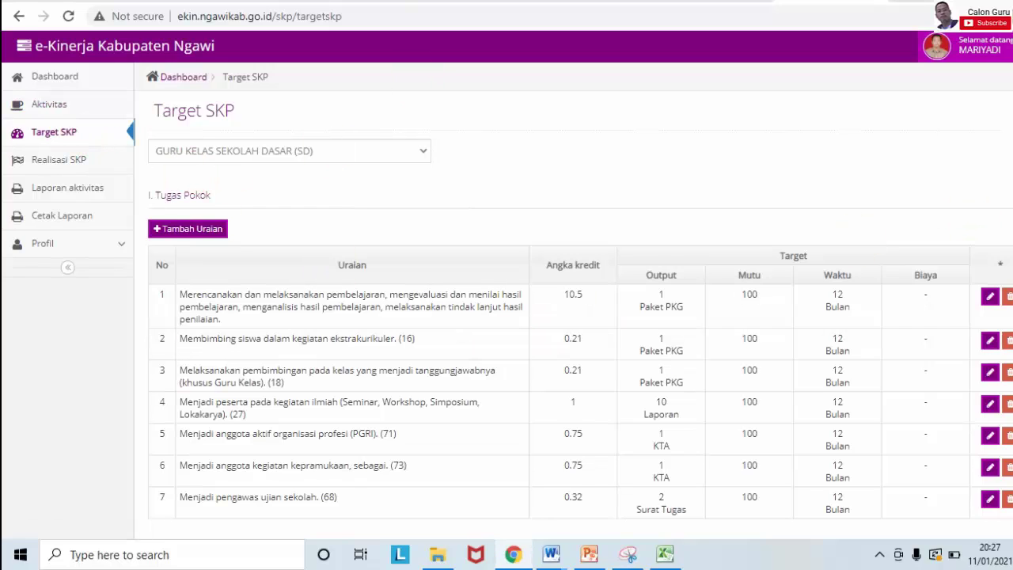
Step: Log out and start signing in with the school principal's username
{"action": "left_click", "coordinate": [937, 46]}
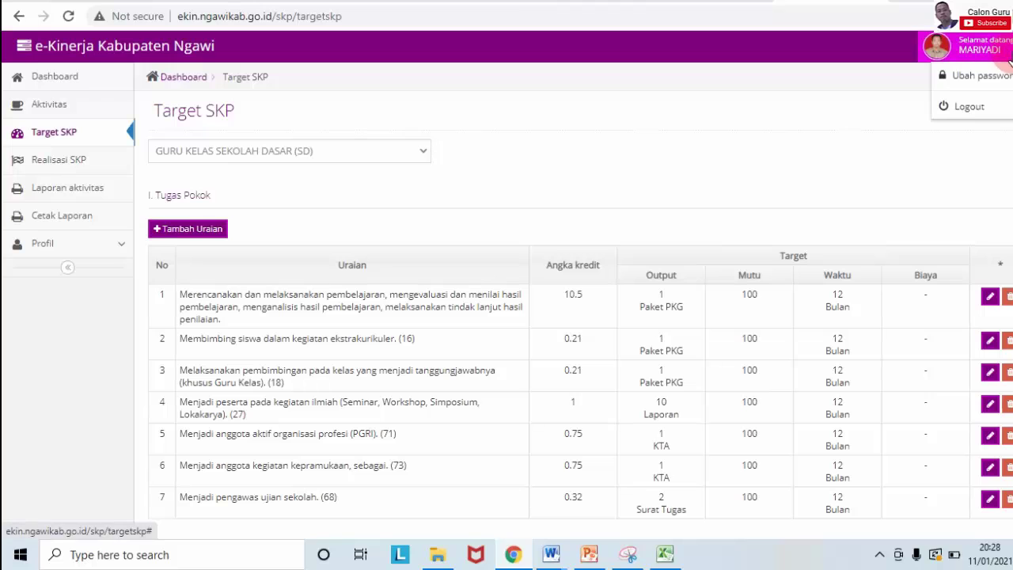
{"action": "left_click", "coordinate": [965, 108]}
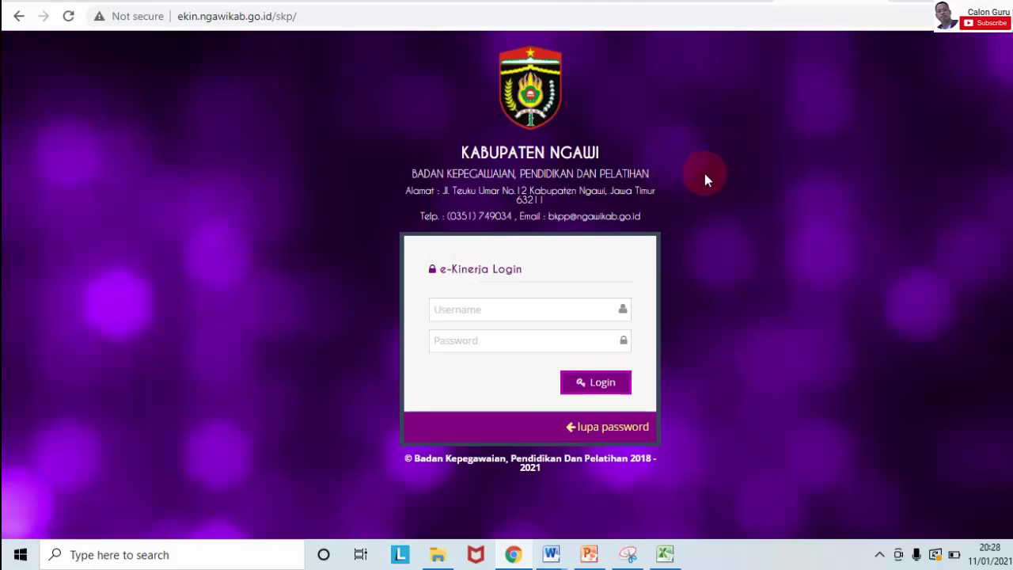
{"action": "left_click", "coordinate": [537, 307]}
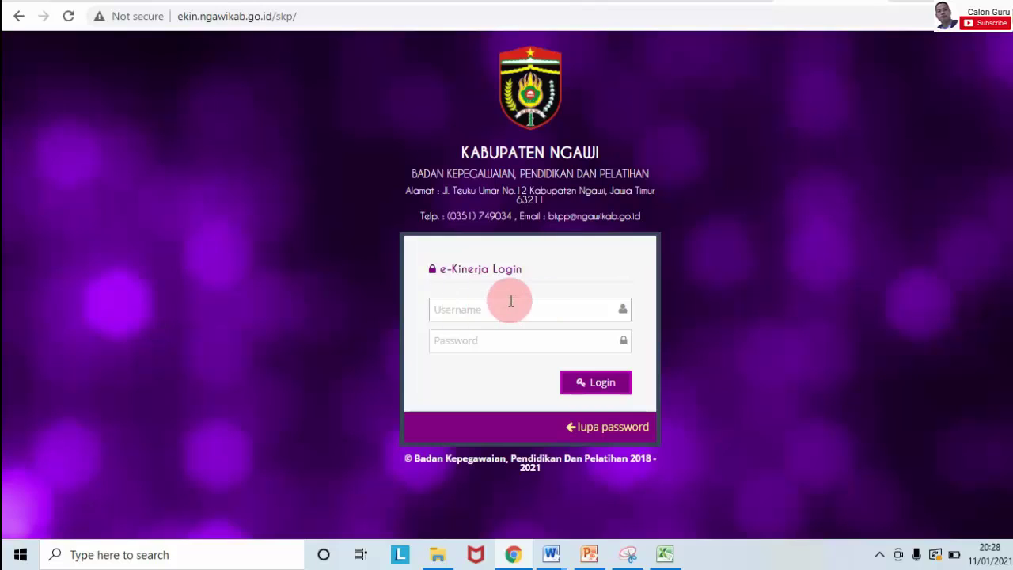
{"action": "left_click", "coordinate": [530, 256]}
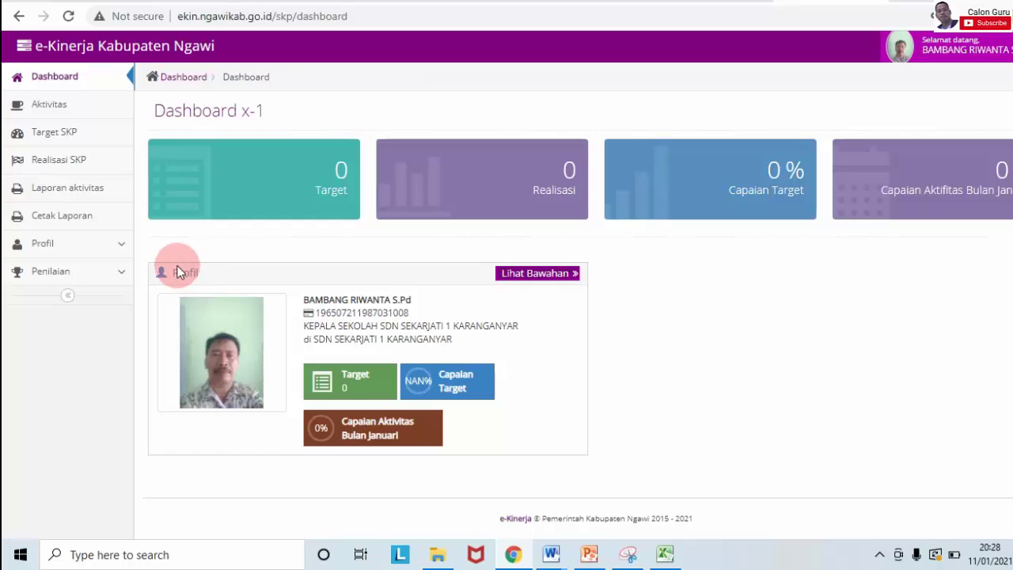
Step: Open the subordinates' target confirmation page and select the class teacher
{"action": "left_click", "coordinate": [119, 277]}
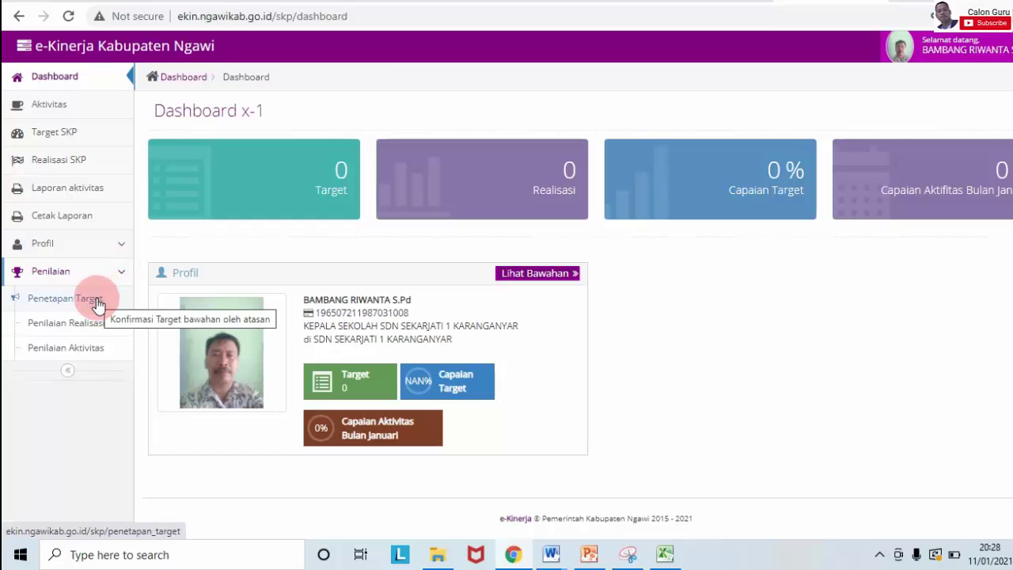
{"action": "left_click", "coordinate": [97, 303]}
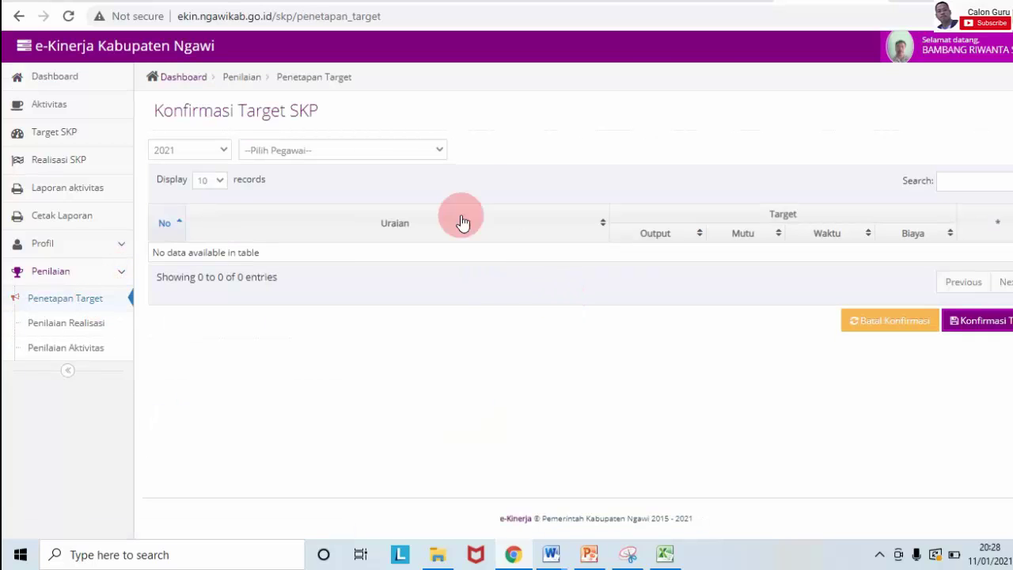
{"action": "left_click", "coordinate": [435, 150]}
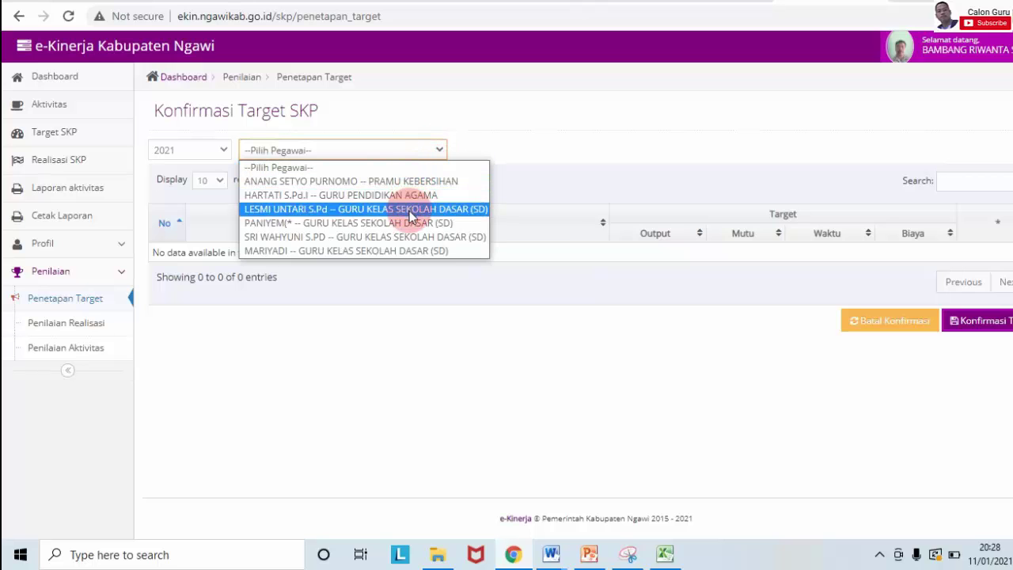
{"action": "left_click", "coordinate": [411, 250]}
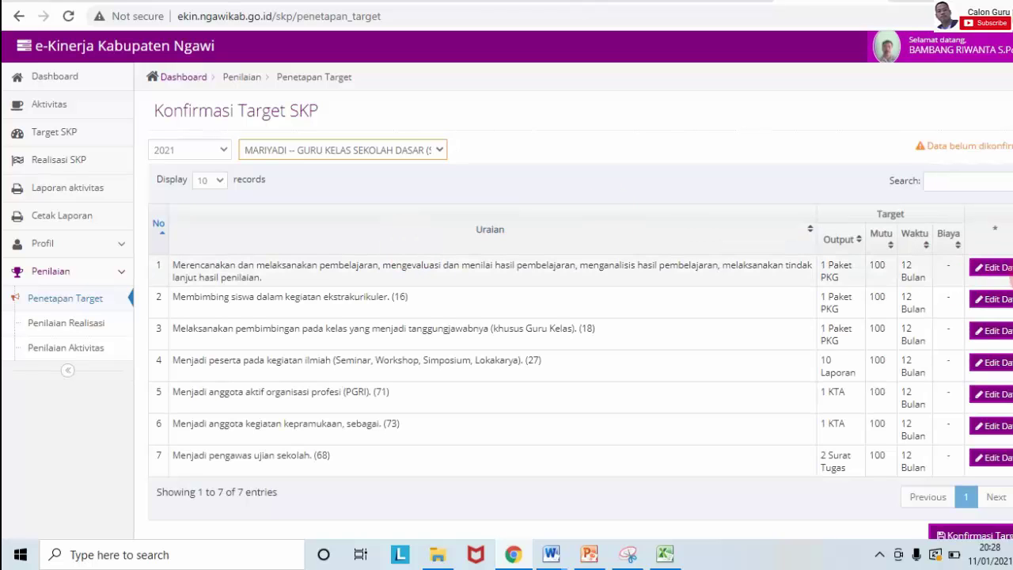
Step: Review the class teacher's seven pending SKP target rows
{"action": "scroll", "coordinate": [506, 285], "scroll_direction": "down", "scroll_amount": 2}
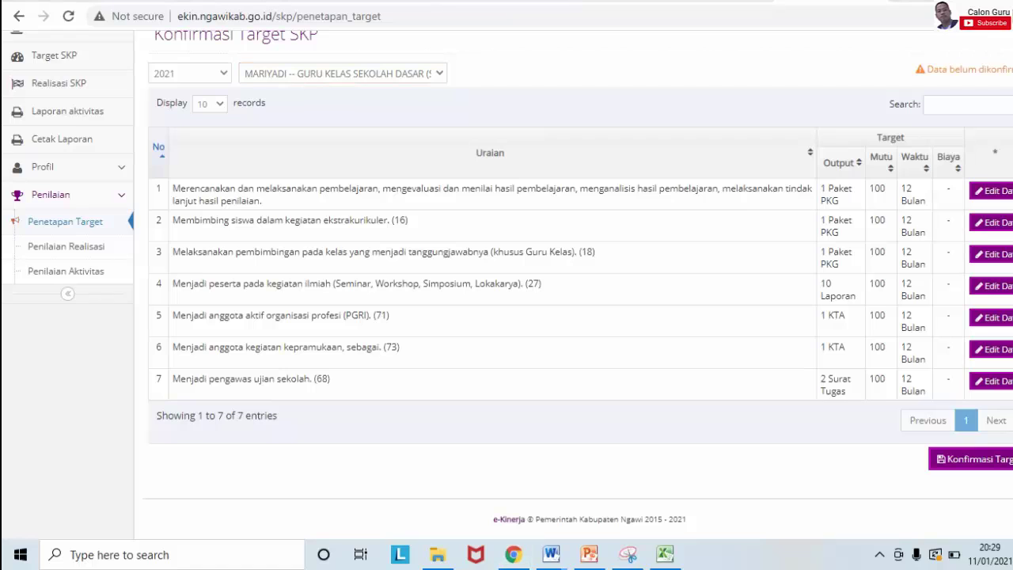
{"action": "left_click", "coordinate": [419, 230]}
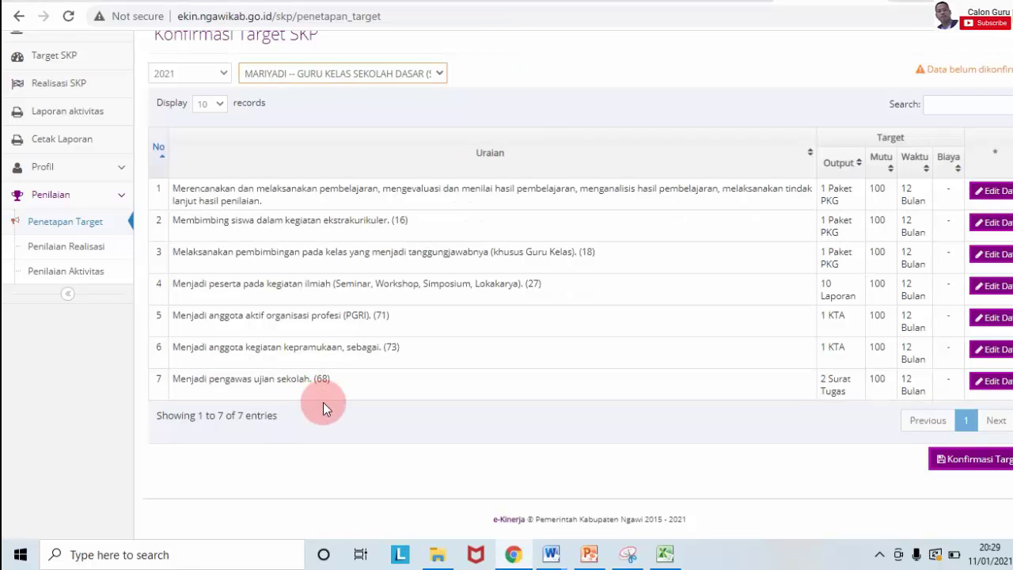
{"action": "left_click", "coordinate": [451, 124]}
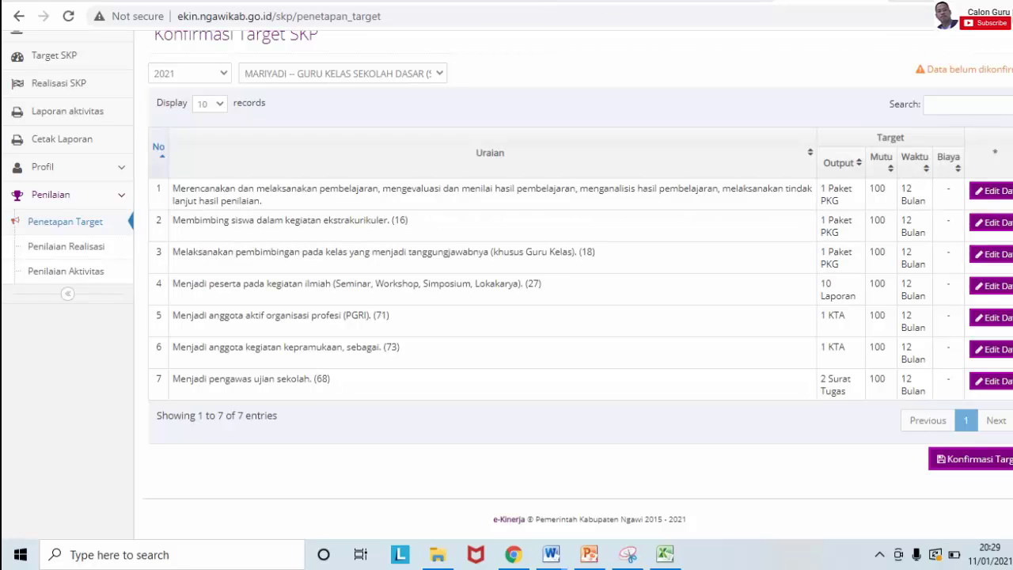
{"action": "left_click", "coordinate": [1004, 237]}
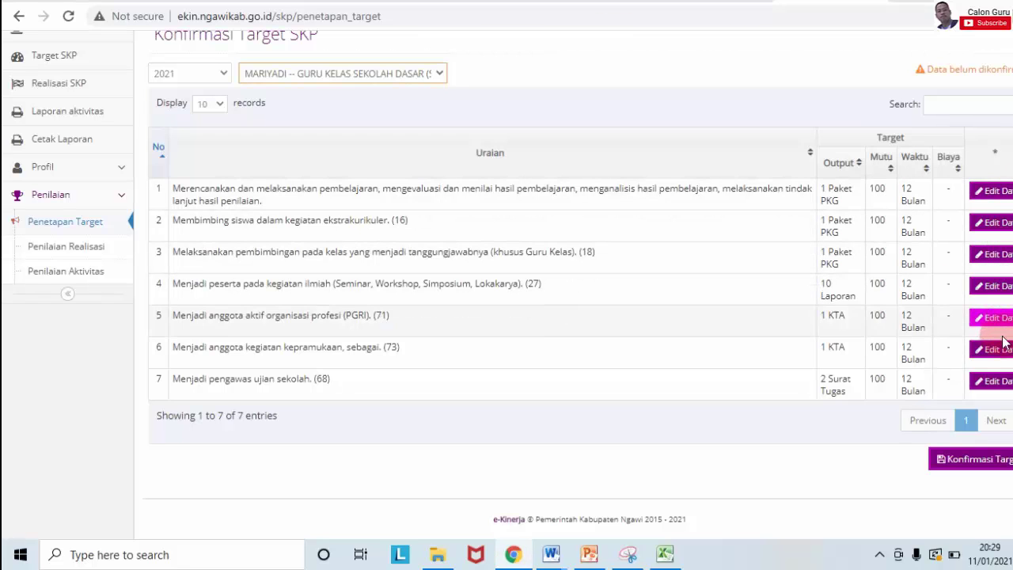
{"action": "left_click", "coordinate": [992, 289]}
{"action": "left_click", "coordinate": [982, 190]}
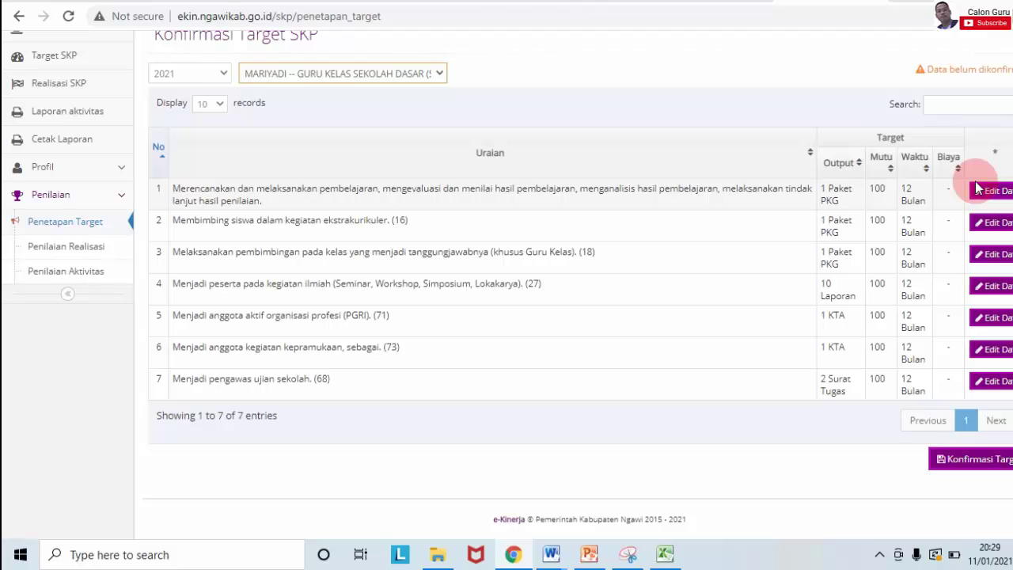
{"action": "left_click", "coordinate": [699, 270]}
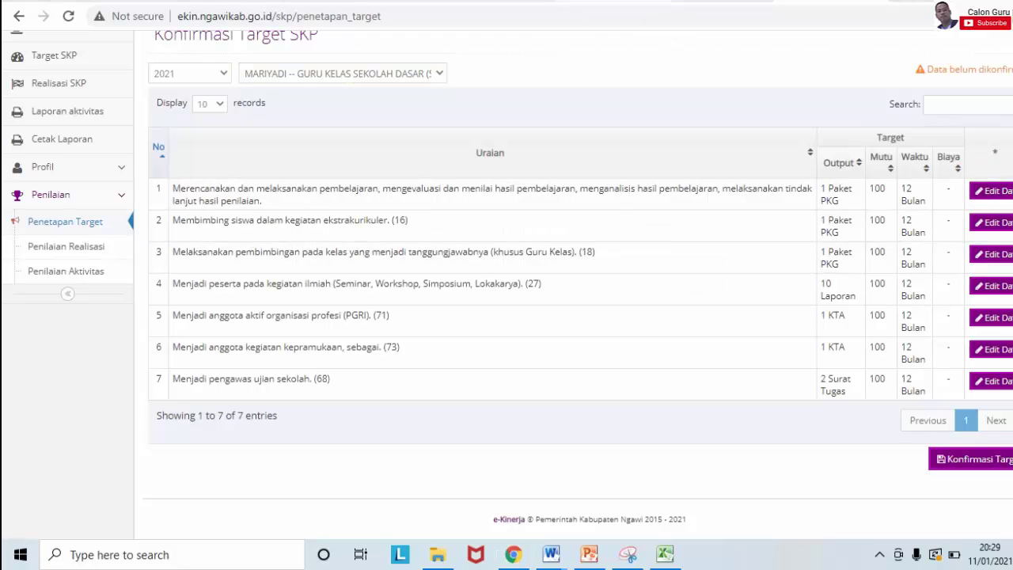
{"action": "left_click", "coordinate": [725, 371]}
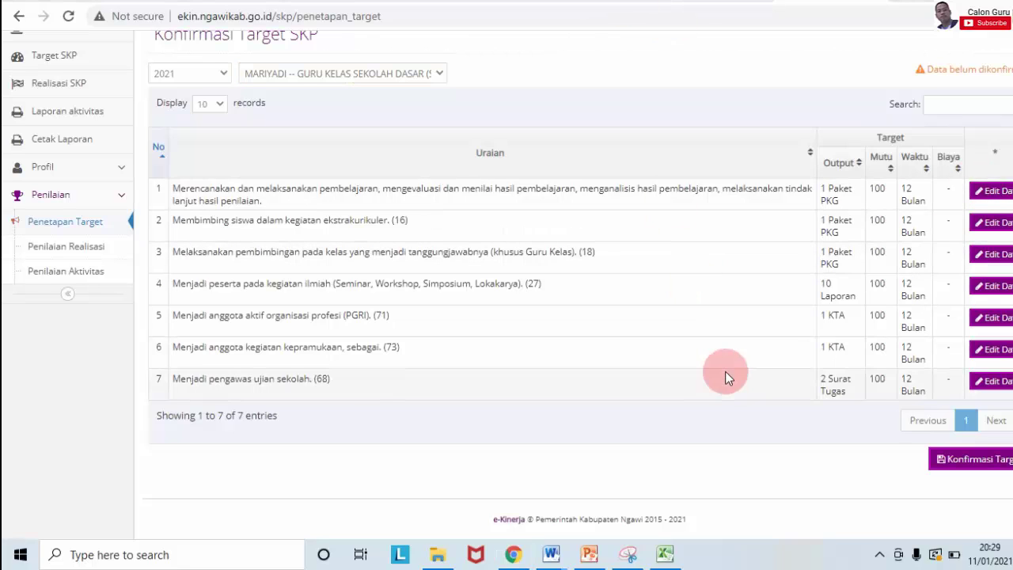
{"action": "left_click", "coordinate": [907, 421]}
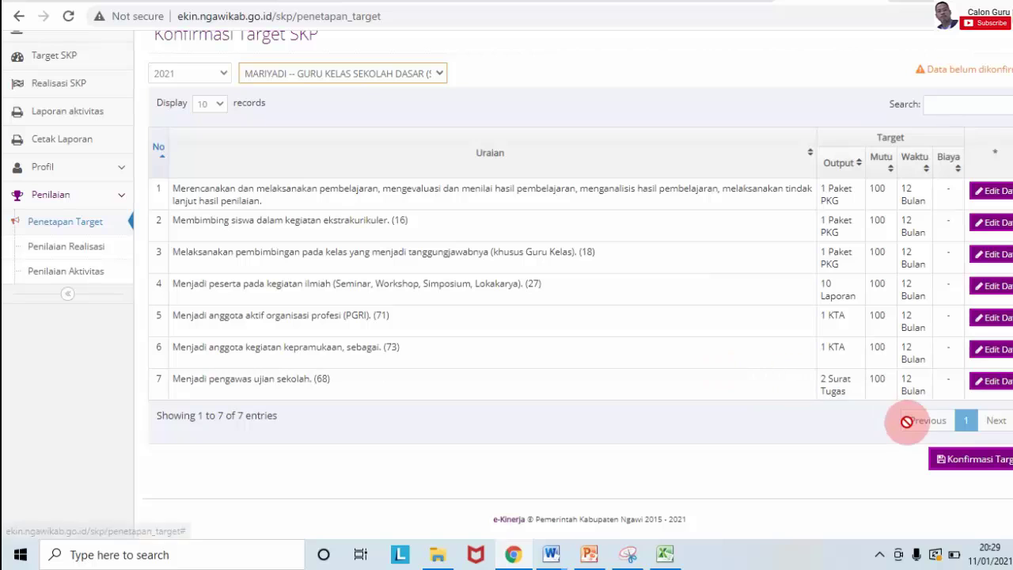
Step: Confirm all seven of the class teacher's SKP targets with Konfirmasi Target
{"action": "left_click", "coordinate": [978, 462]}
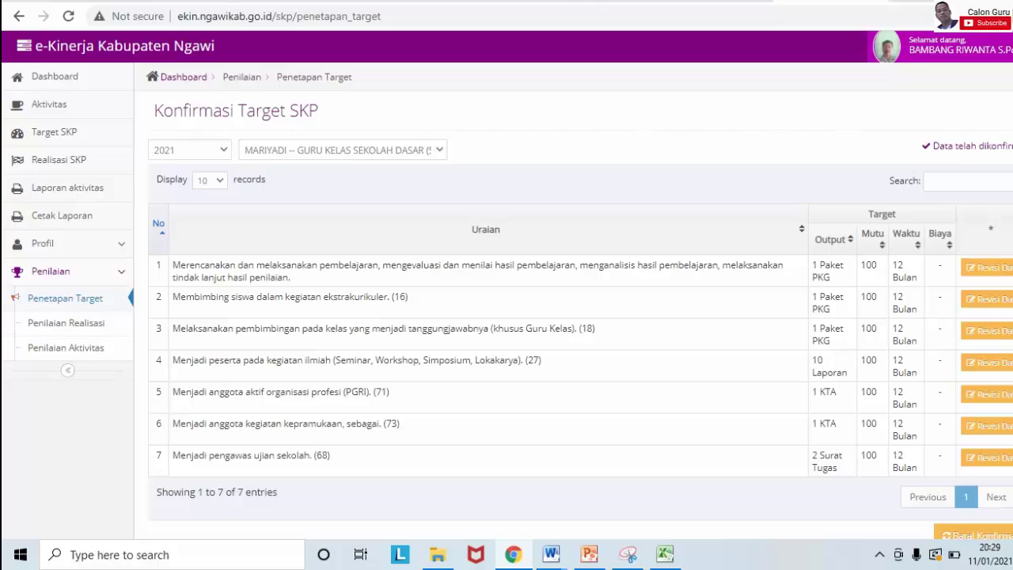
{"action": "scroll", "coordinate": [506, 317], "scroll_direction": "down", "scroll_amount": 1}
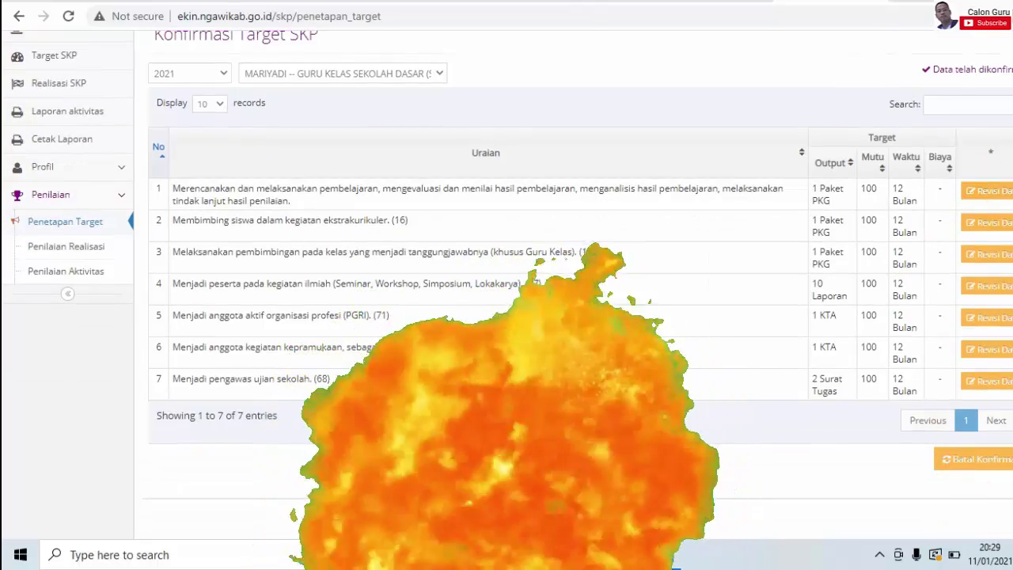
{"action": "scroll", "coordinate": [506, 316], "scroll_direction": "up", "scroll_amount": 1}
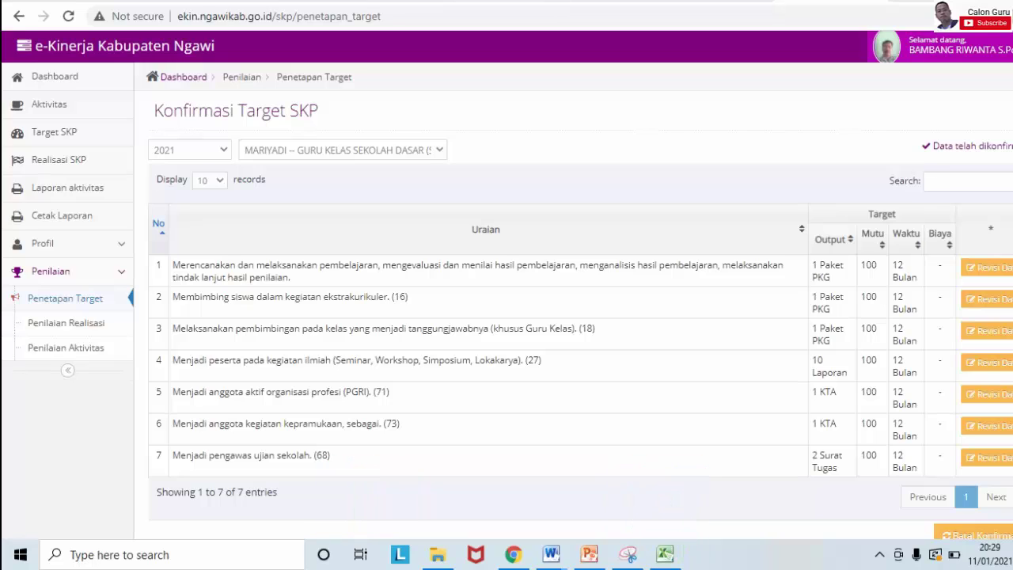
Step: Log out and log back in with the teacher's saved username and password
{"action": "left_click", "coordinate": [958, 45]}
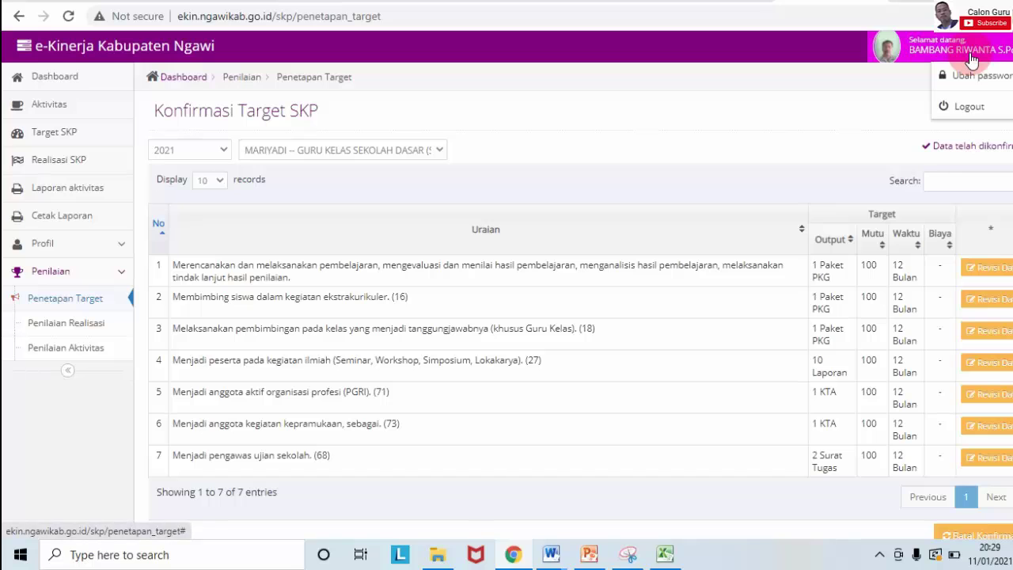
{"action": "left_click", "coordinate": [972, 102]}
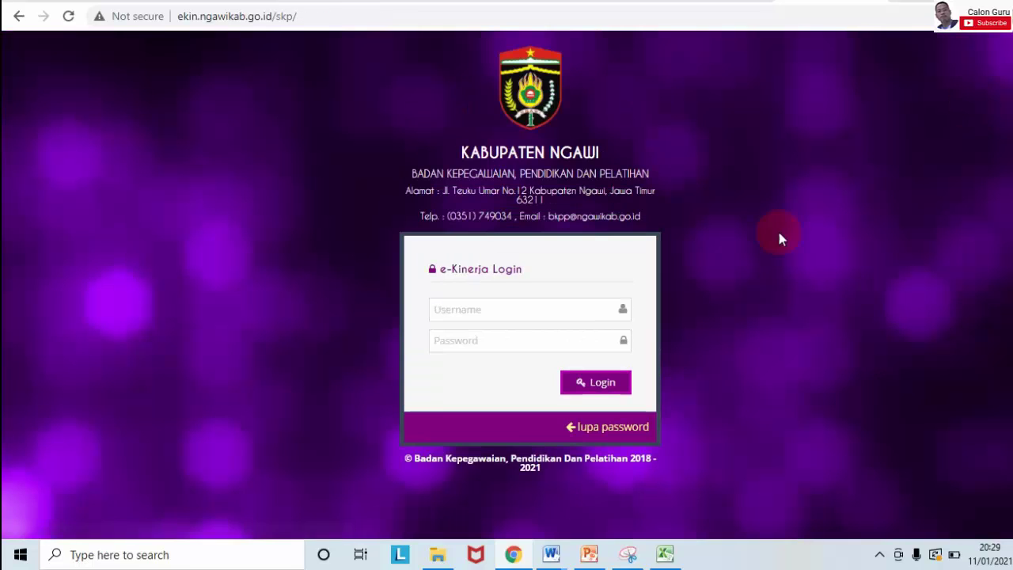
{"action": "left_click", "coordinate": [534, 308]}
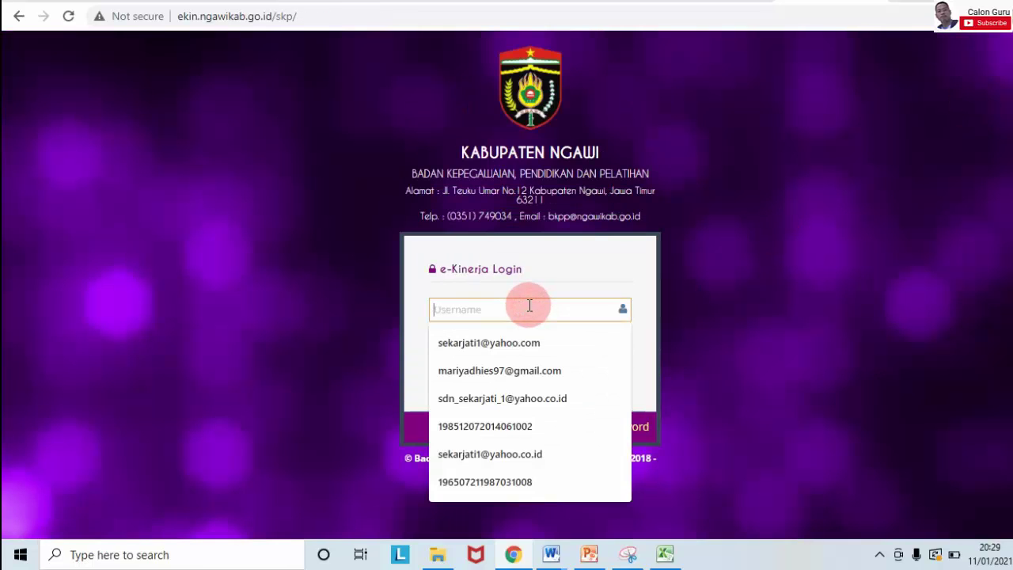
{"action": "left_click", "coordinate": [522, 432]}
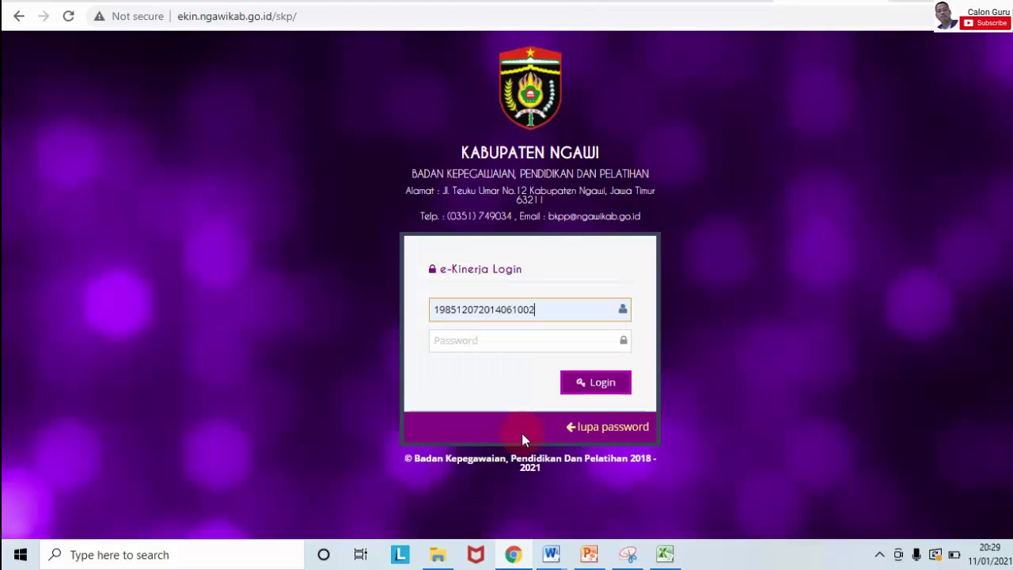
{"action": "left_click", "coordinate": [483, 340]}
{"action": "type", "text": "*"}
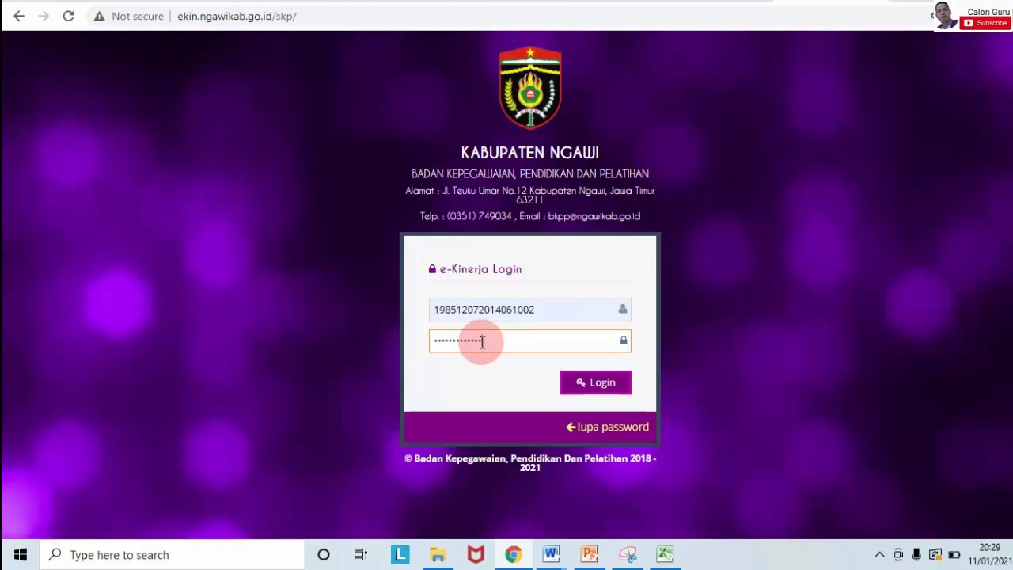
{"action": "left_click", "coordinate": [584, 386]}
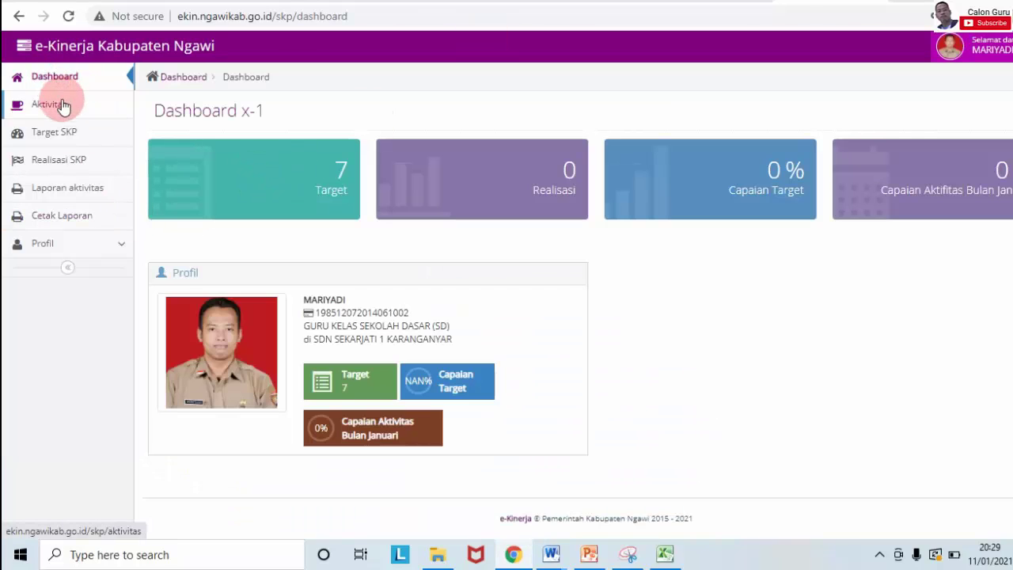
Step: Check the teacher's Target SKP list, then go to the Aktivitas page
{"action": "left_click", "coordinate": [65, 136]}
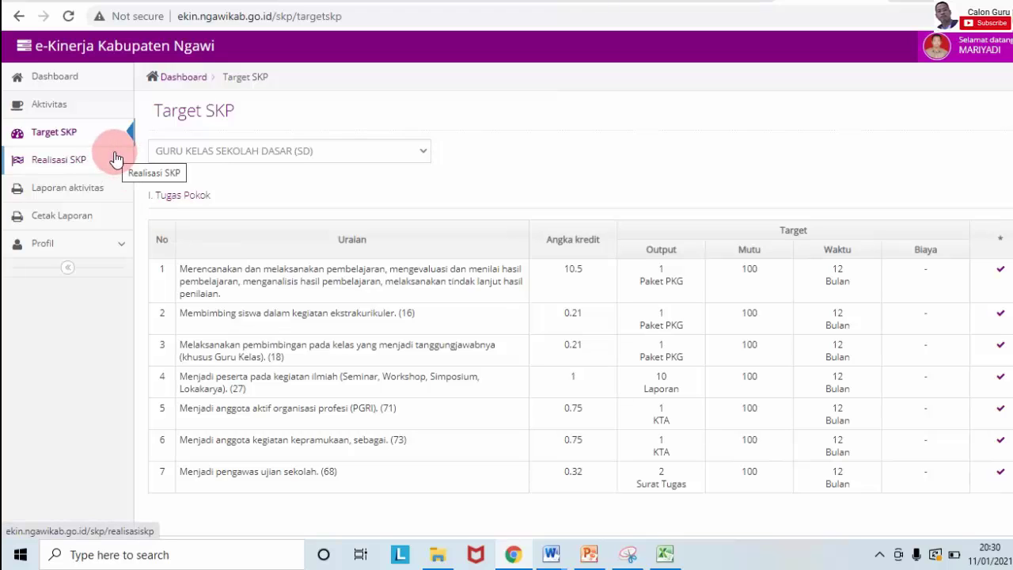
{"action": "left_click", "coordinate": [59, 111]}
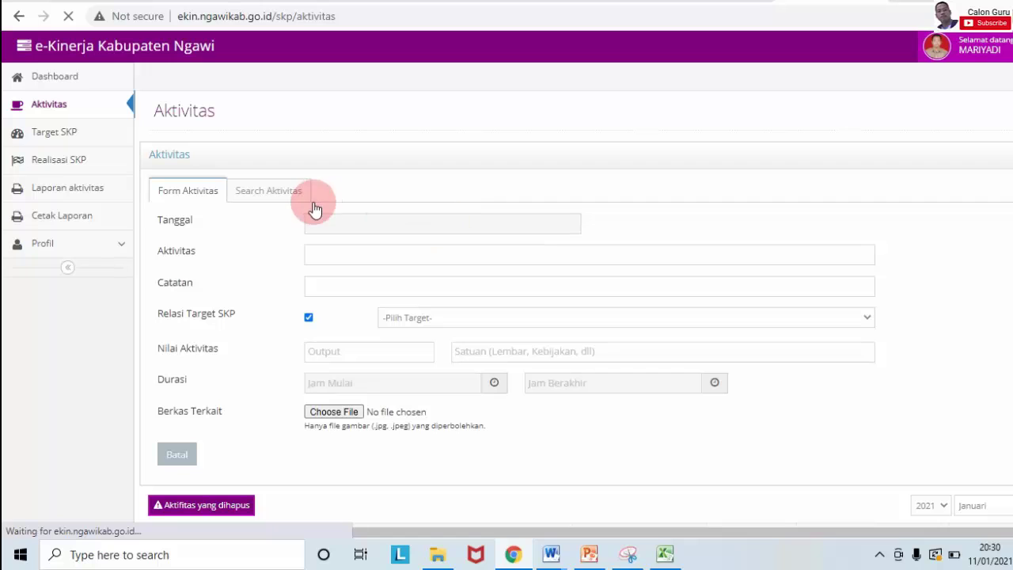
Step: Pick 11 January 2021 as the activity date and reload Aktivitas via browser back/forward
{"action": "left_click", "coordinate": [335, 229]}
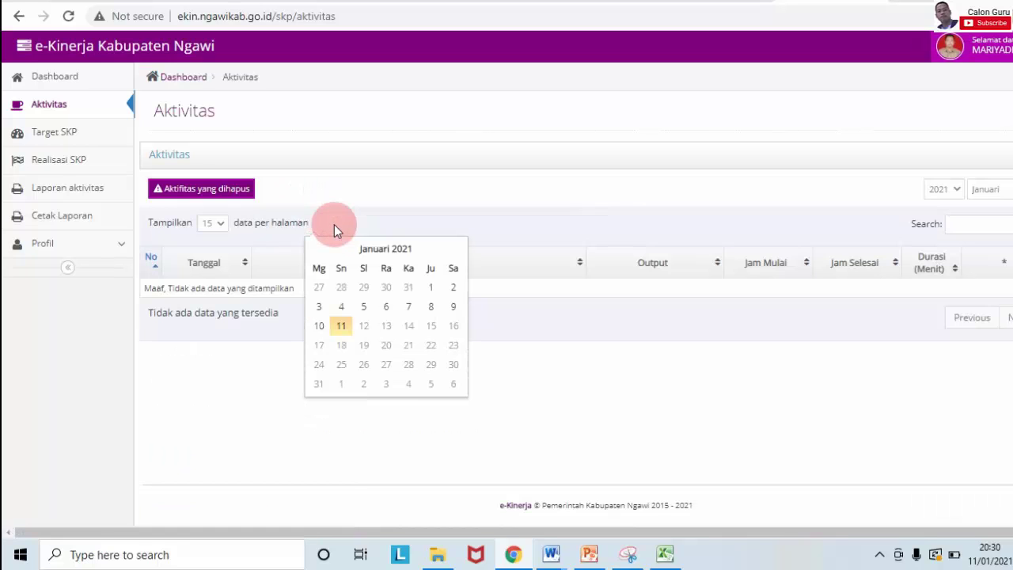
{"action": "left_click", "coordinate": [343, 327]}
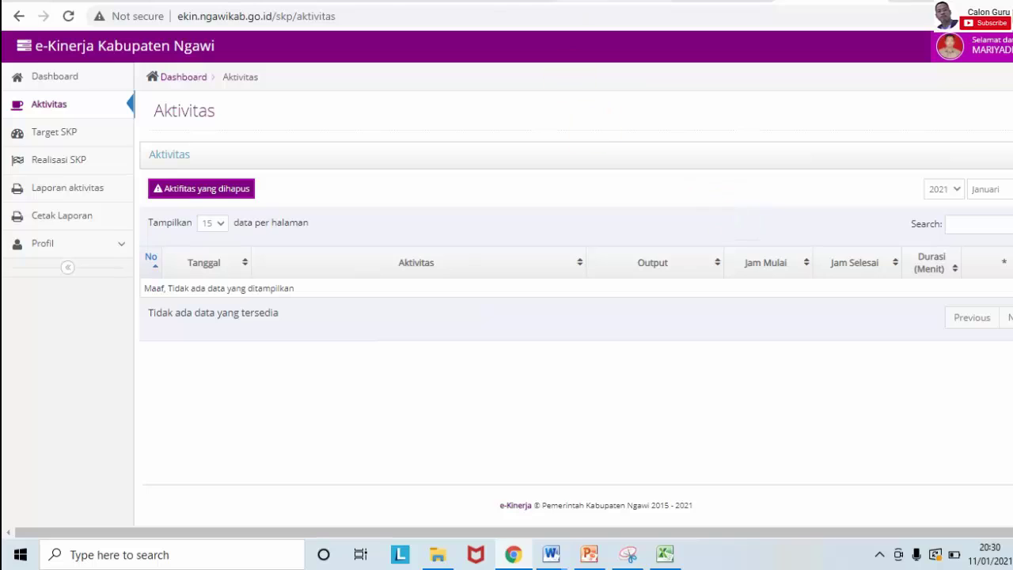
{"action": "key", "text": "alt+Left"}
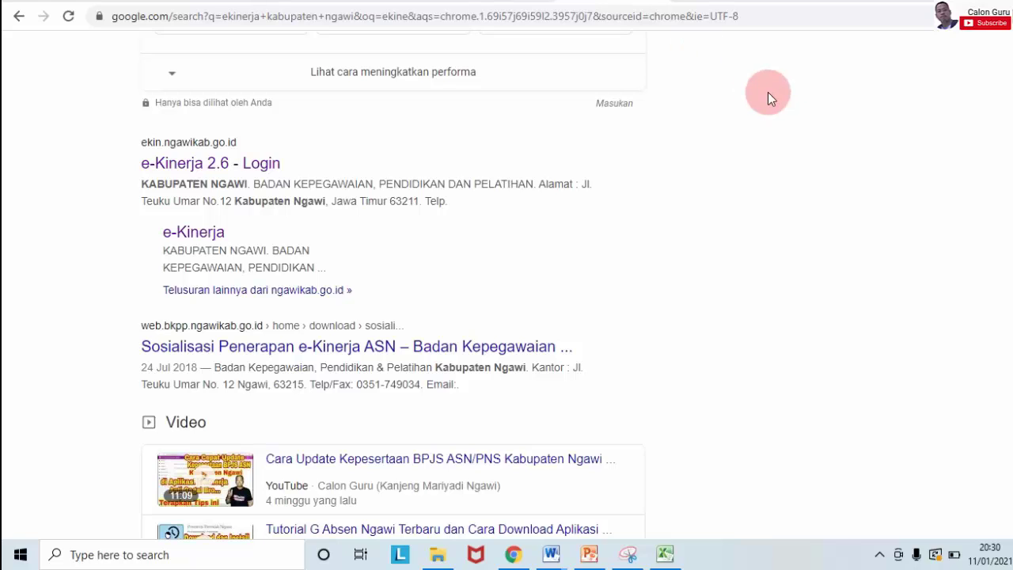
{"action": "key", "text": "alt+Right"}
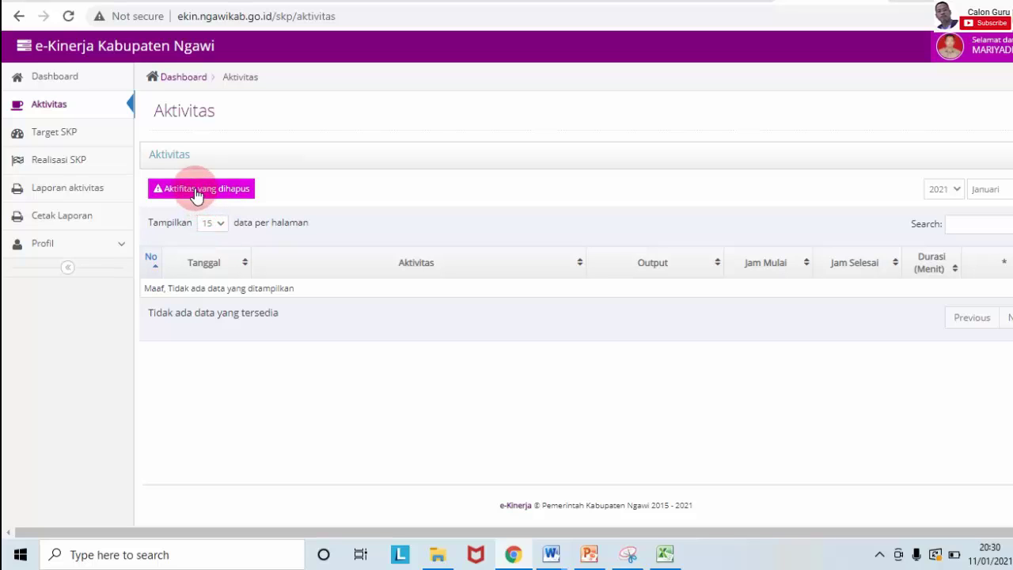
Step: Start a new activity dated 11/01/2021 using the past 'Merencanakan dan melaksanakan' activity
{"action": "left_click", "coordinate": [1007, 157]}
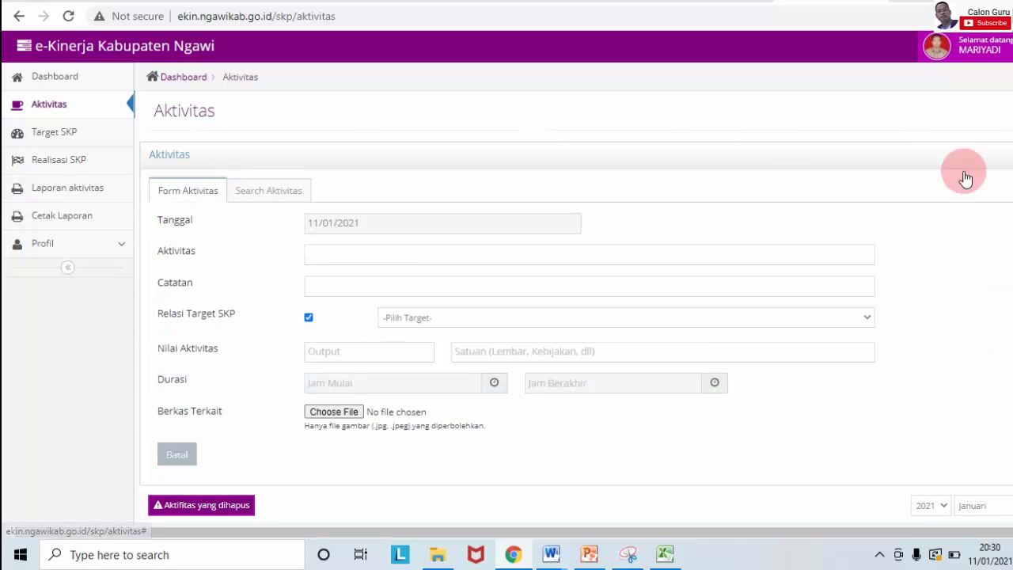
{"action": "left_click", "coordinate": [360, 222]}
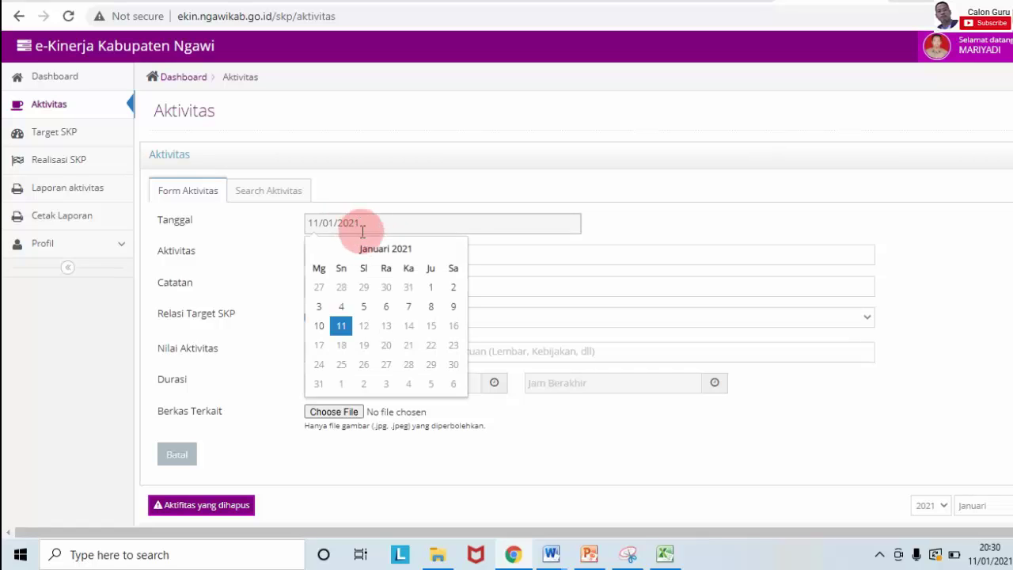
{"action": "left_click", "coordinate": [341, 325]}
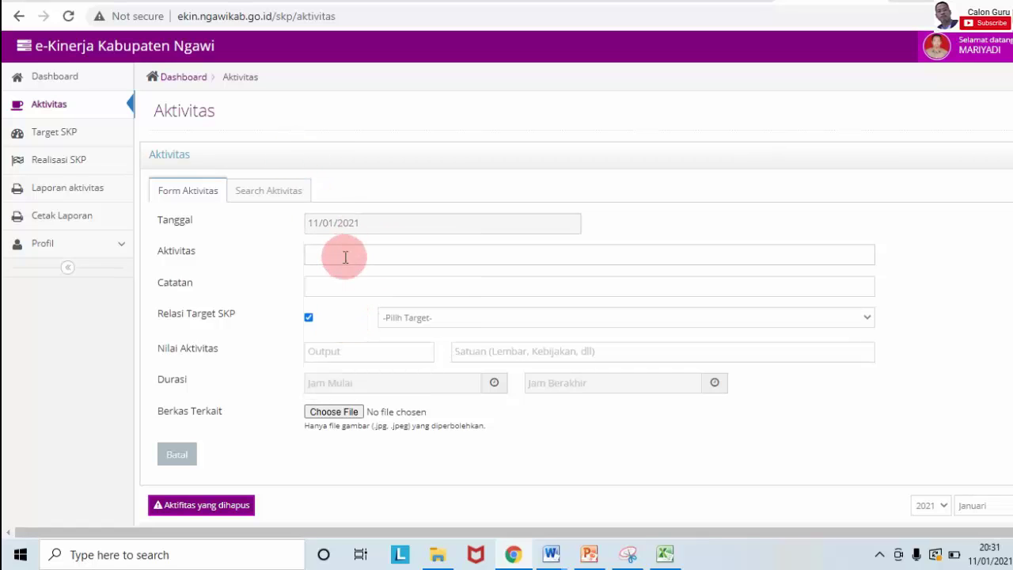
{"action": "left_click", "coordinate": [342, 255]}
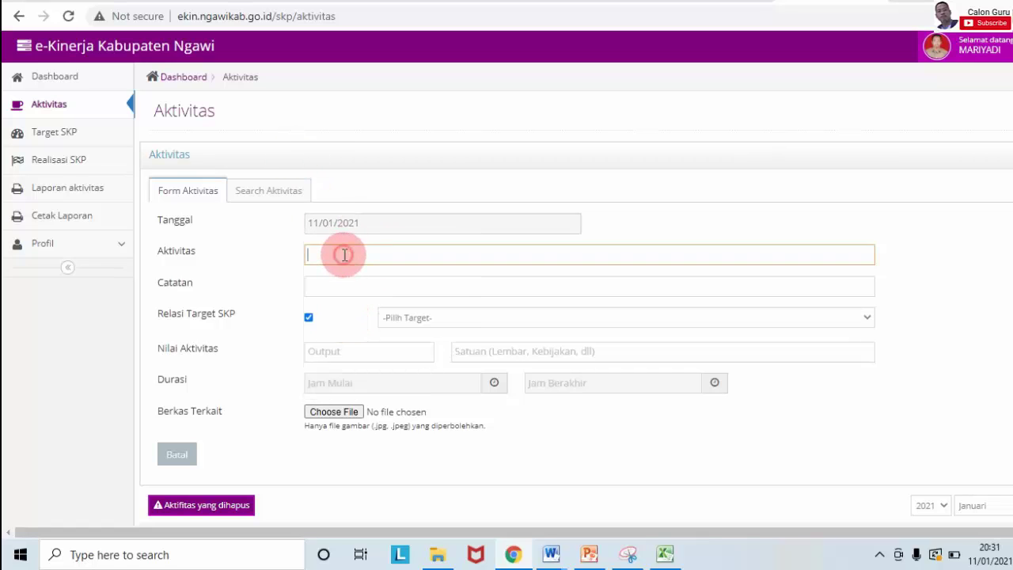
{"action": "left_click", "coordinate": [279, 198]}
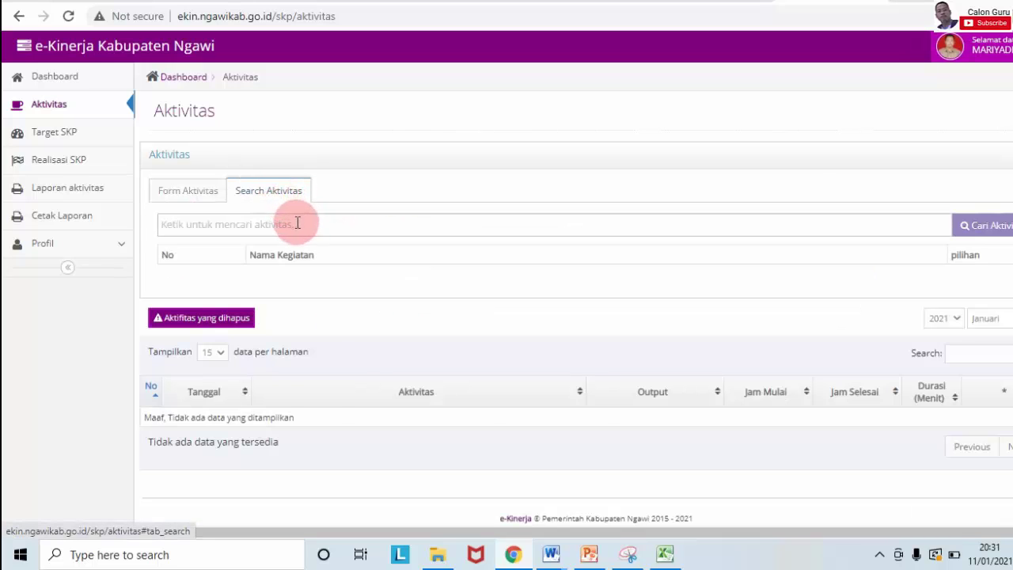
{"action": "left_click", "coordinate": [298, 223]}
{"action": "type", "text": "melaksanakan"}
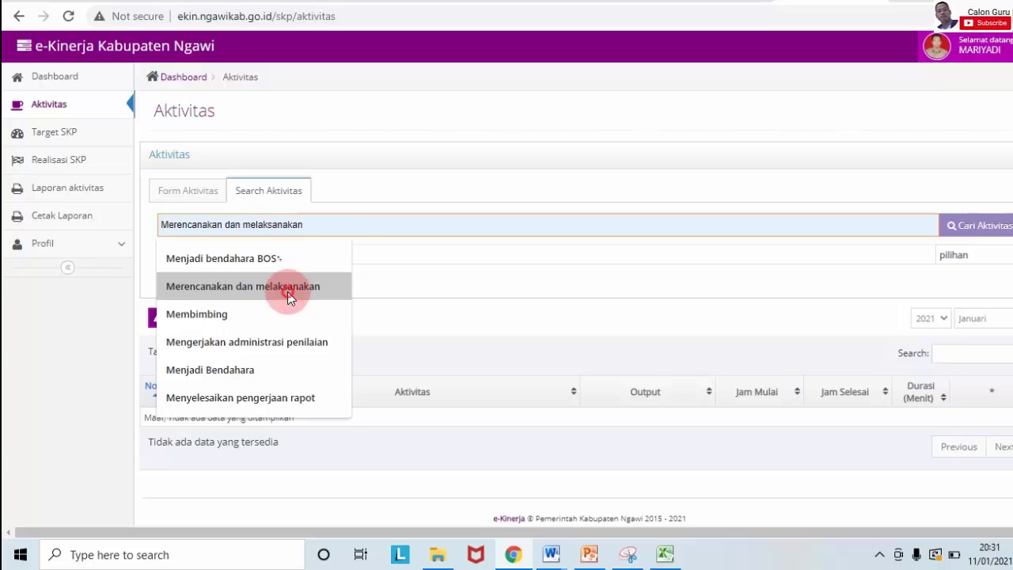
{"action": "left_click", "coordinate": [288, 288]}
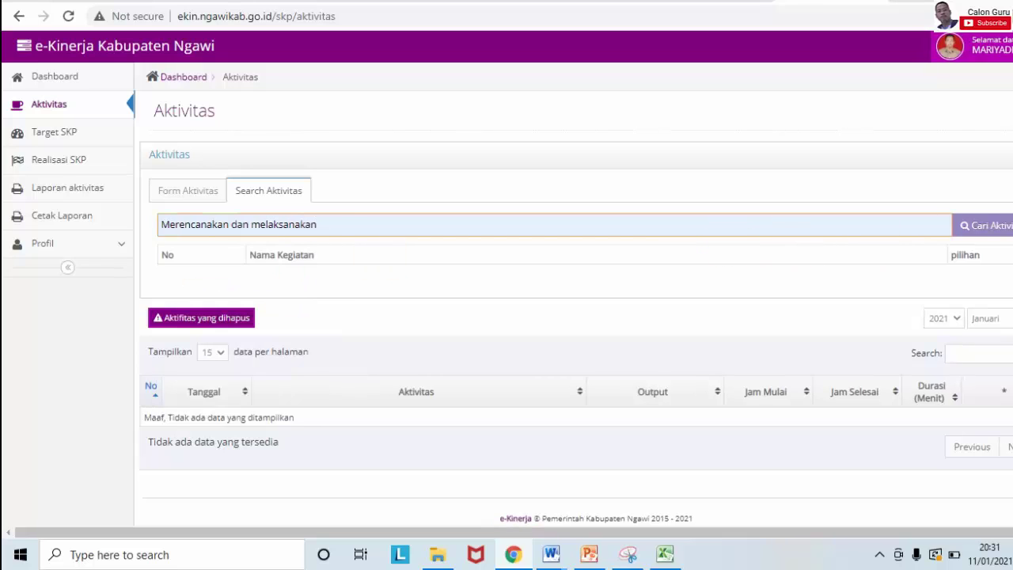
{"action": "left_click", "coordinate": [1001, 231]}
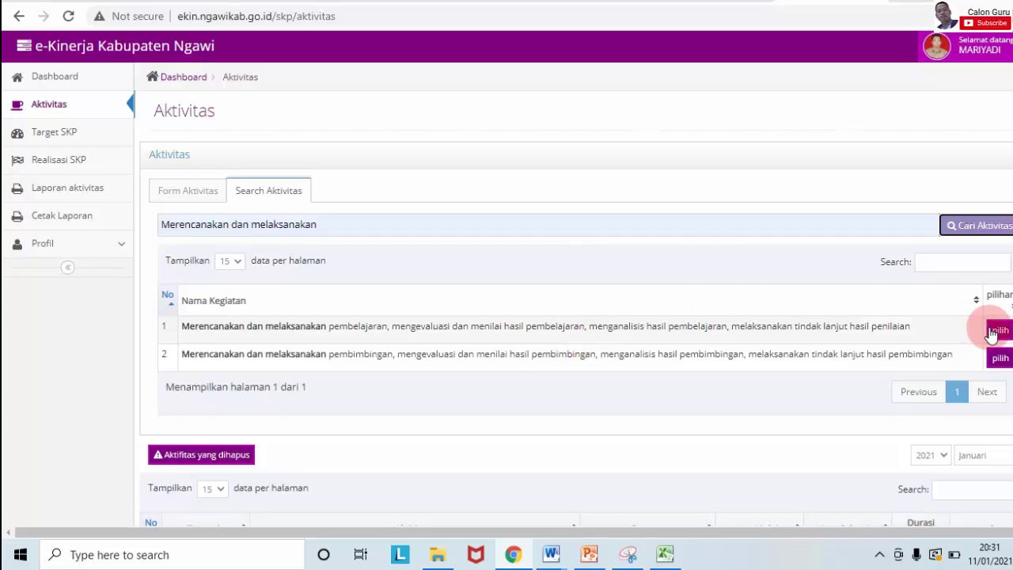
{"action": "left_click", "coordinate": [995, 331]}
Step: Add note 'Melakukan pembelajaran daring', link the planning-and-teaching SKP target, and enter output 1
{"action": "left_click", "coordinate": [335, 289]}
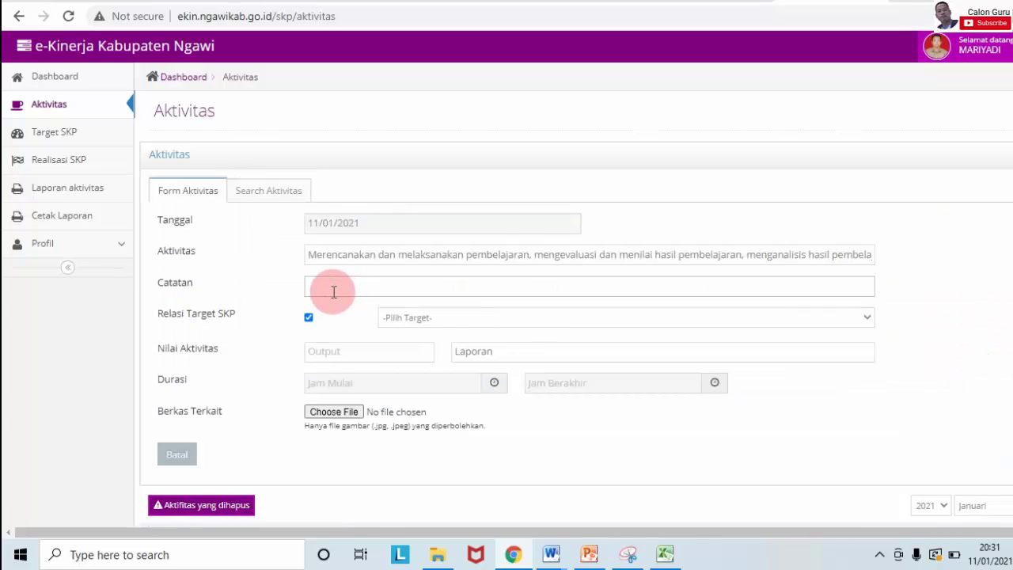
{"action": "type", "text": "M"}
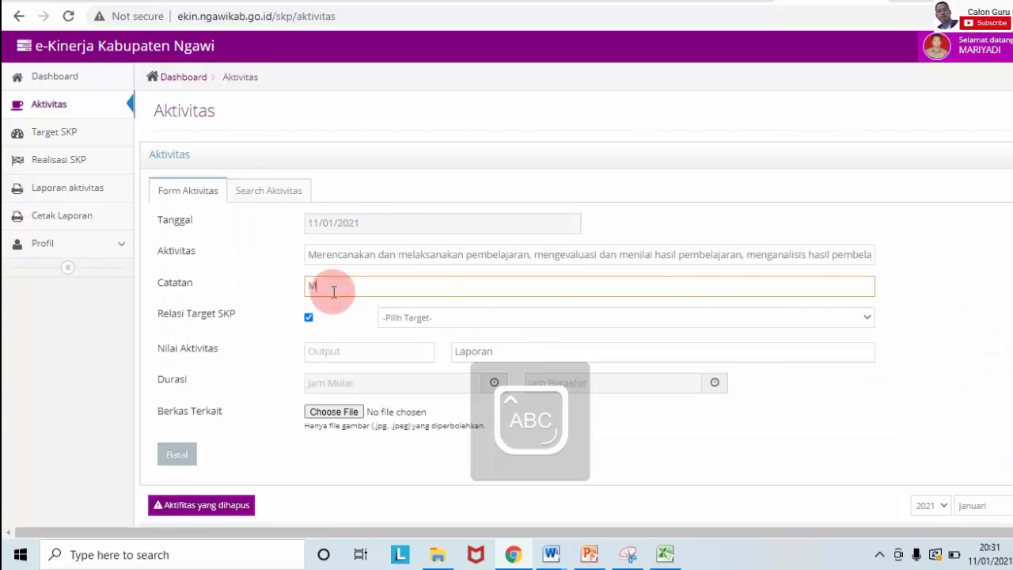
{"action": "type", "text": "elakukan pembelajaran daring"}
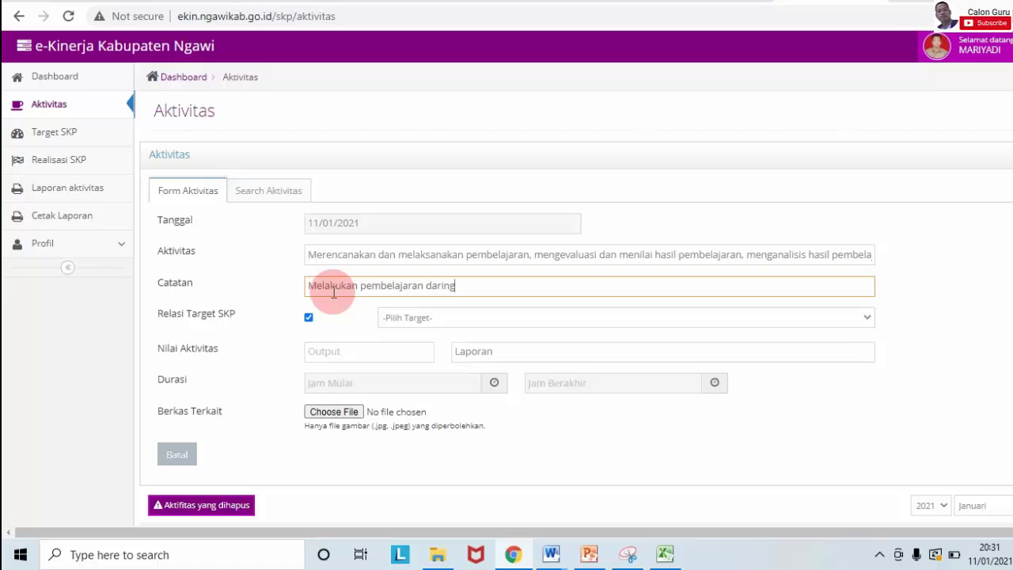
{"action": "left_click", "coordinate": [508, 316]}
{"action": "left_click", "coordinate": [480, 348]}
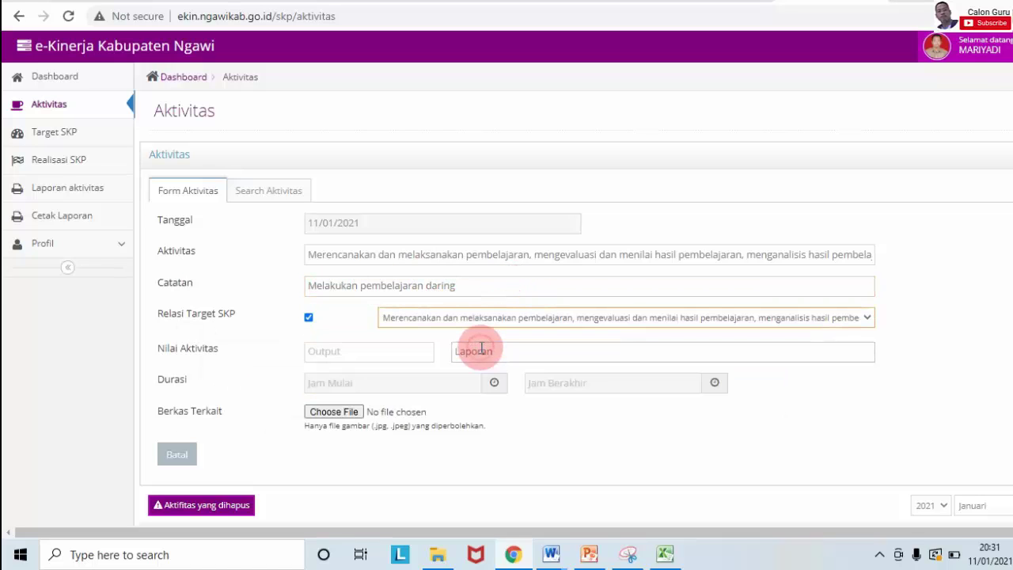
{"action": "left_click", "coordinate": [370, 356]}
{"action": "type", "text": "1"}
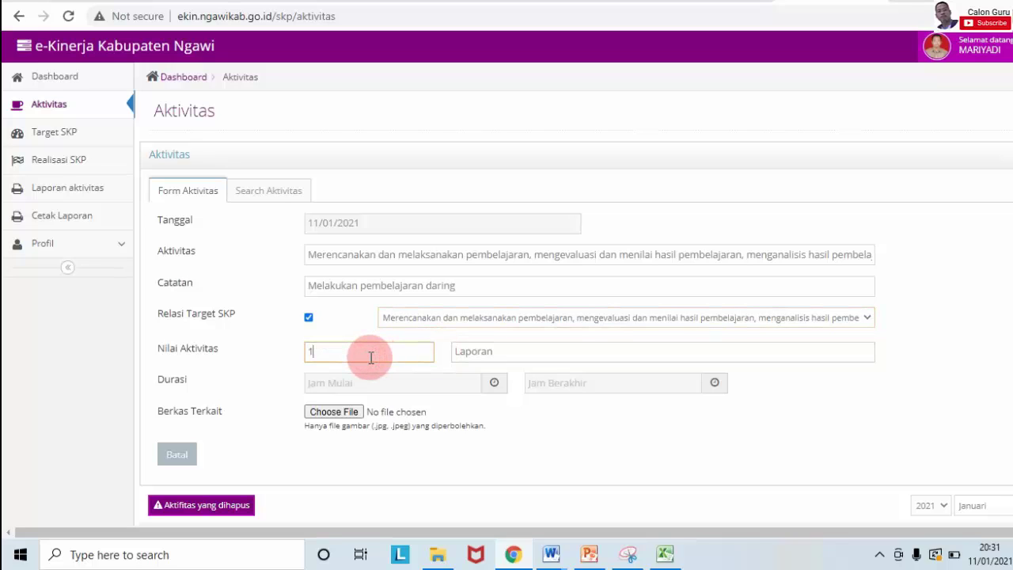
Step: Set the activity's start time to 07:00 and end time to 13:00
{"action": "left_click", "coordinate": [494, 384]}
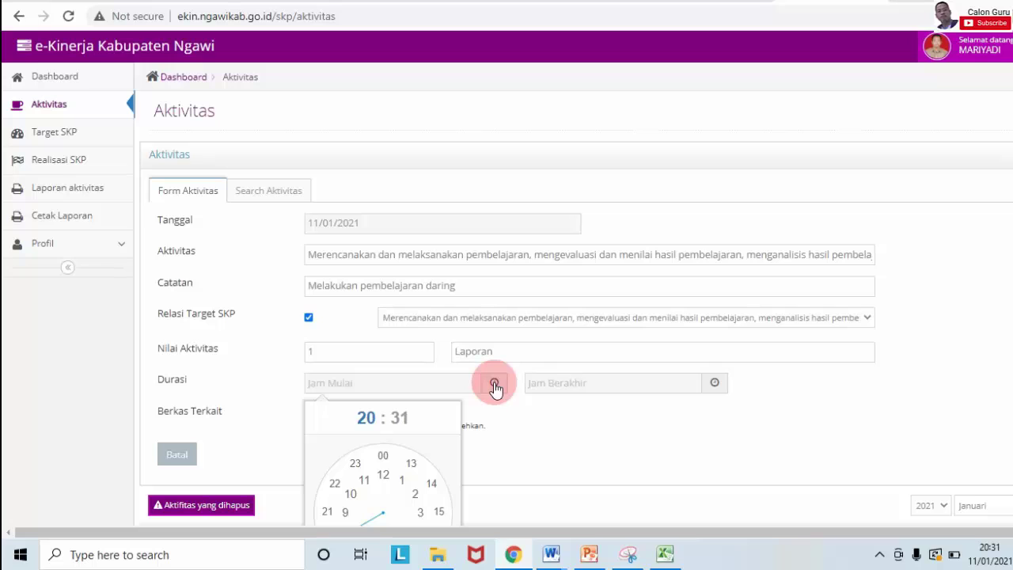
{"action": "scroll", "coordinate": [467, 403], "scroll_direction": "down", "scroll_amount": 2}
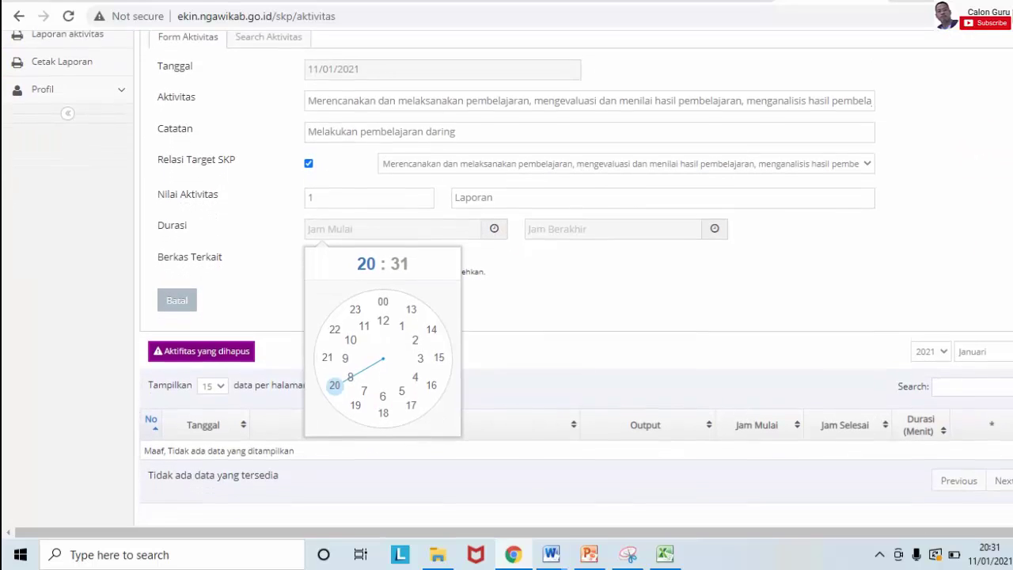
{"action": "left_click_drag", "start_coordinate": [388, 397], "coordinate": [368, 390]}
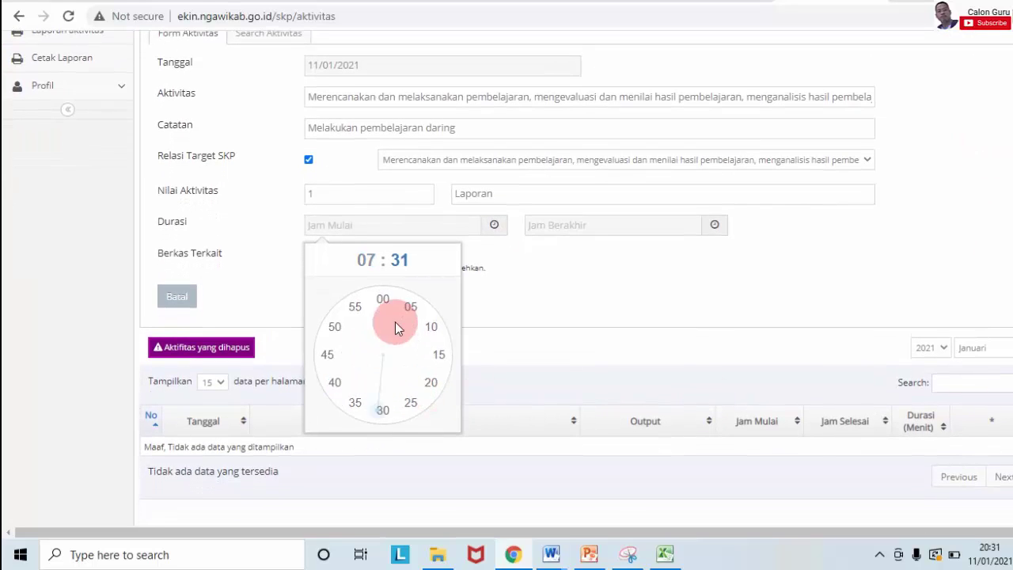
{"action": "left_click", "coordinate": [384, 300]}
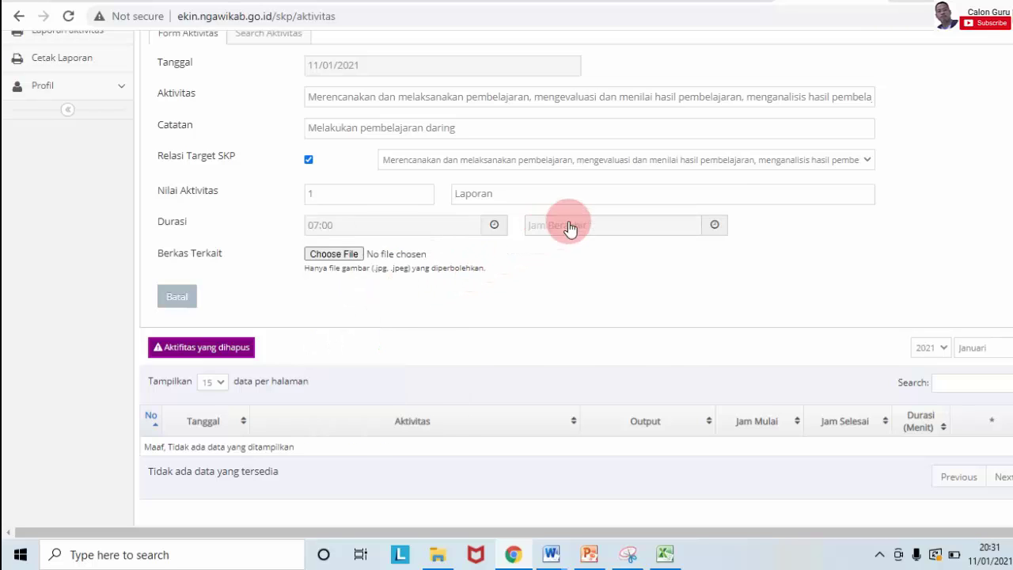
{"action": "left_click", "coordinate": [715, 225]}
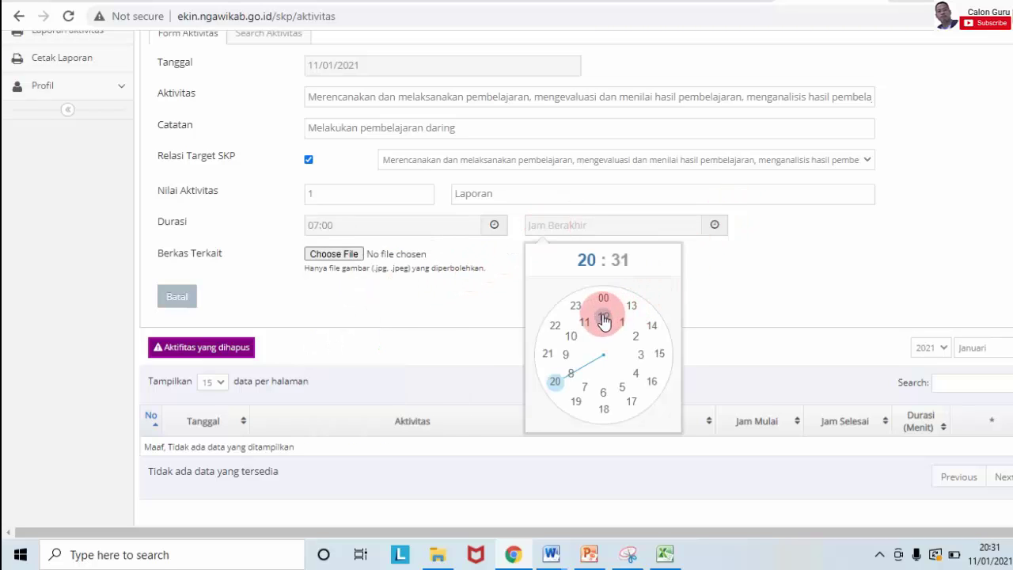
{"action": "left_click", "coordinate": [631, 307]}
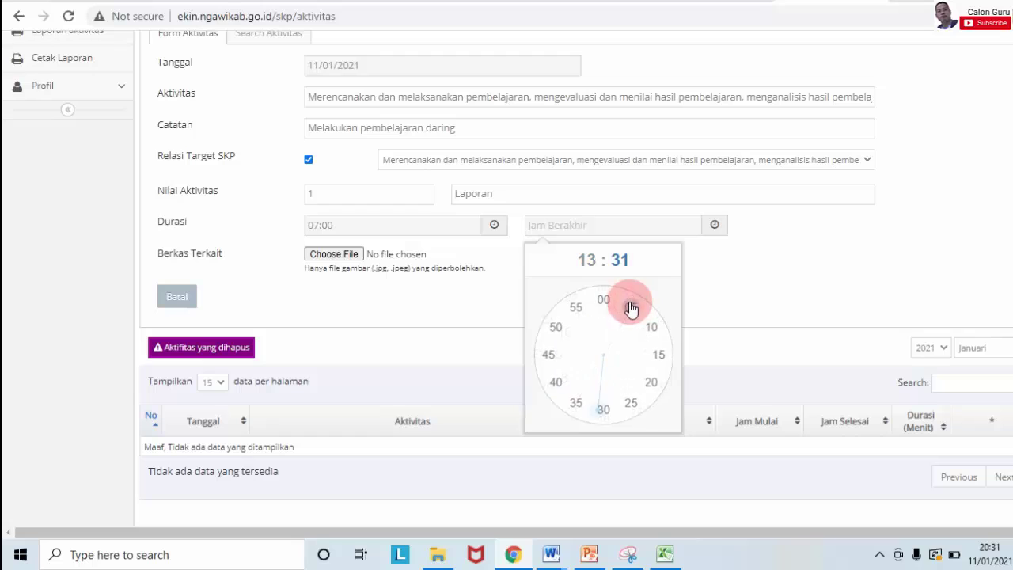
{"action": "left_click", "coordinate": [602, 297]}
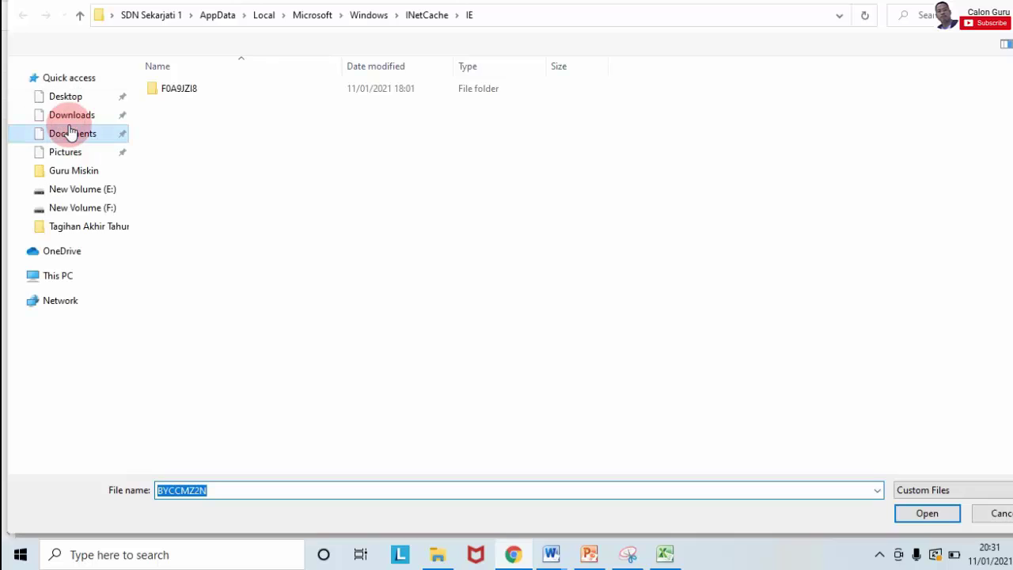
Step: Attach 'Naskah Drama Lucu Bahasa Jawa Singkat tentang Ojo Mudik.jpg' from the Downloads folder
{"action": "left_click", "coordinate": [70, 133]}
{"action": "left_click", "coordinate": [79, 115]}
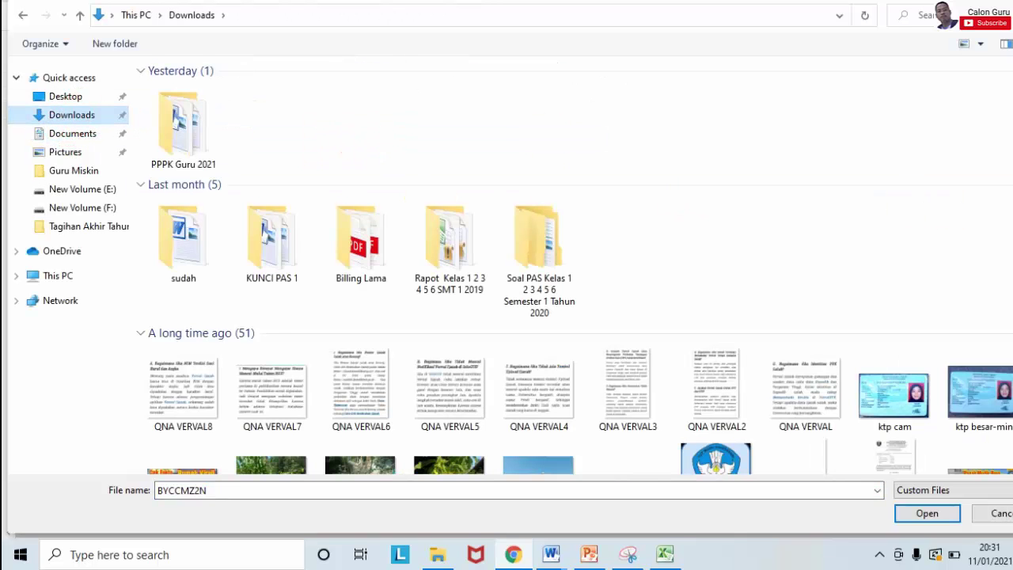
{"action": "scroll", "coordinate": [575, 267], "scroll_direction": "down", "scroll_amount": 5}
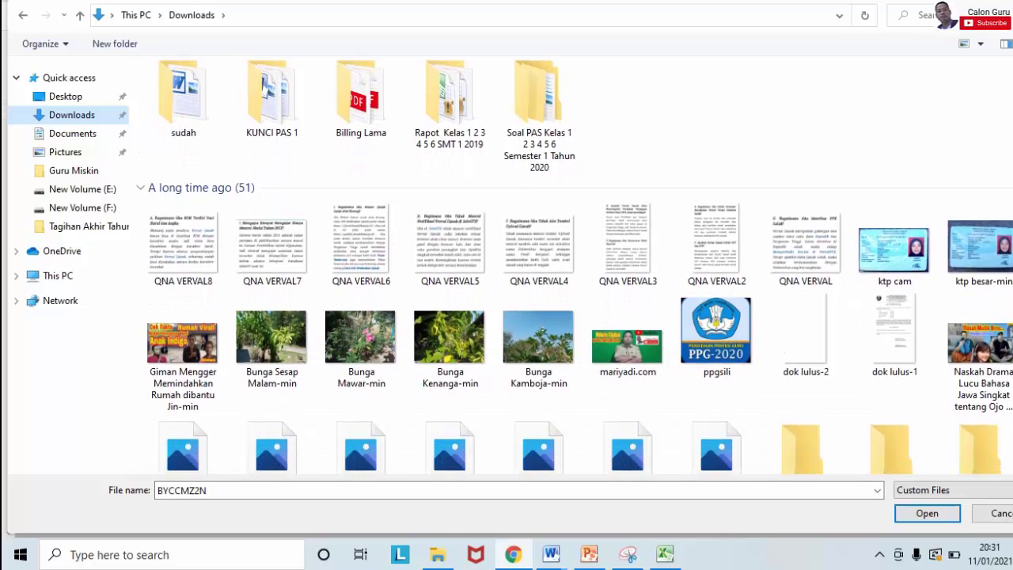
{"action": "scroll", "coordinate": [996, 238], "scroll_direction": "down", "scroll_amount": 1}
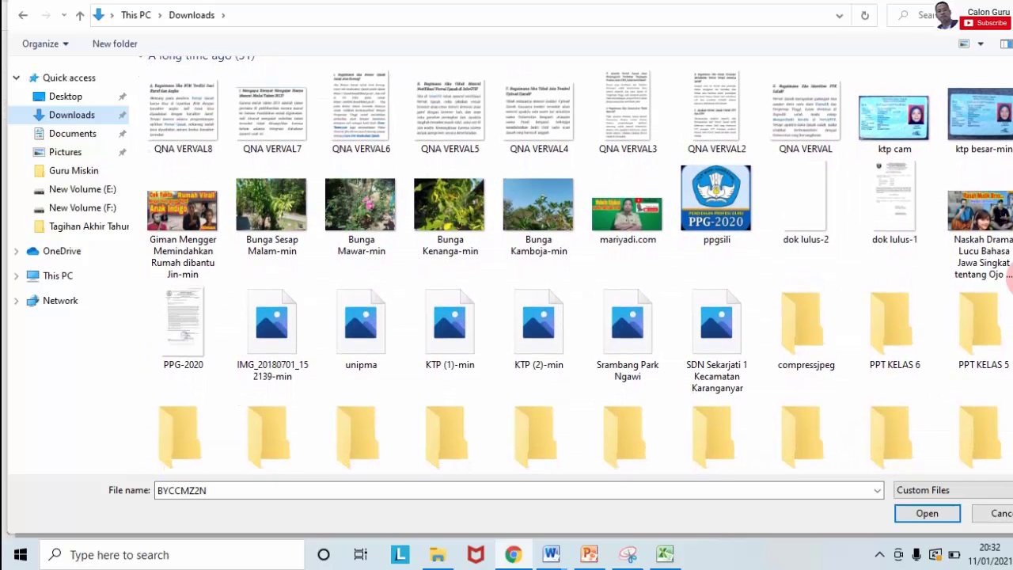
{"action": "left_click", "coordinate": [996, 238]}
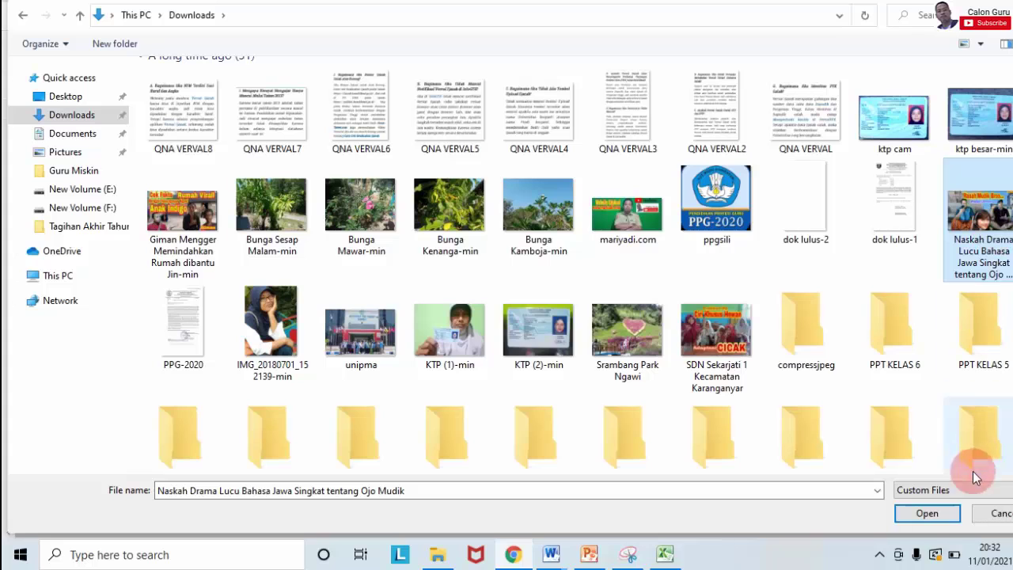
{"action": "left_click", "coordinate": [935, 511]}
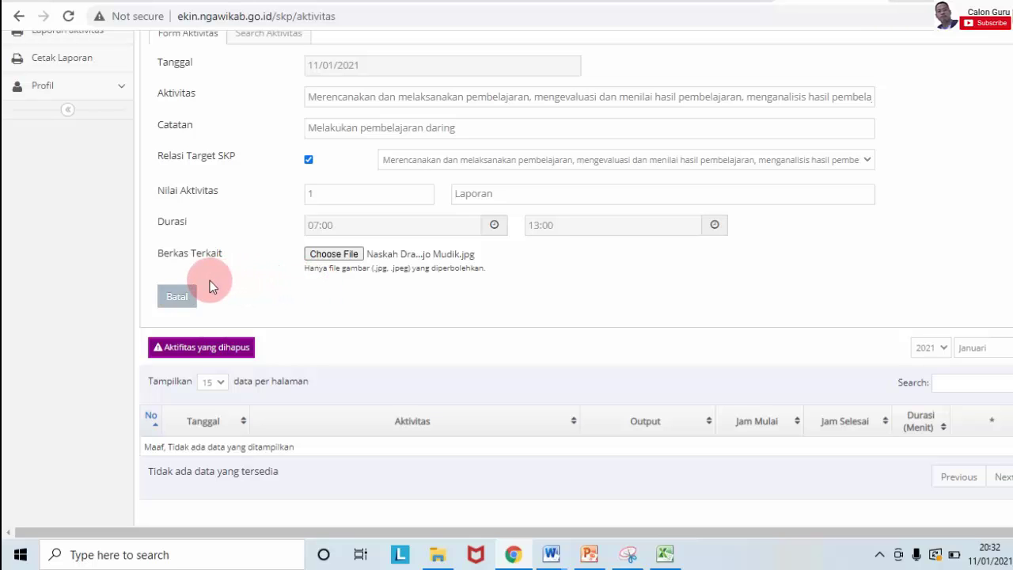
{"action": "scroll", "coordinate": [507, 269], "scroll_direction": "down", "scroll_amount": 1}
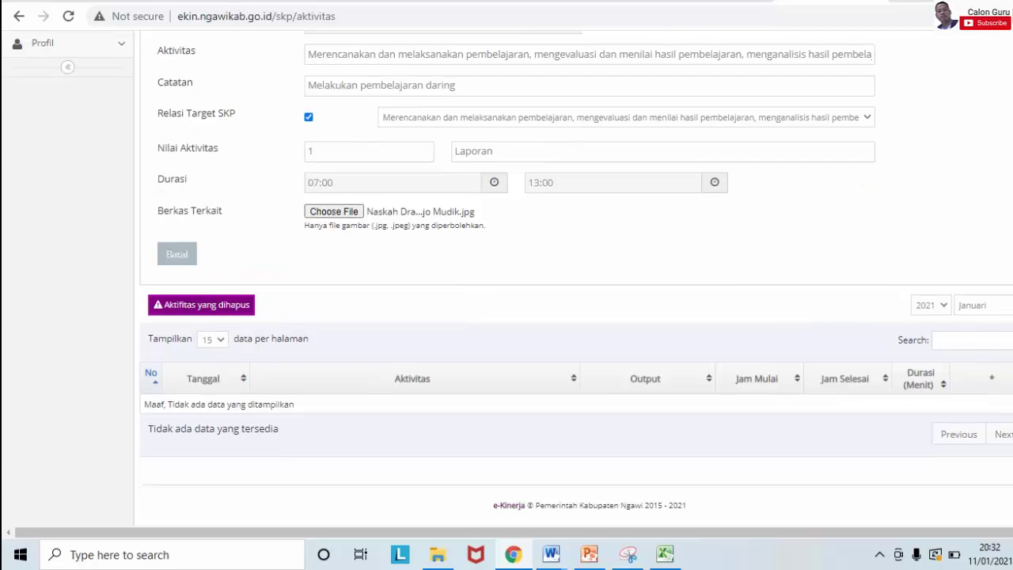
{"action": "scroll", "coordinate": [507, 277], "scroll_direction": "up", "scroll_amount": 3}
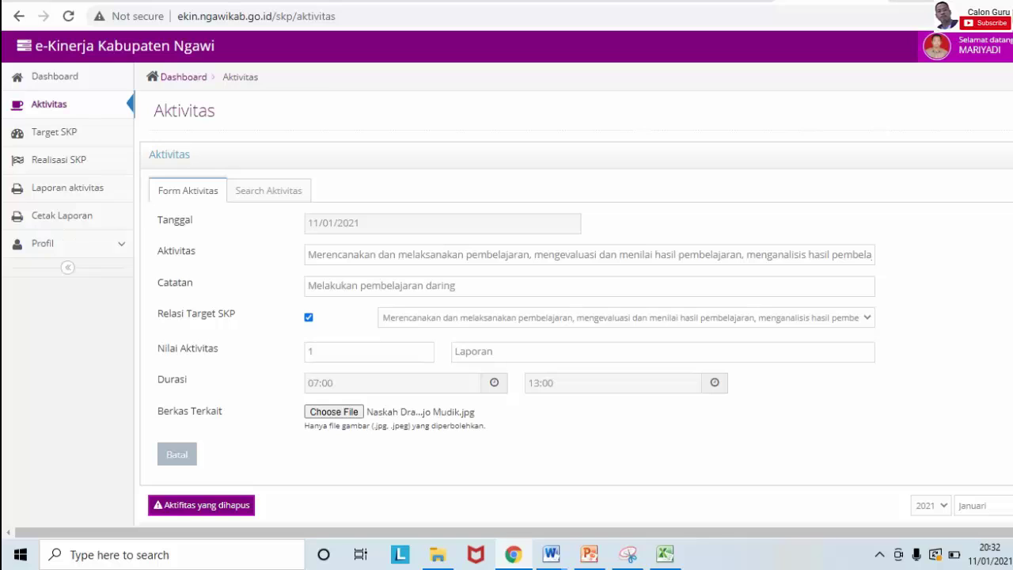
{"action": "scroll", "coordinate": [601, 228], "scroll_direction": "down", "scroll_amount": 2}
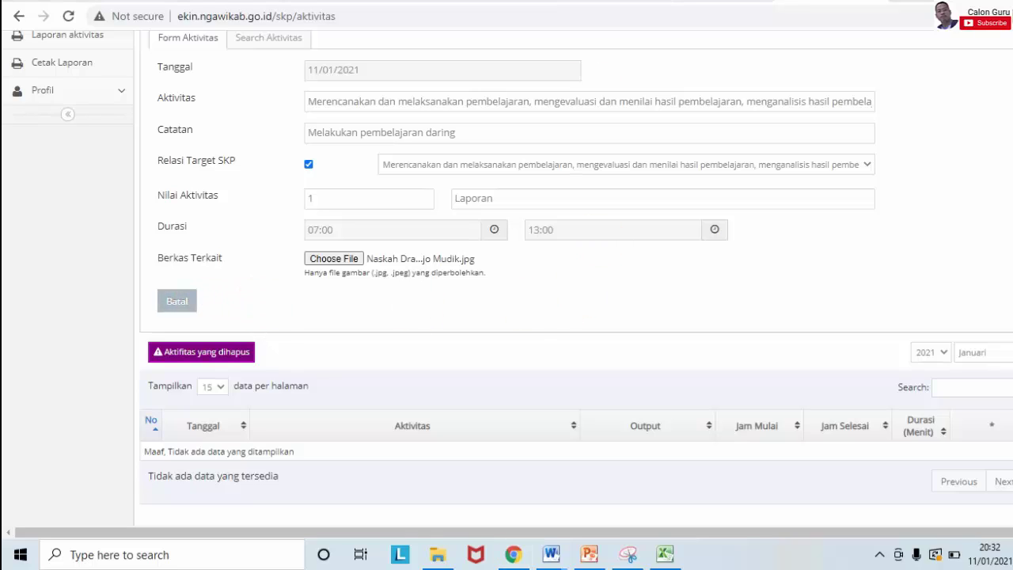
Step: Bring up the Excel workbook and step through every sheet tab, finishing on GOL III c
{"action": "left_click", "coordinate": [663, 559]}
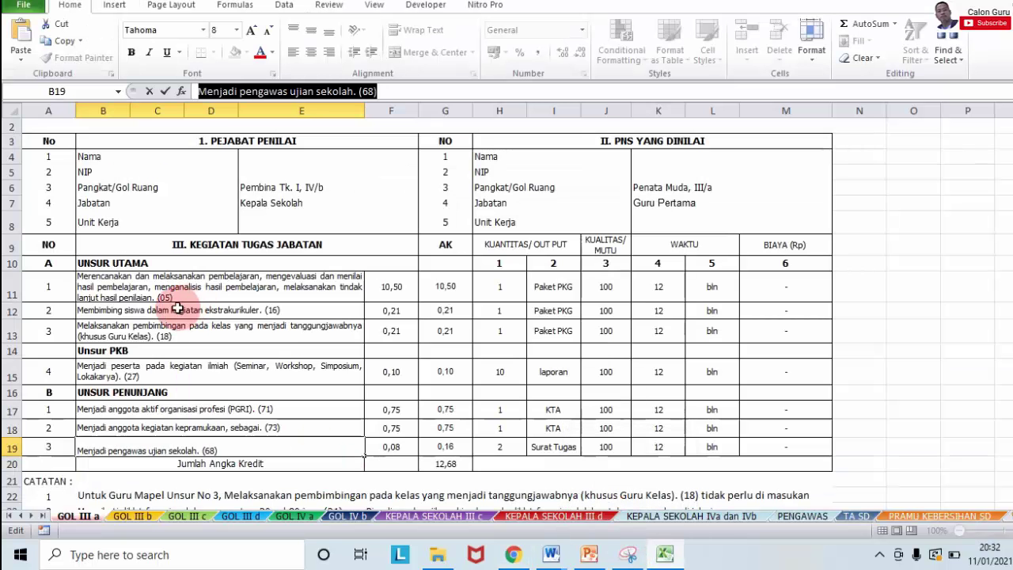
{"action": "left_click", "coordinate": [135, 517]}
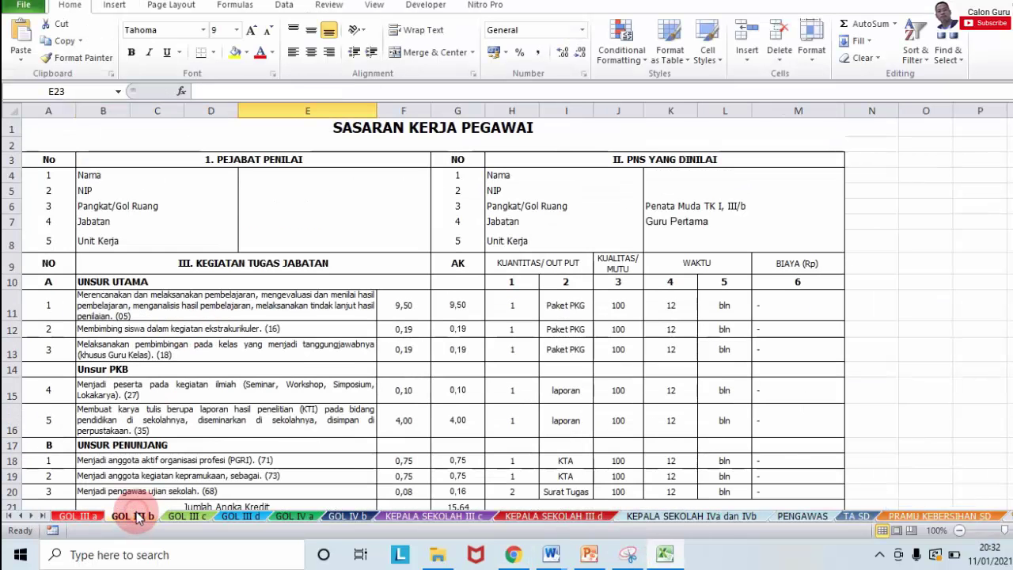
{"action": "left_click", "coordinate": [183, 517]}
{"action": "left_click", "coordinate": [238, 517]}
{"action": "left_click", "coordinate": [296, 517]}
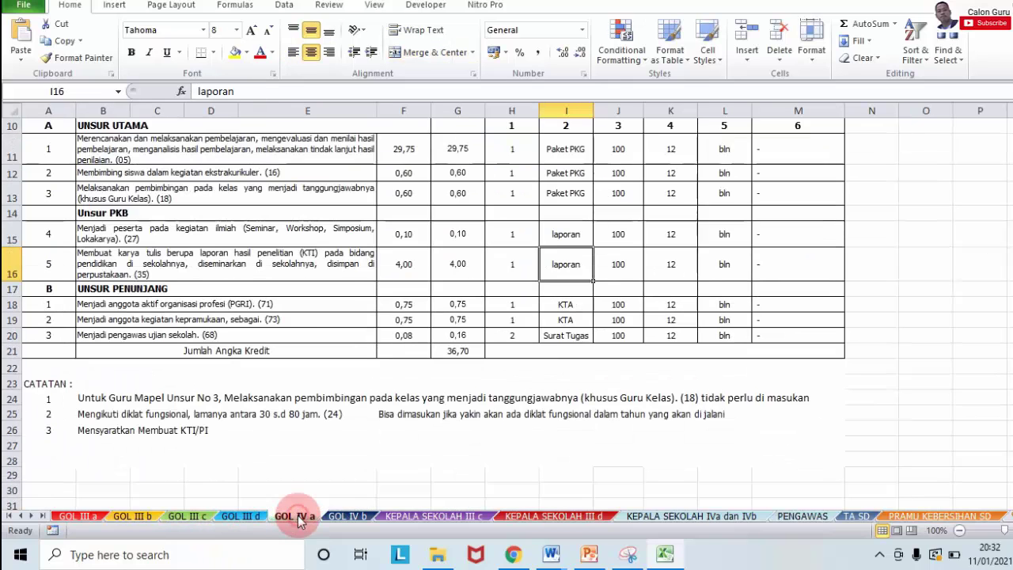
{"action": "left_click", "coordinate": [348, 517]}
{"action": "left_click", "coordinate": [434, 516]}
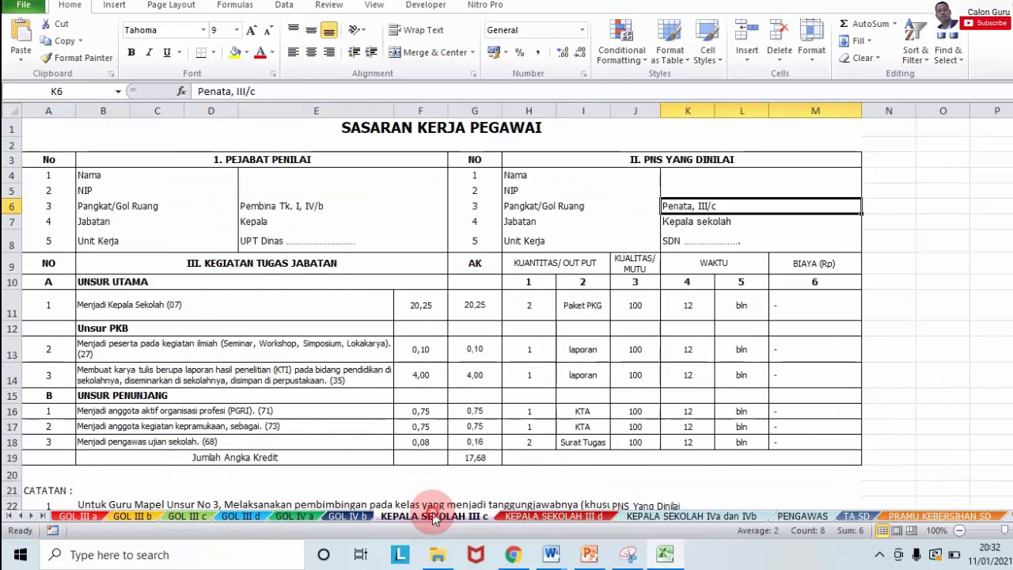
{"action": "left_click", "coordinate": [550, 517]}
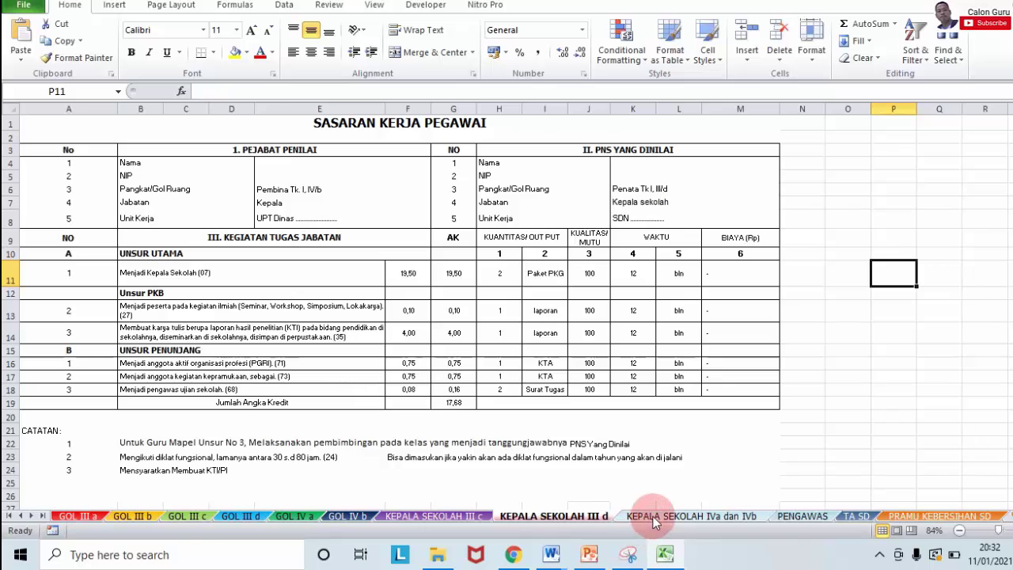
{"action": "left_click", "coordinate": [647, 518]}
{"action": "left_click", "coordinate": [795, 516]}
{"action": "left_click", "coordinate": [855, 516]}
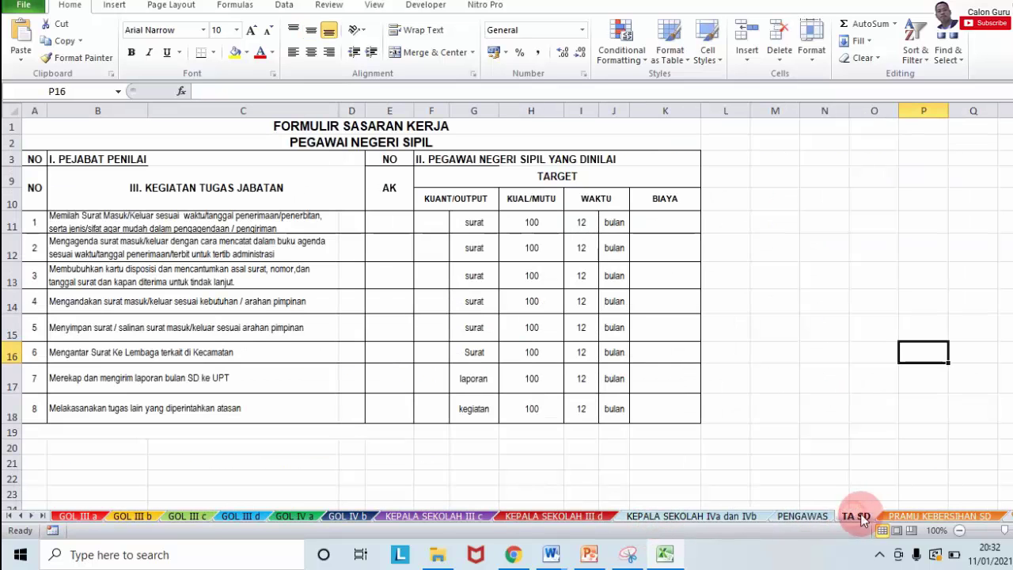
{"action": "left_click", "coordinate": [903, 516]}
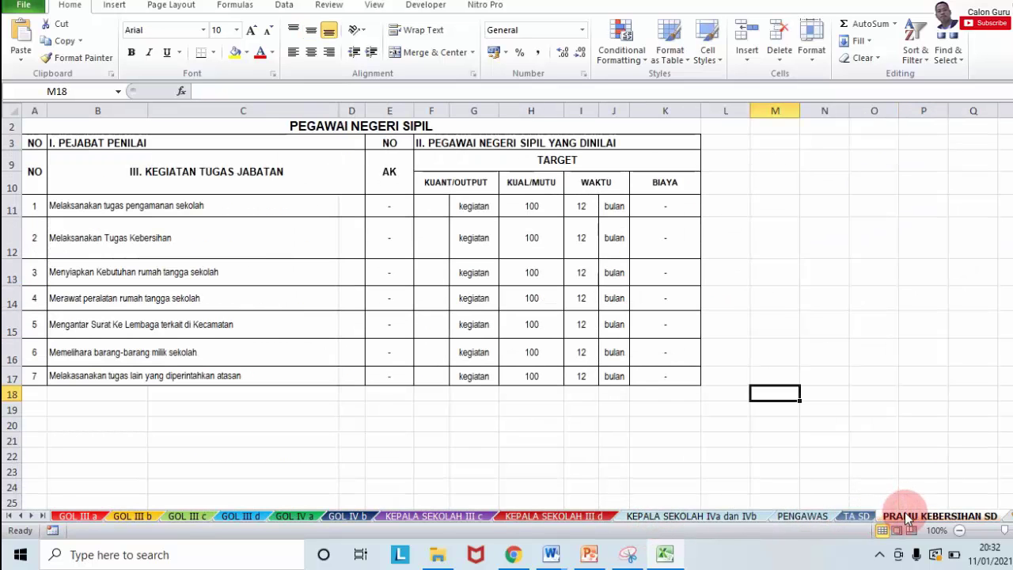
{"action": "left_click", "coordinate": [78, 516]}
{"action": "left_click", "coordinate": [132, 516]}
{"action": "left_click", "coordinate": [181, 519]}
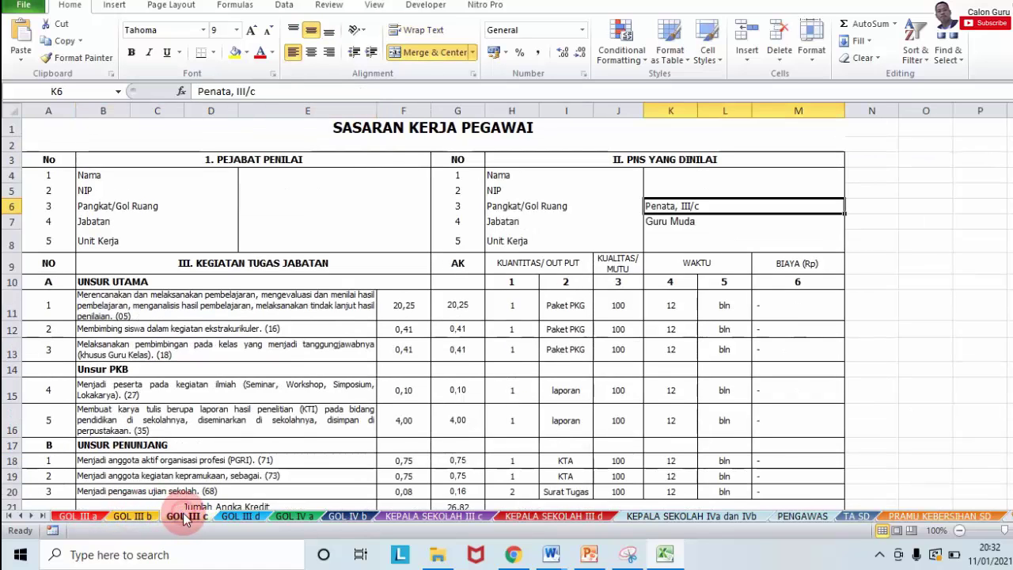